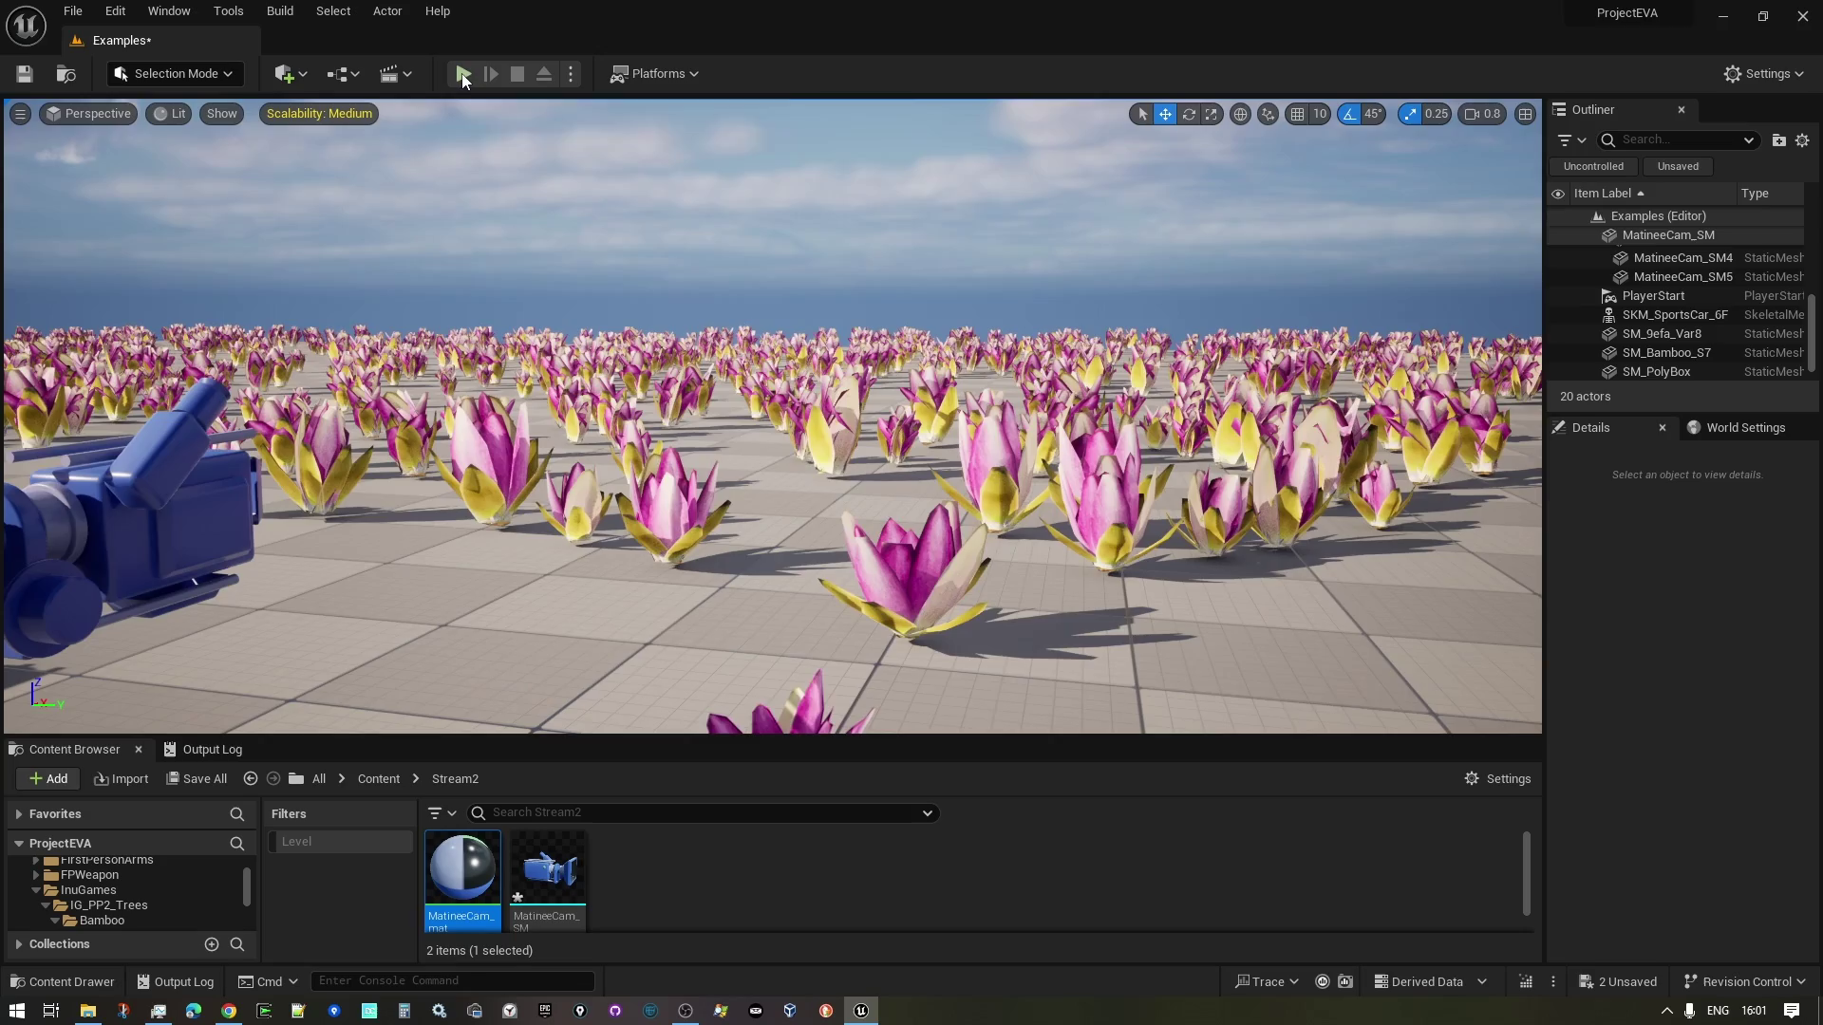
Step: Run the examples level in Play In Editor to preview it
left_click(463, 74)
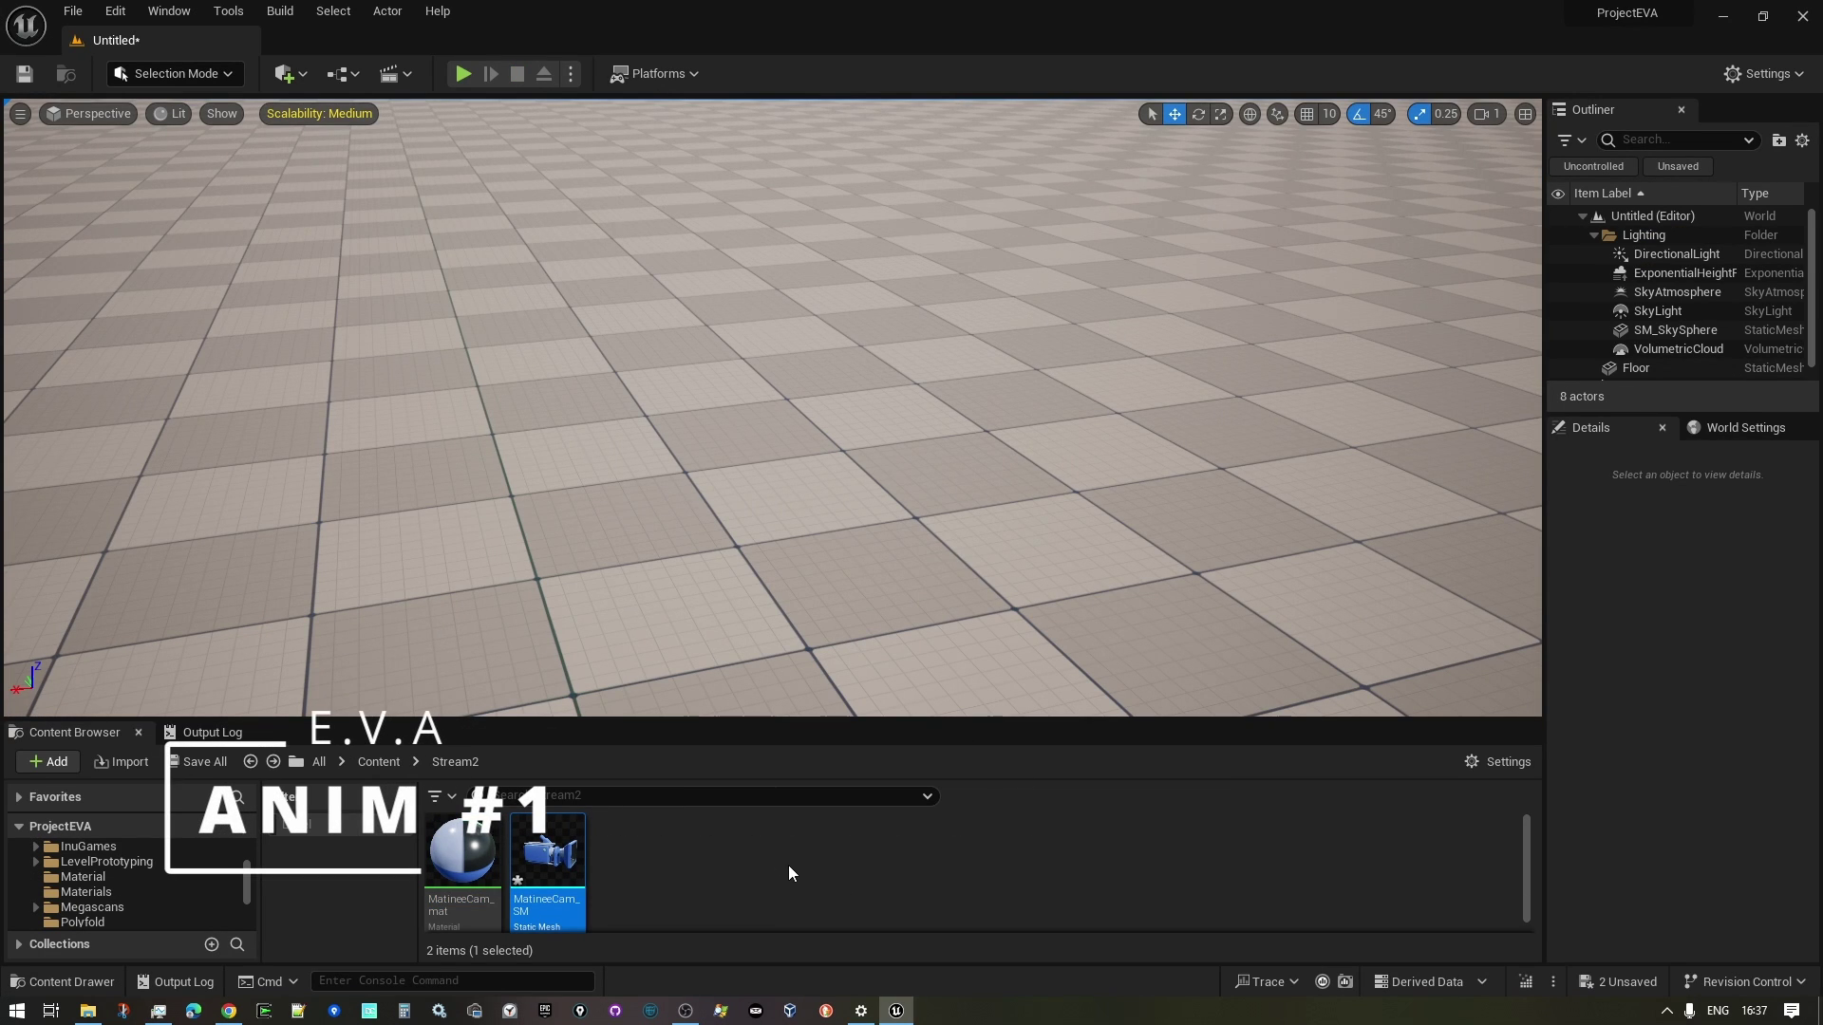
Step: Place MatineeCam_SM in the level and show the EVA tools in Modeling mode
left_click_drag(554, 856, 826, 521)
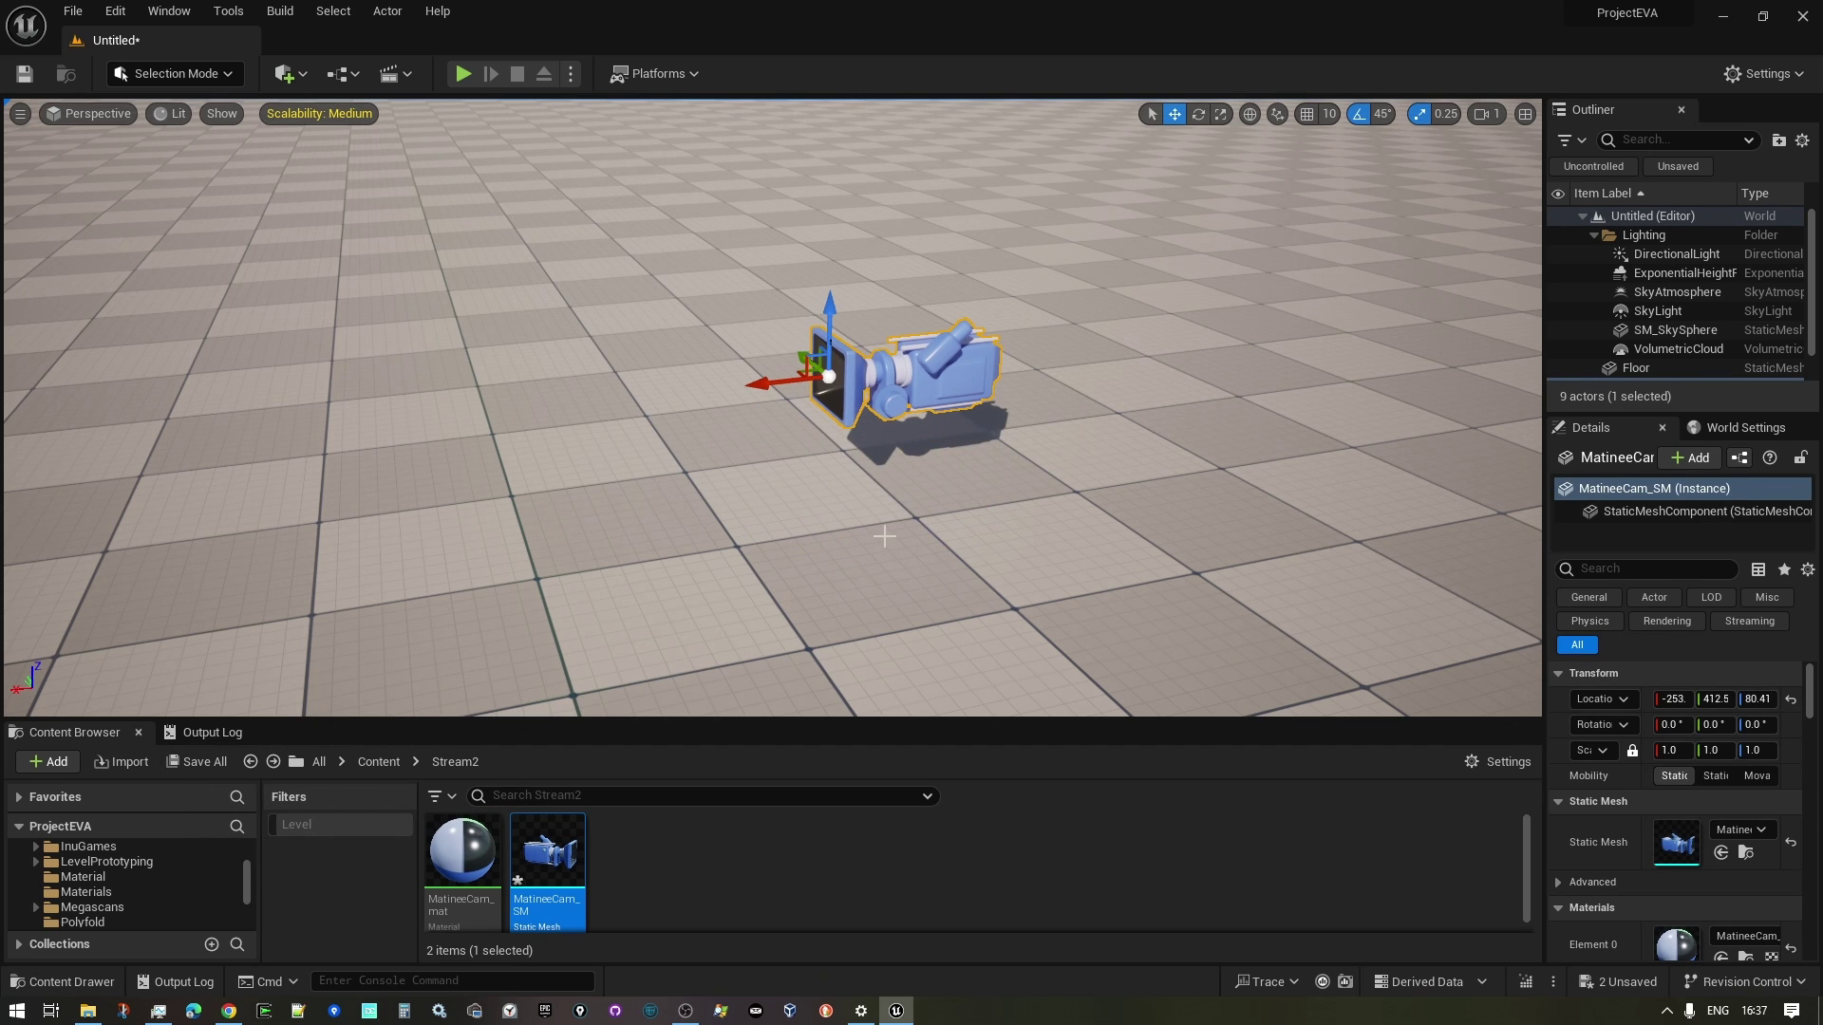
right_click_drag(903, 502, 871, 478)
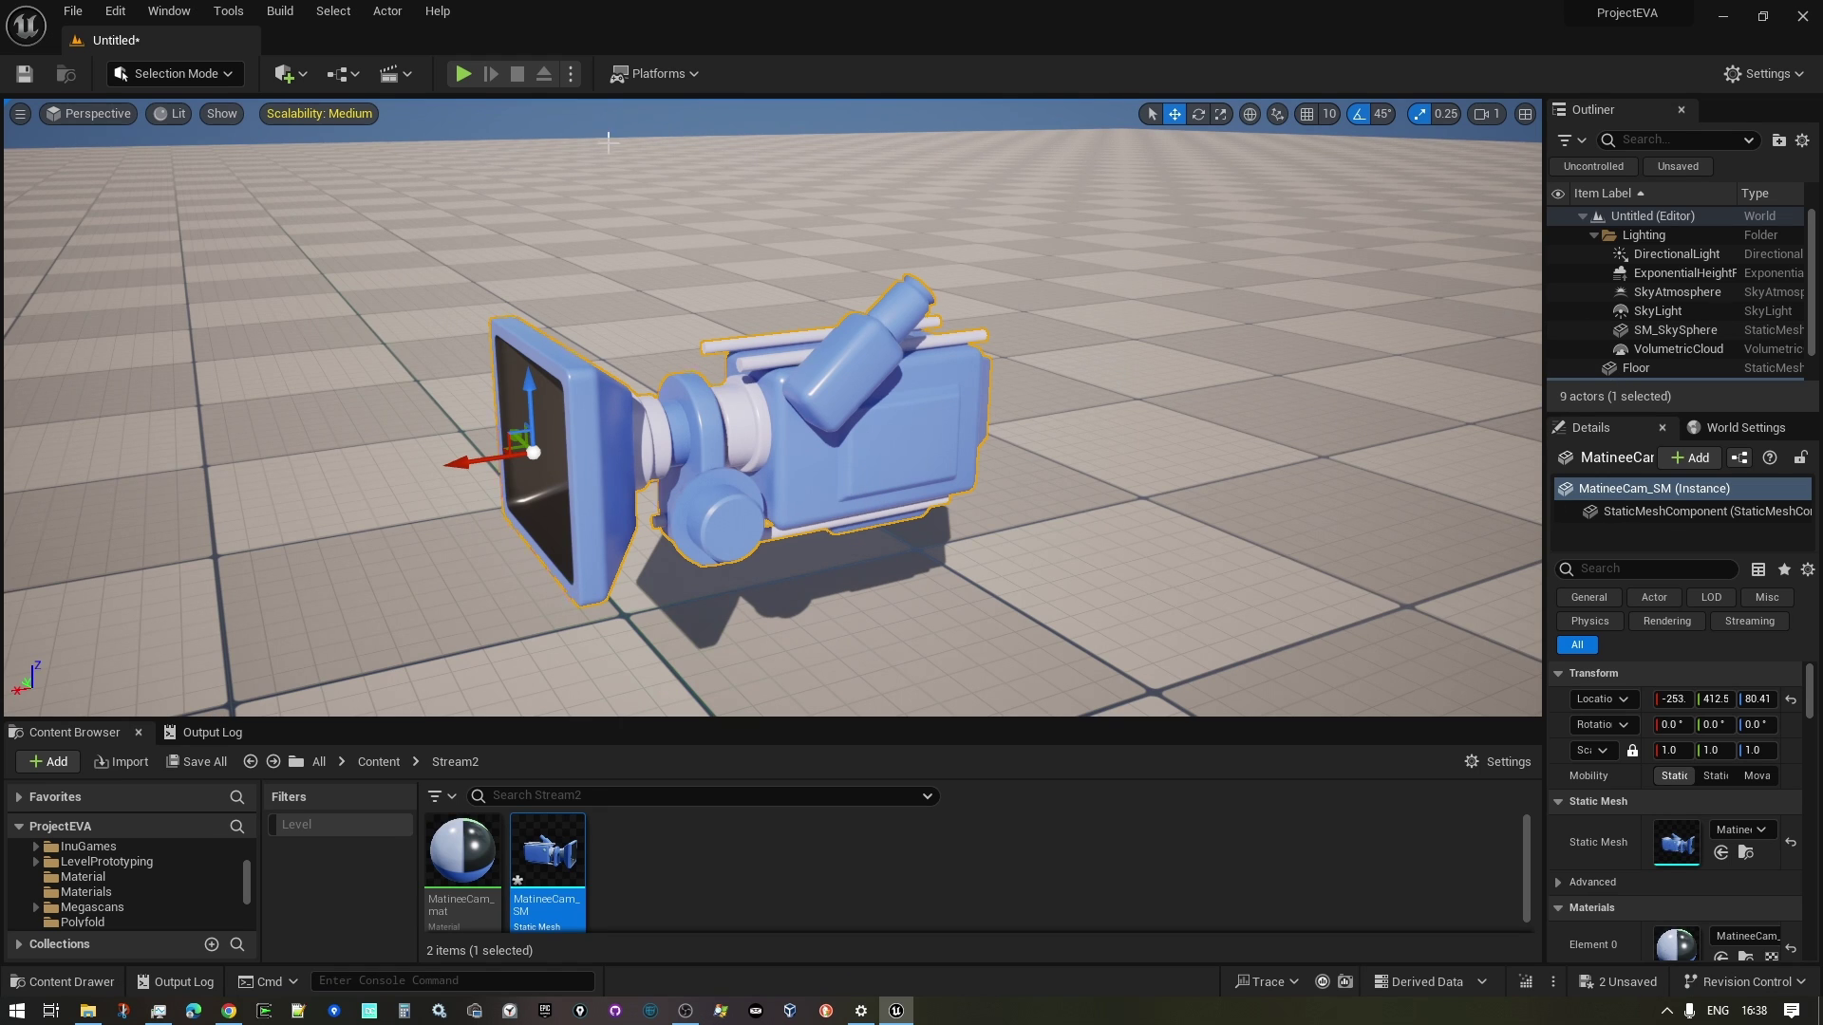
left_click(187, 78)
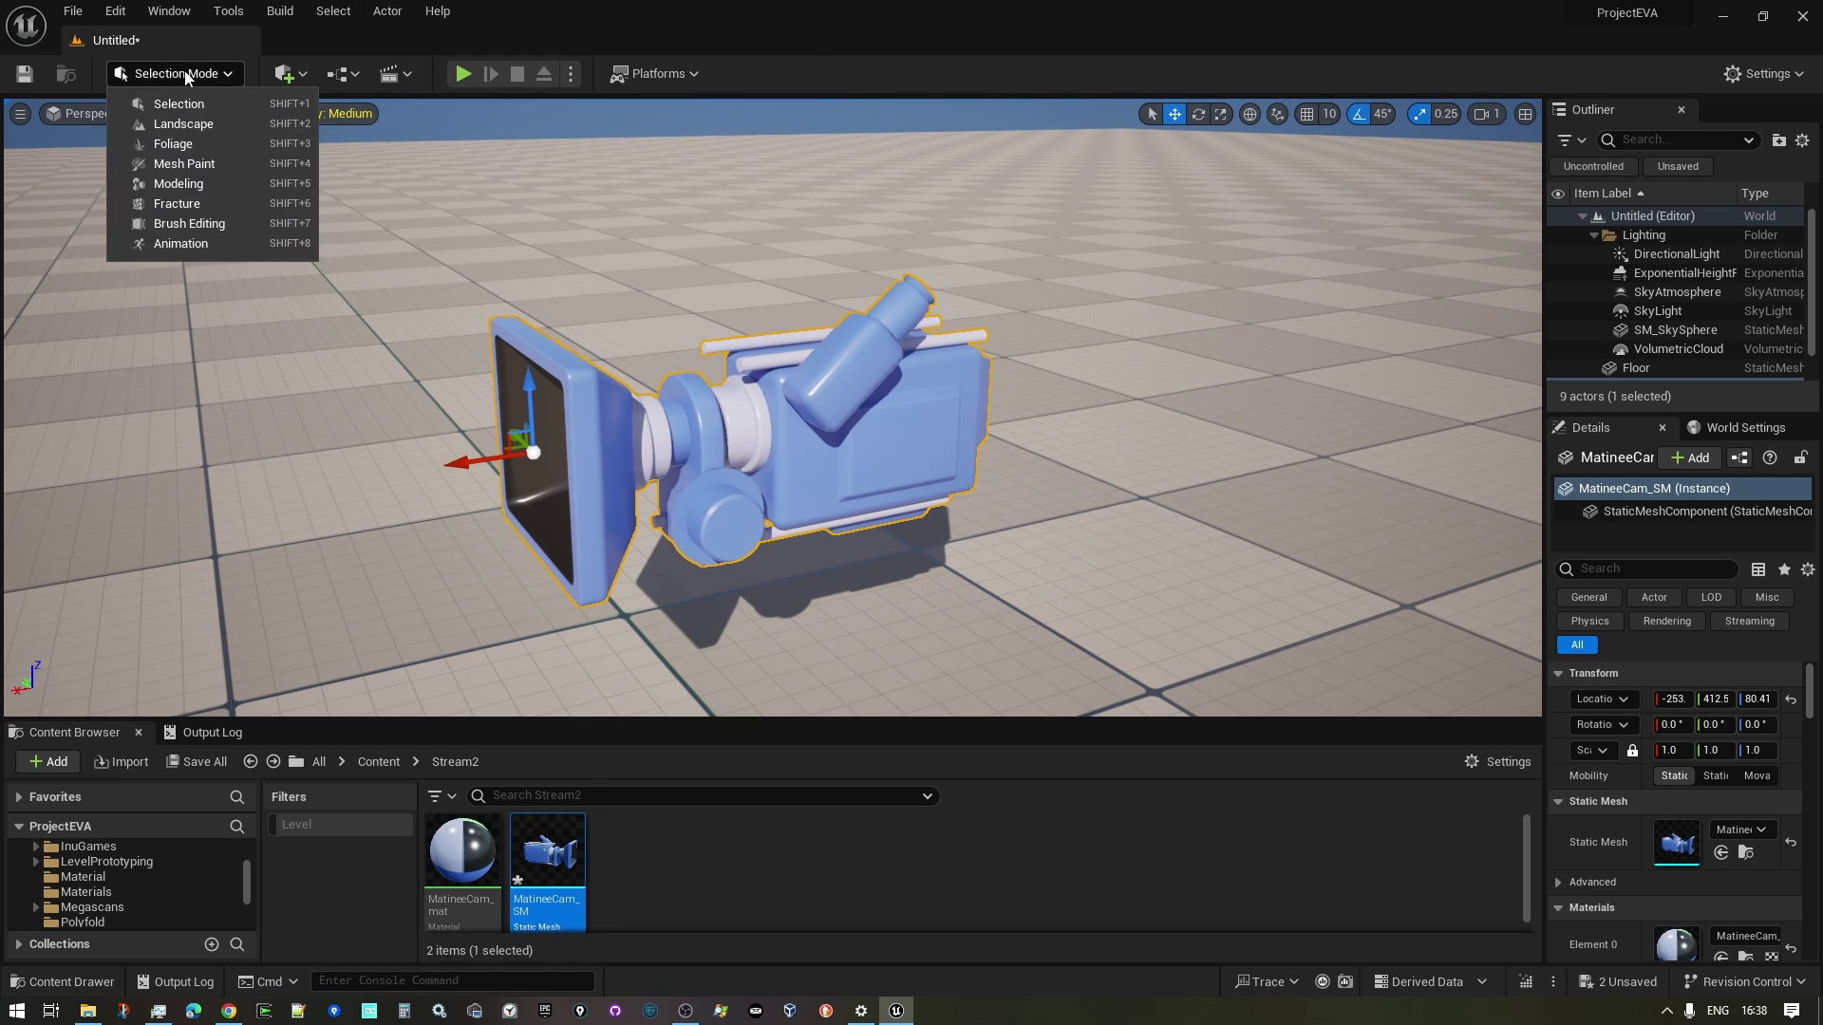
left_click(170, 187)
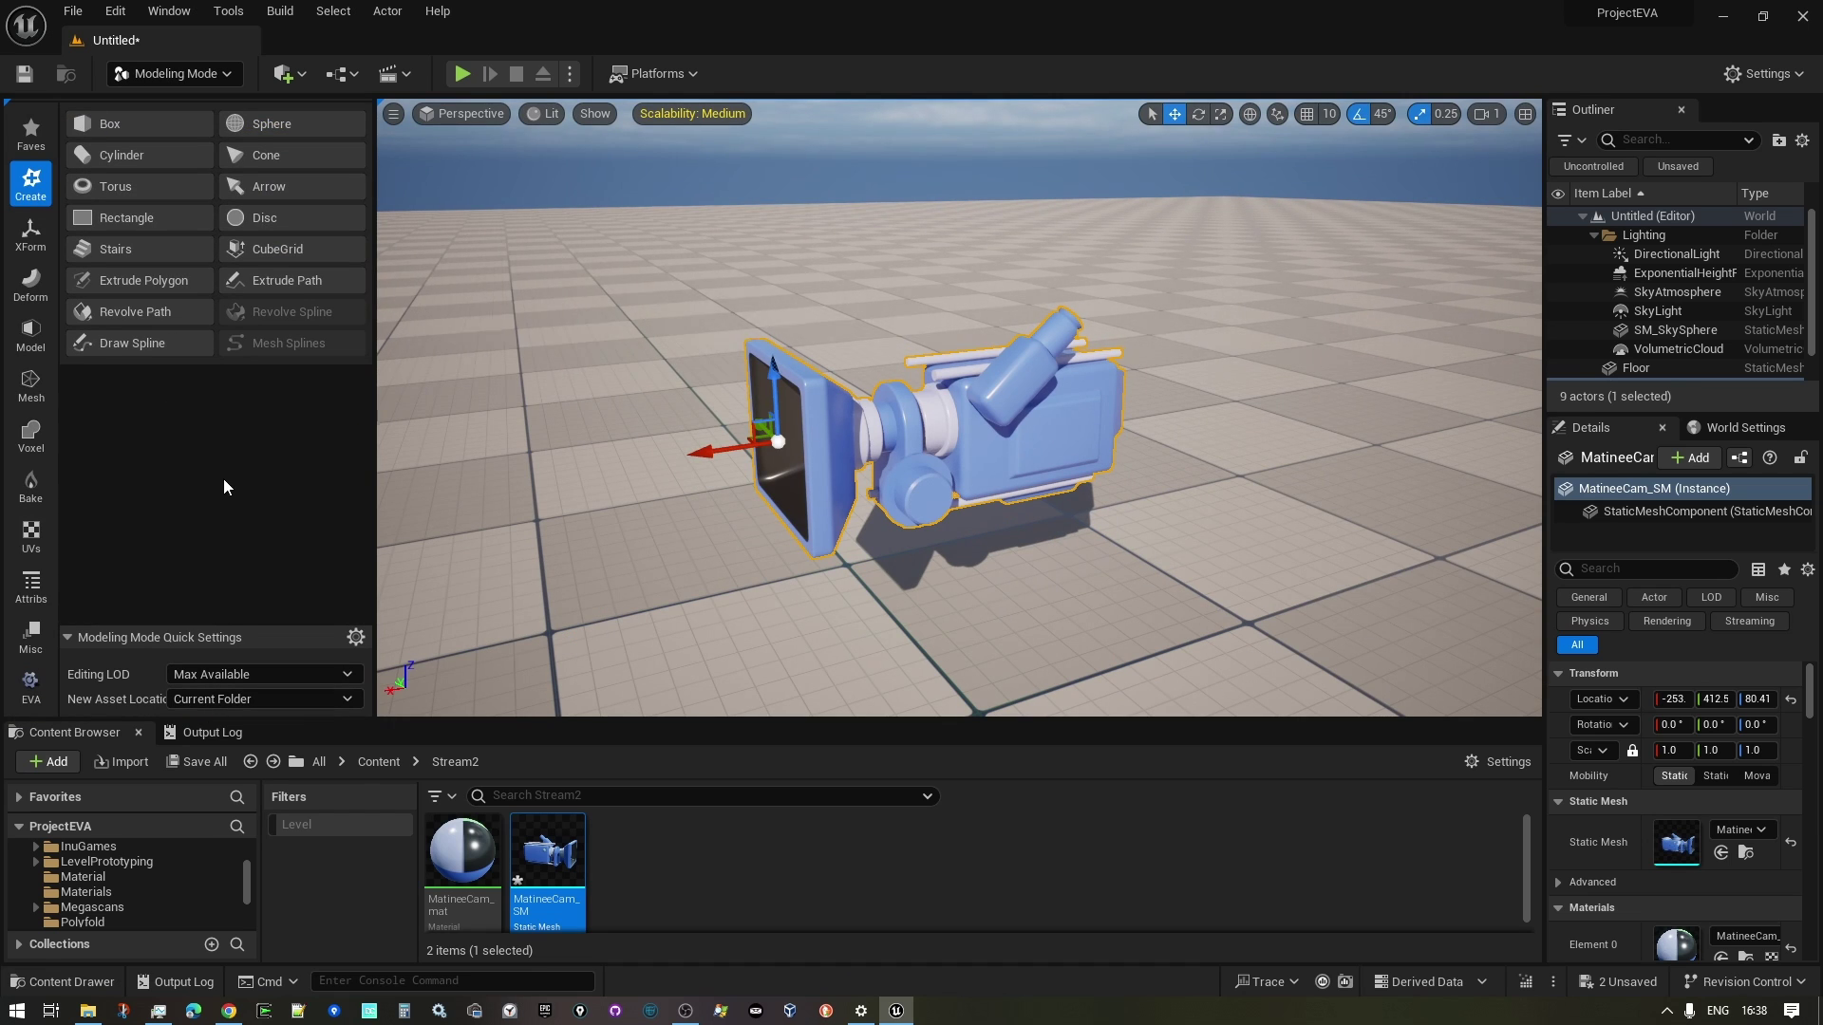
left_click(31, 688)
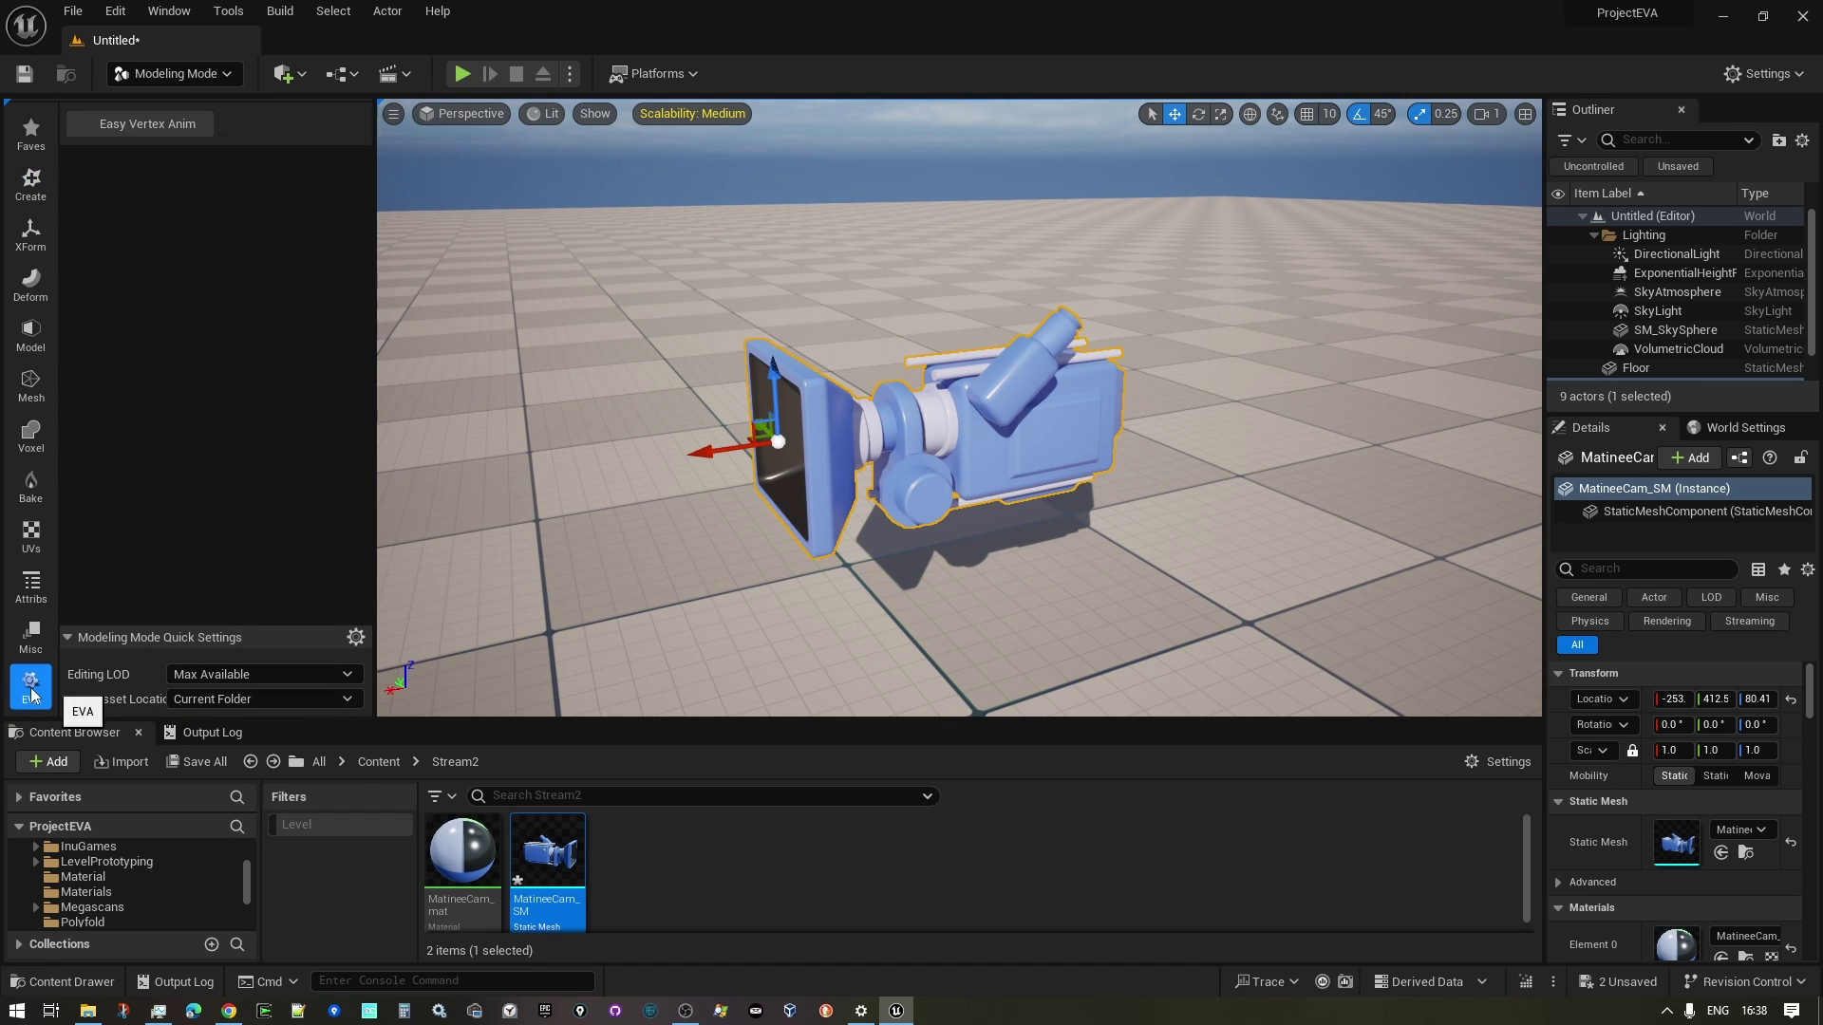
Step: Start Easy Vertex Anim on the camera mesh and run Split Mesh
left_click(144, 125)
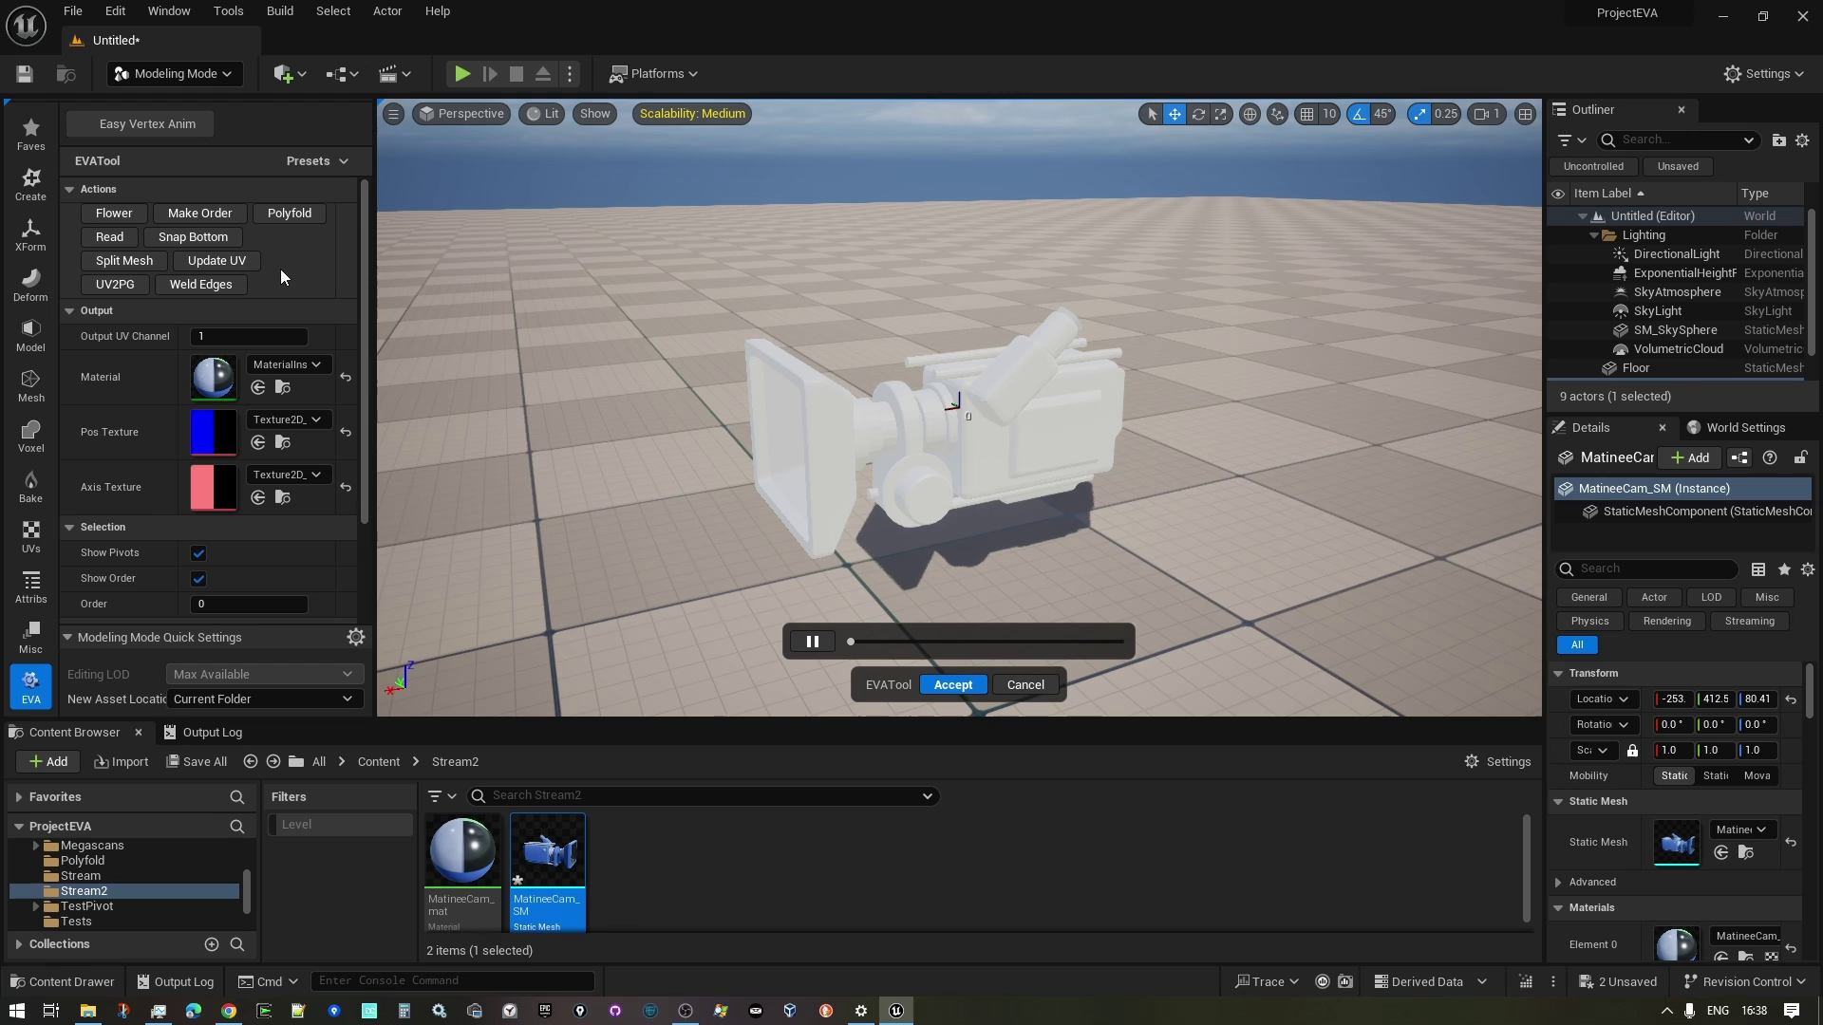
left_click(111, 272)
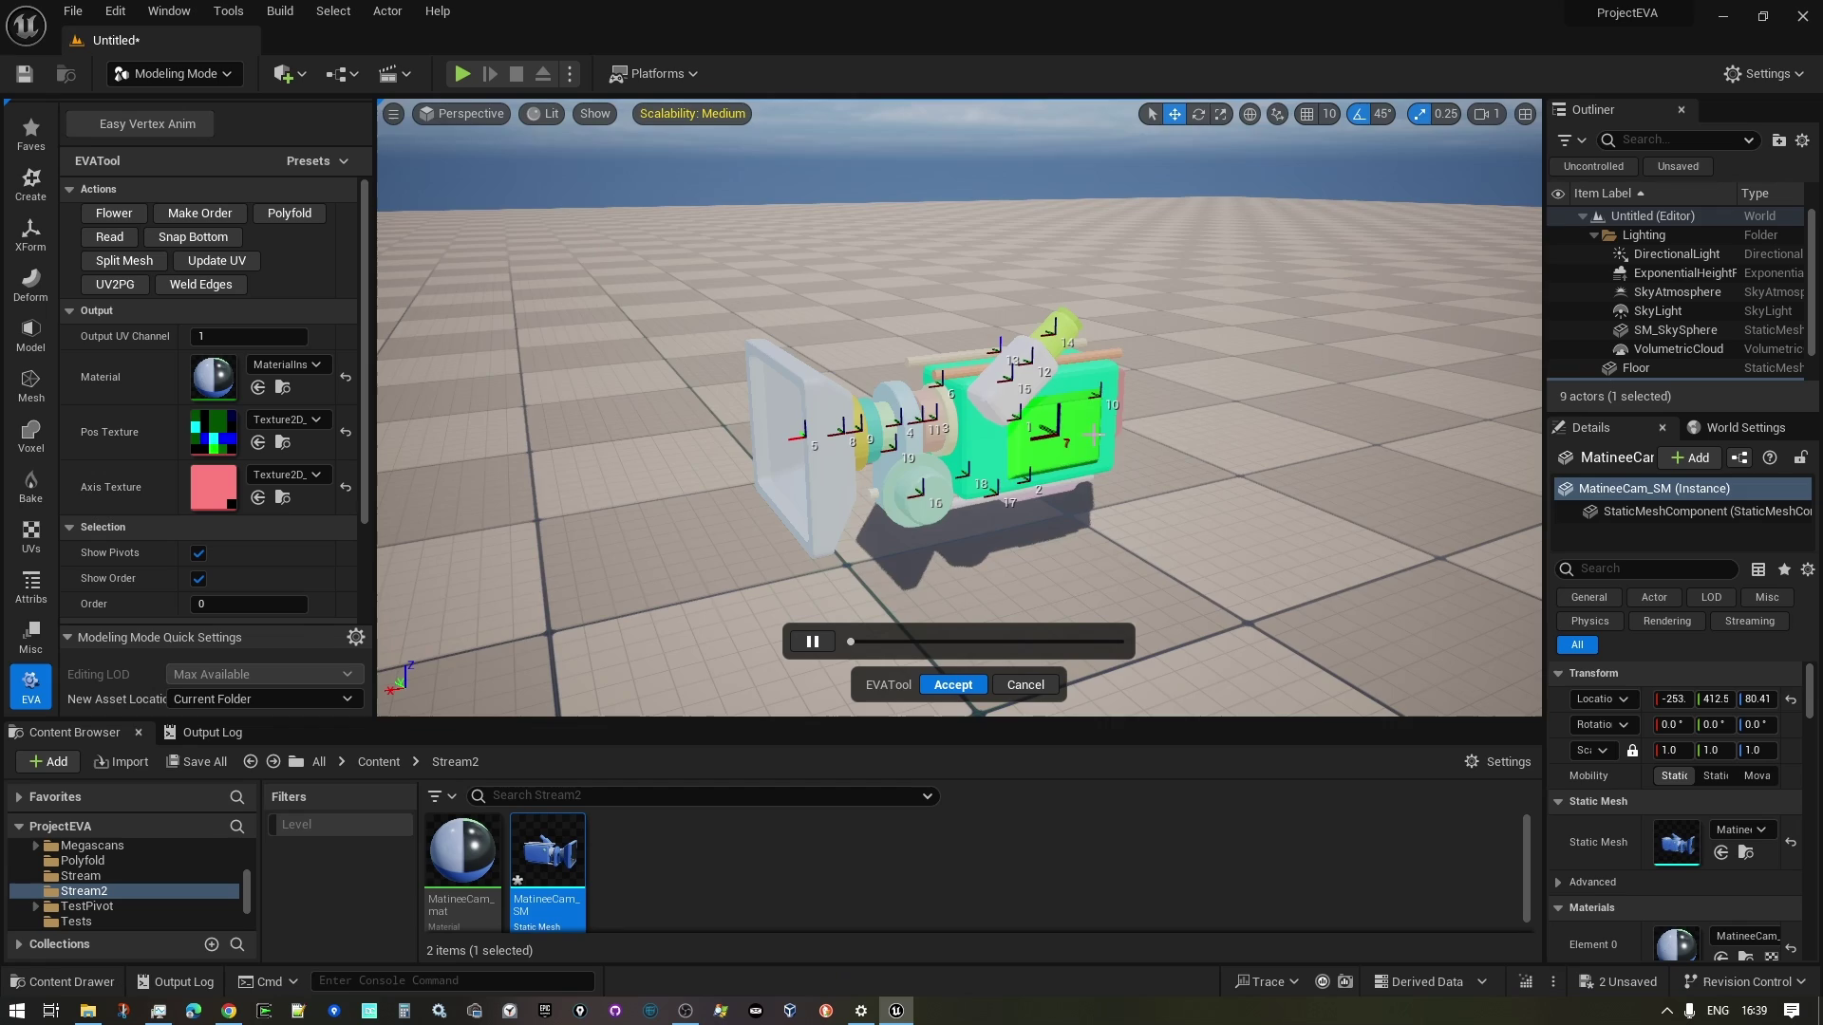
Step: Set the EVATool Material Settings to DA_Scale
left_click_drag(1094, 434, 1094, 434, "alt")
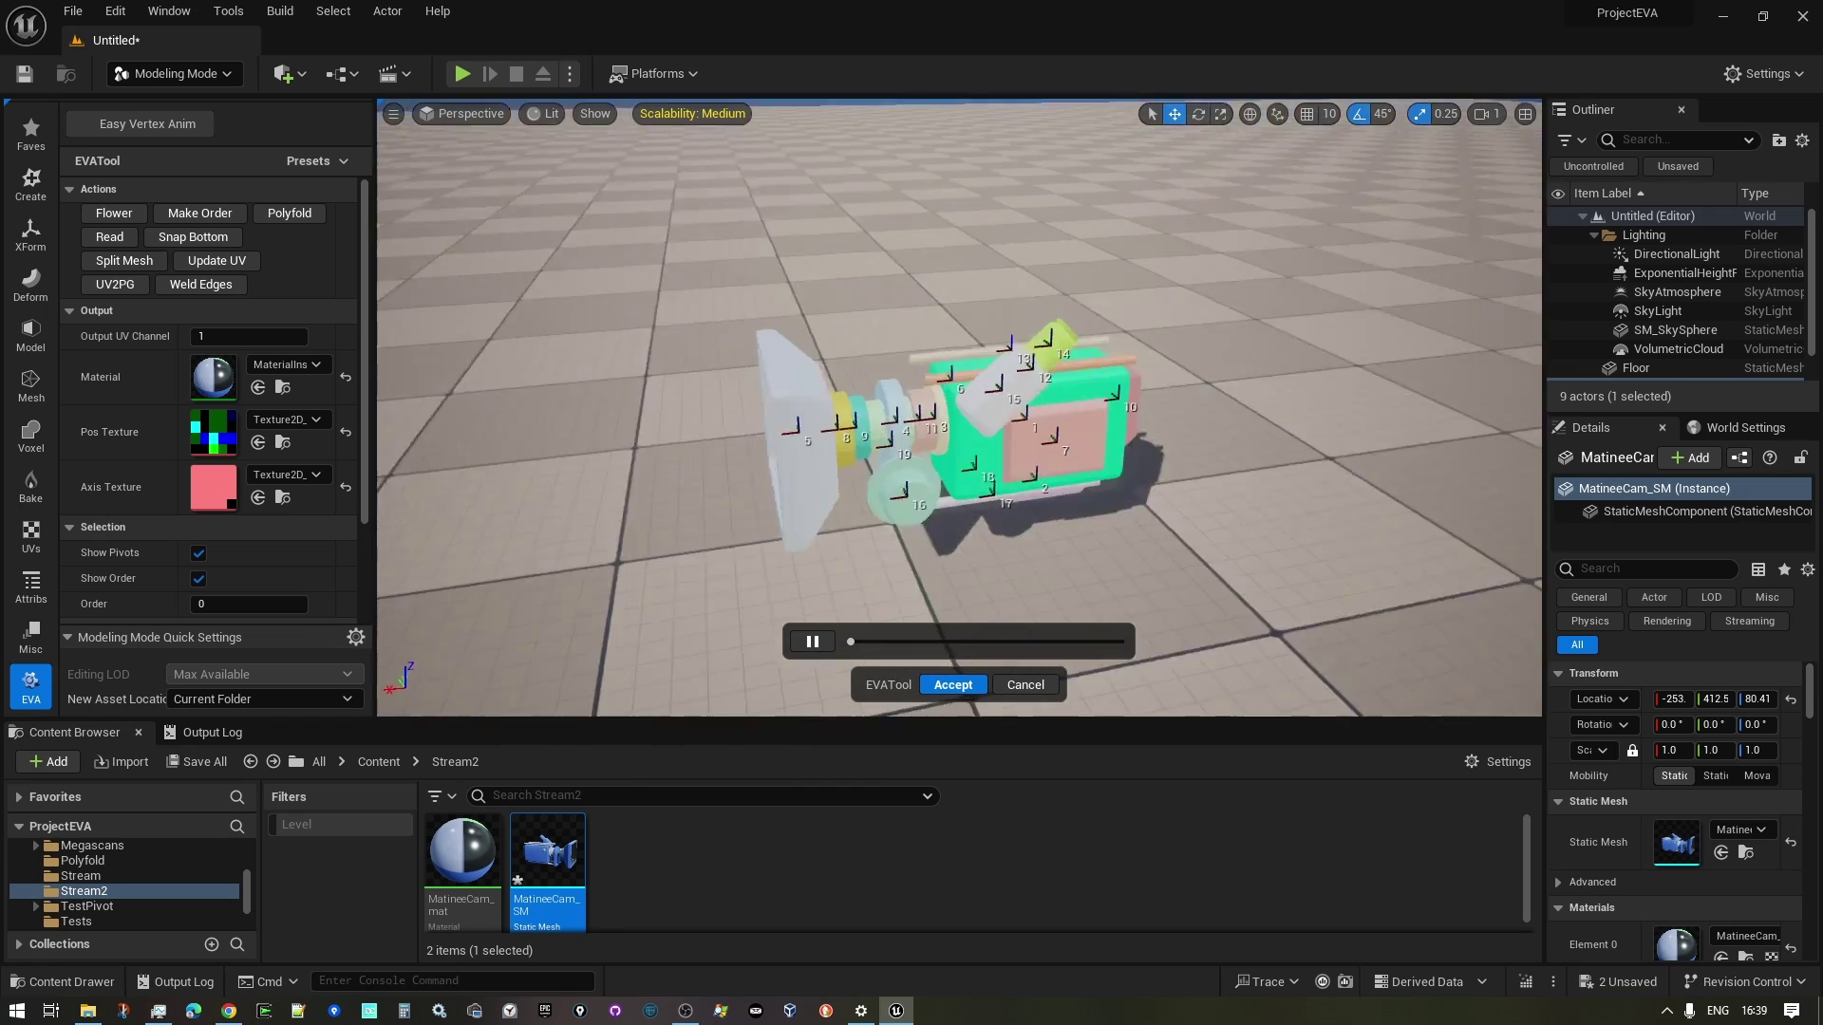
left_click_drag(968, 428, 969, 370, "alt")
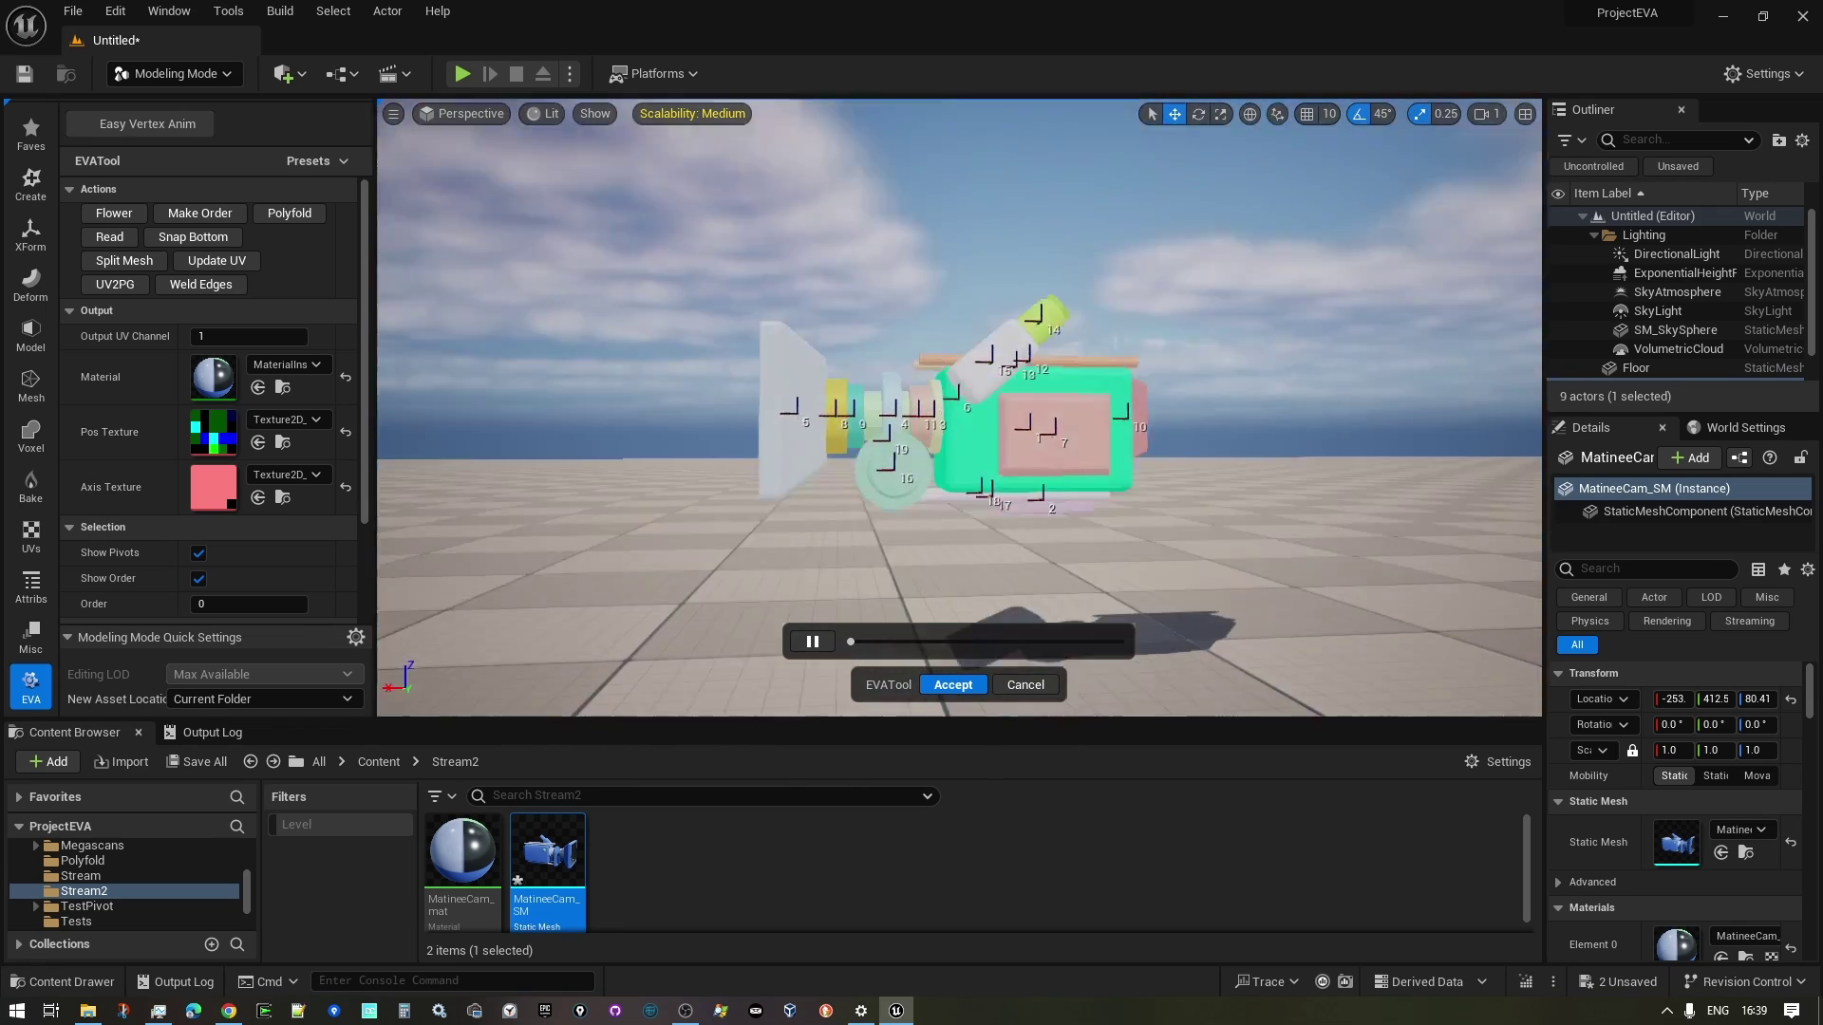
left_click_drag(1239, 472, 1239, 472, "alt")
scroll(139, 472, "down", 1)
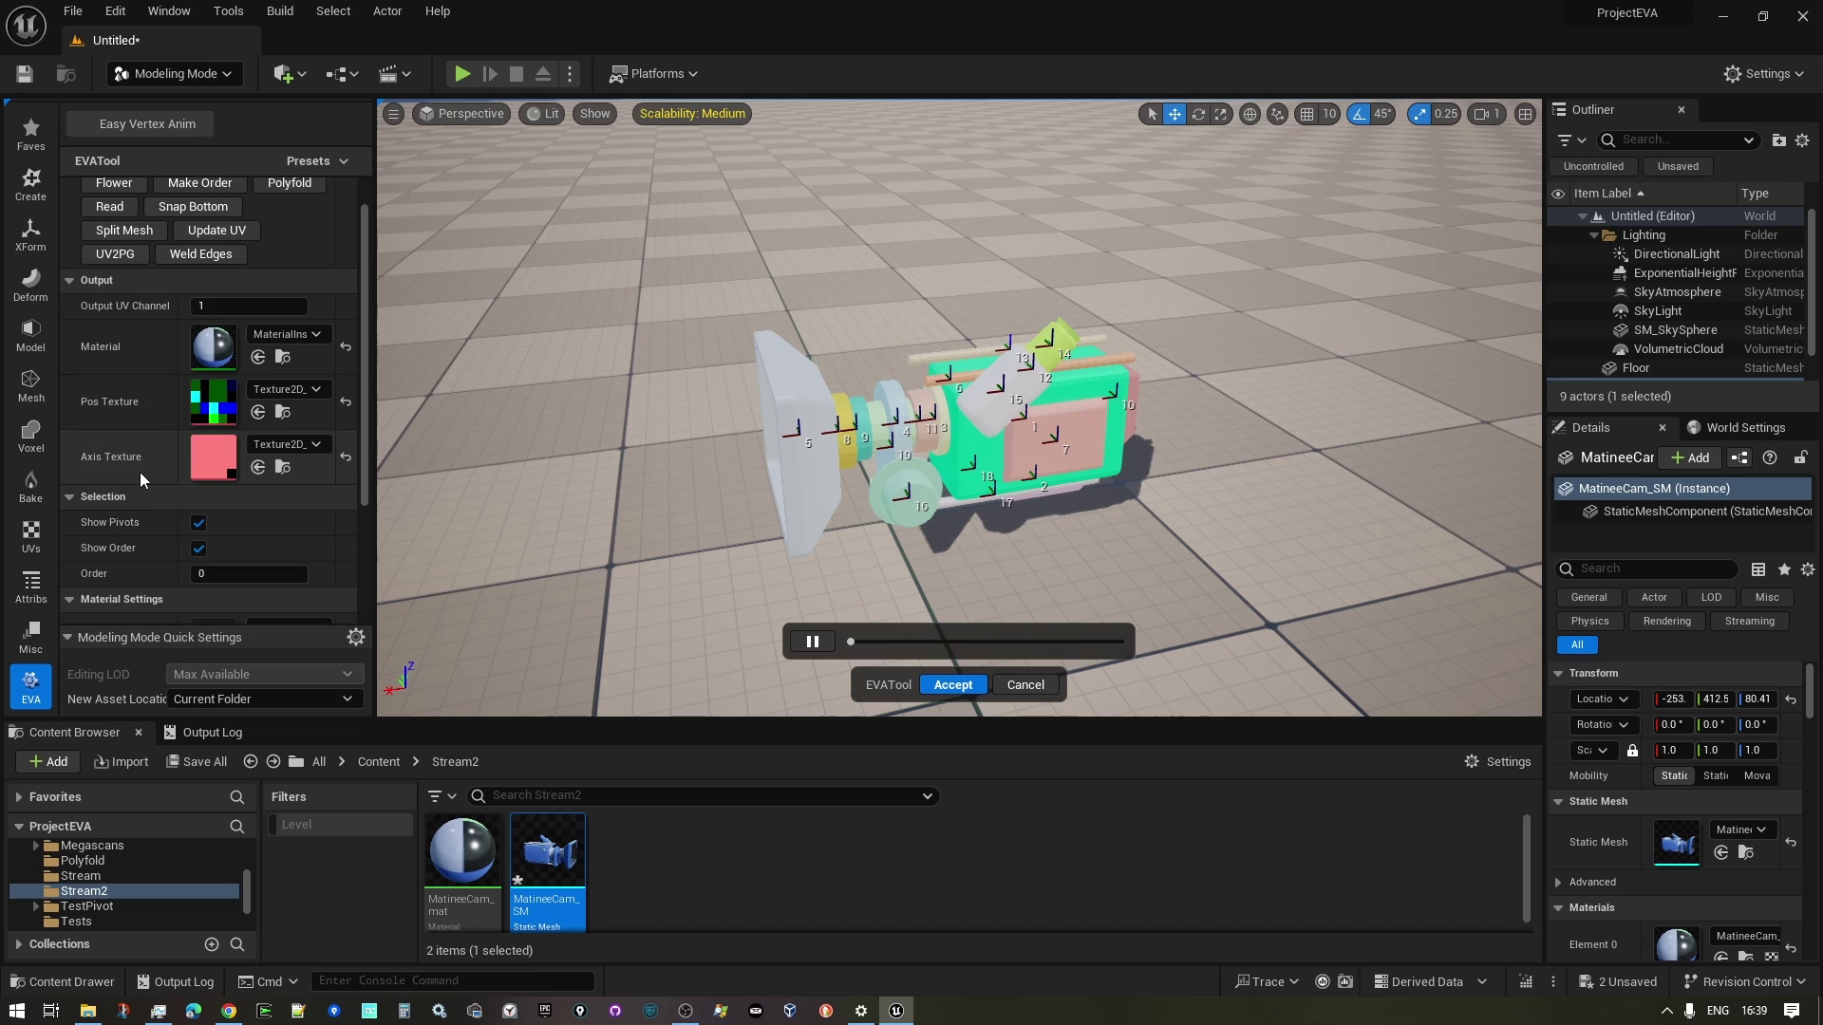
scroll(144, 474, "down", 2)
scroll(80, 517, "down", 1)
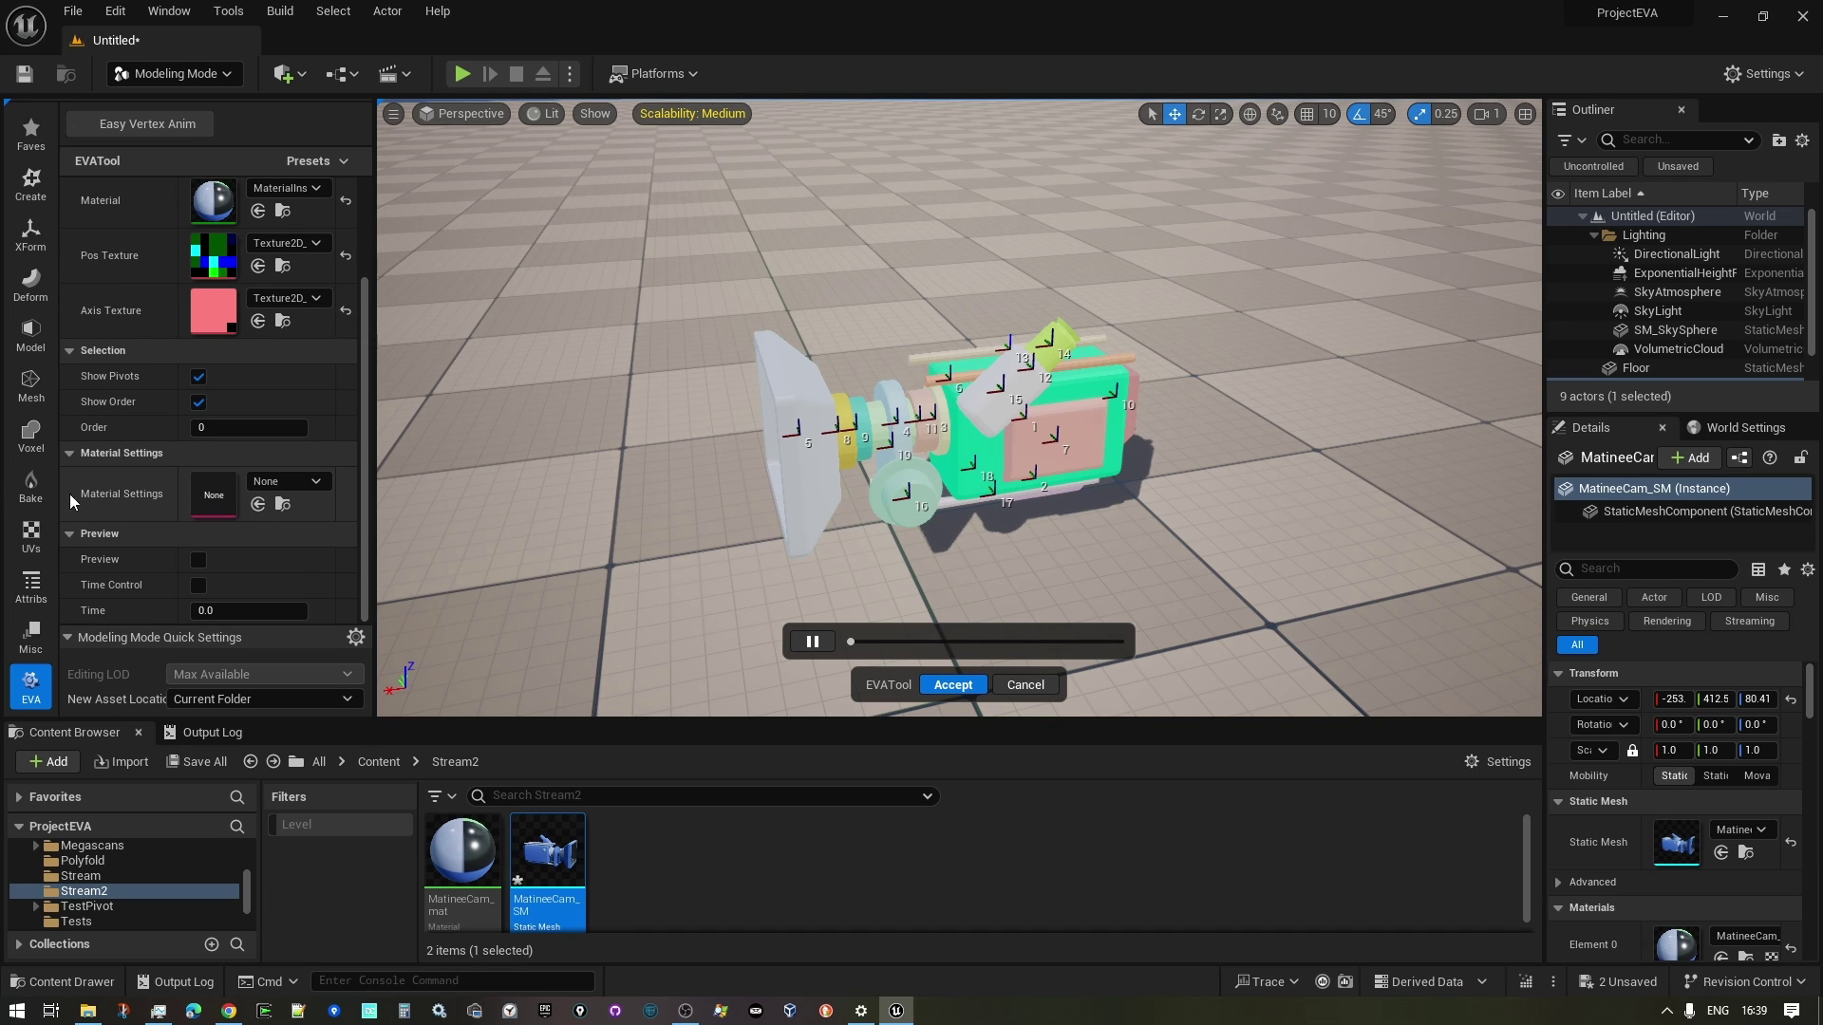
left_click(317, 483)
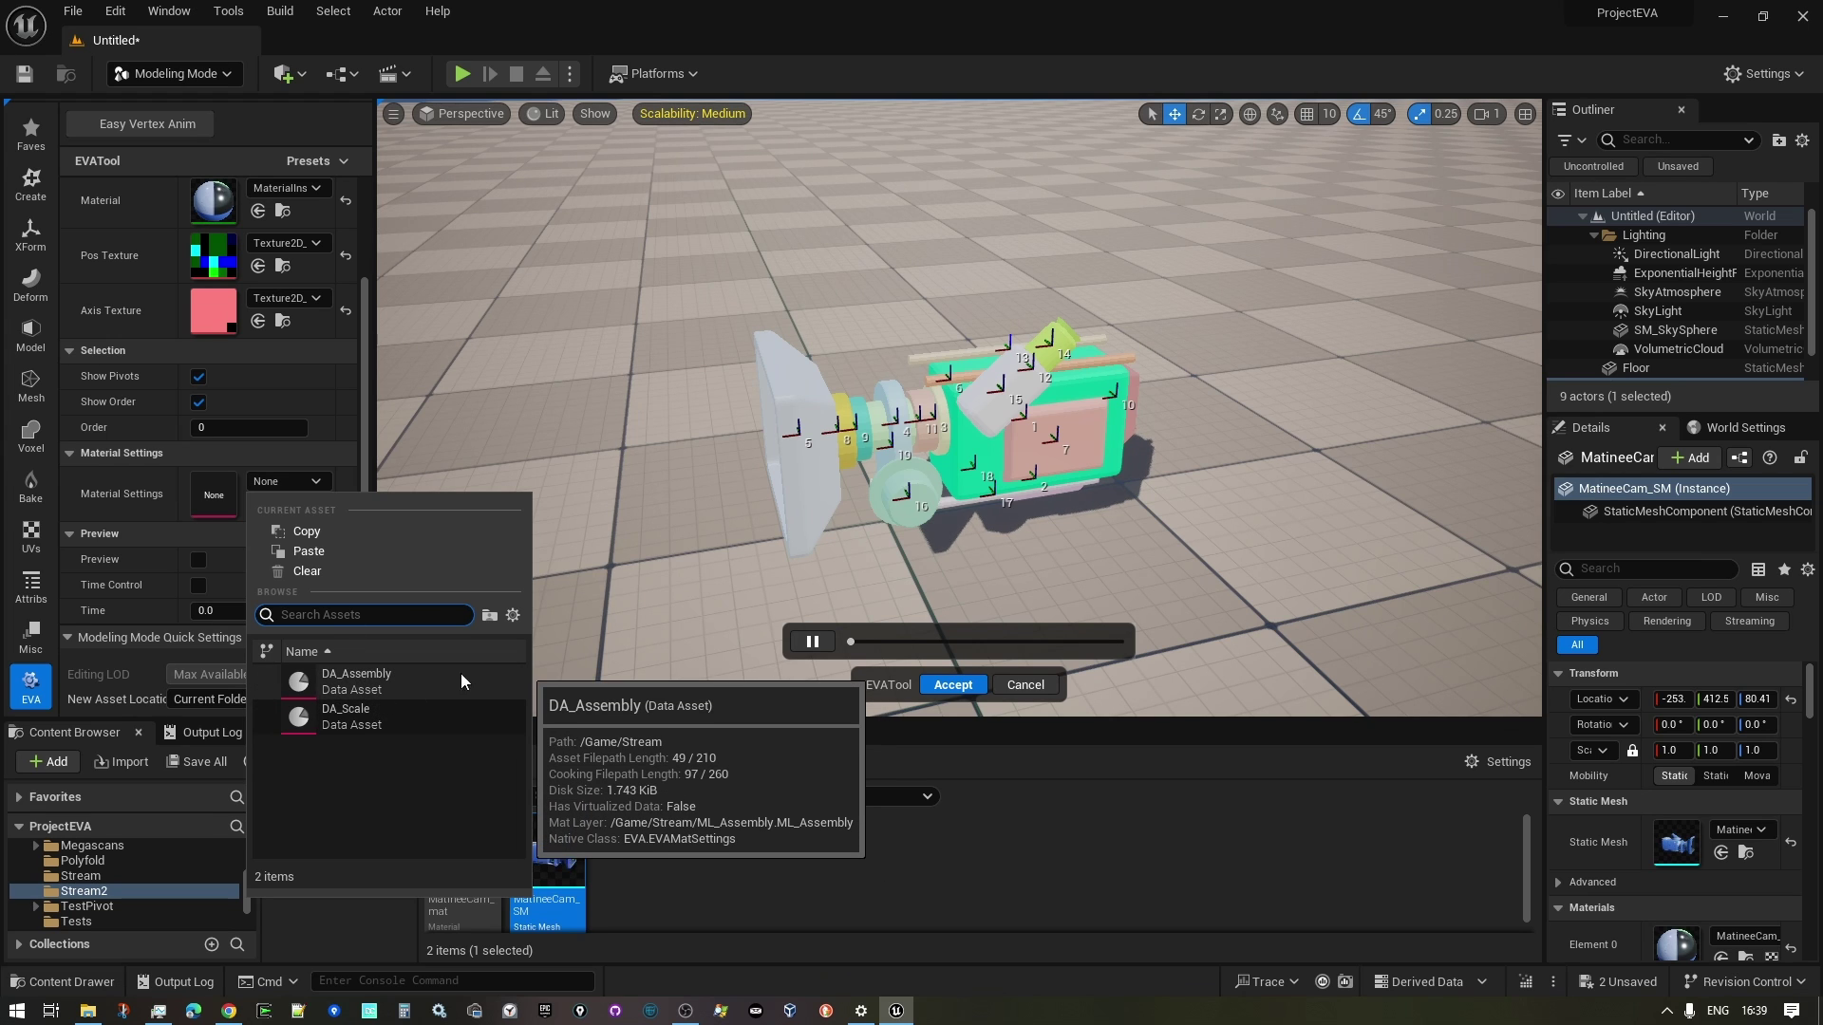
left_click(392, 717)
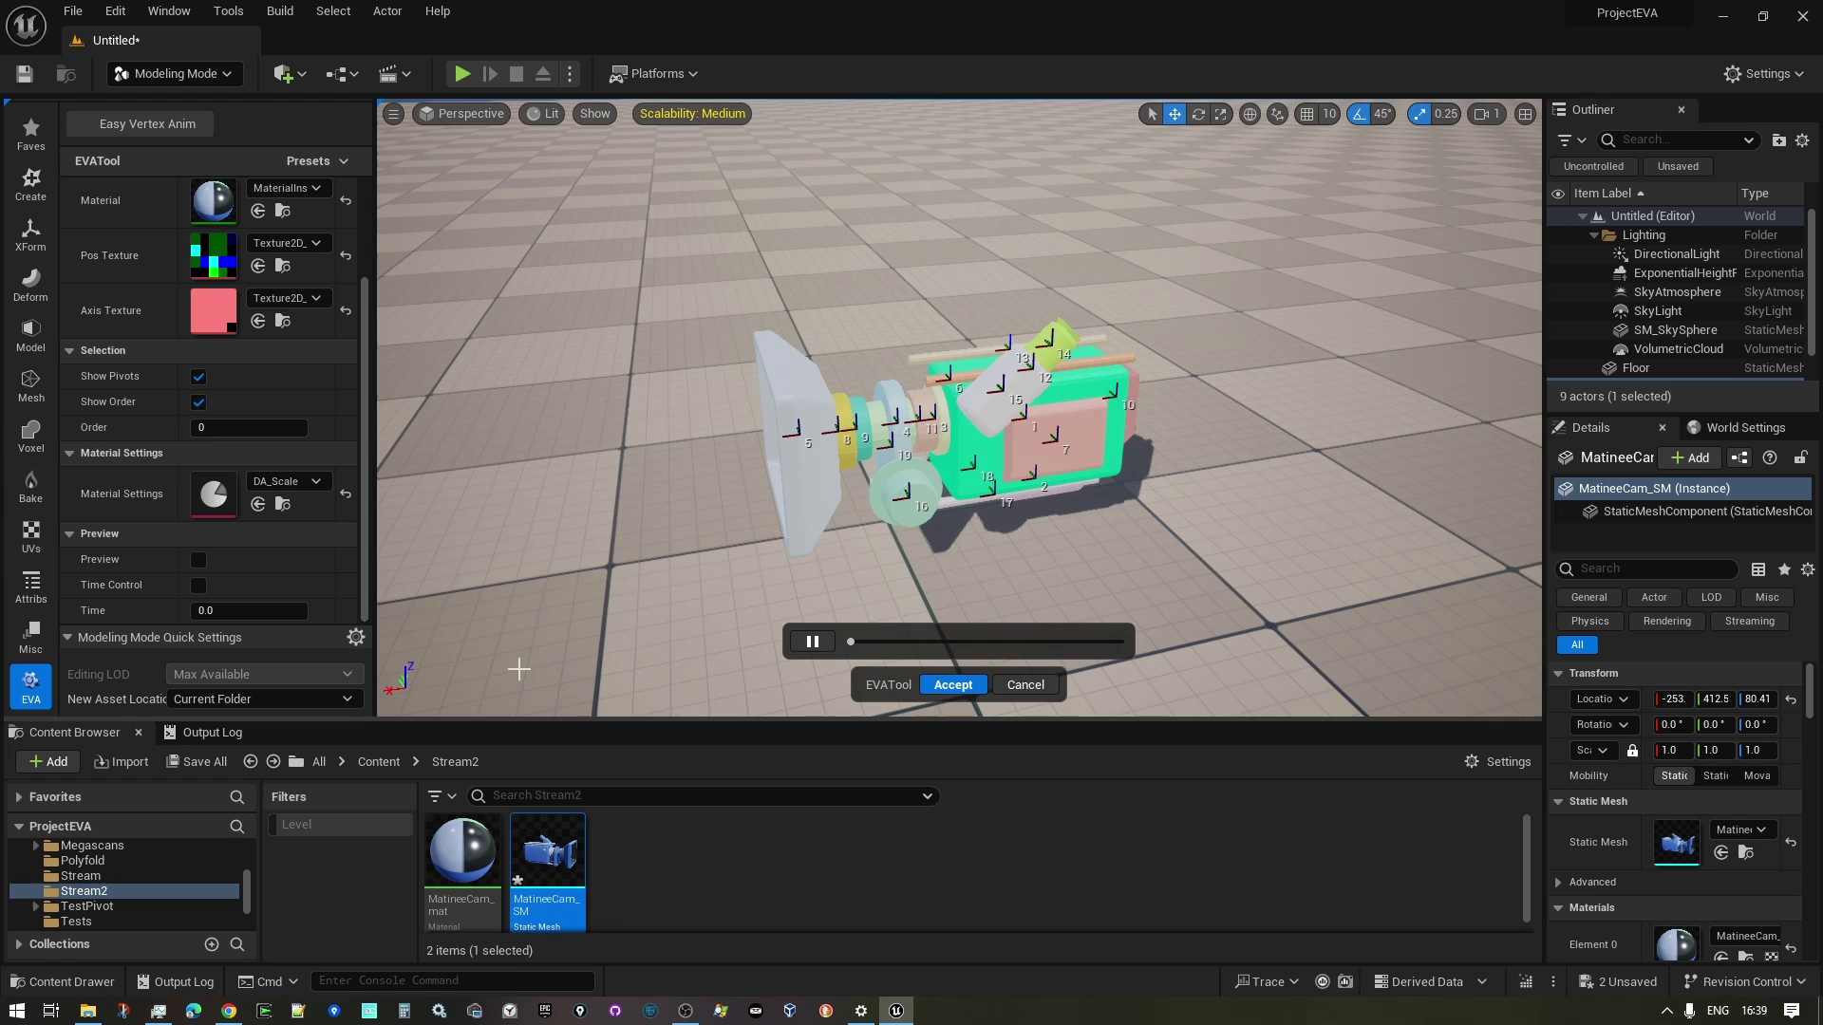
Step: Enable Preview and scrub the timeline to watch parts separate and return
left_click(811, 640)
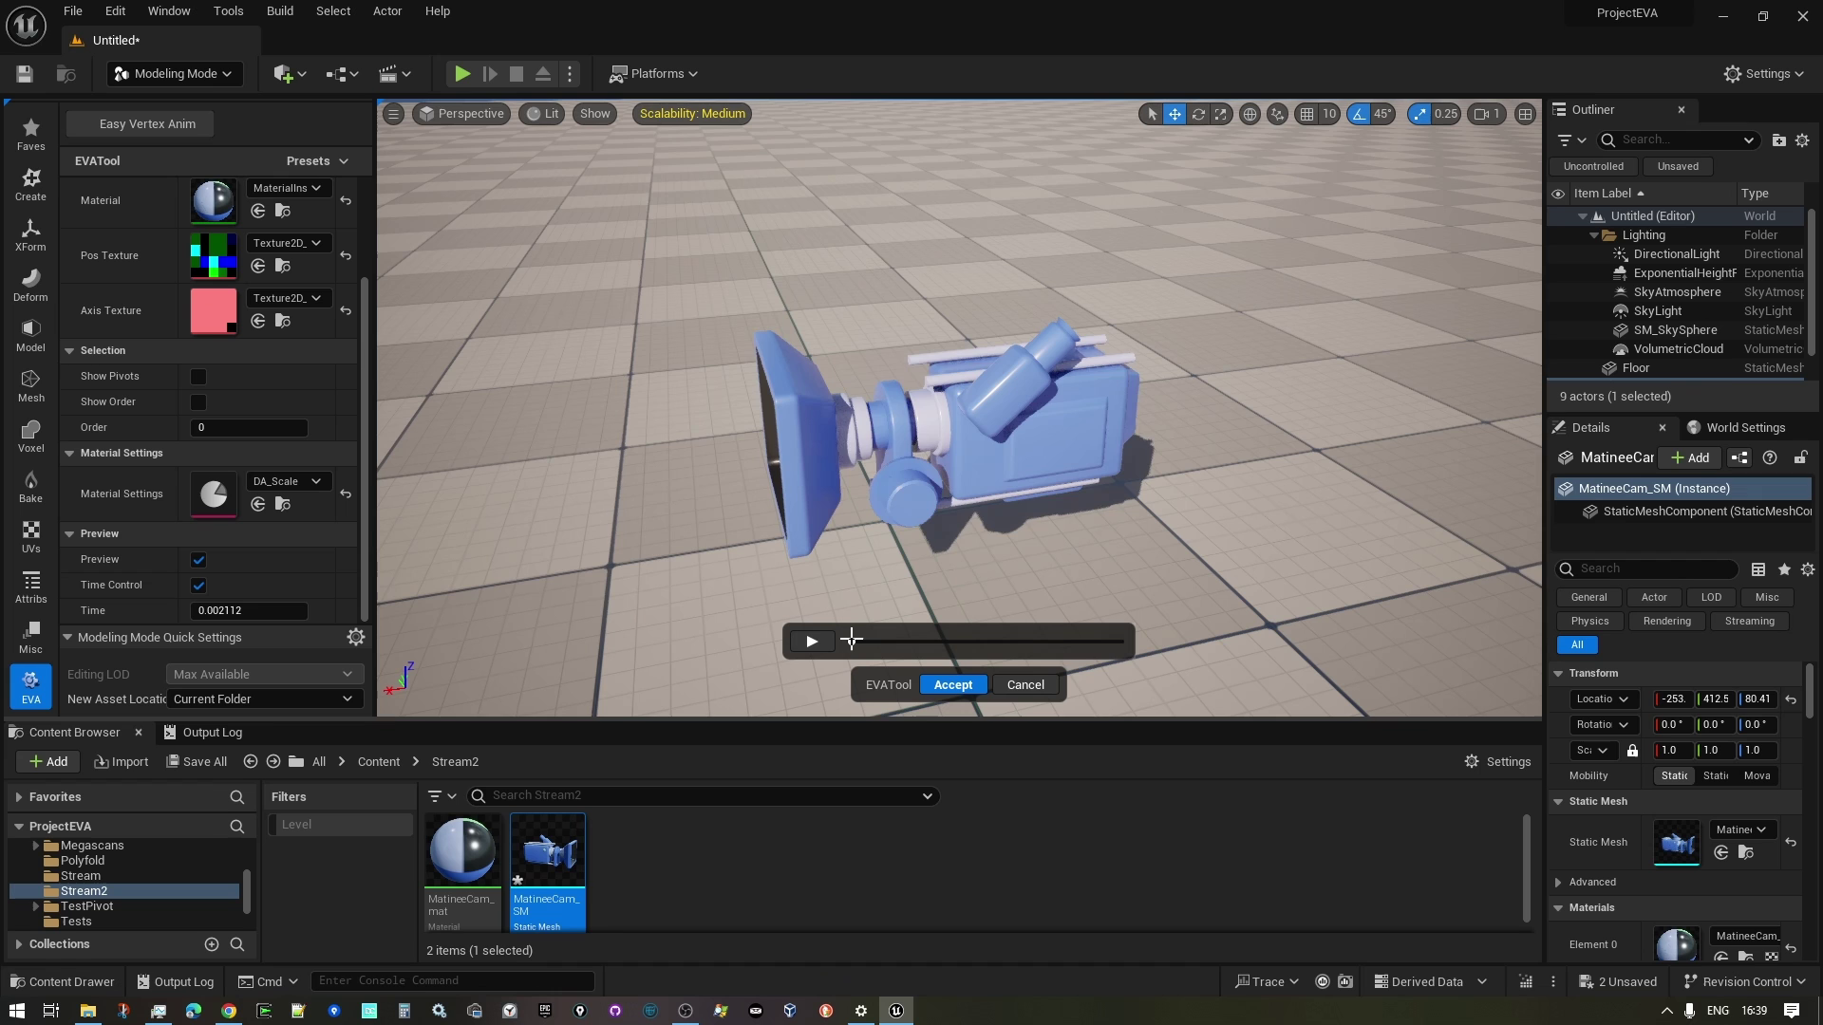
left_click_drag(851, 640, 885, 636)
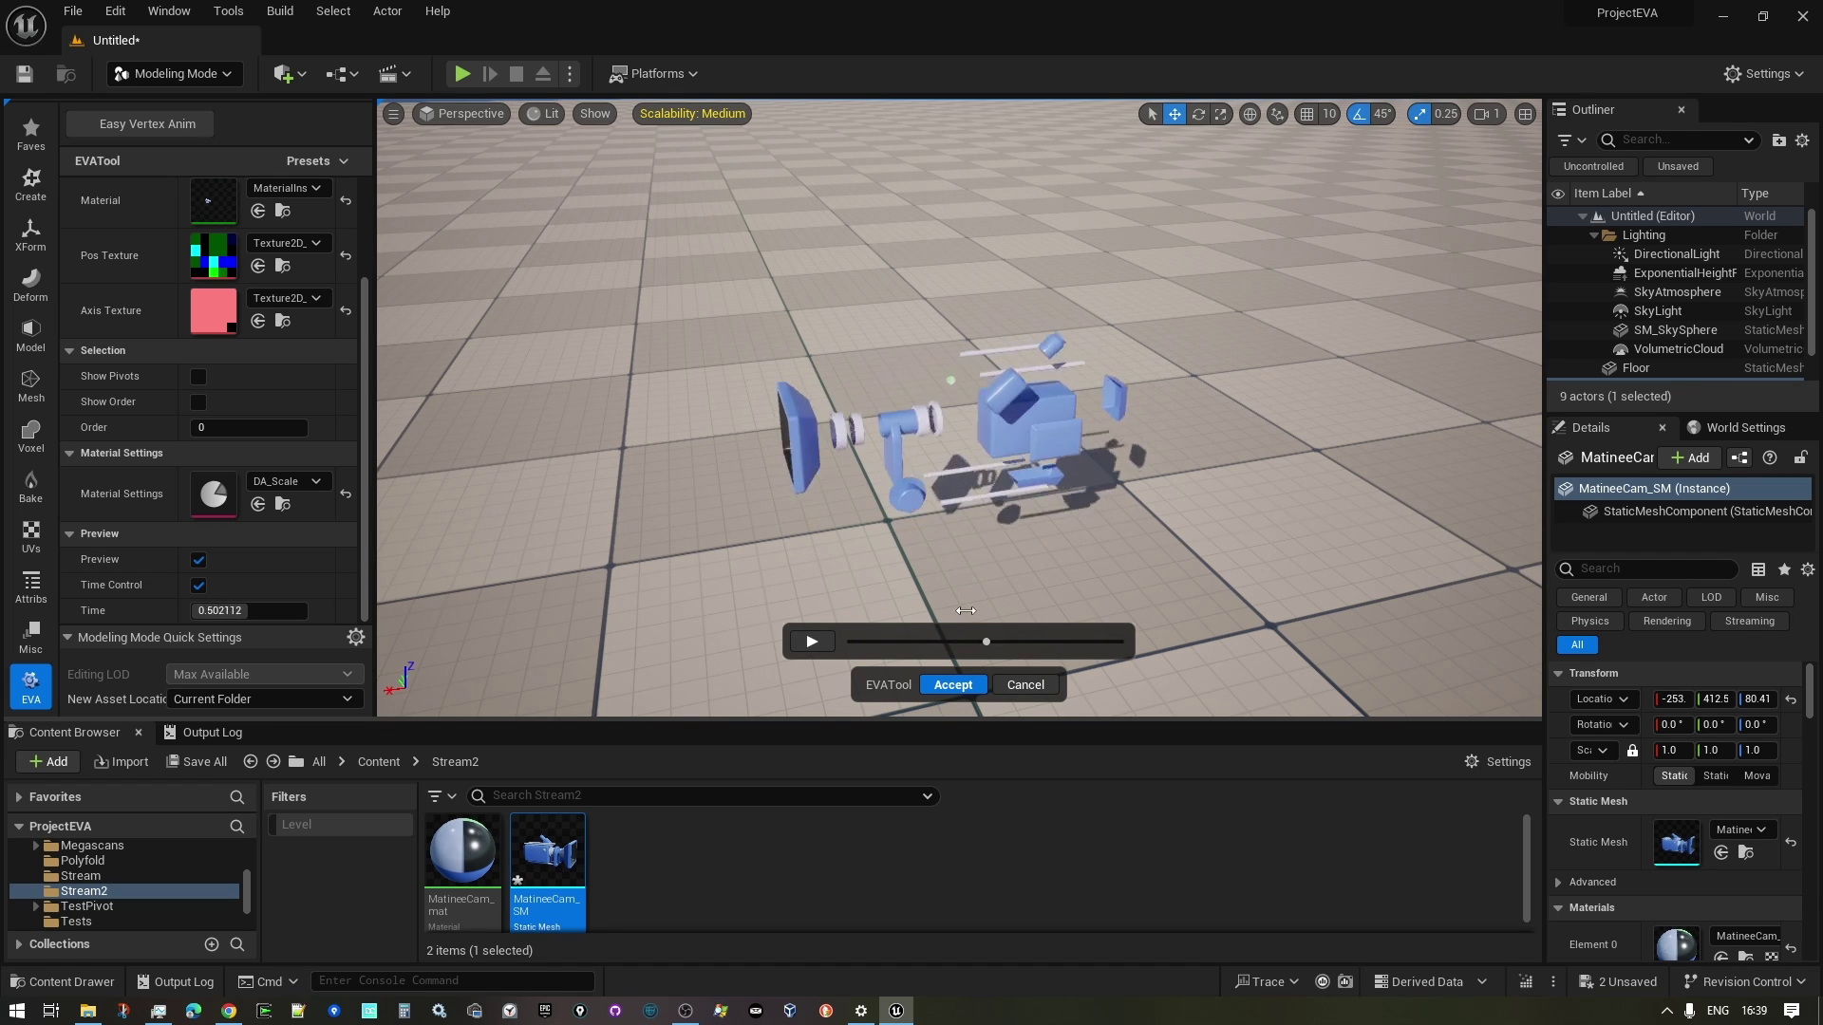
mouse_move(884, 635)
left_mouse_down()
mouse_move(831, 607)
mouse_move(849, 609)
left_mouse_up()
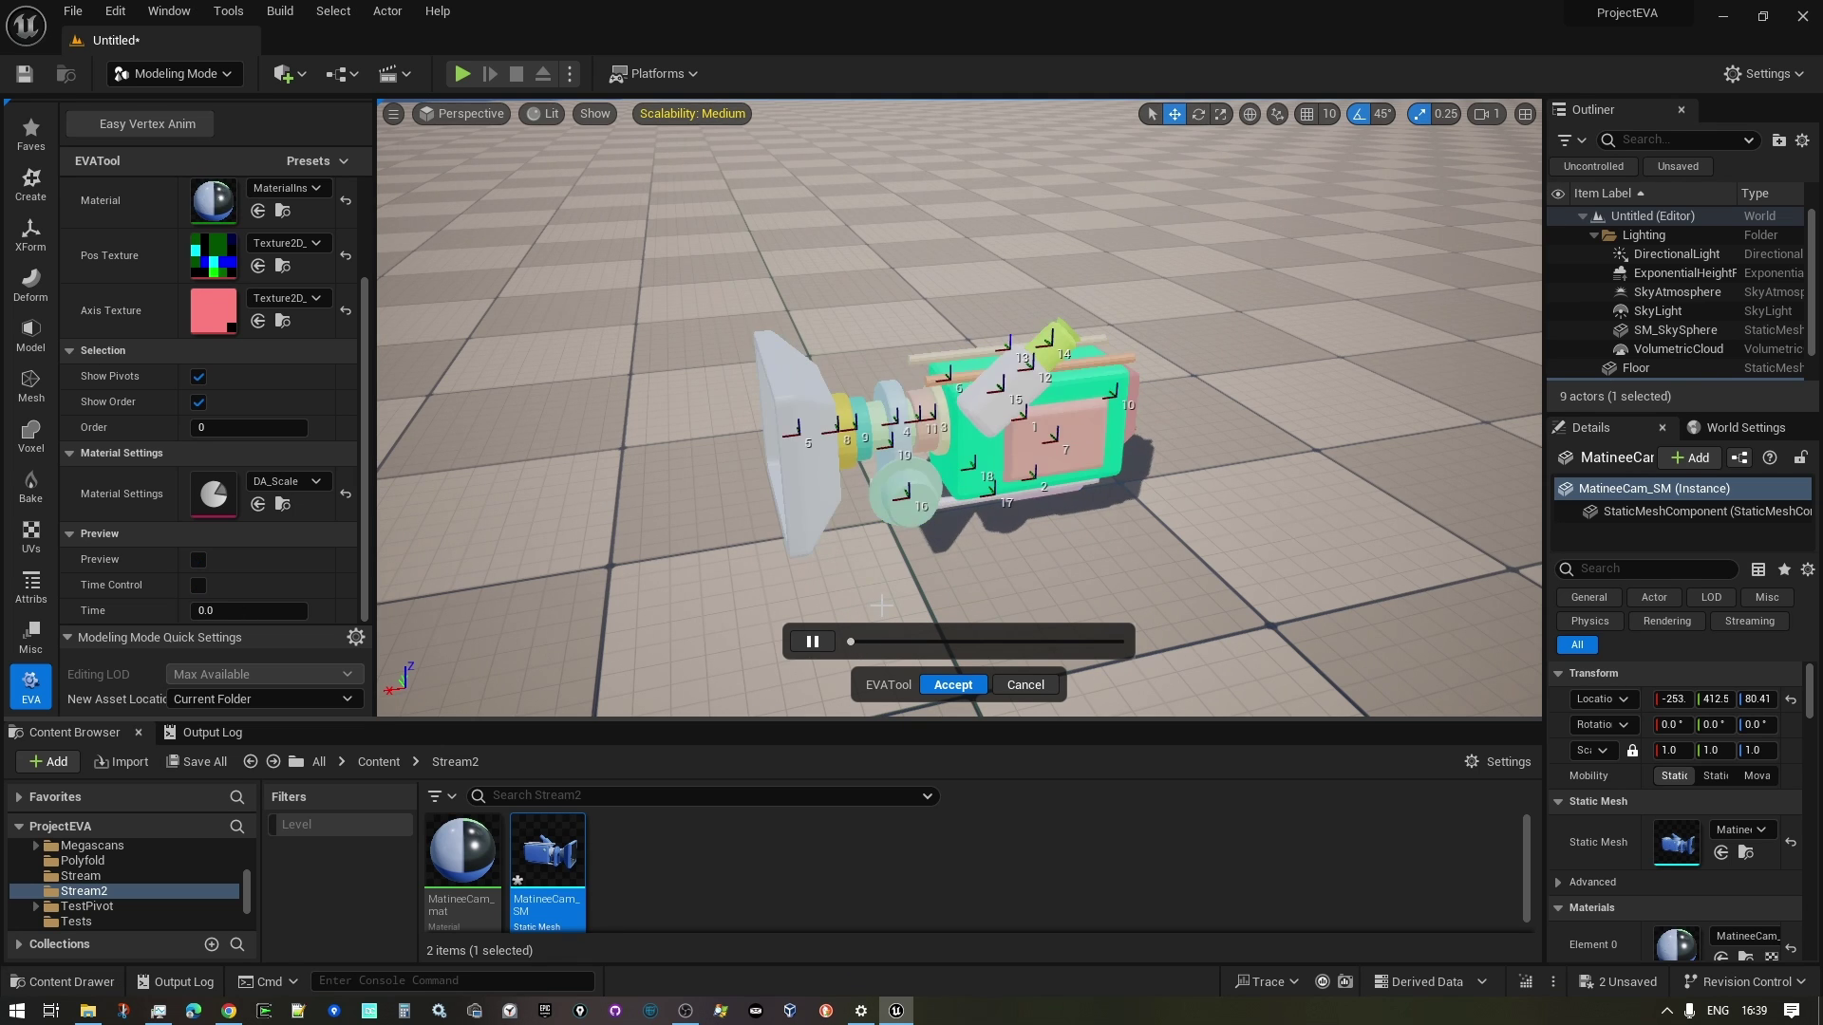
Step: Accept the vertex animation, then apply the new MI_ material instance to the camera mesh
left_click(953, 685)
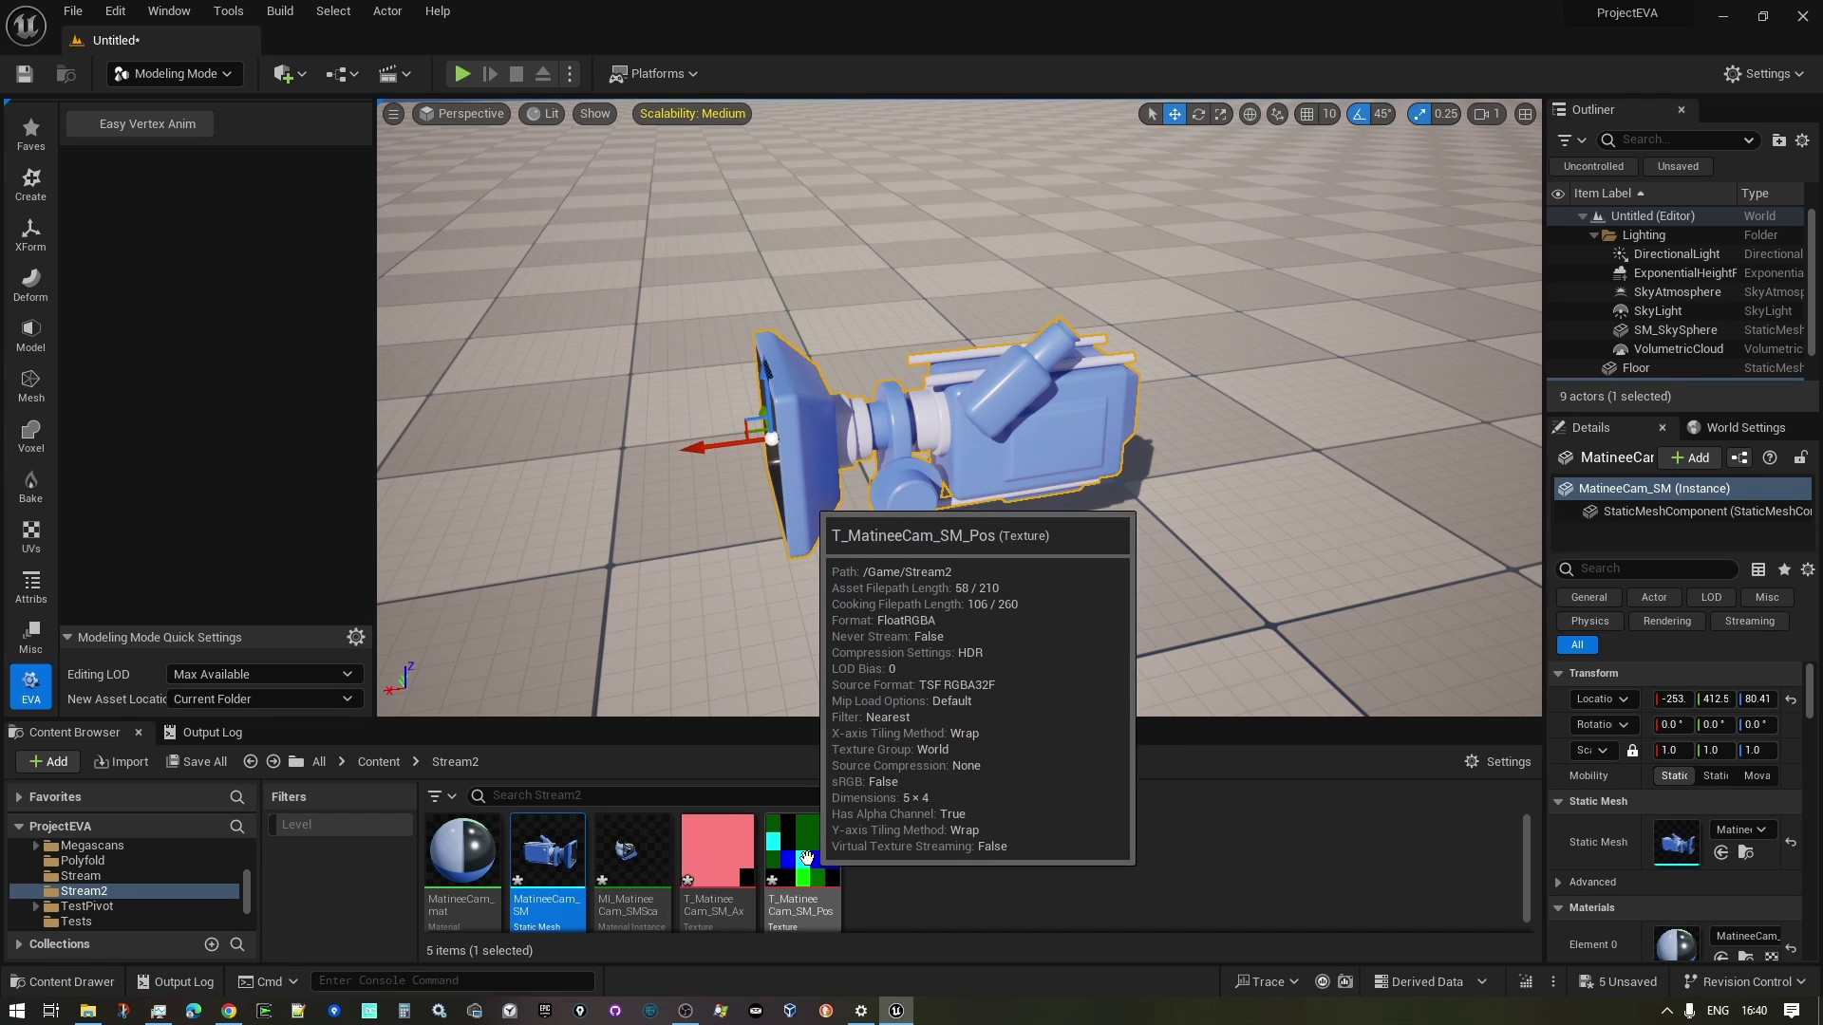
left_click(621, 854)
left_click_drag(621, 854, 1048, 469)
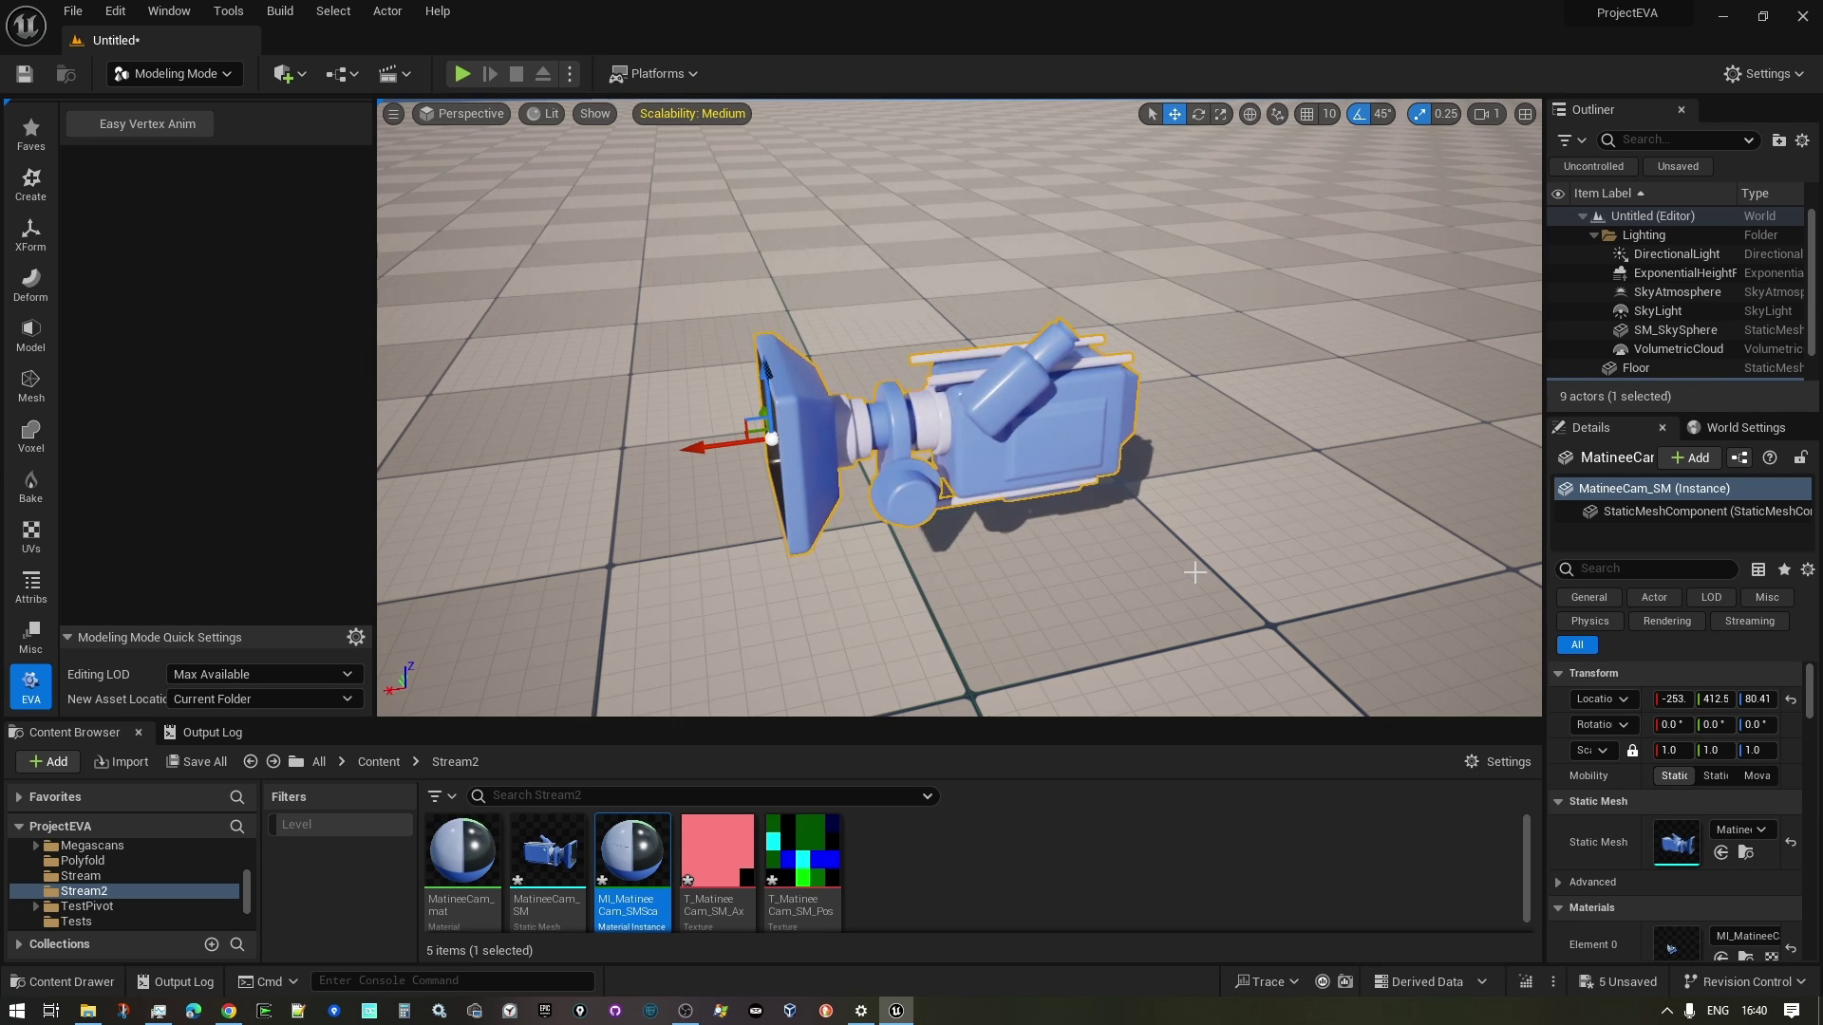
Step: Reopen the editor; rotate part 10's pivot 180° and part 7's 90°, moving both
left_click(112, 127)
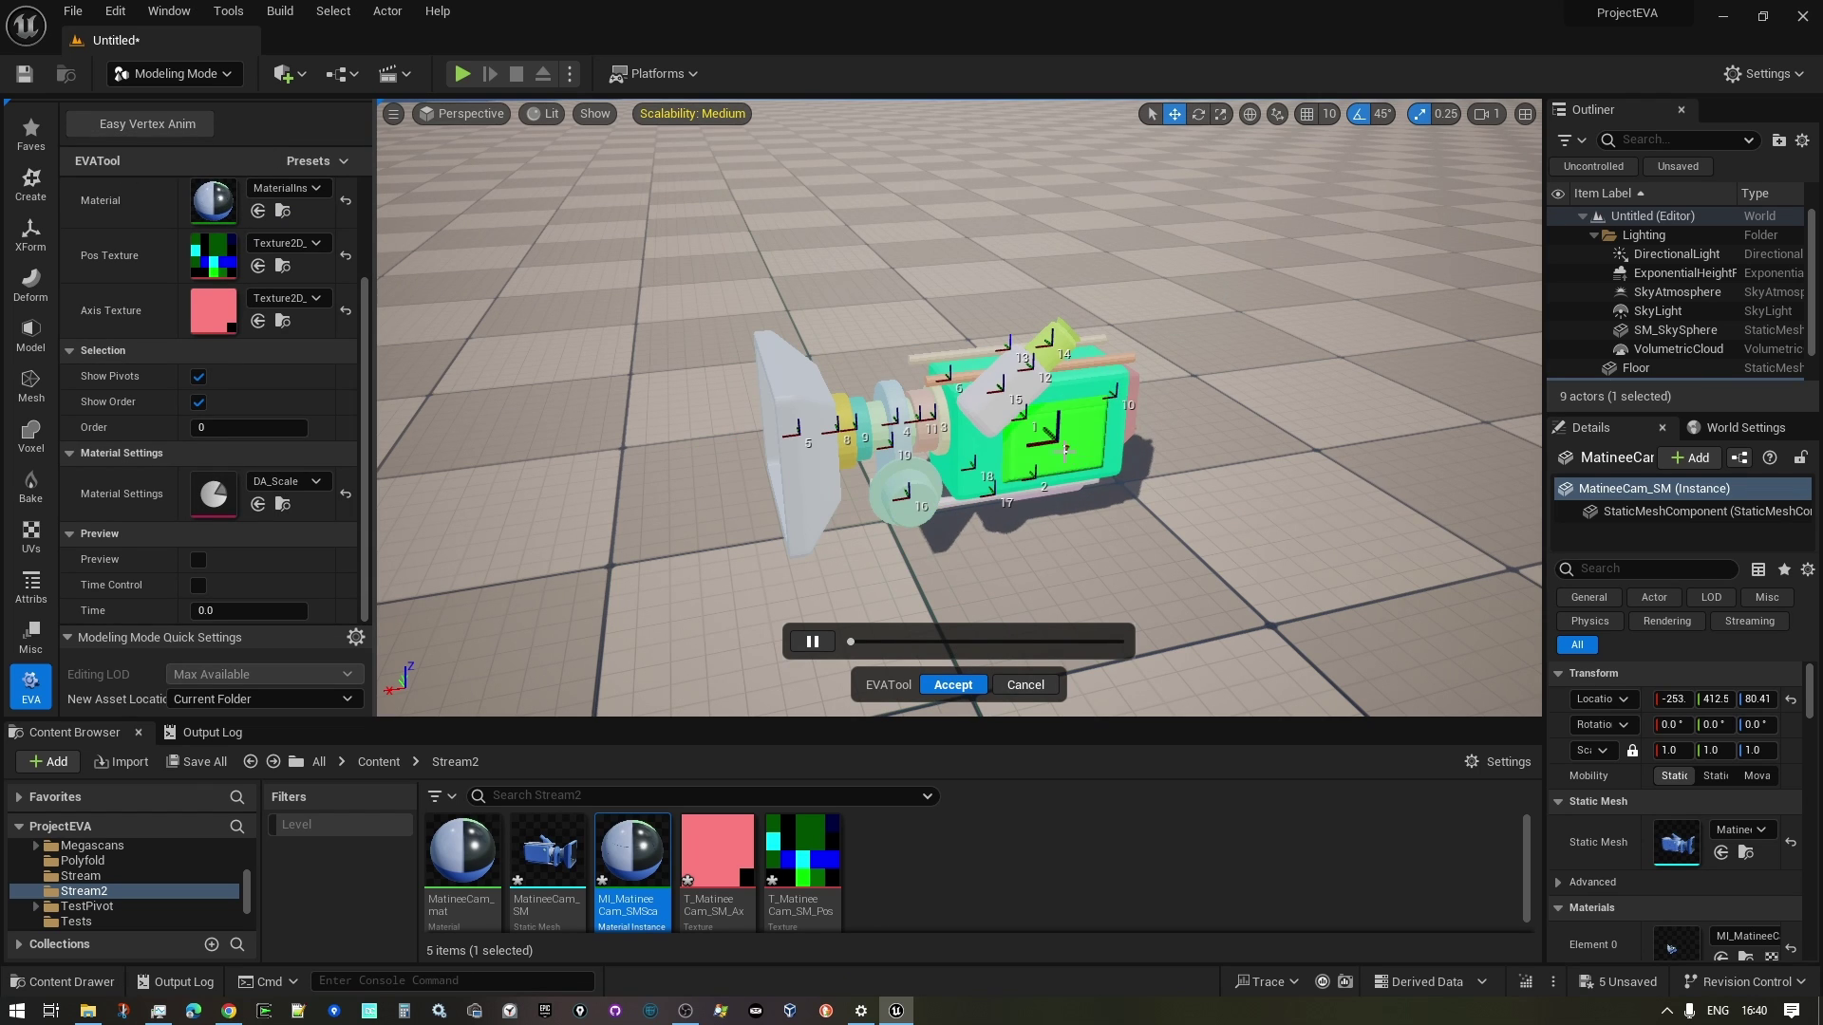
left_click(1130, 412)
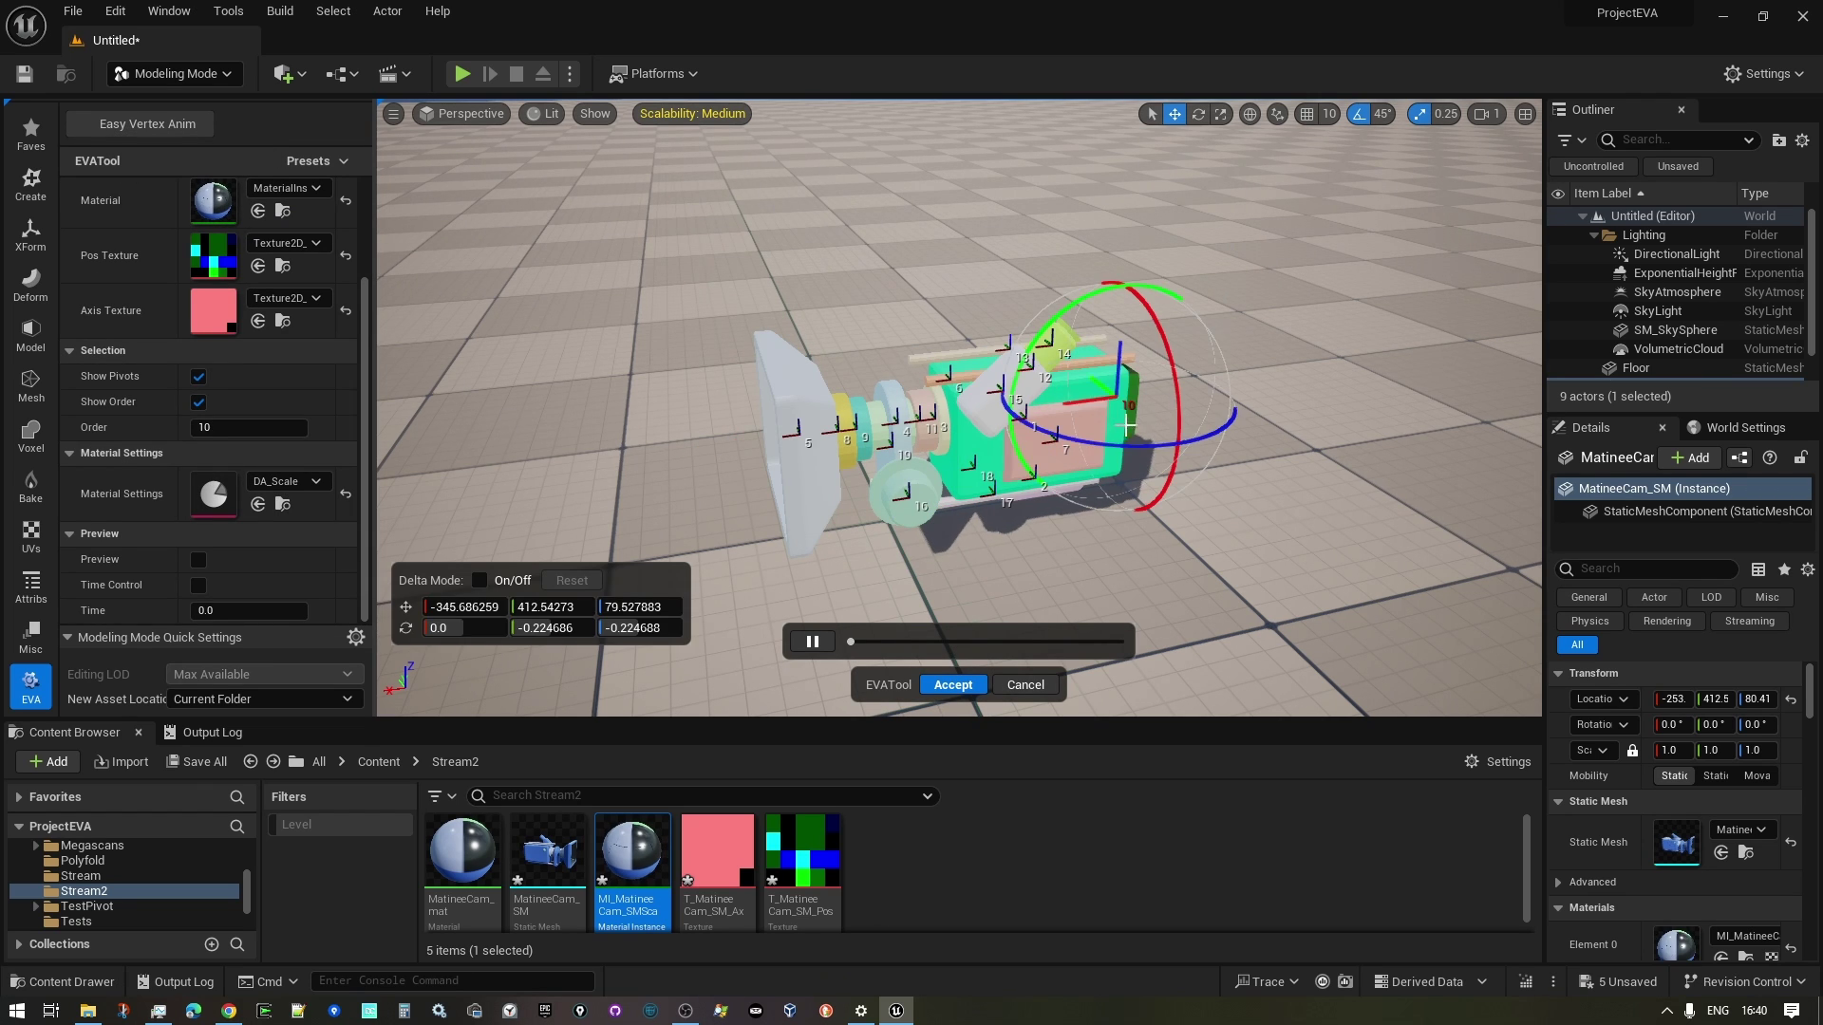
left_click_drag(1182, 440, 1200, 309)
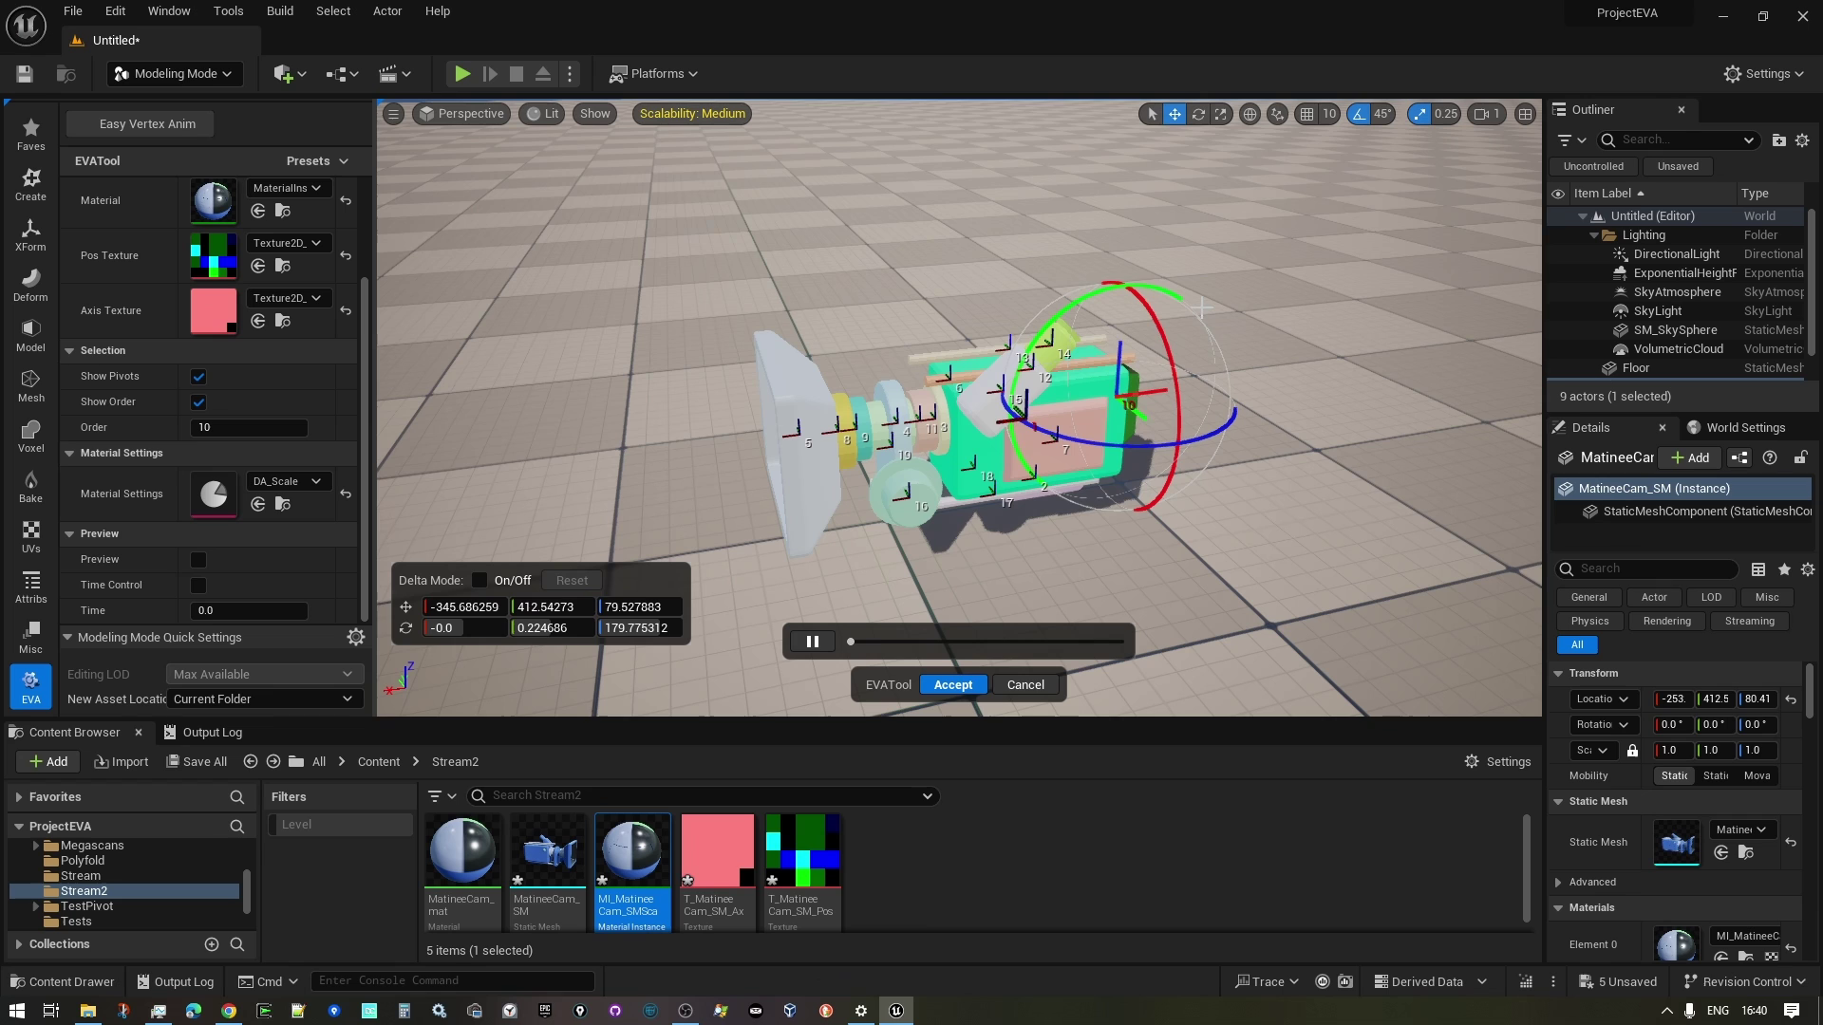
left_click_drag(1132, 389, 1404, 328)
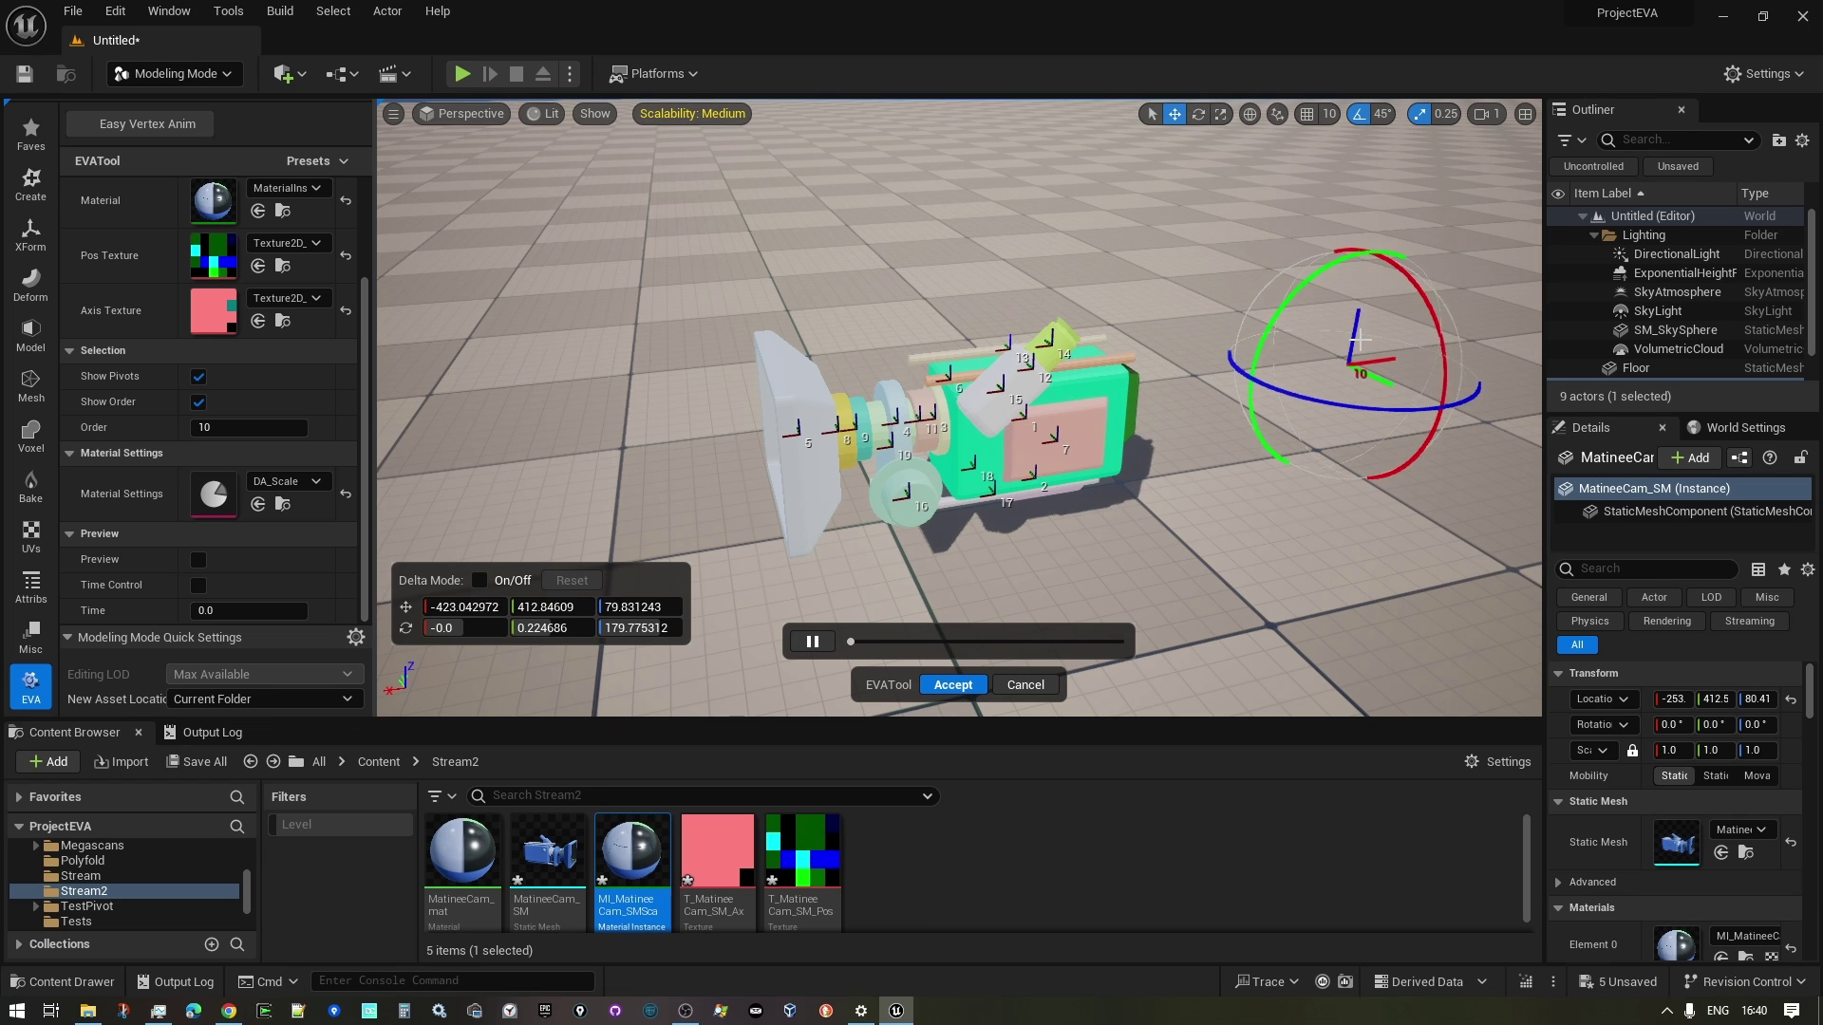
left_click(1084, 446)
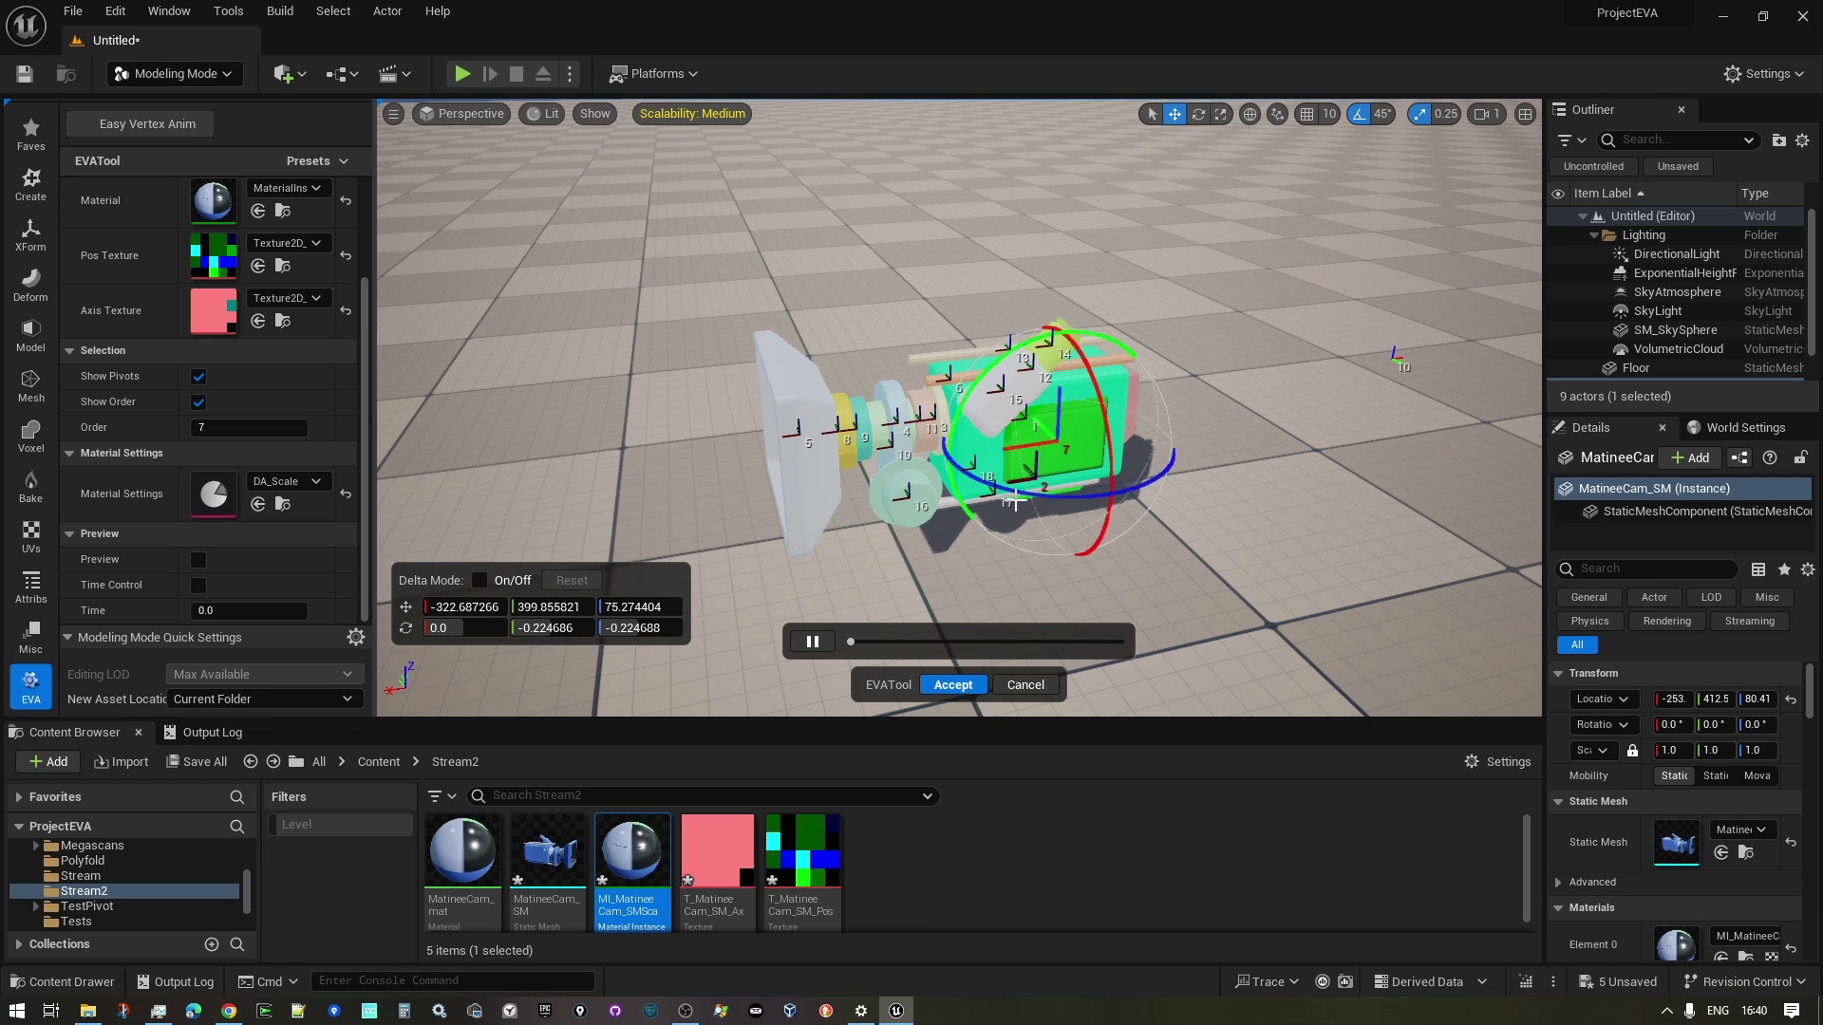
left_click_drag(1008, 488, 1269, 505)
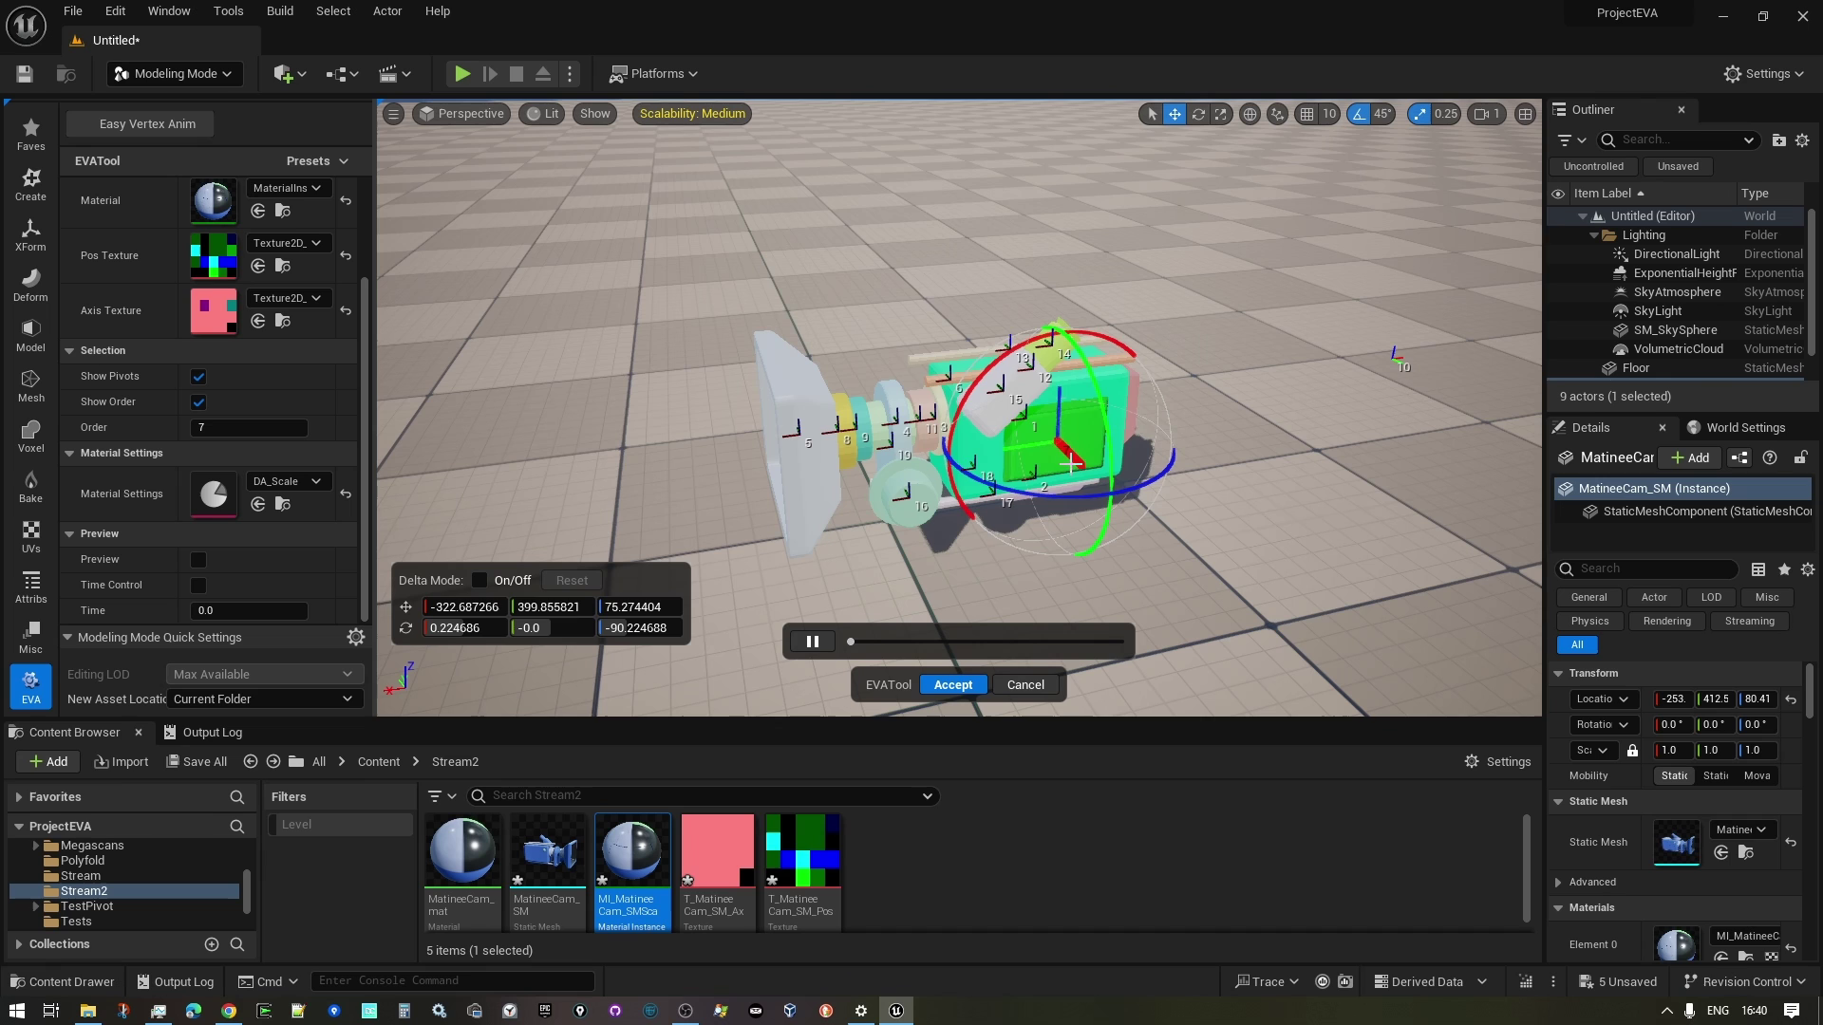
left_click_drag(1072, 458, 1201, 581)
Step: Move part 5's pivot left, deselect, then preview and scrub the animation
left_click(771, 442)
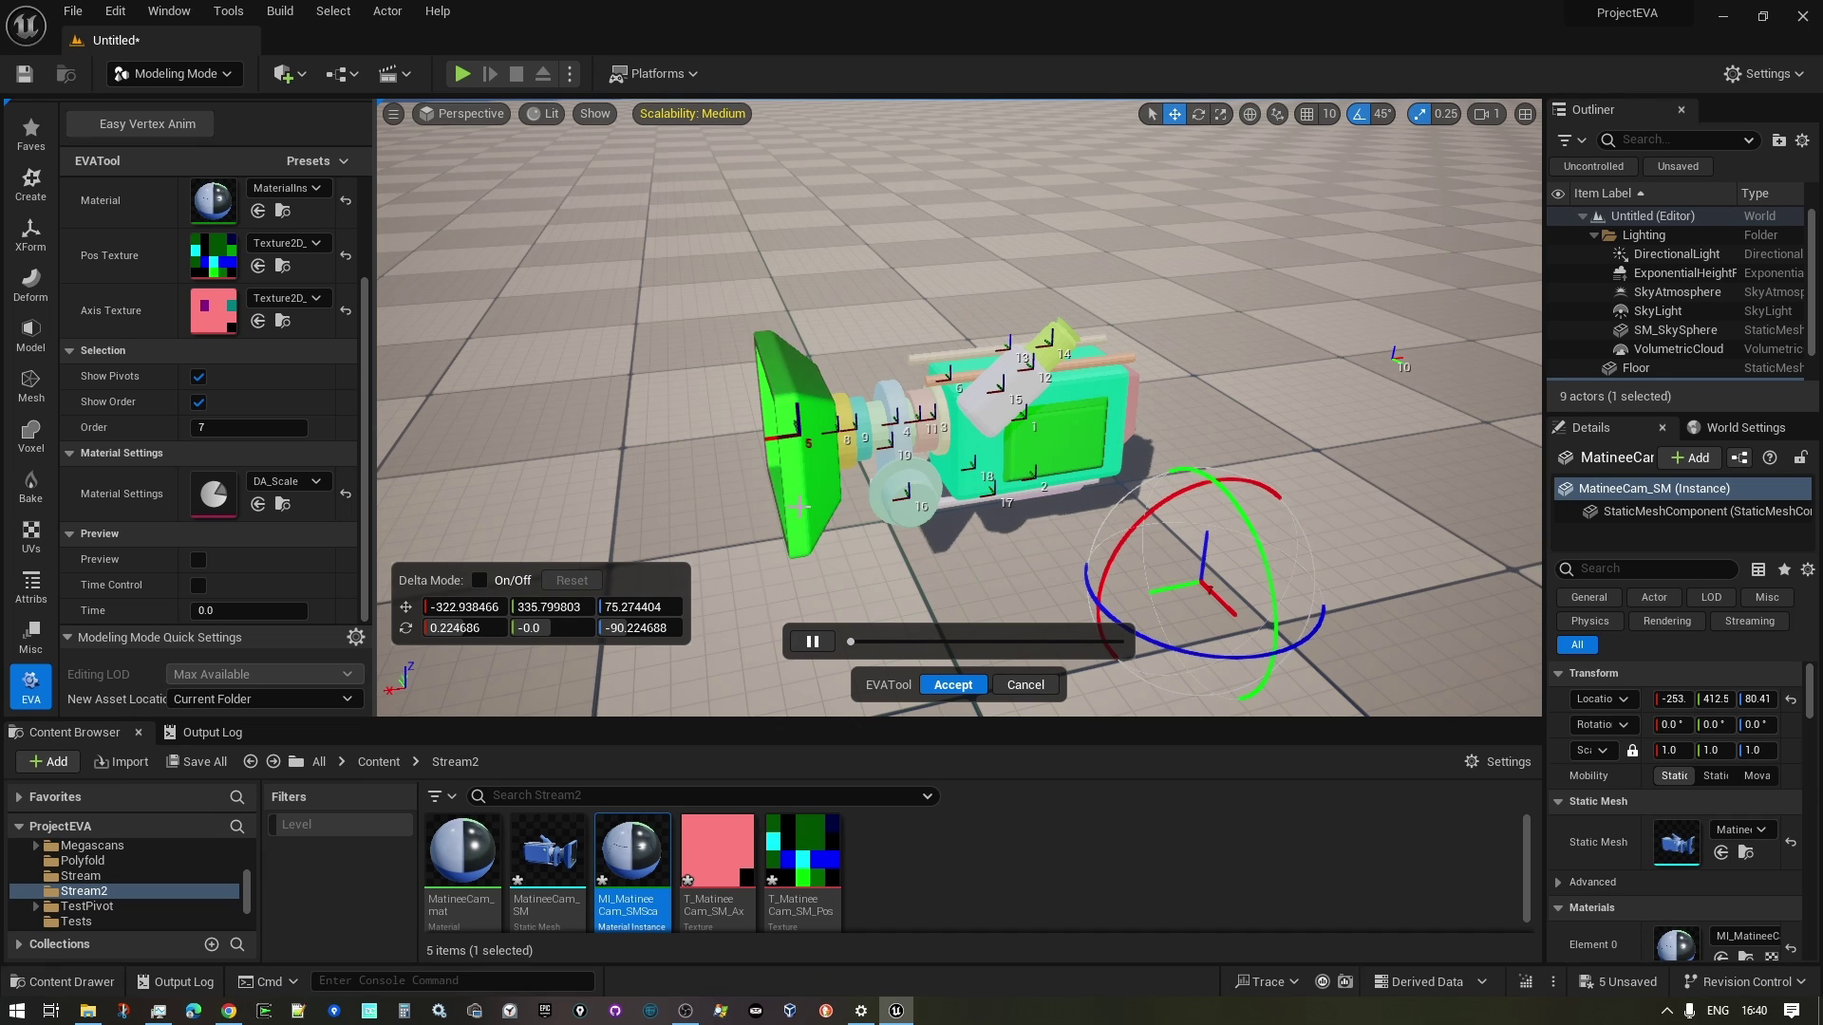
left_click_drag(767, 442, 460, 471)
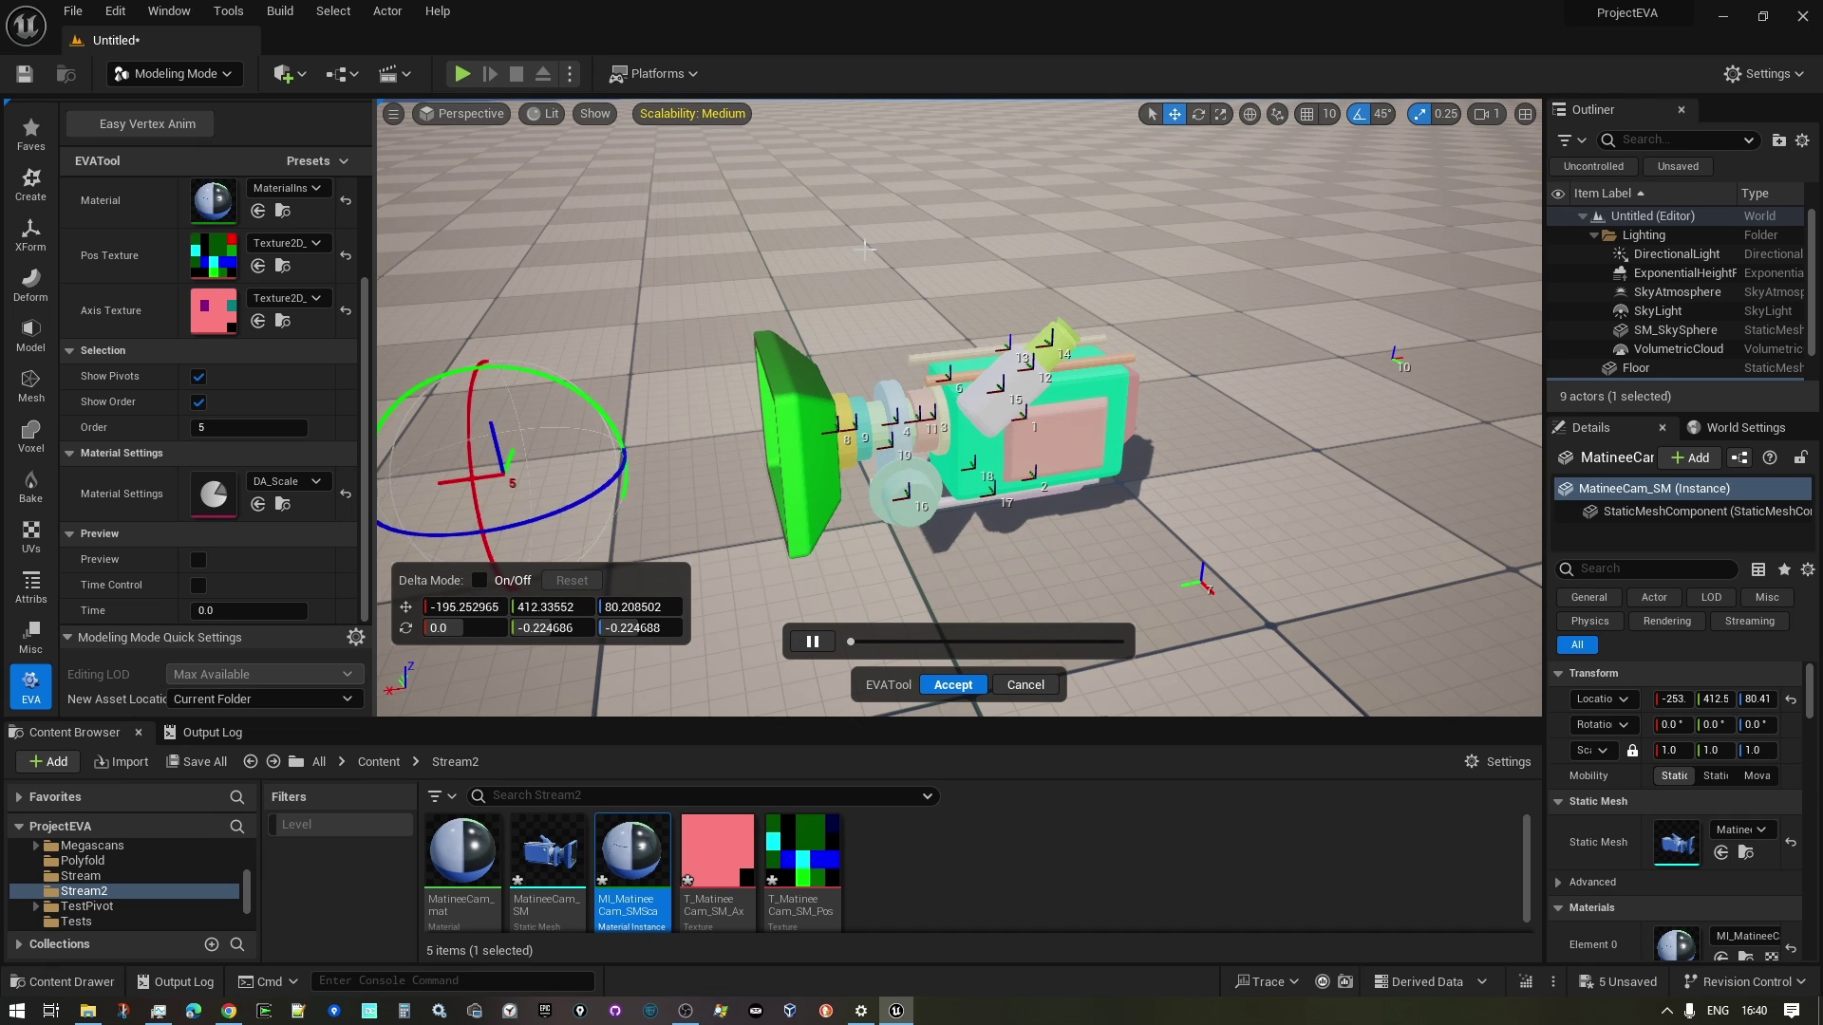
left_click(865, 250)
left_click(851, 641)
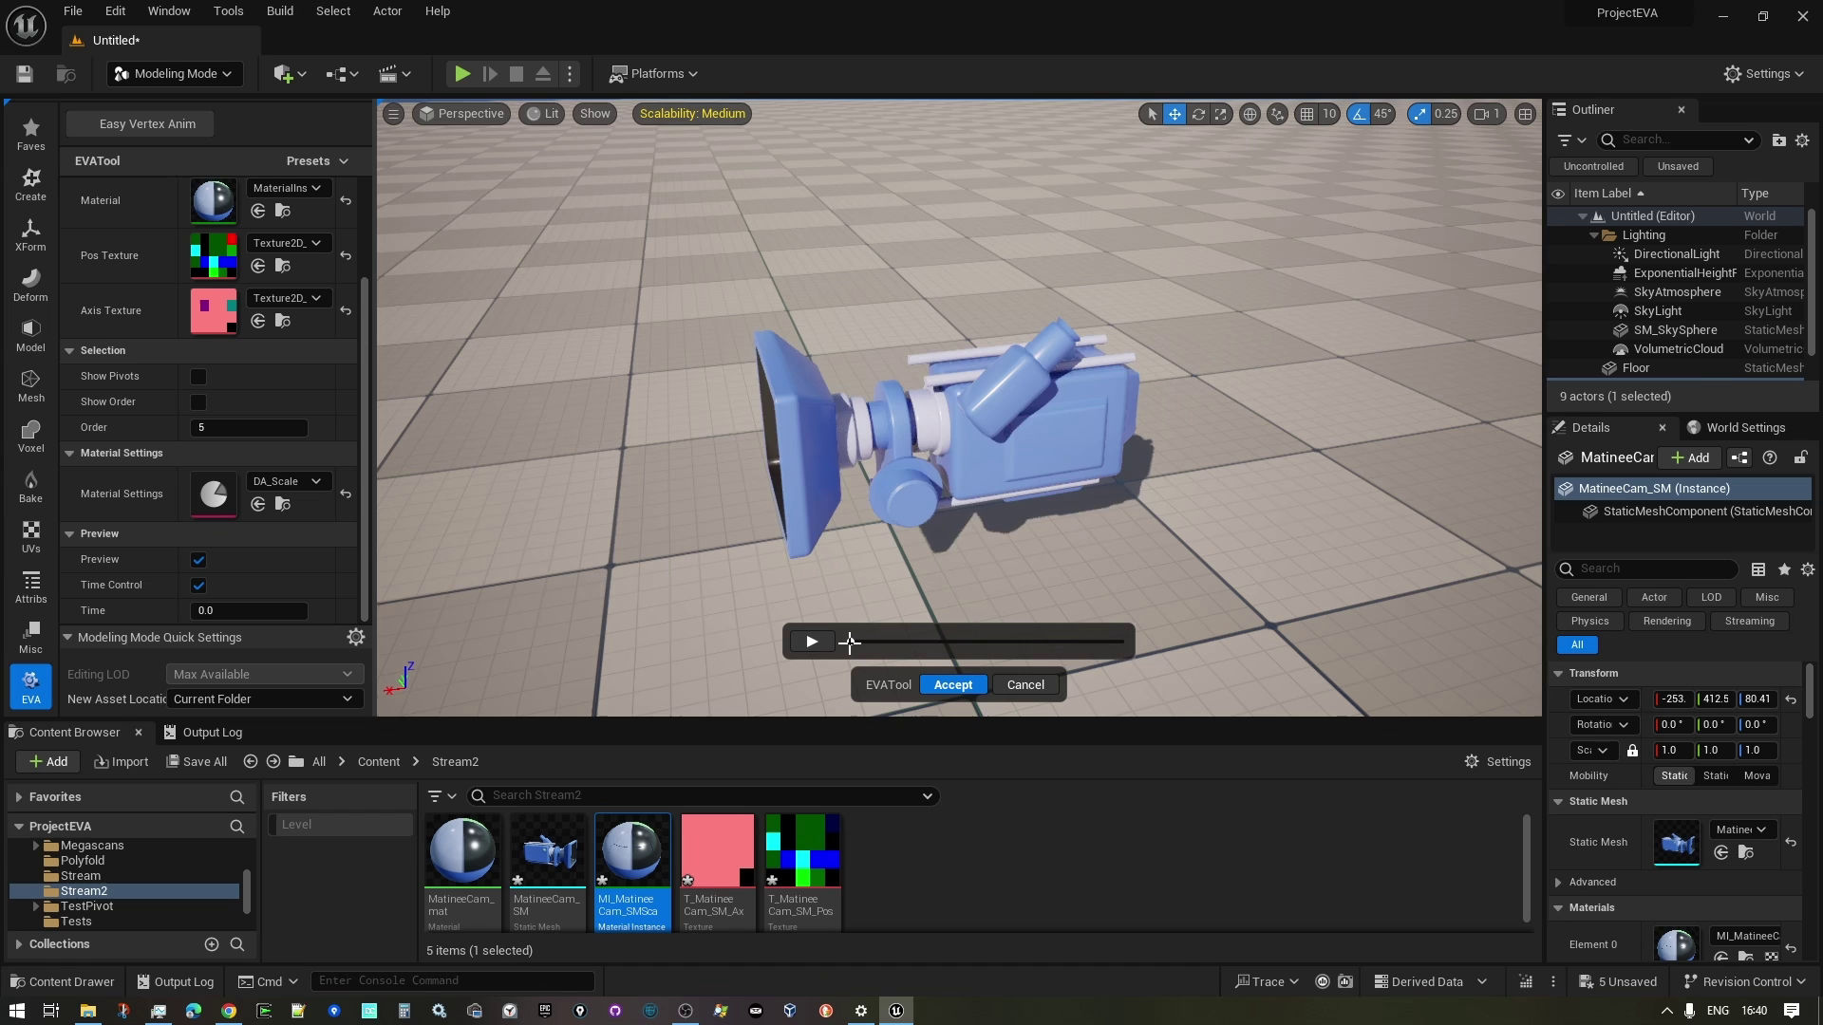
mouse_move(850, 641)
left_mouse_down()
mouse_move(938, 641)
mouse_move(784, 627)
left_mouse_up()
Step: Accept the results, then split the camera mesh again via Modeling > EVA > Easy Vertex Anim
left_click(953, 685)
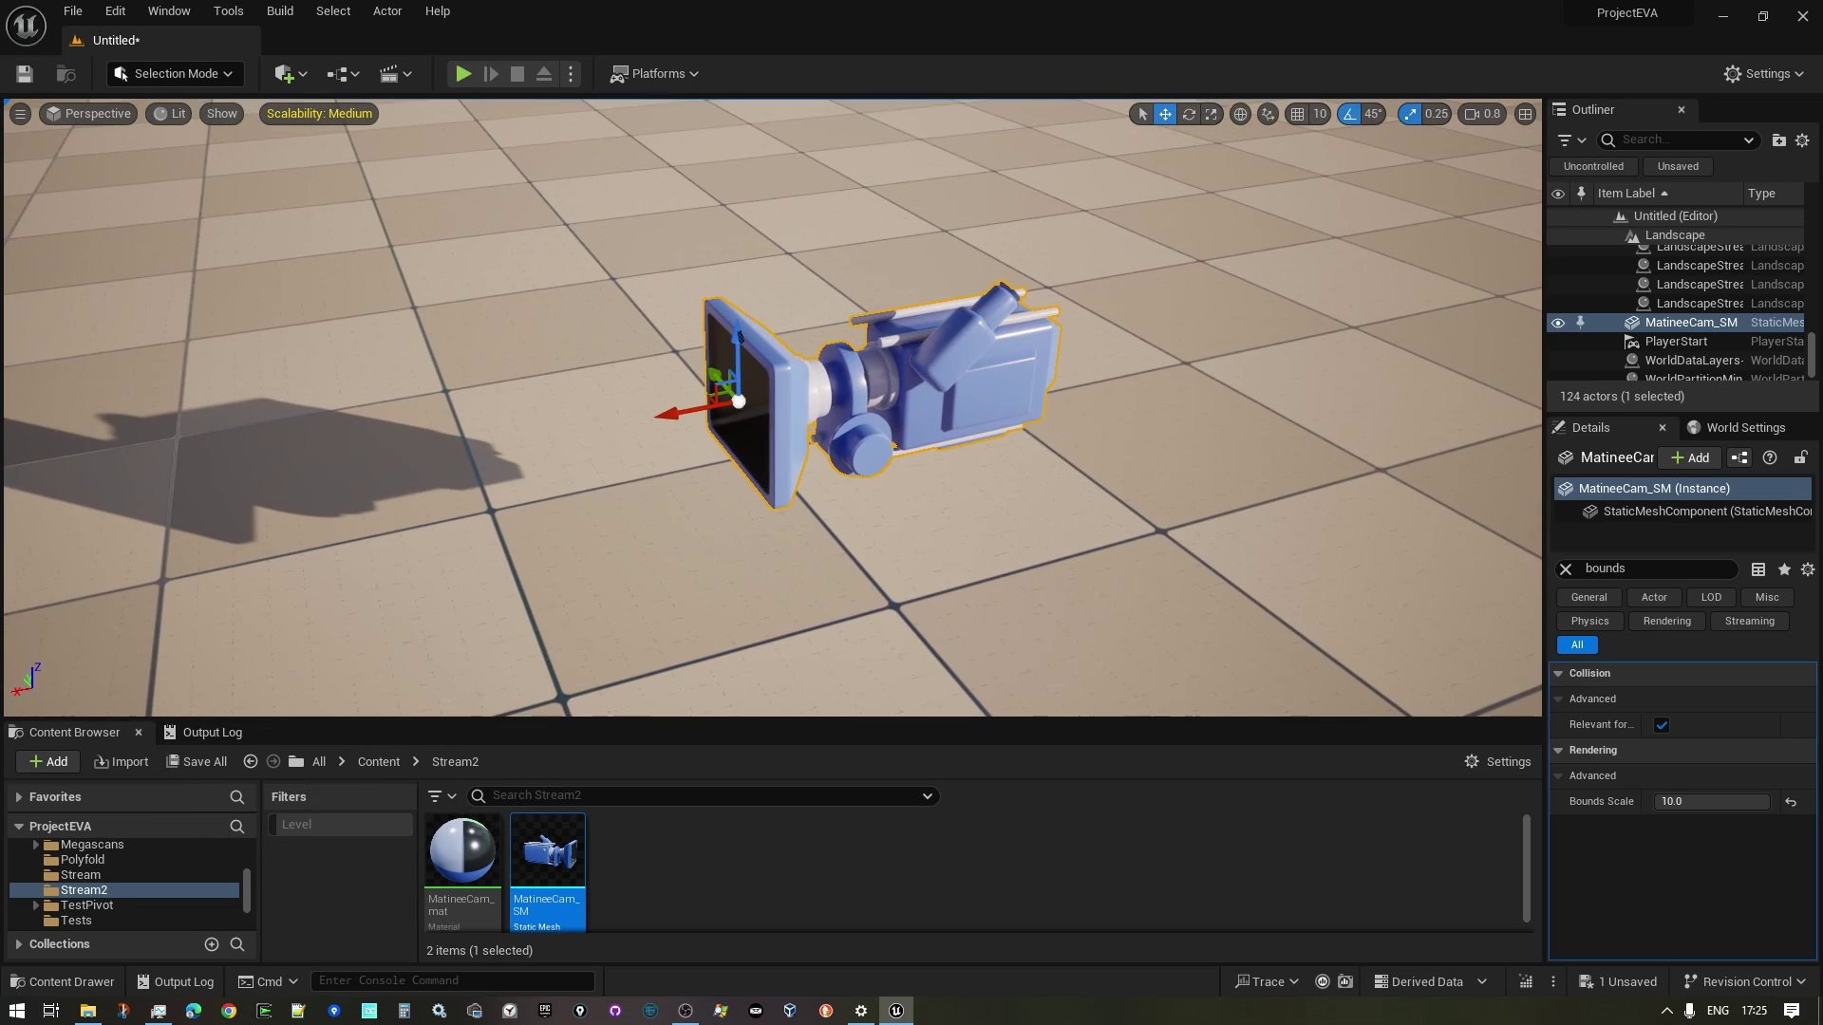
left_click(171, 74)
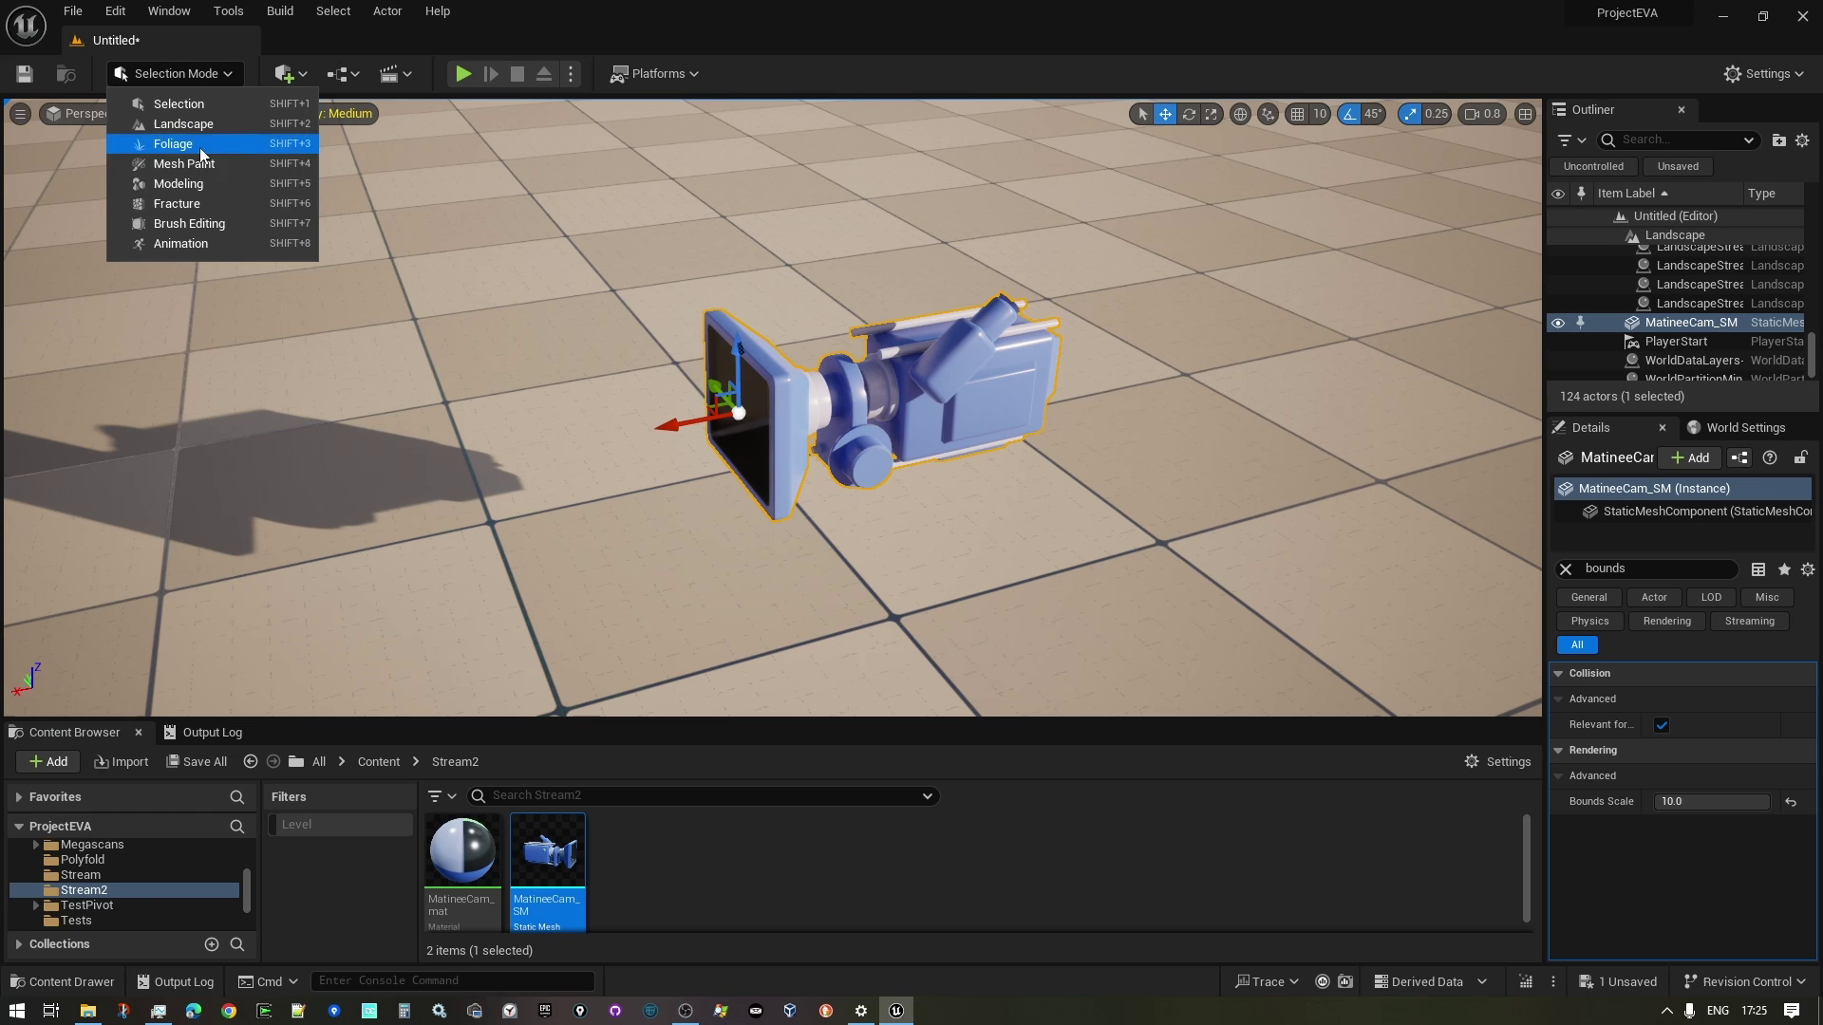
left_click(157, 186)
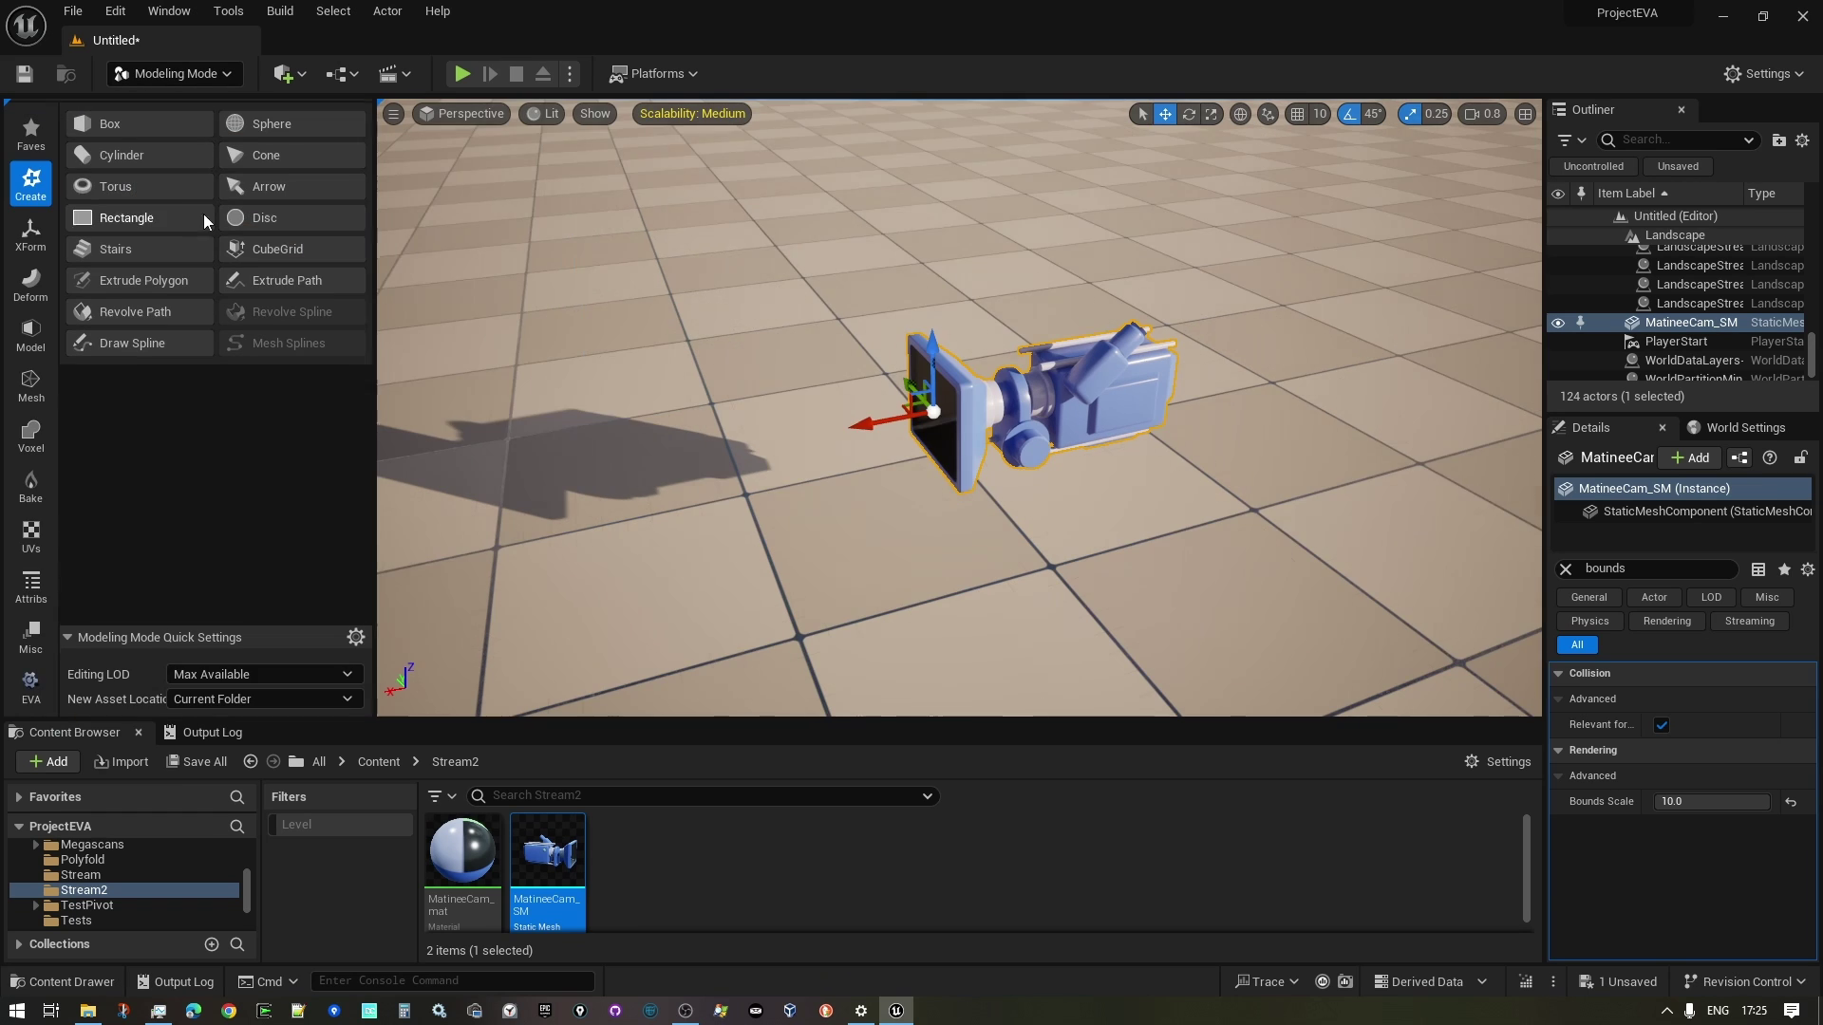
left_click(30, 684)
left_click(147, 125)
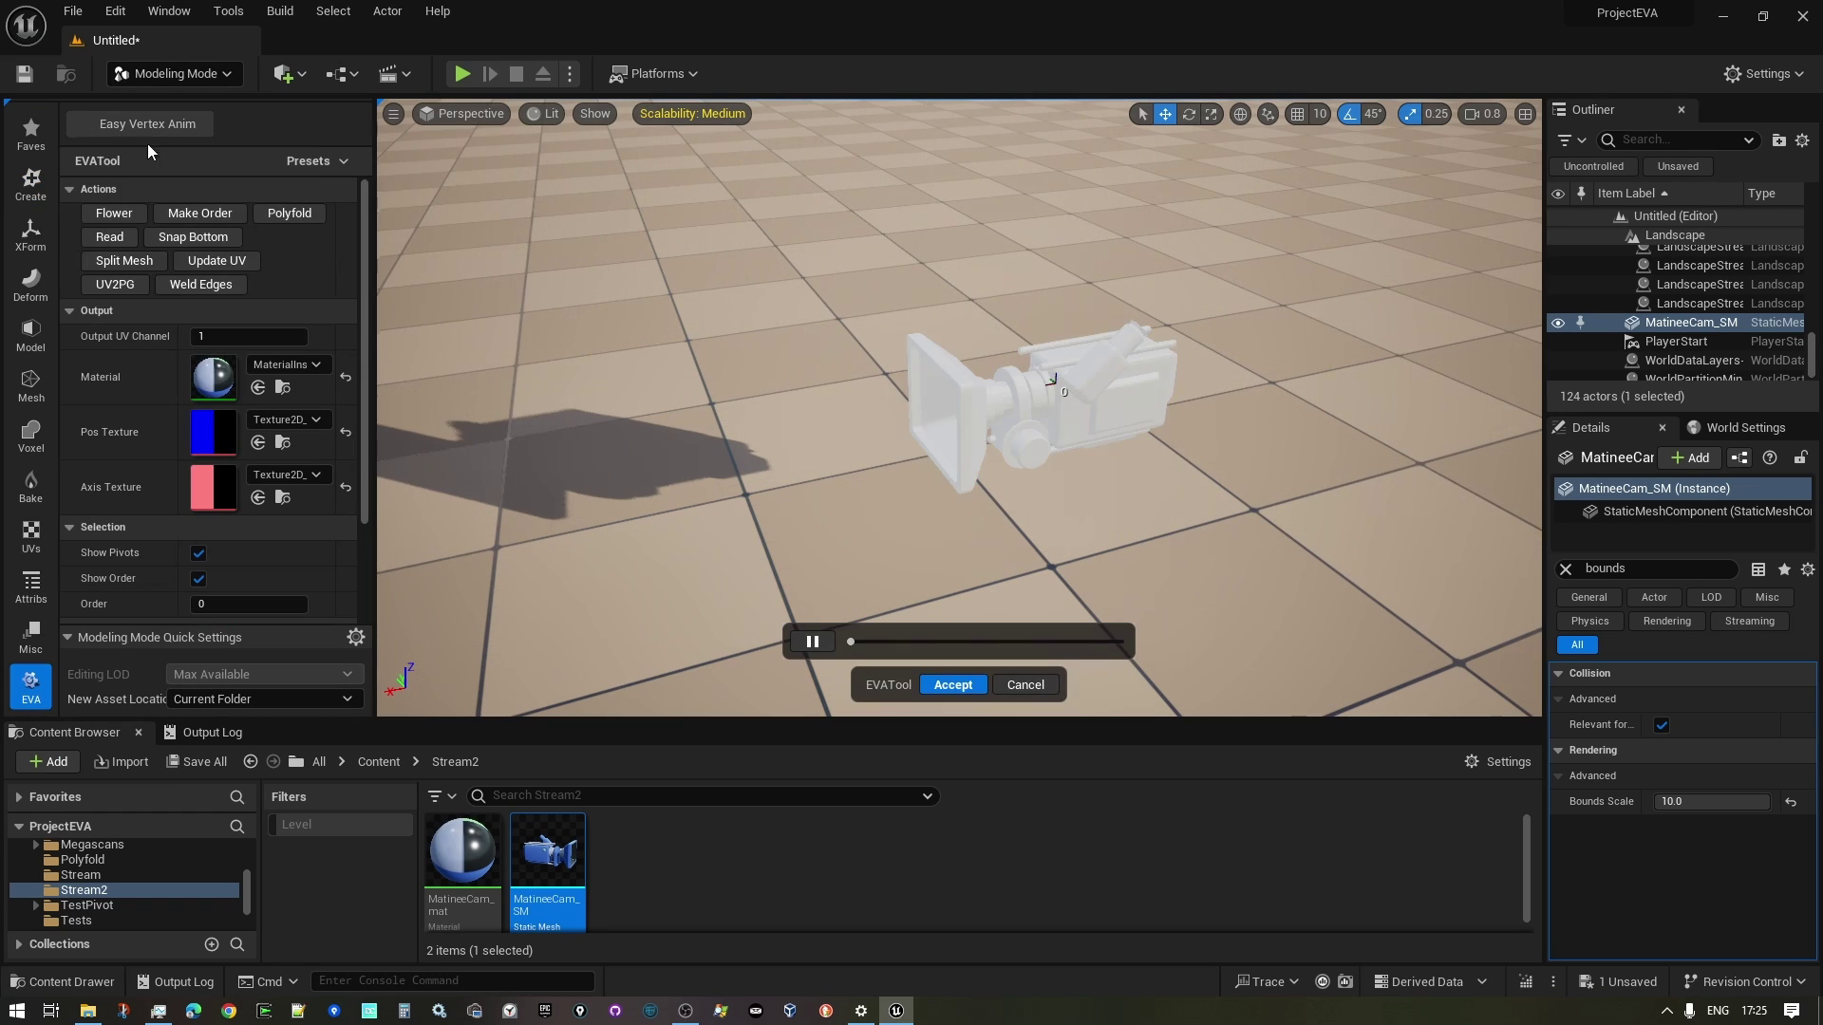
left_click(125, 261)
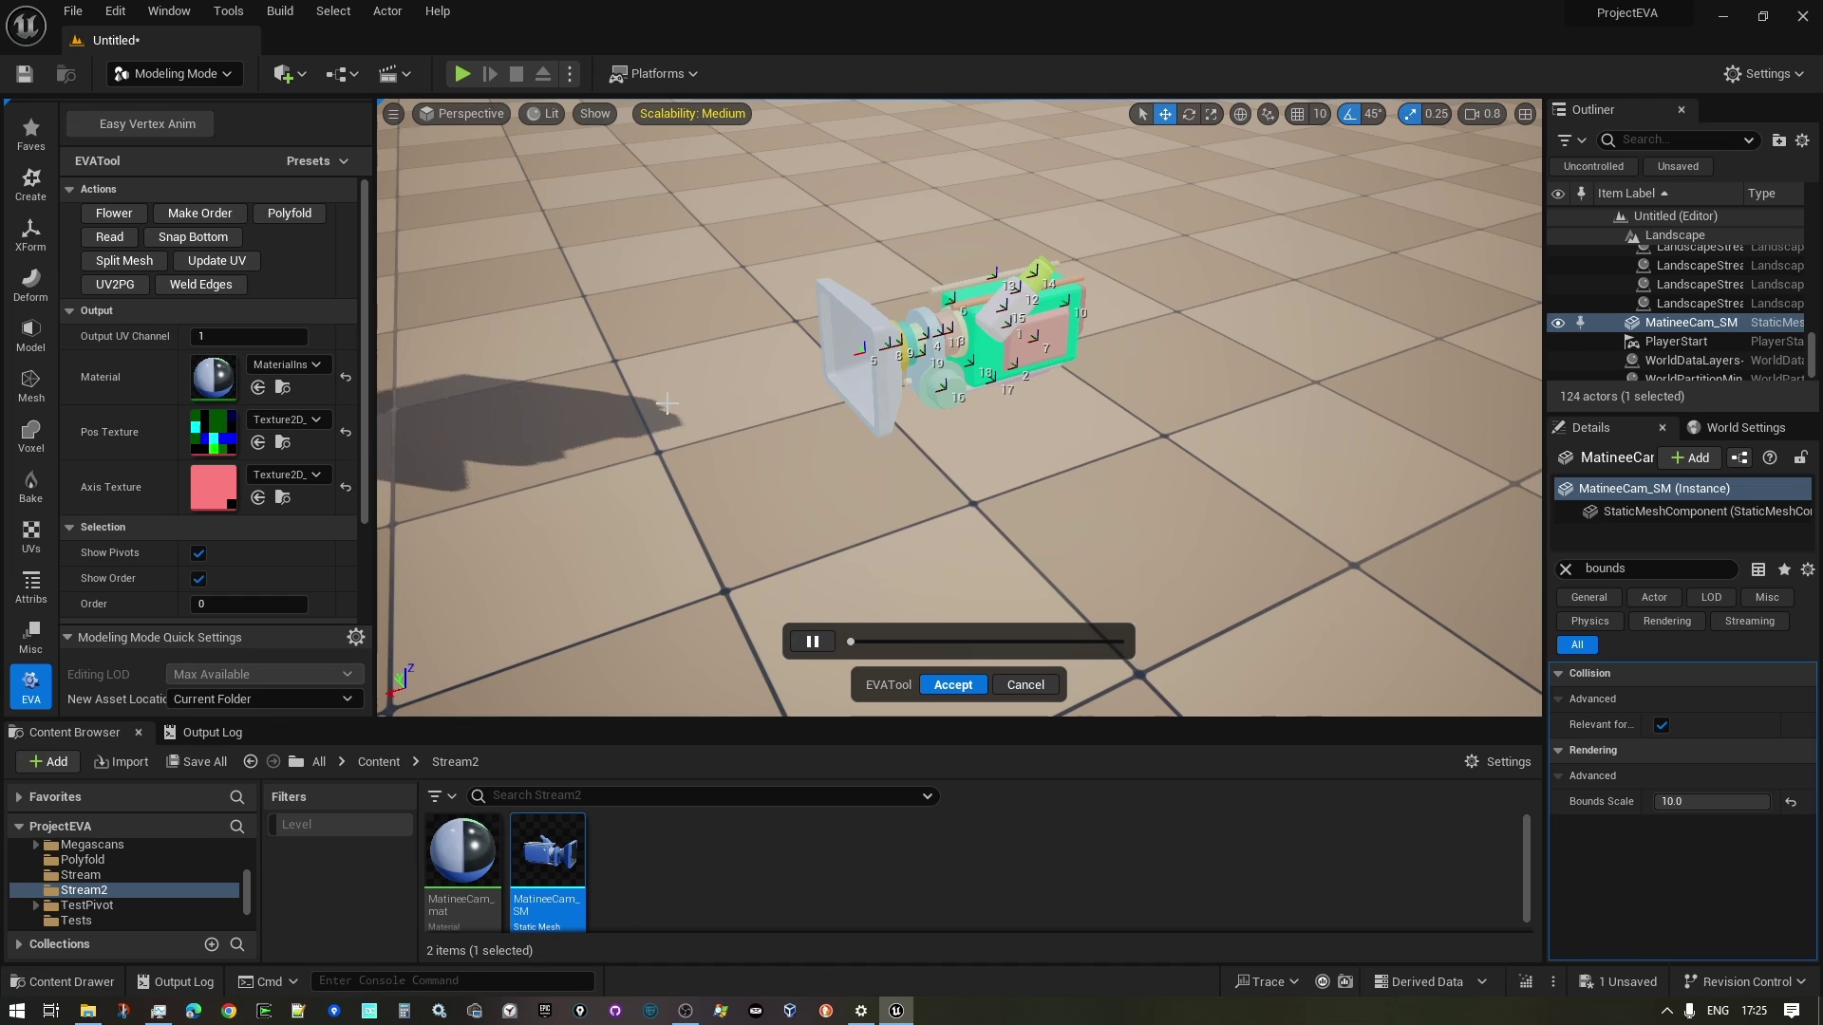
scroll(291, 493, "down", 2)
scroll(292, 493, "down", 1)
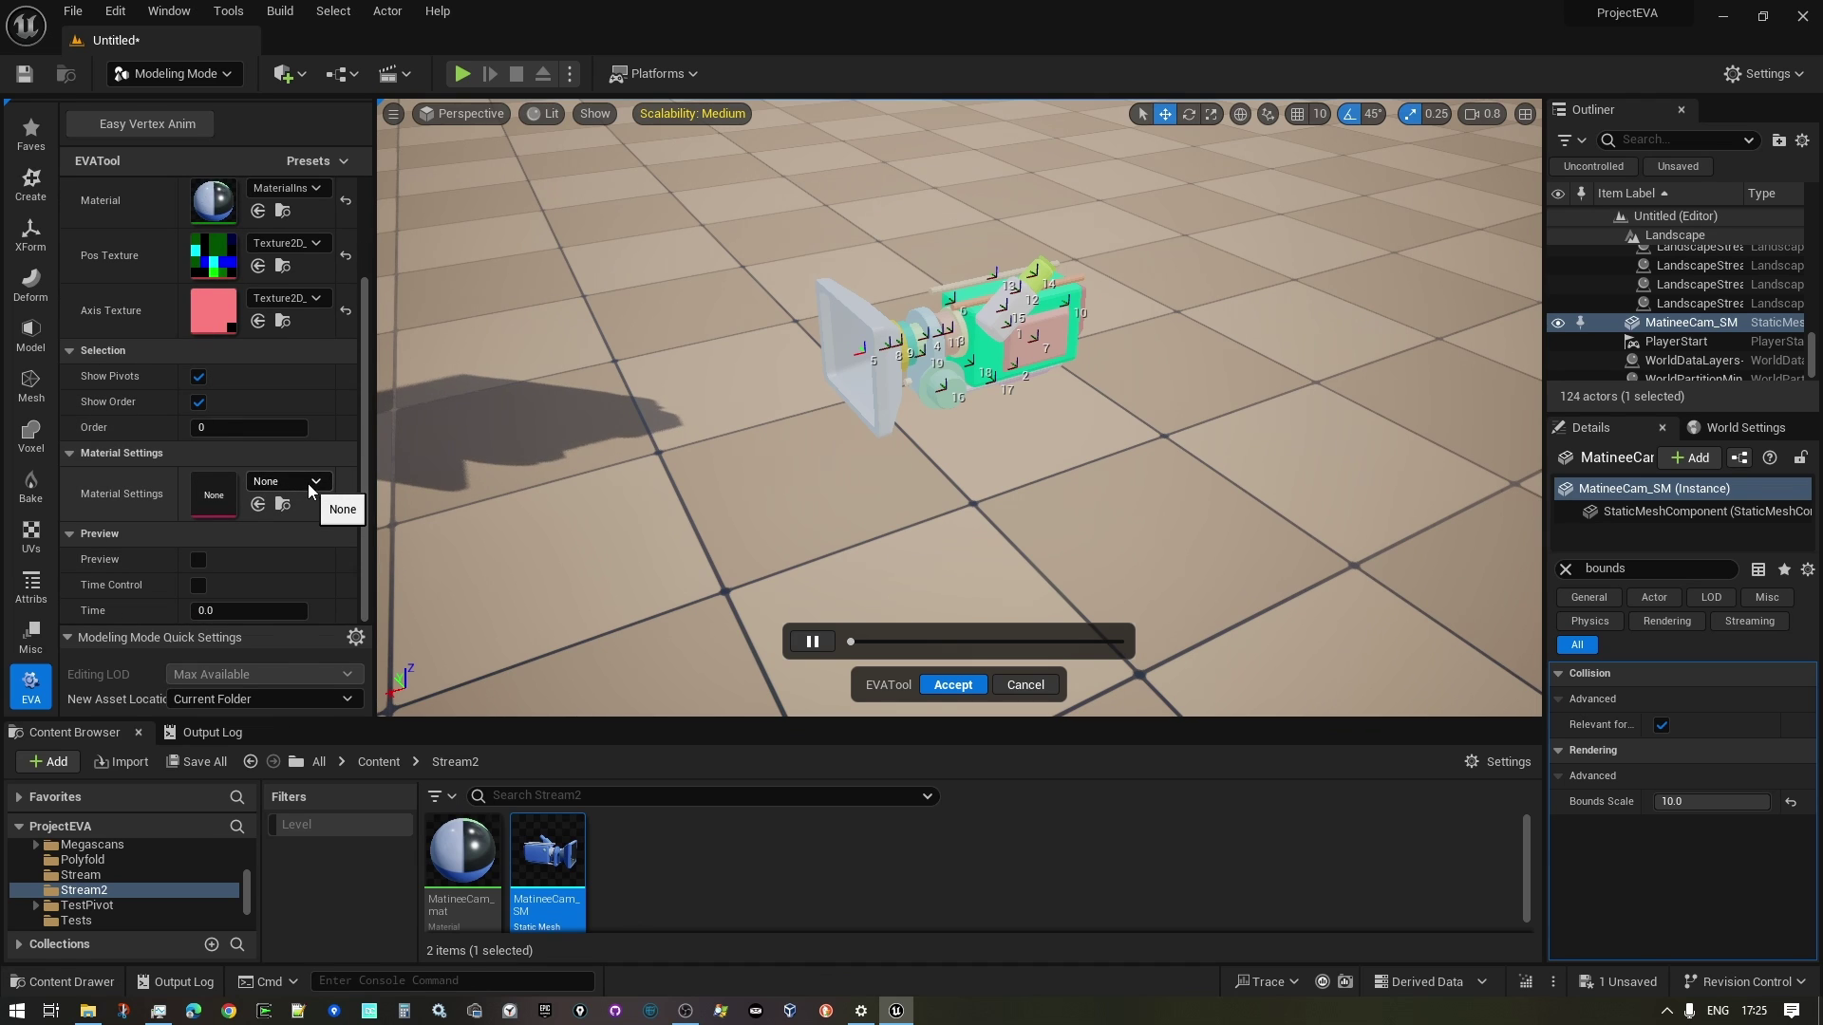
Step: Set Material Settings to DA_Assembly and preview the assembly animation
left_click(313, 485)
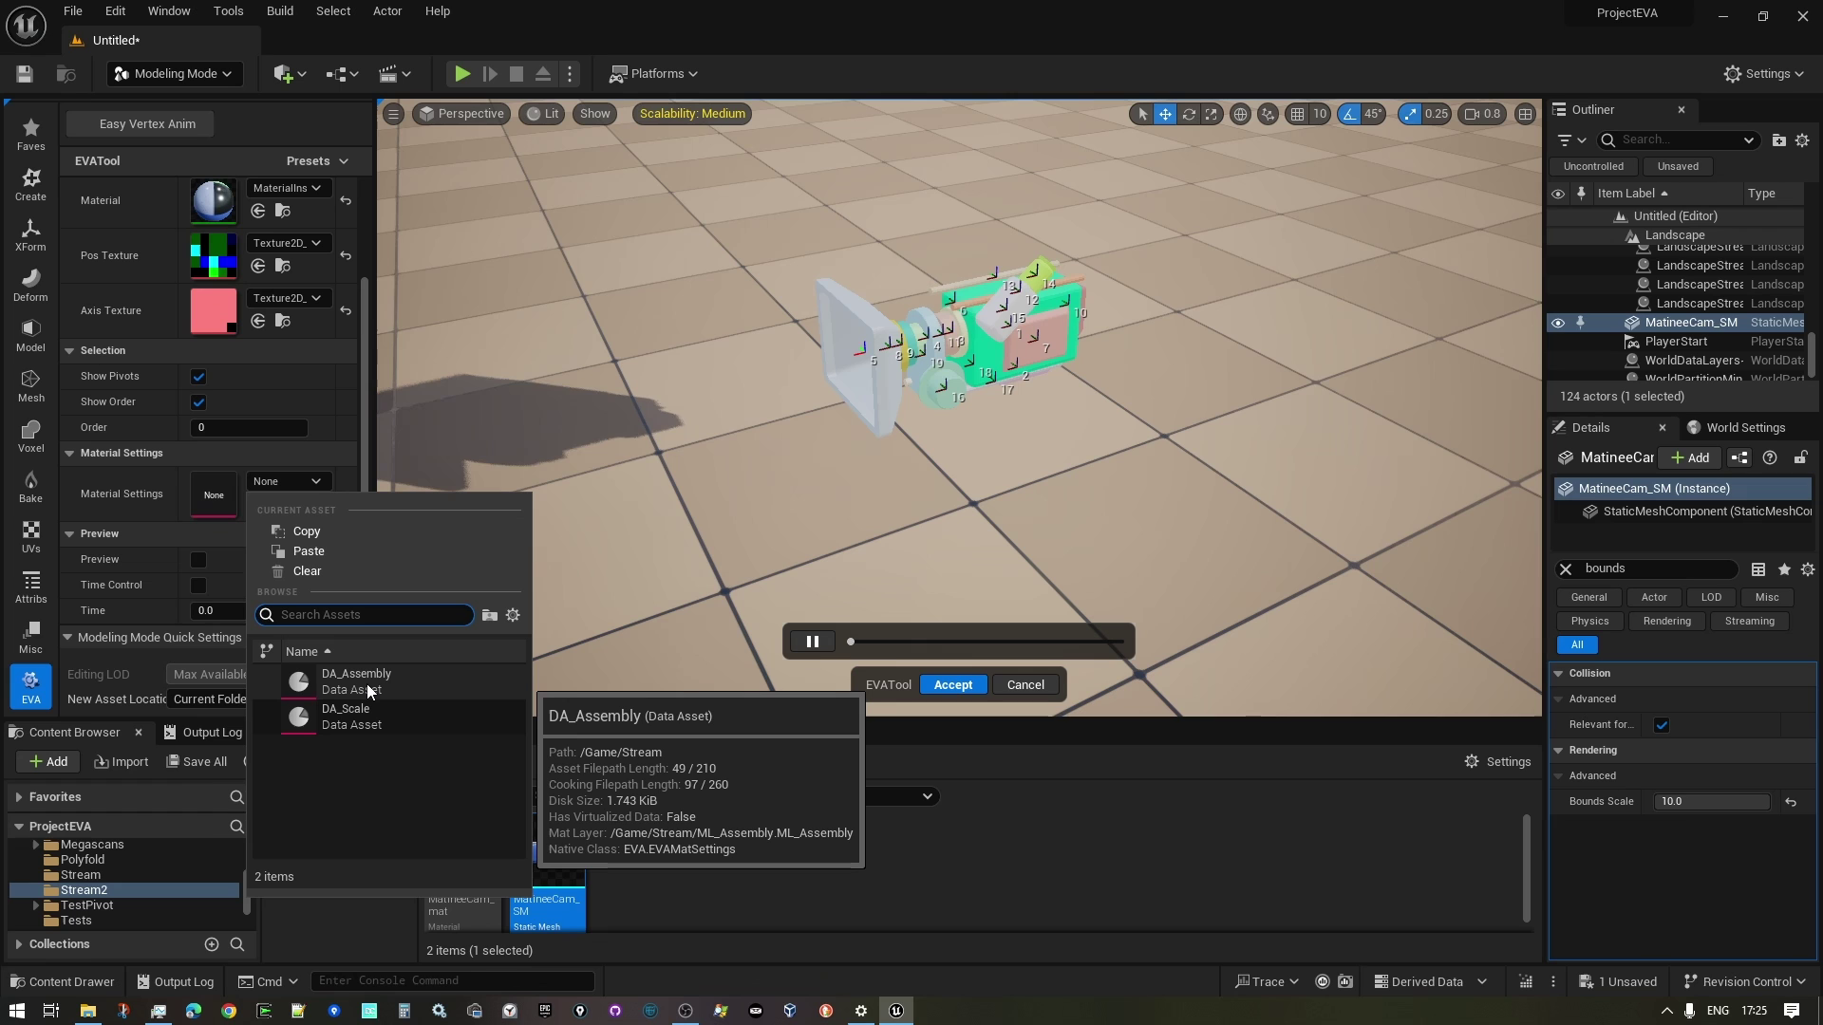
left_click(371, 682)
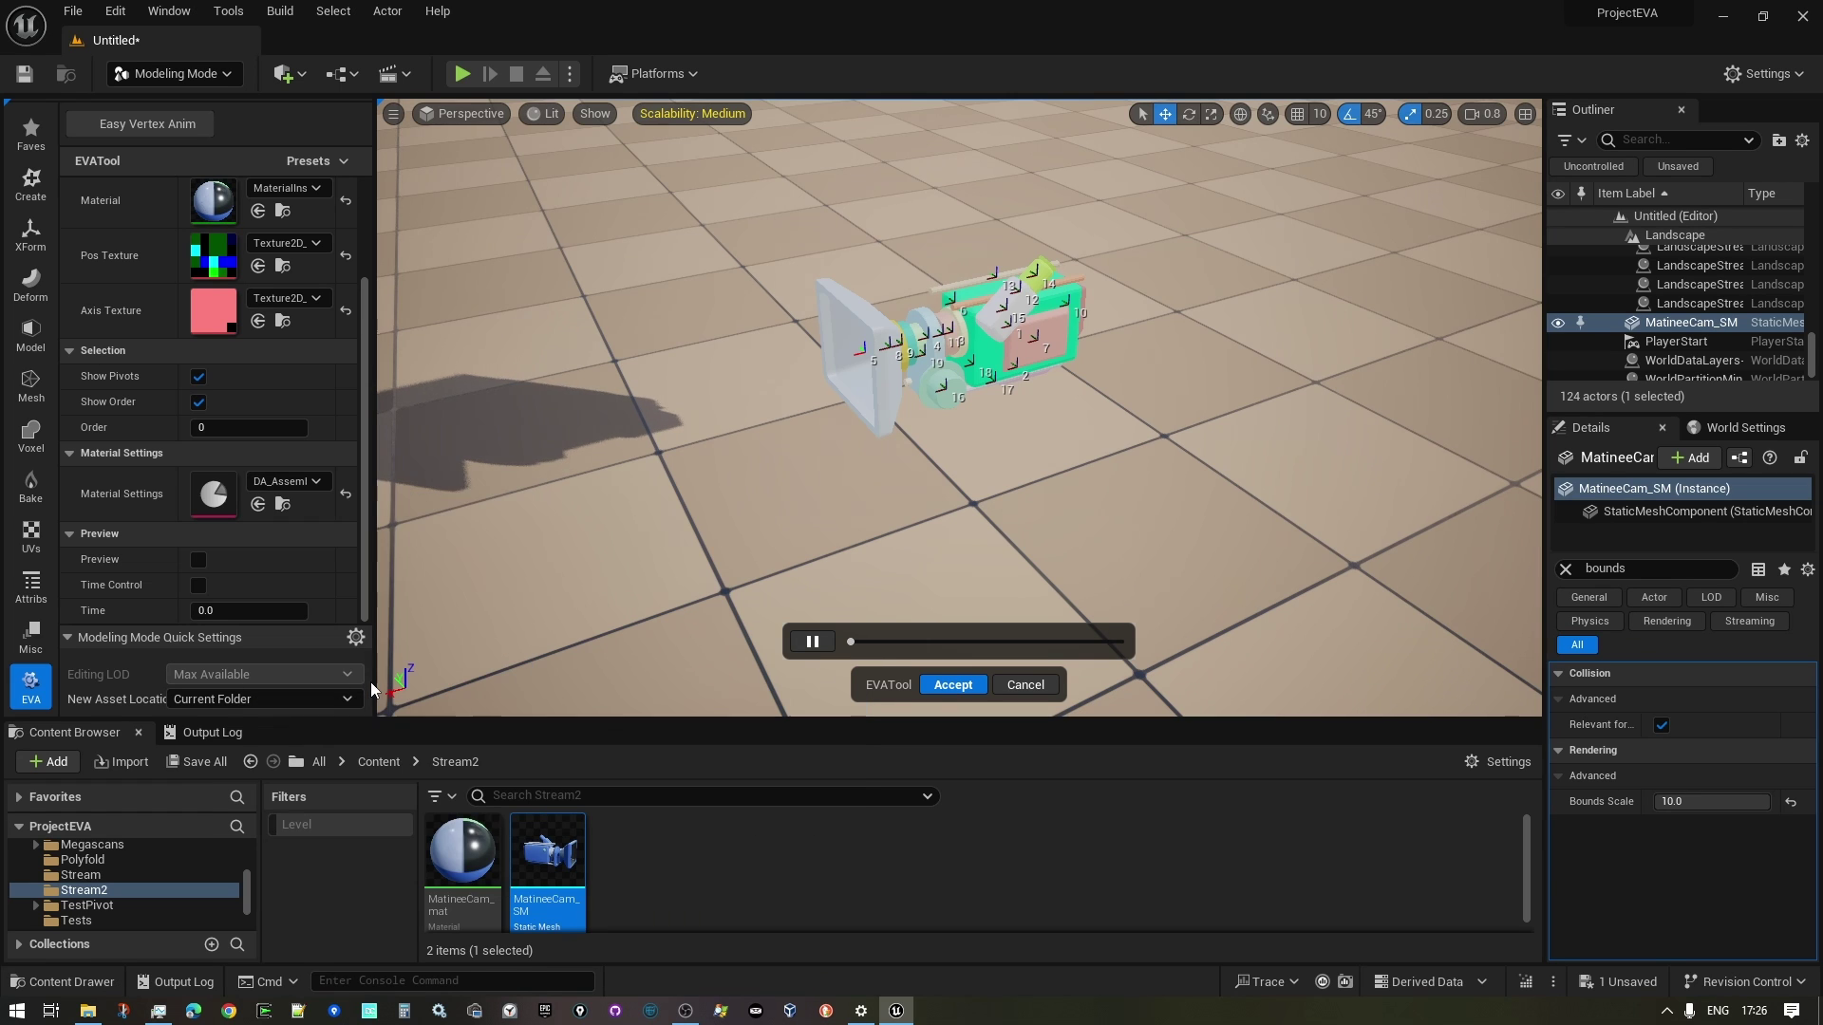
left_click(856, 641)
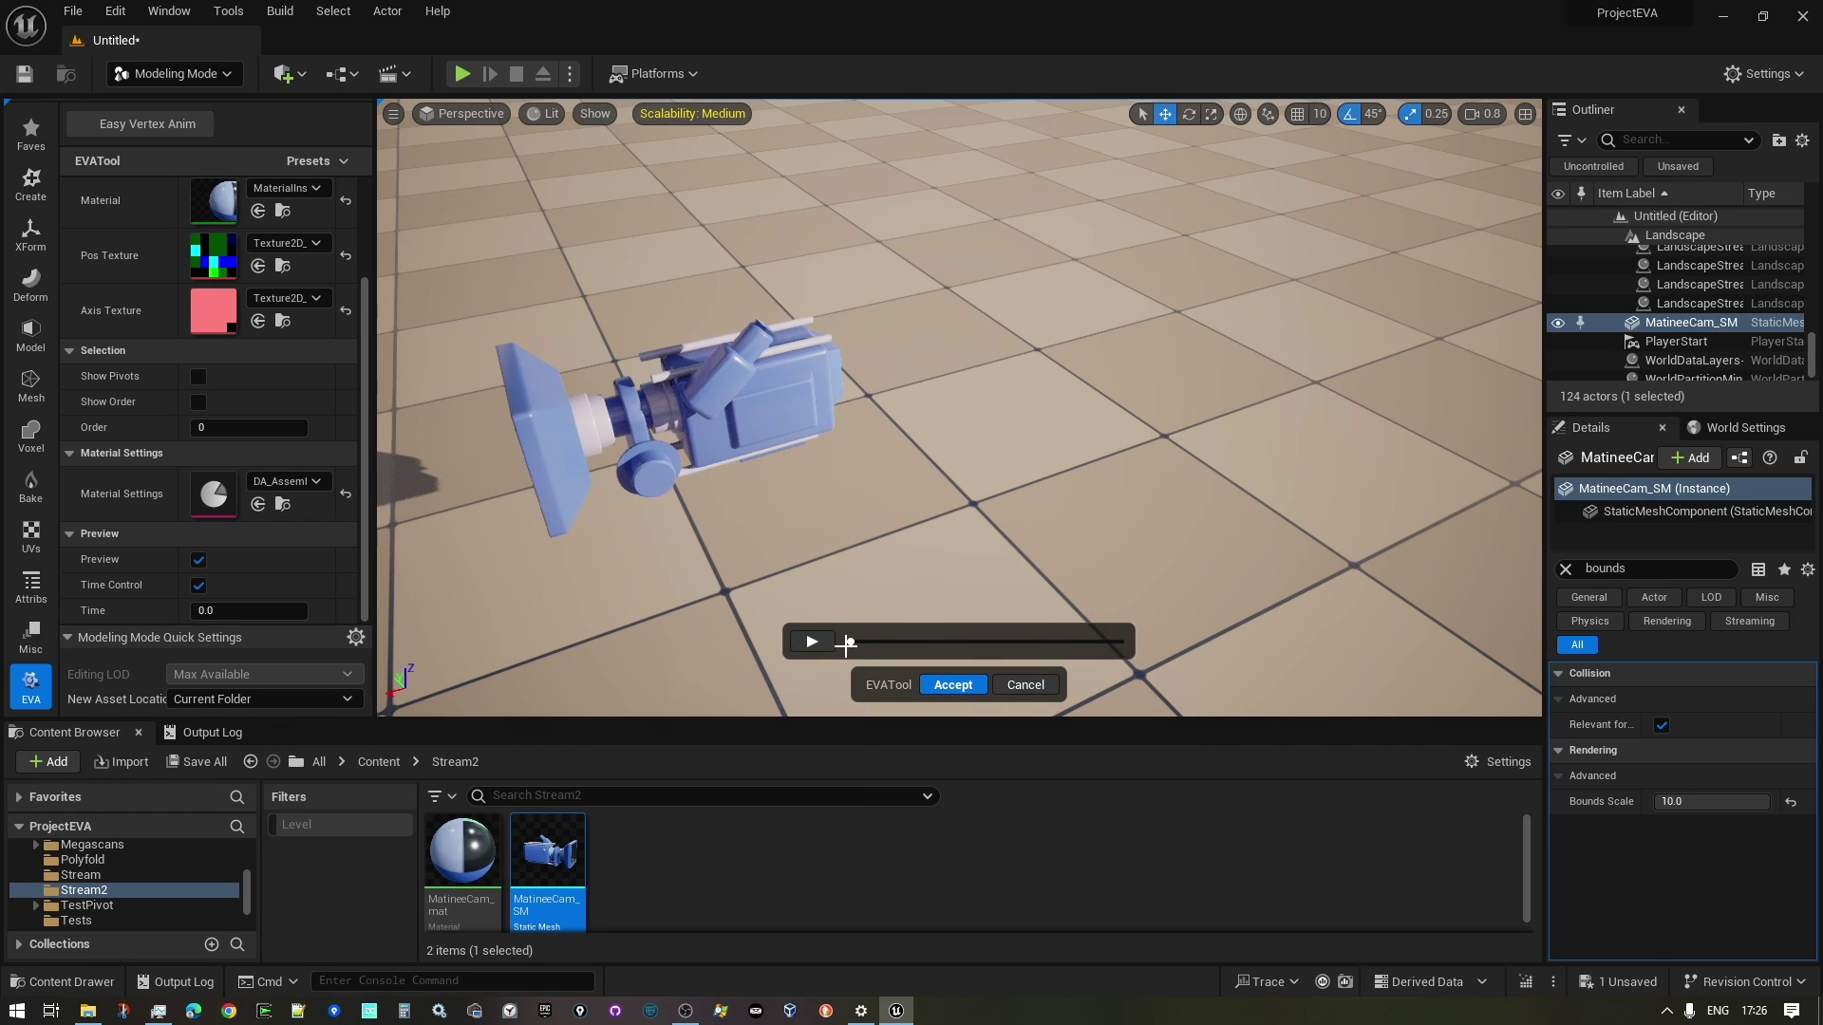
left_click_drag(847, 643, 1130, 618)
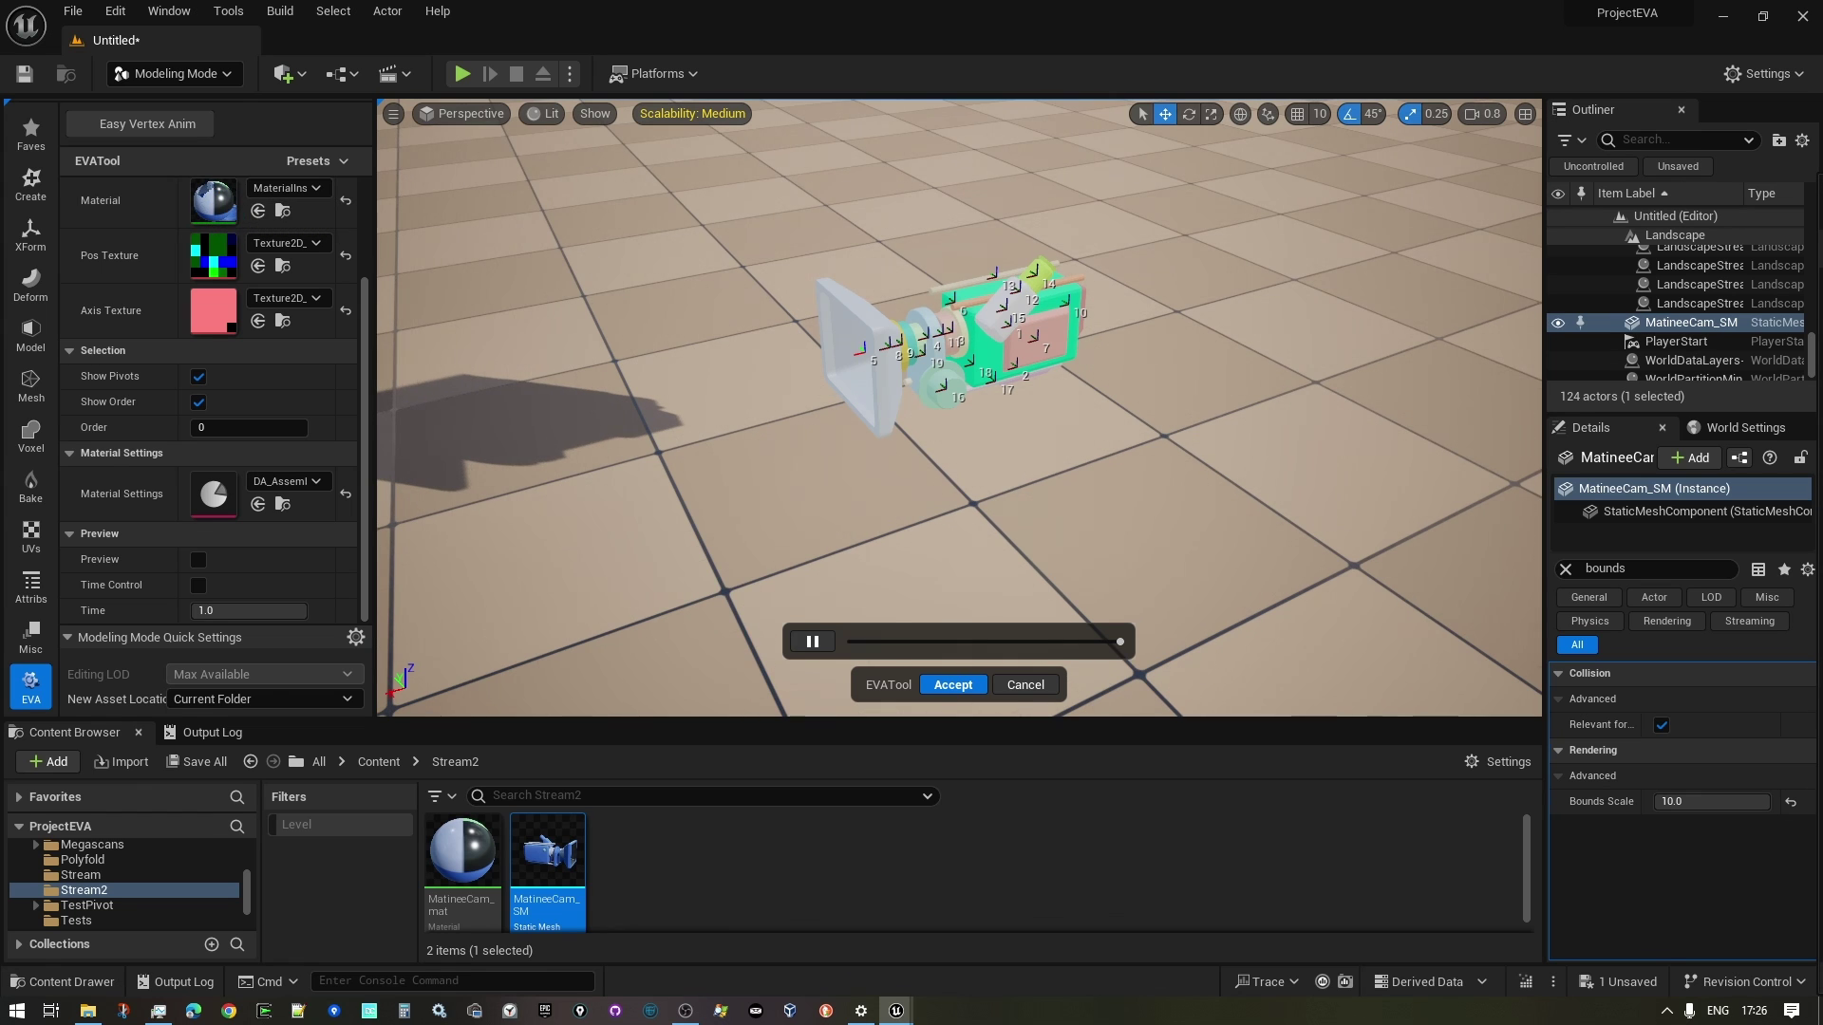
Step: Expand Background's scalar parameters and set Dist to 500
left_click_drag(1685, 186, 1611, 182)
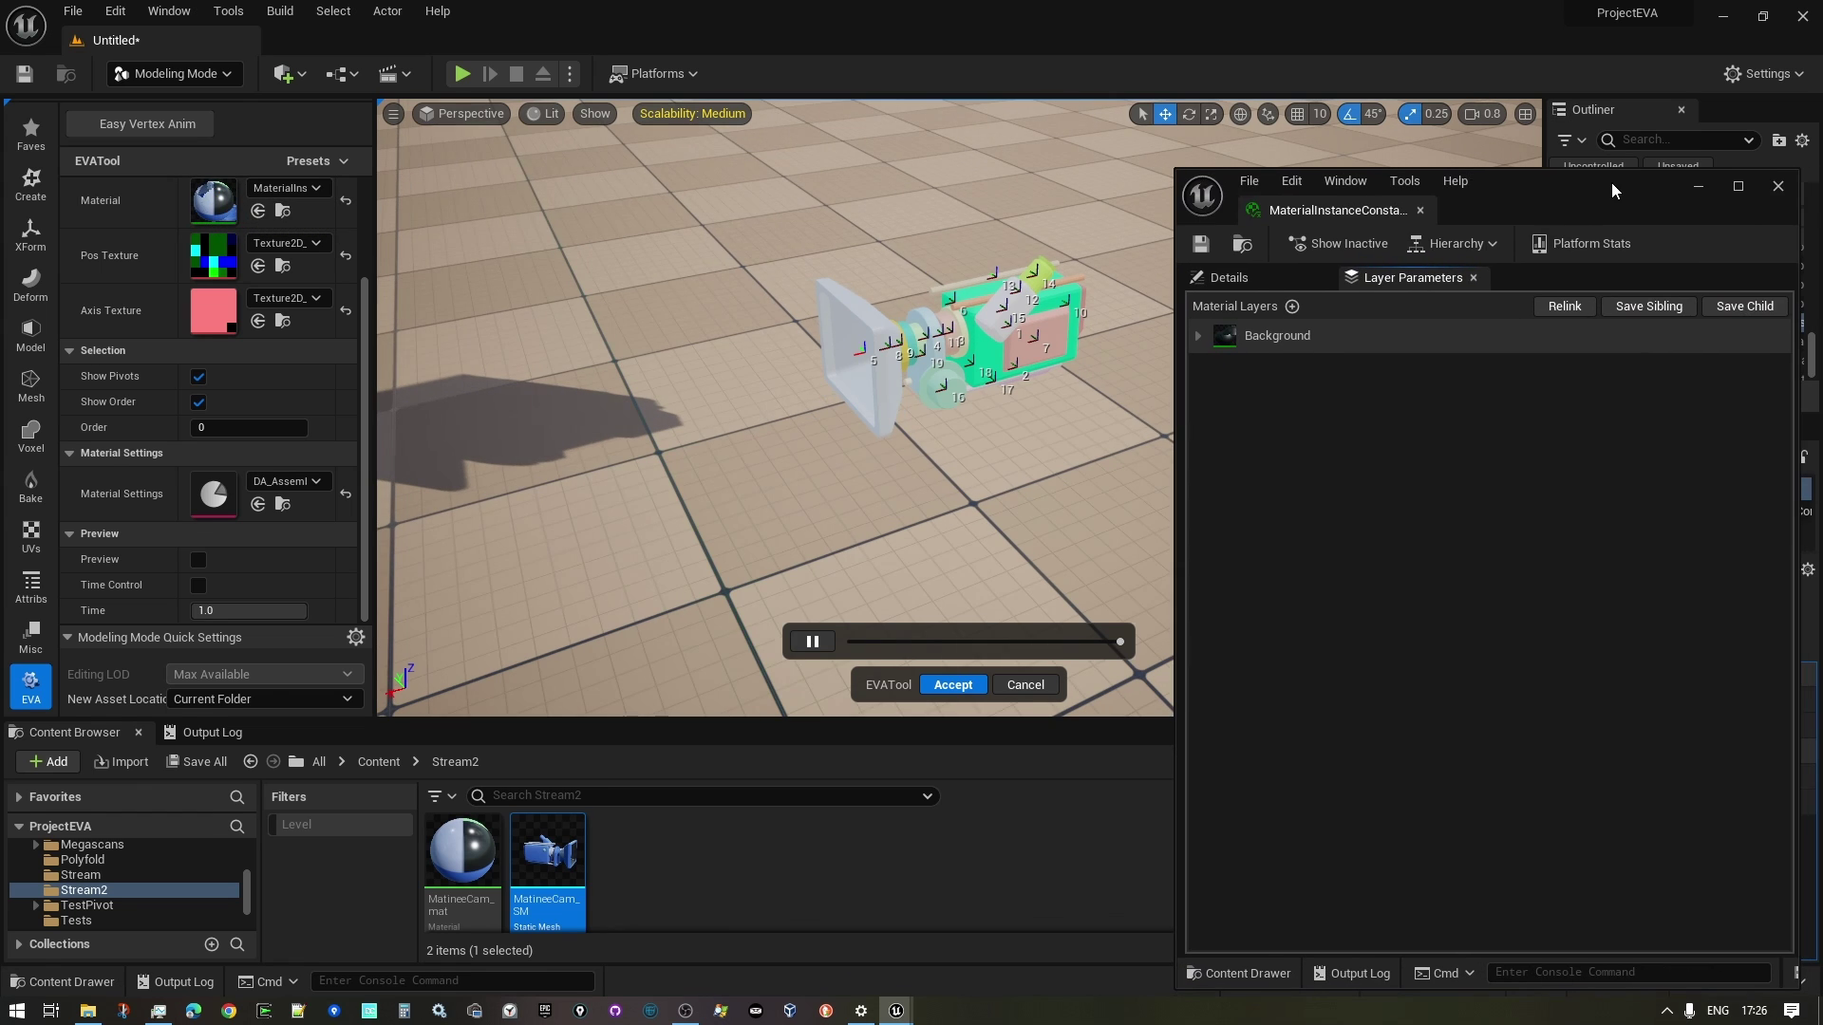
left_click(1198, 338)
left_click(1208, 400)
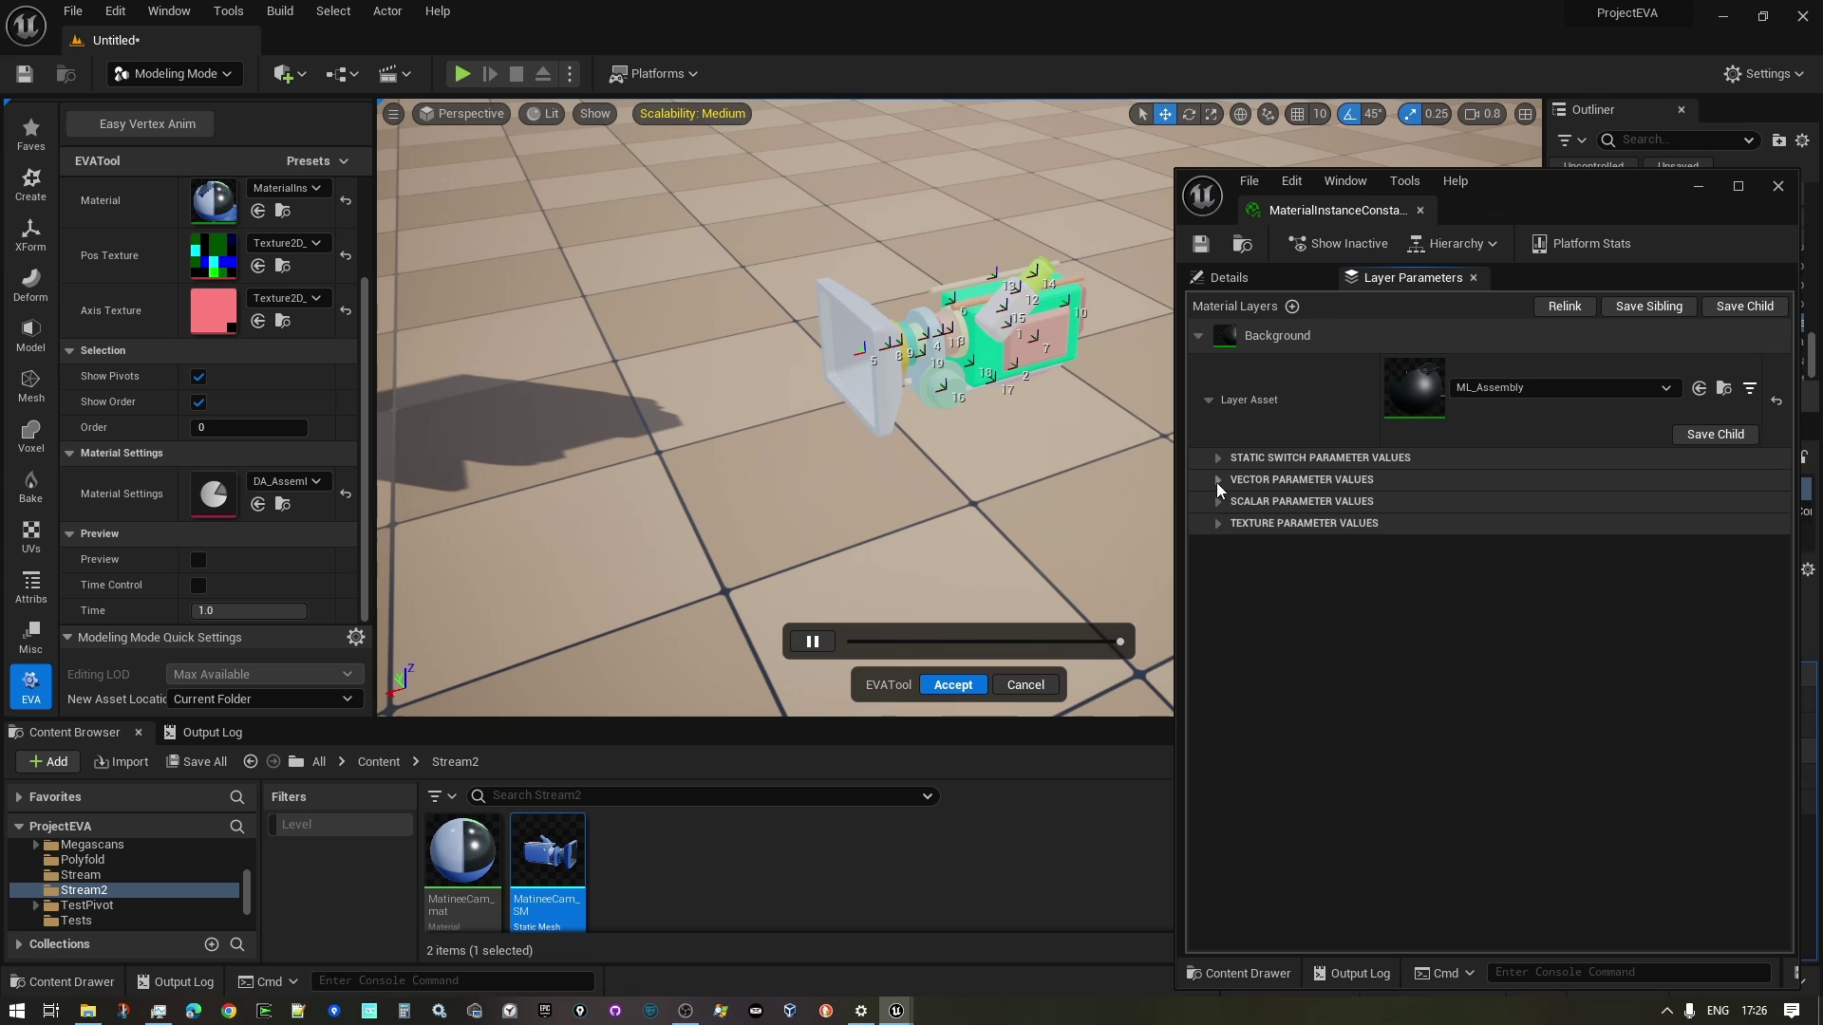
left_click(1218, 501)
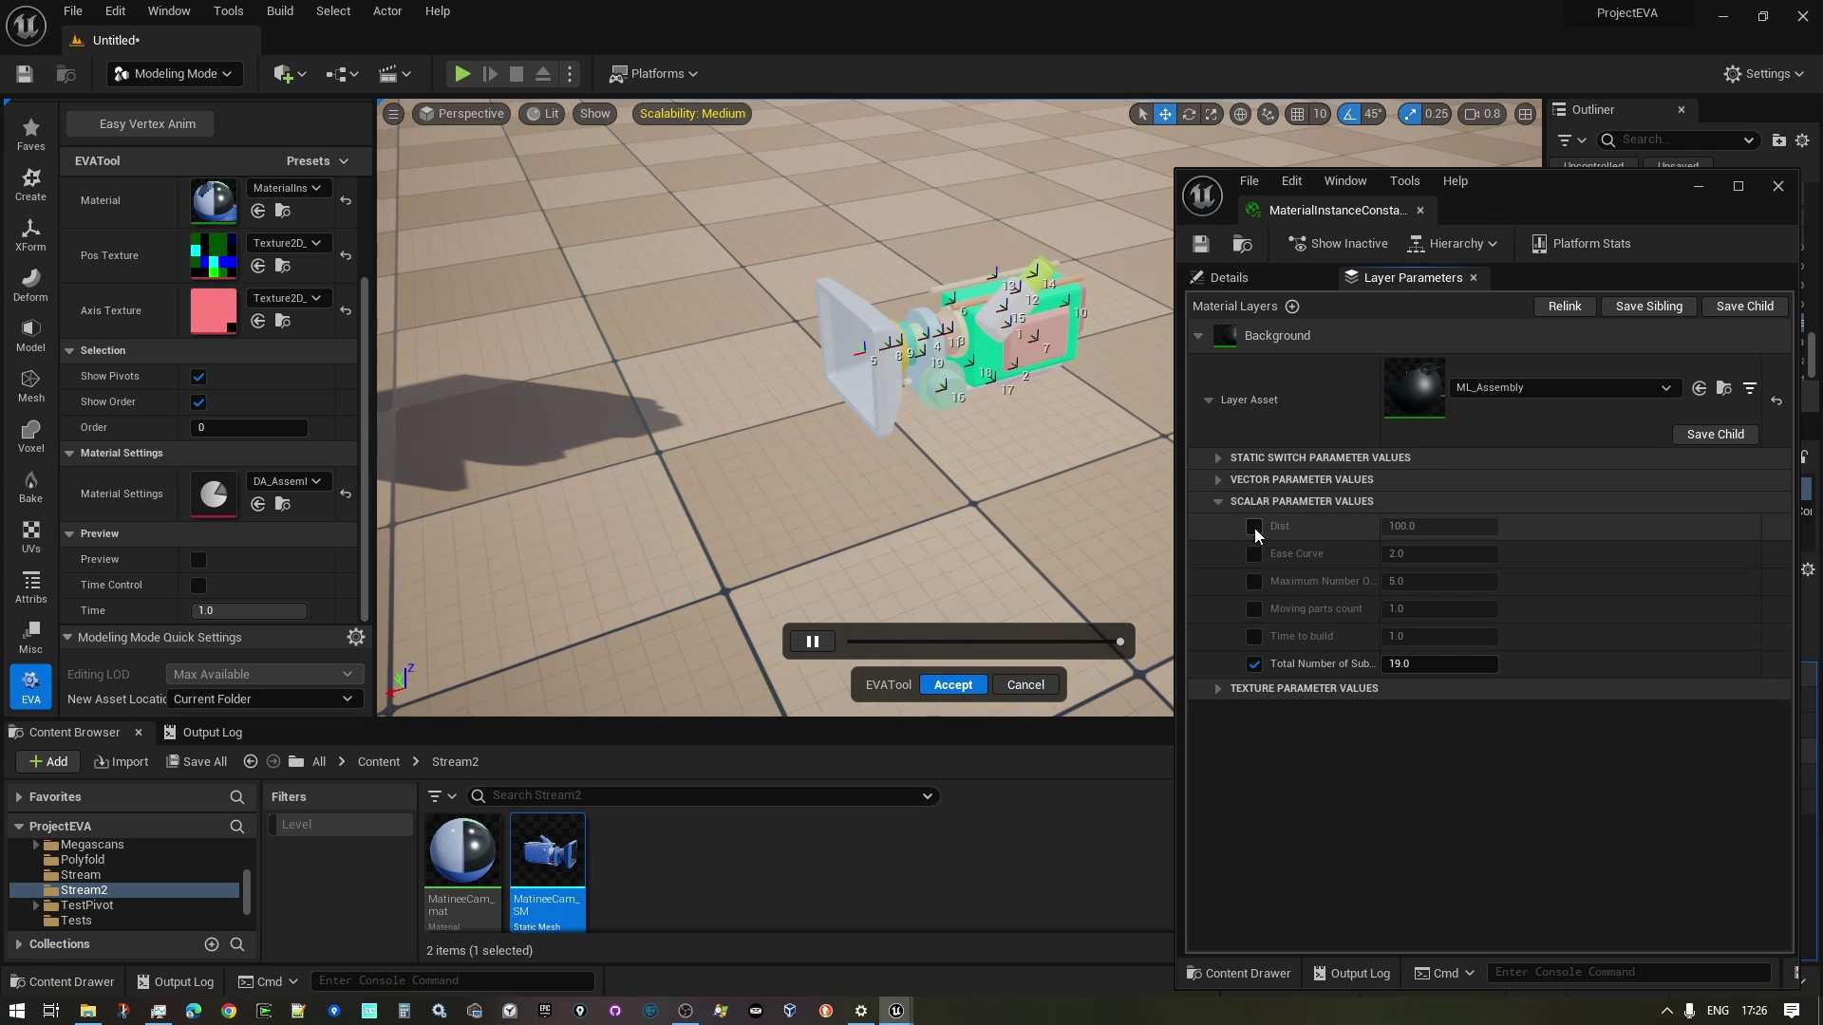
left_click(1445, 521)
type("500")
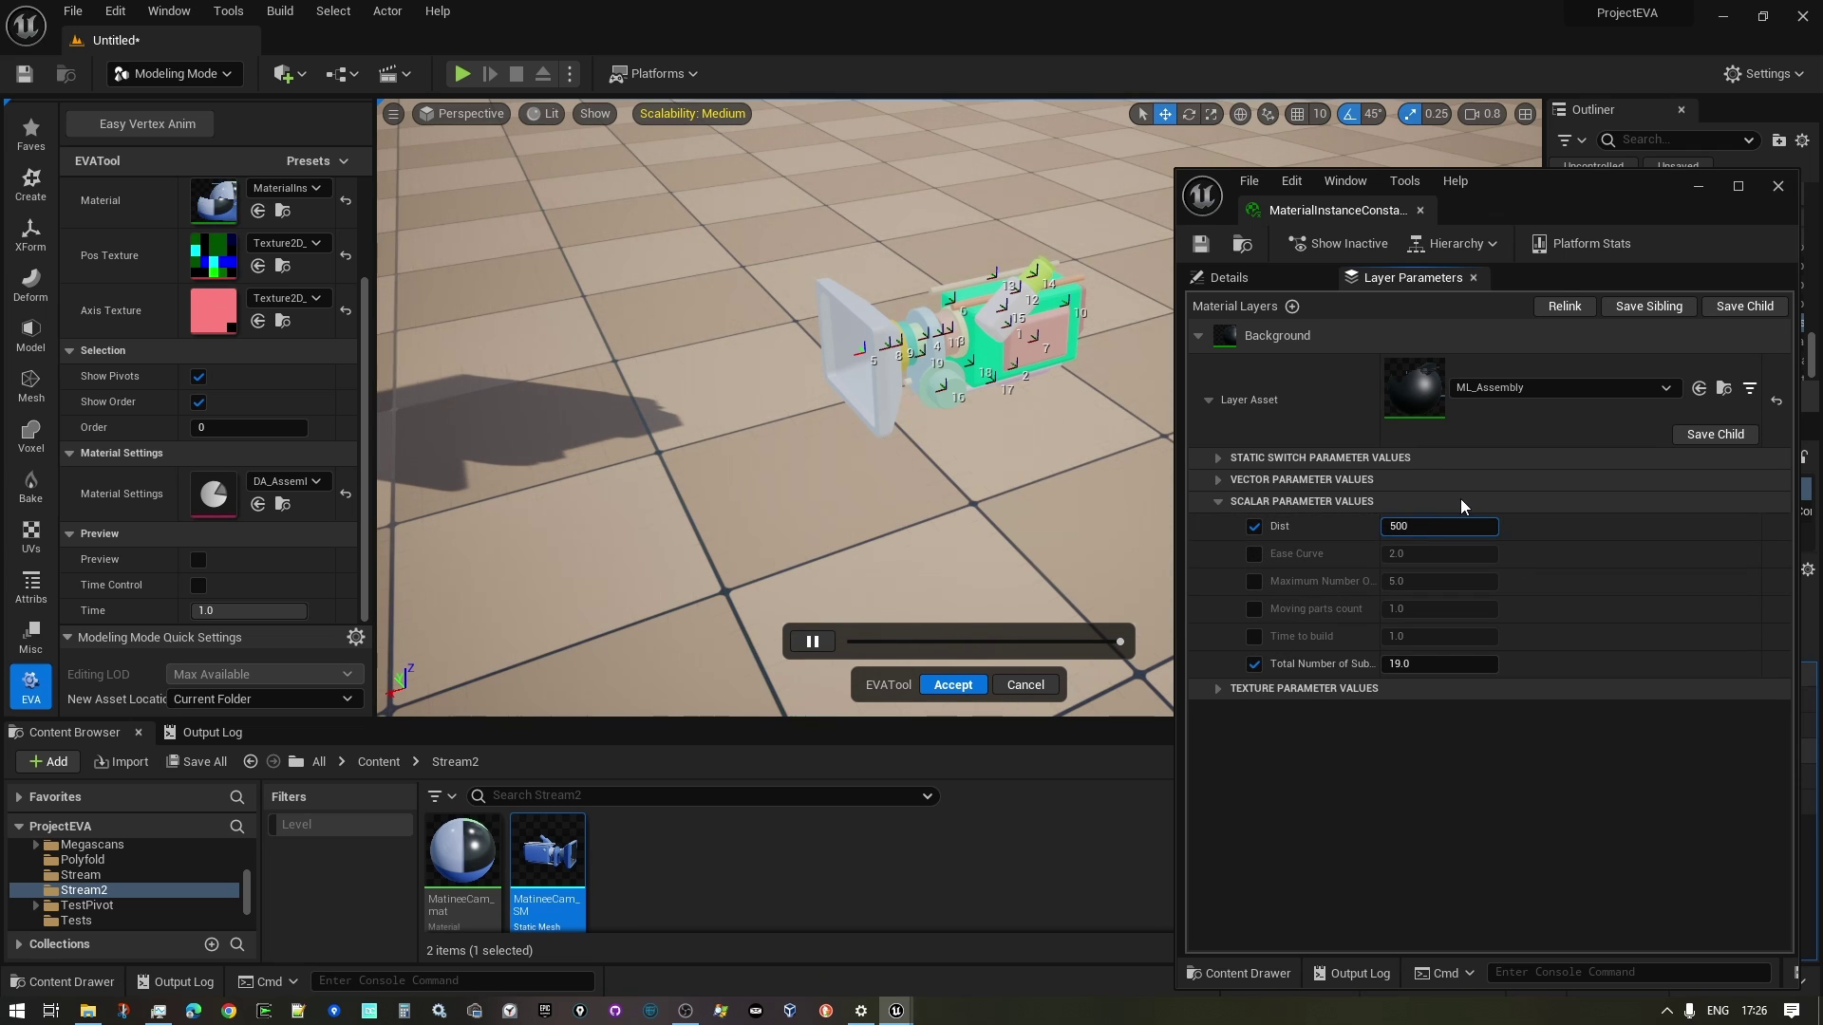
key("Return")
Step: Enable and set Maximum Number 1, Moving parts count 5, and Time to build 5
left_click(1254, 583)
left_click(1389, 582)
type("1")
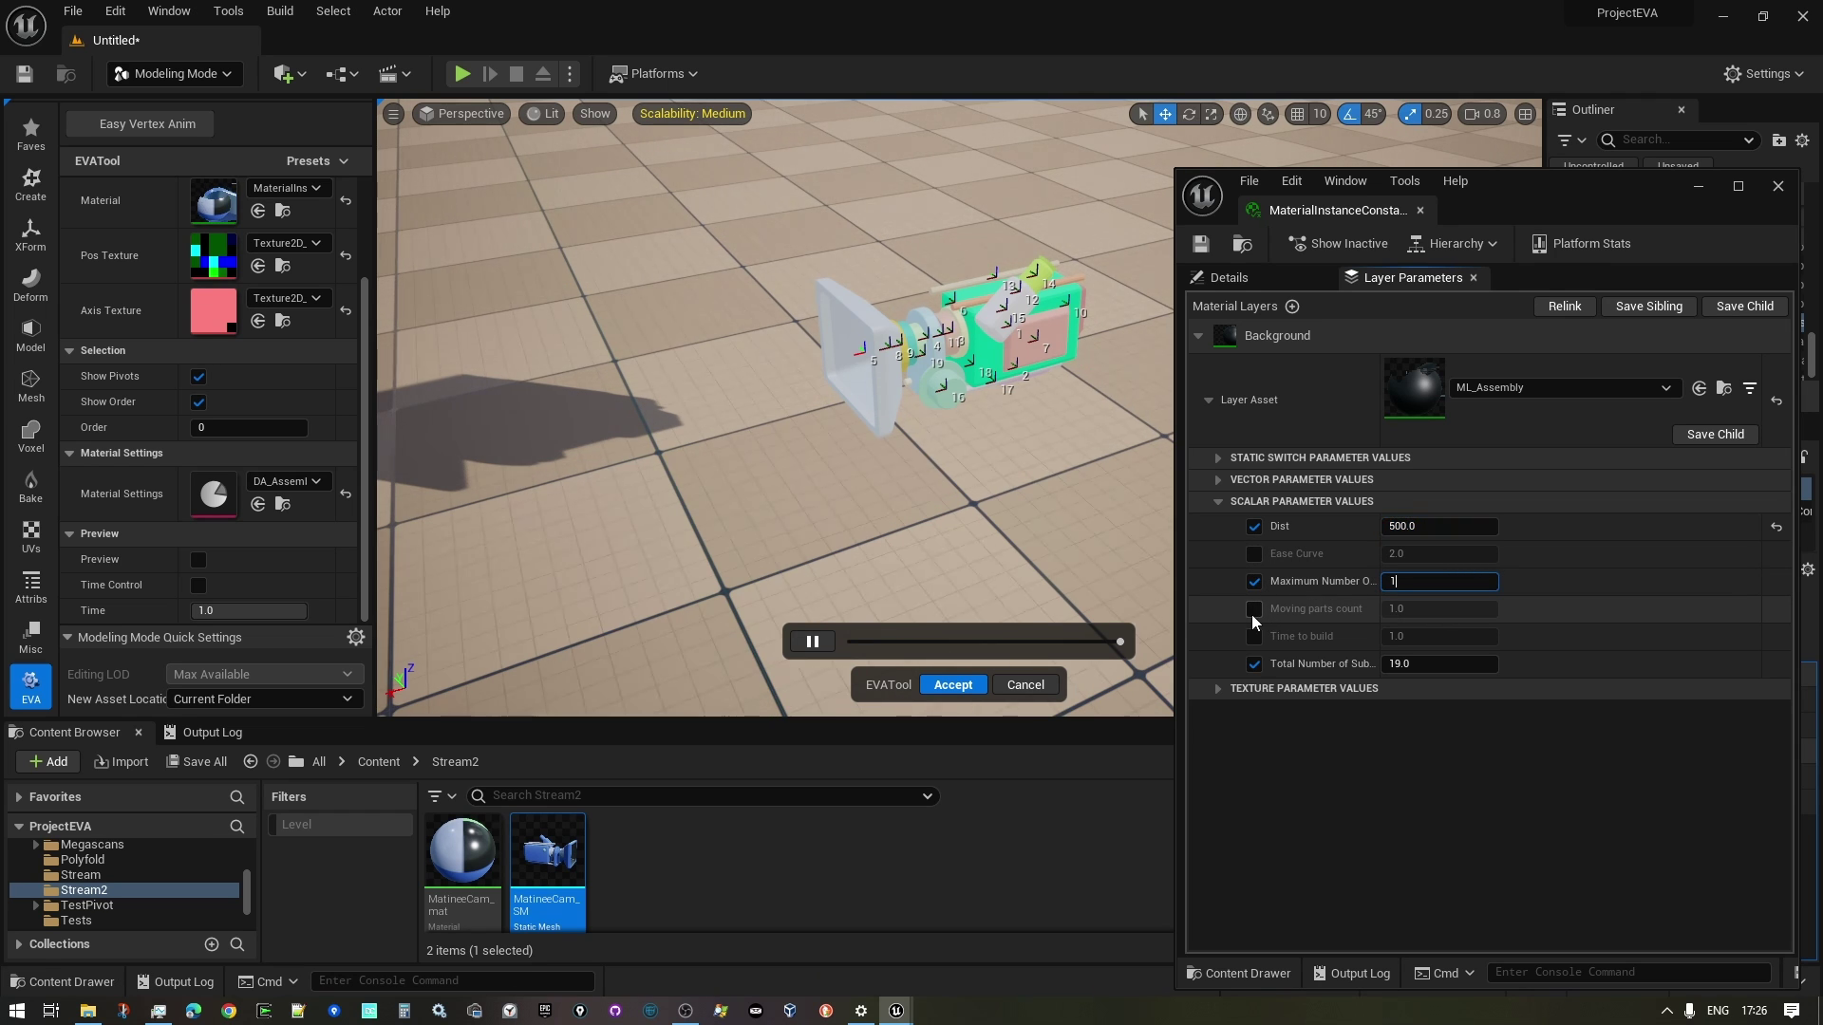
left_click(1253, 608)
key("BackSpace")
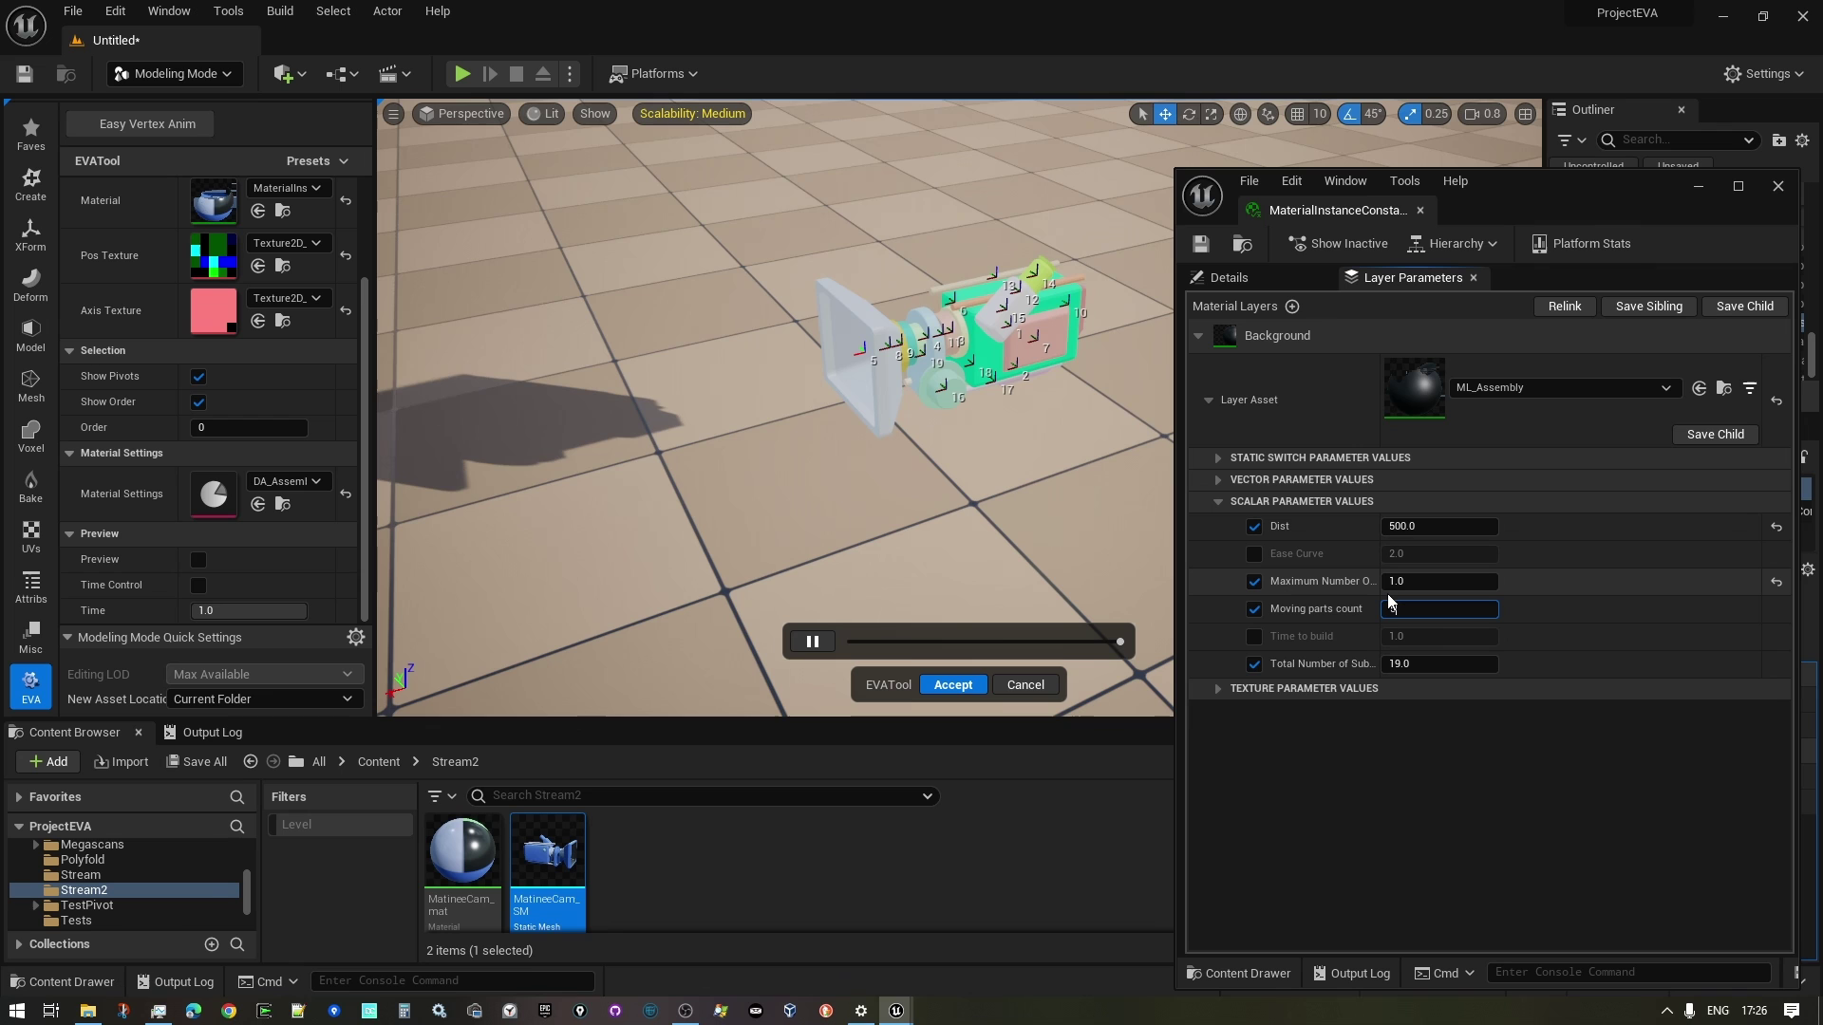
left_click(1387, 603)
type("5")
left_click(1254, 637)
left_click(1441, 642)
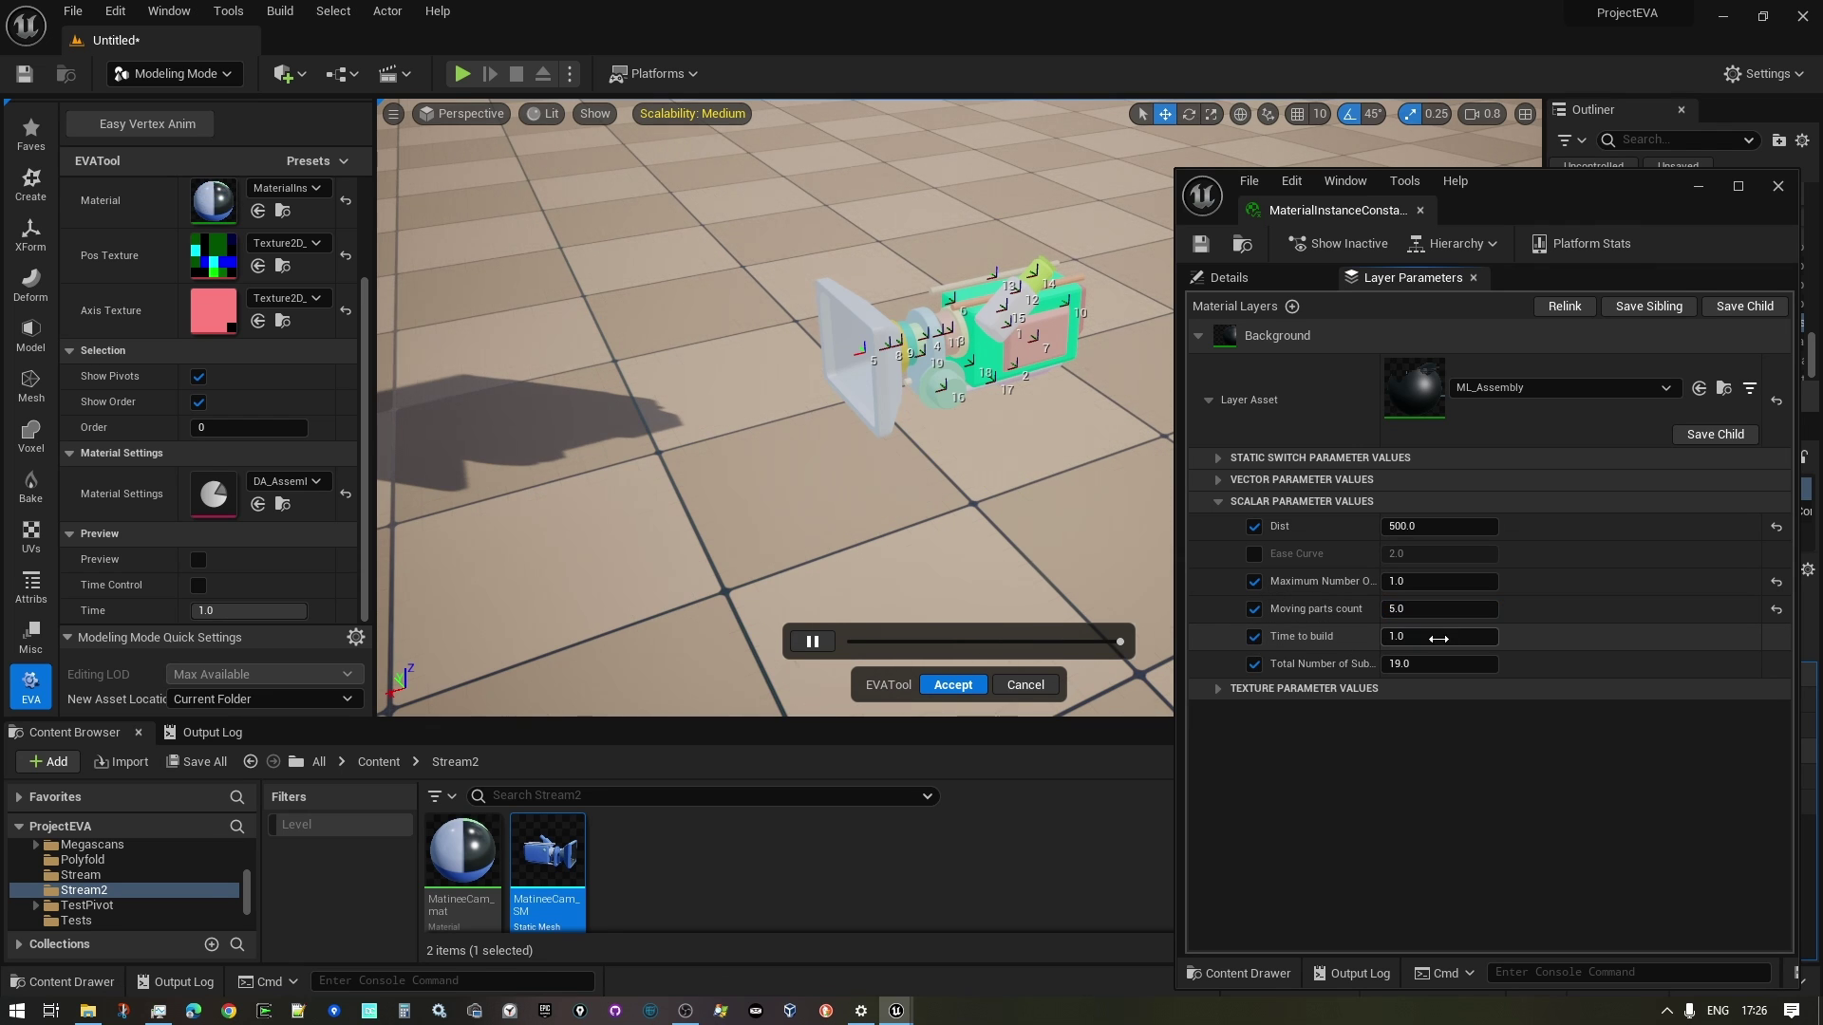
type("5")
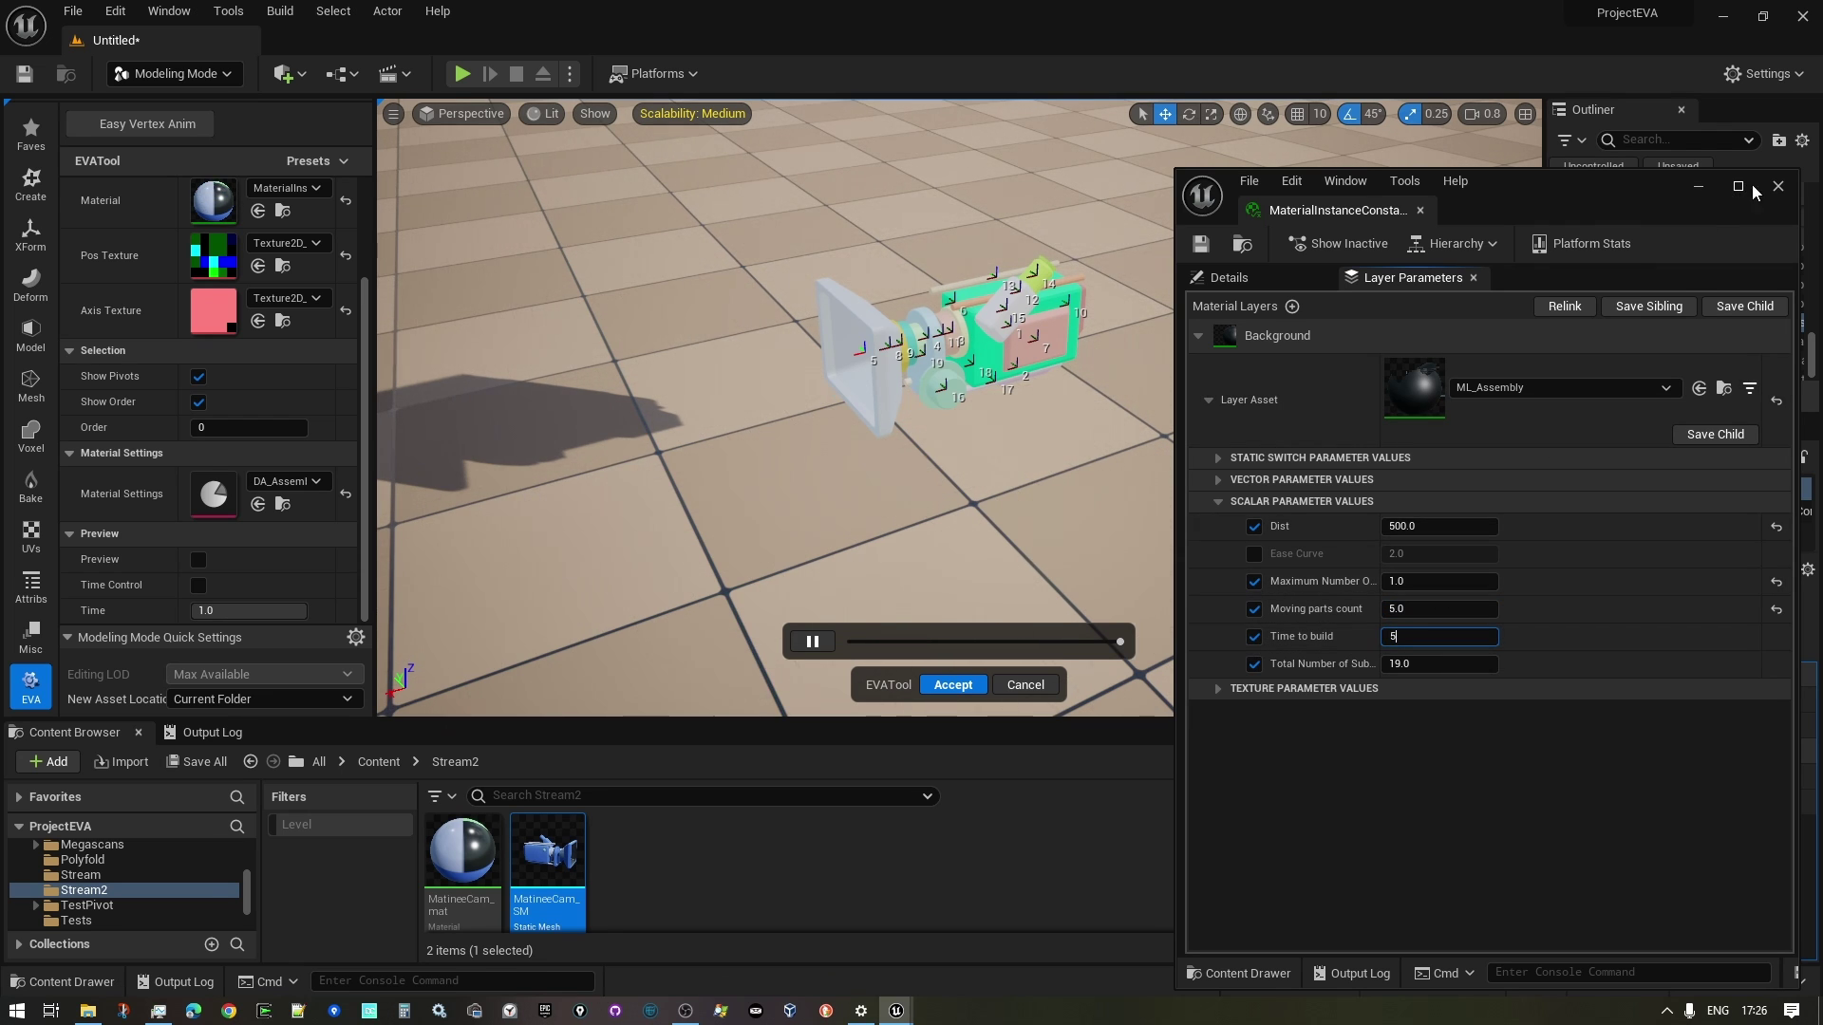
Step: Minimize the material editor, rewind the assembly preview, and select camera part 7
left_click(1699, 185)
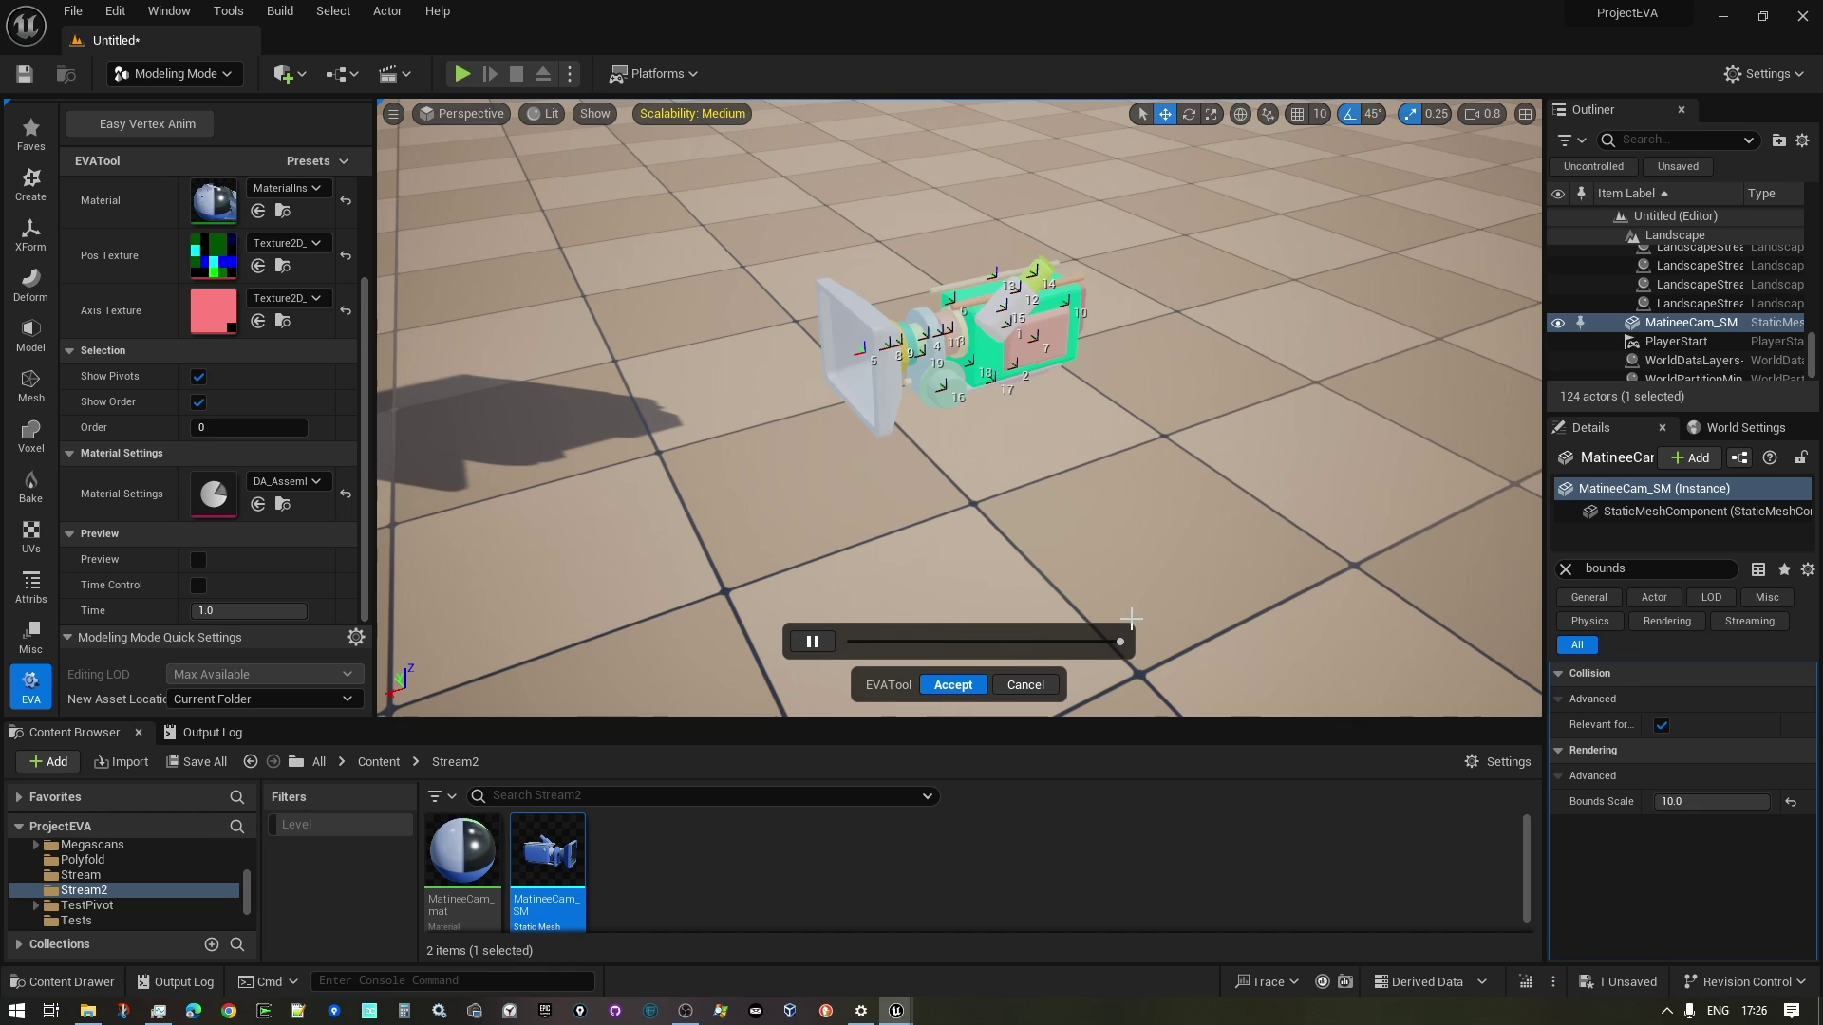
mouse_move(1116, 642)
left_mouse_down()
mouse_move(834, 643)
mouse_move(1107, 630)
mouse_move(1061, 602)
mouse_move(833, 634)
mouse_move(1098, 617)
left_mouse_up()
left_click(1029, 337)
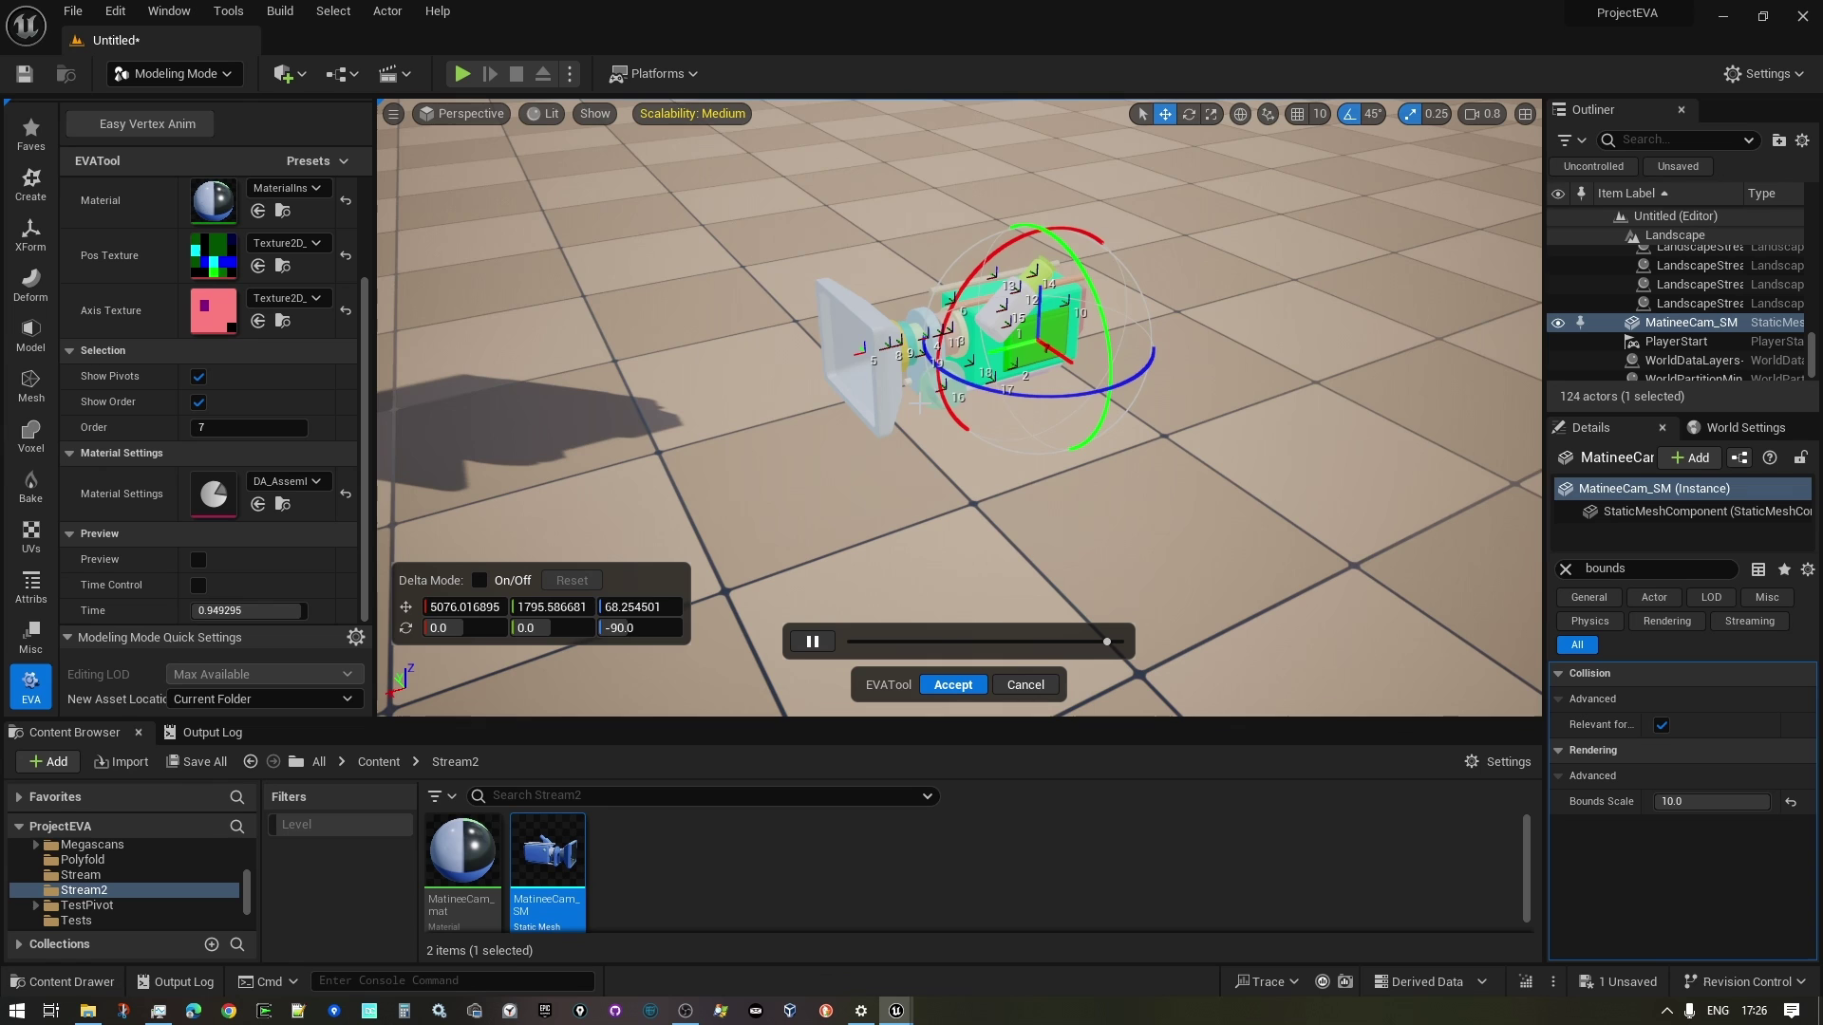
Step: Rotate part 16's pivot another 45° and part 10's pivot 180°
left_click(938, 391)
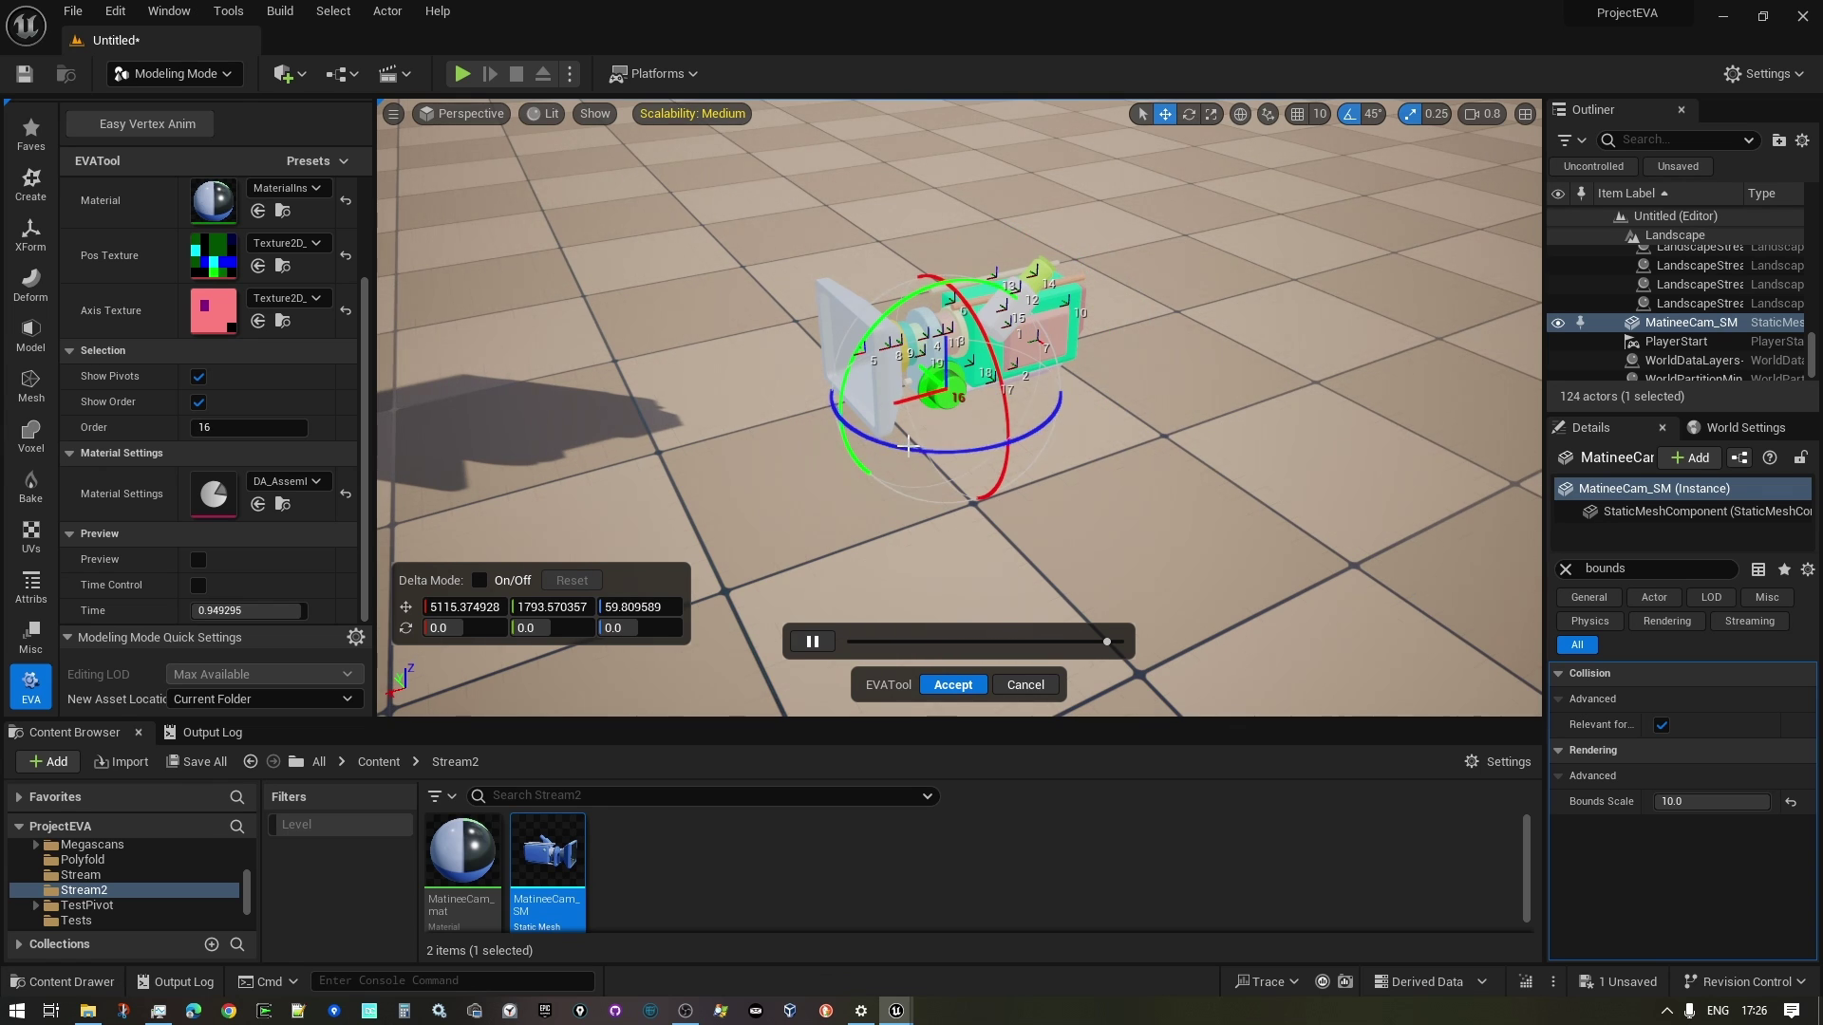
left_click_drag(1041, 430, 1076, 416)
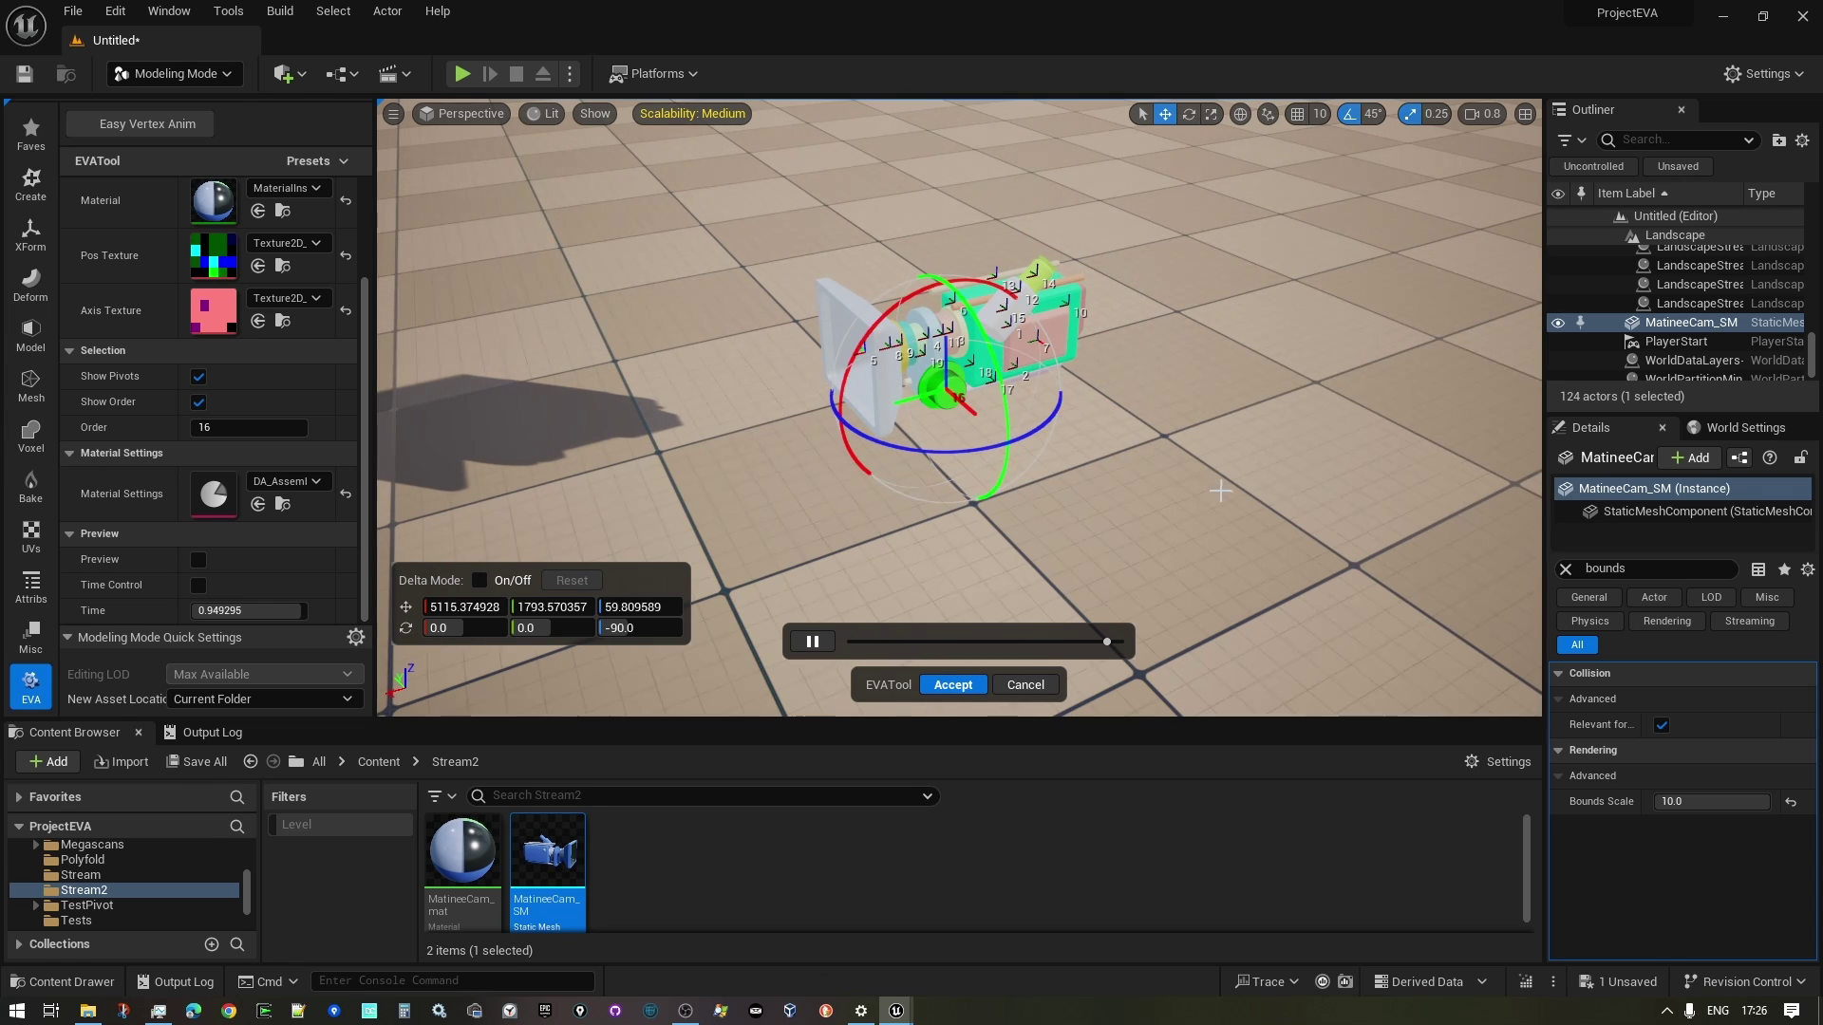
right_click_drag(1220, 492, 1196, 498)
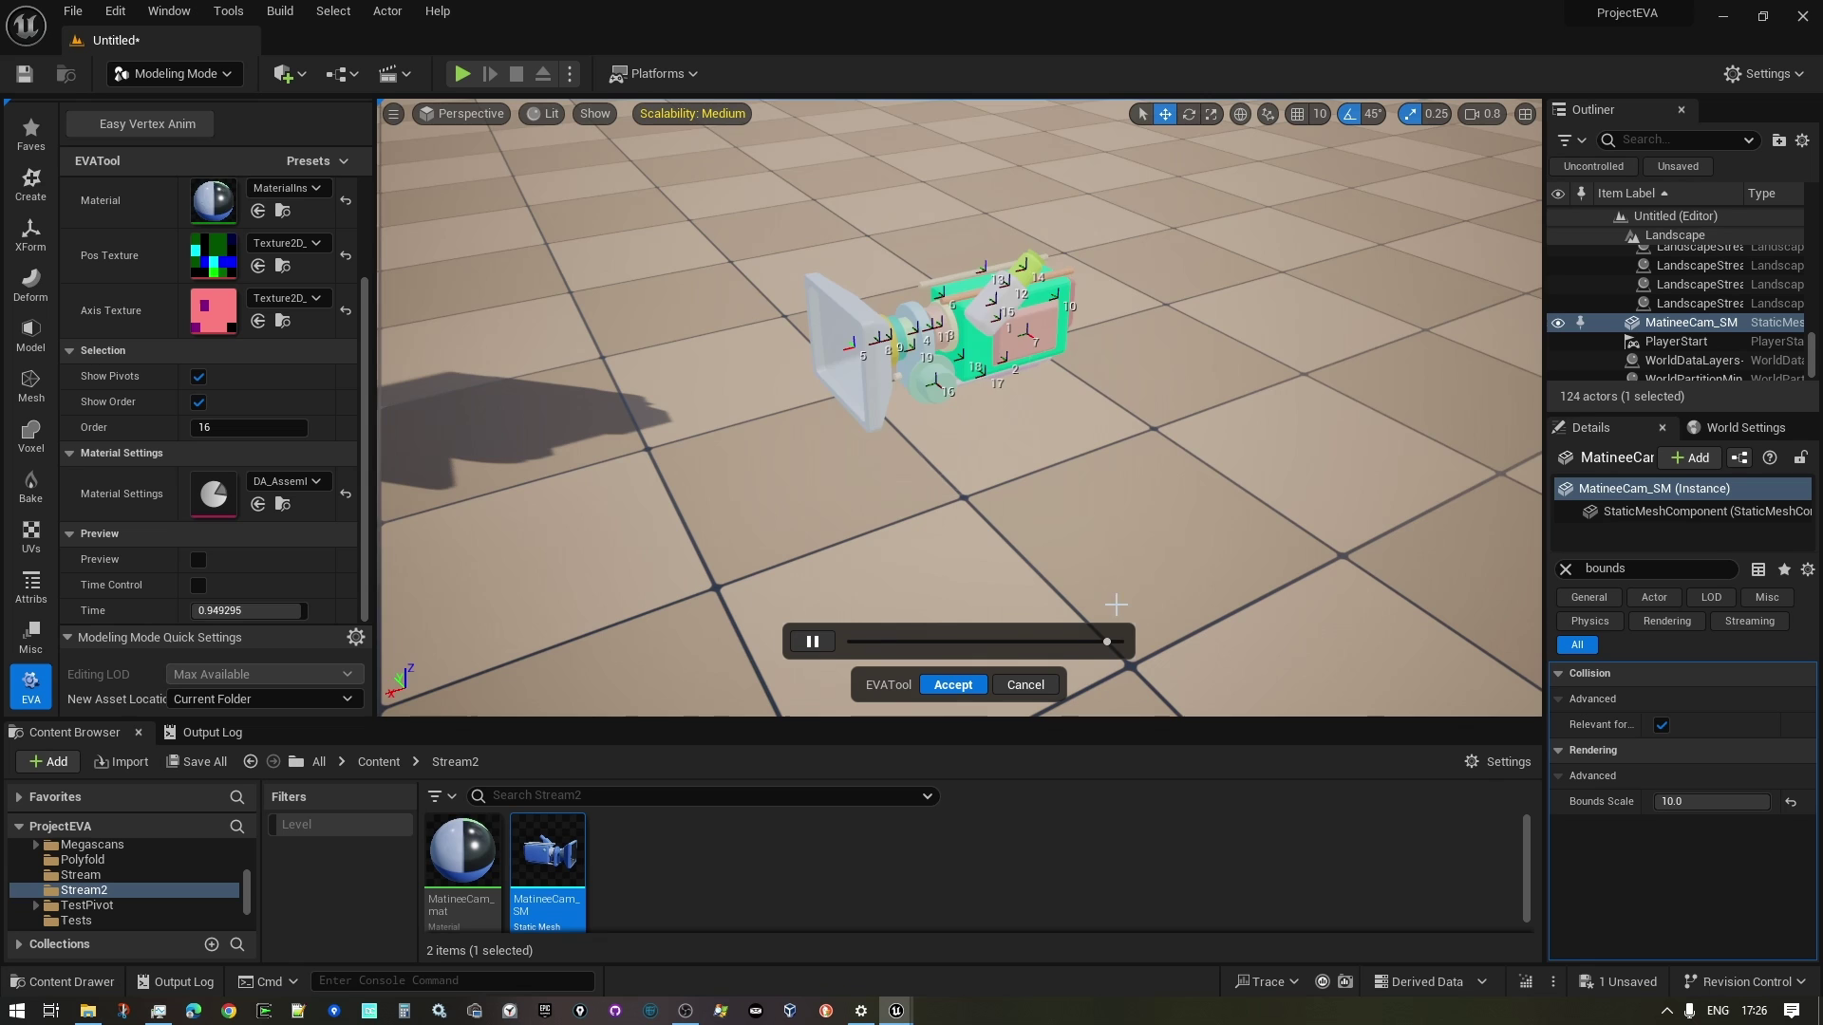
mouse_move(1109, 644)
left_mouse_down()
mouse_move(952, 645)
mouse_move(1068, 641)
left_mouse_up()
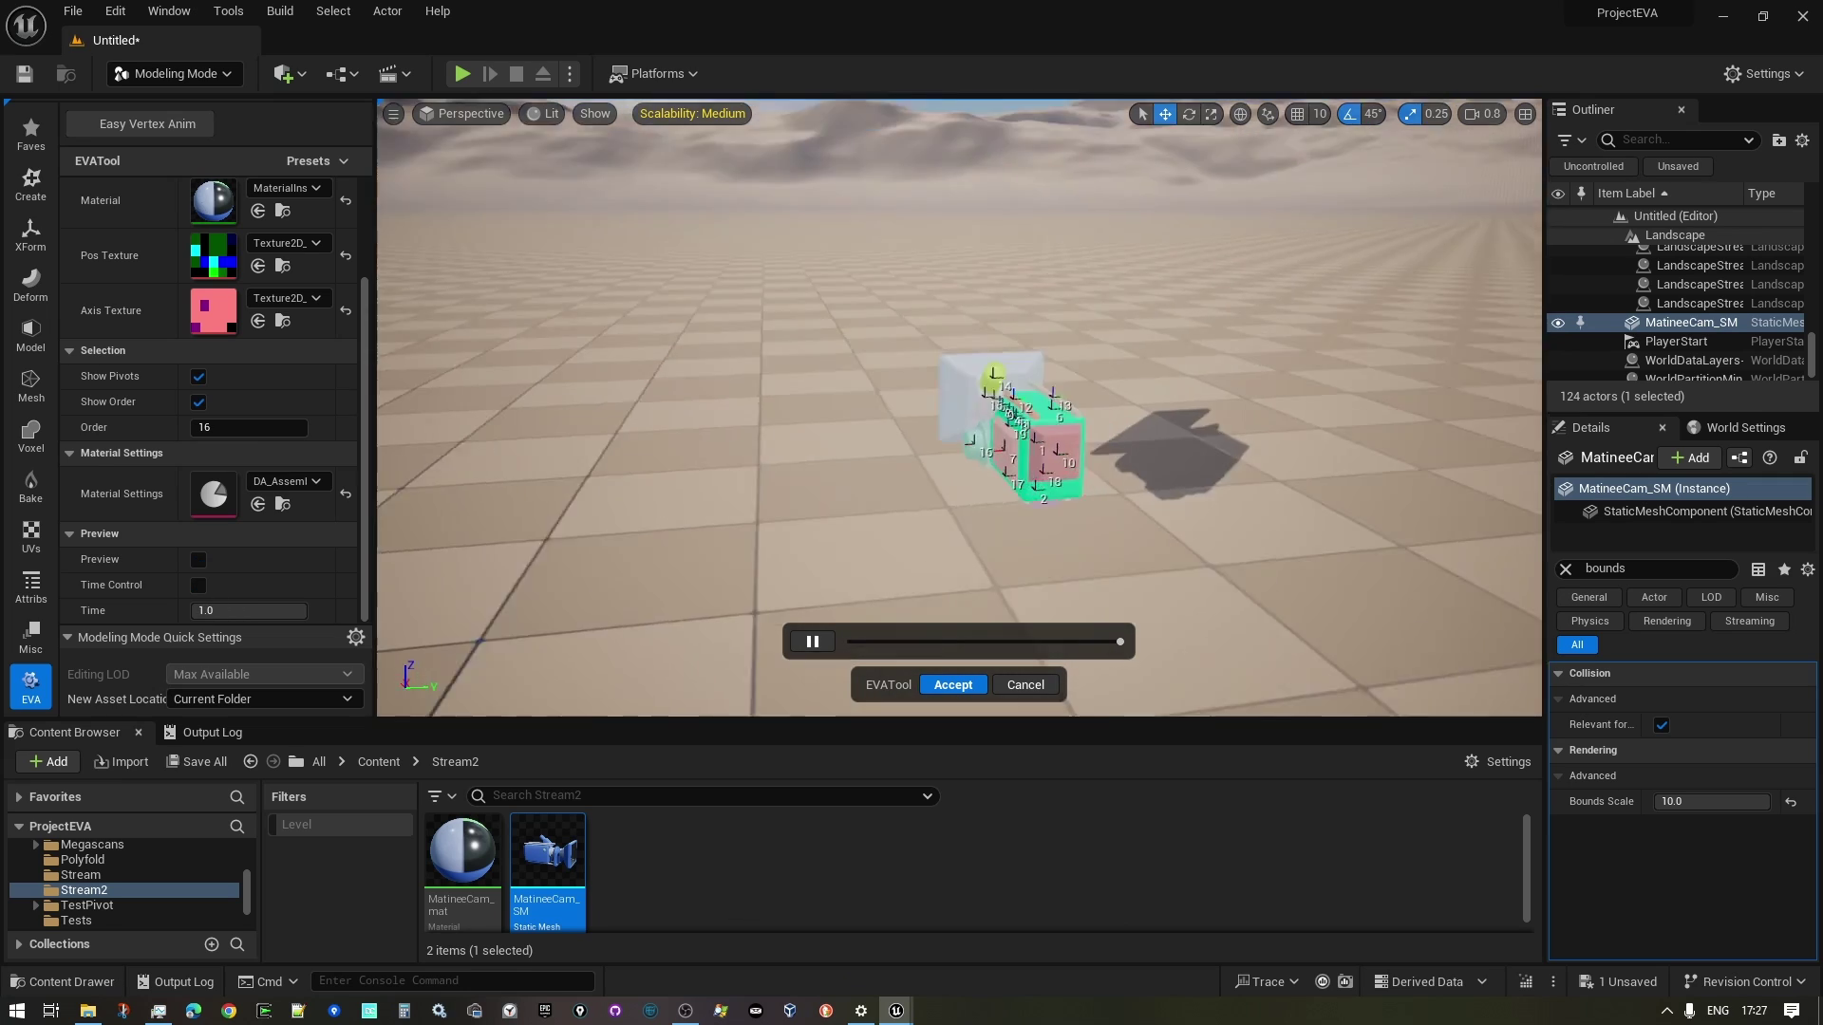
left_click(1268, 503)
scroll(1267, 503, "down", 10)
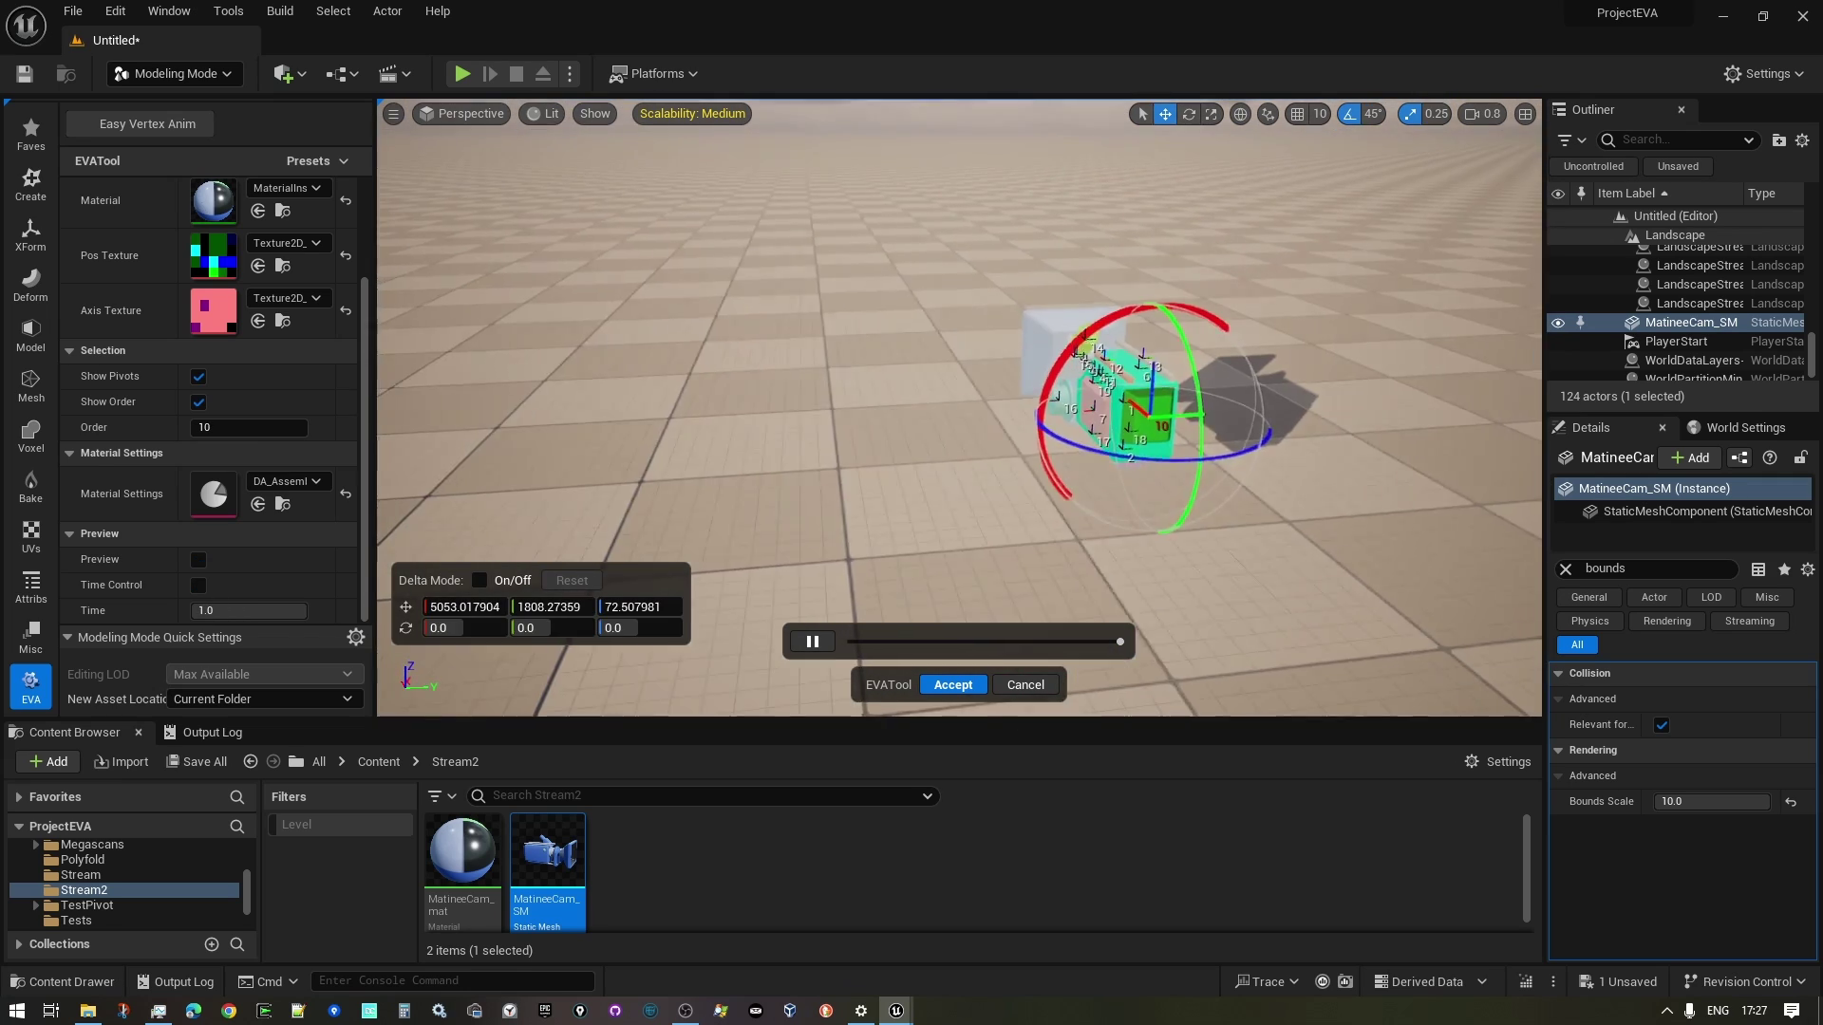
left_click_drag(1212, 302, 1115, 260)
type("180")
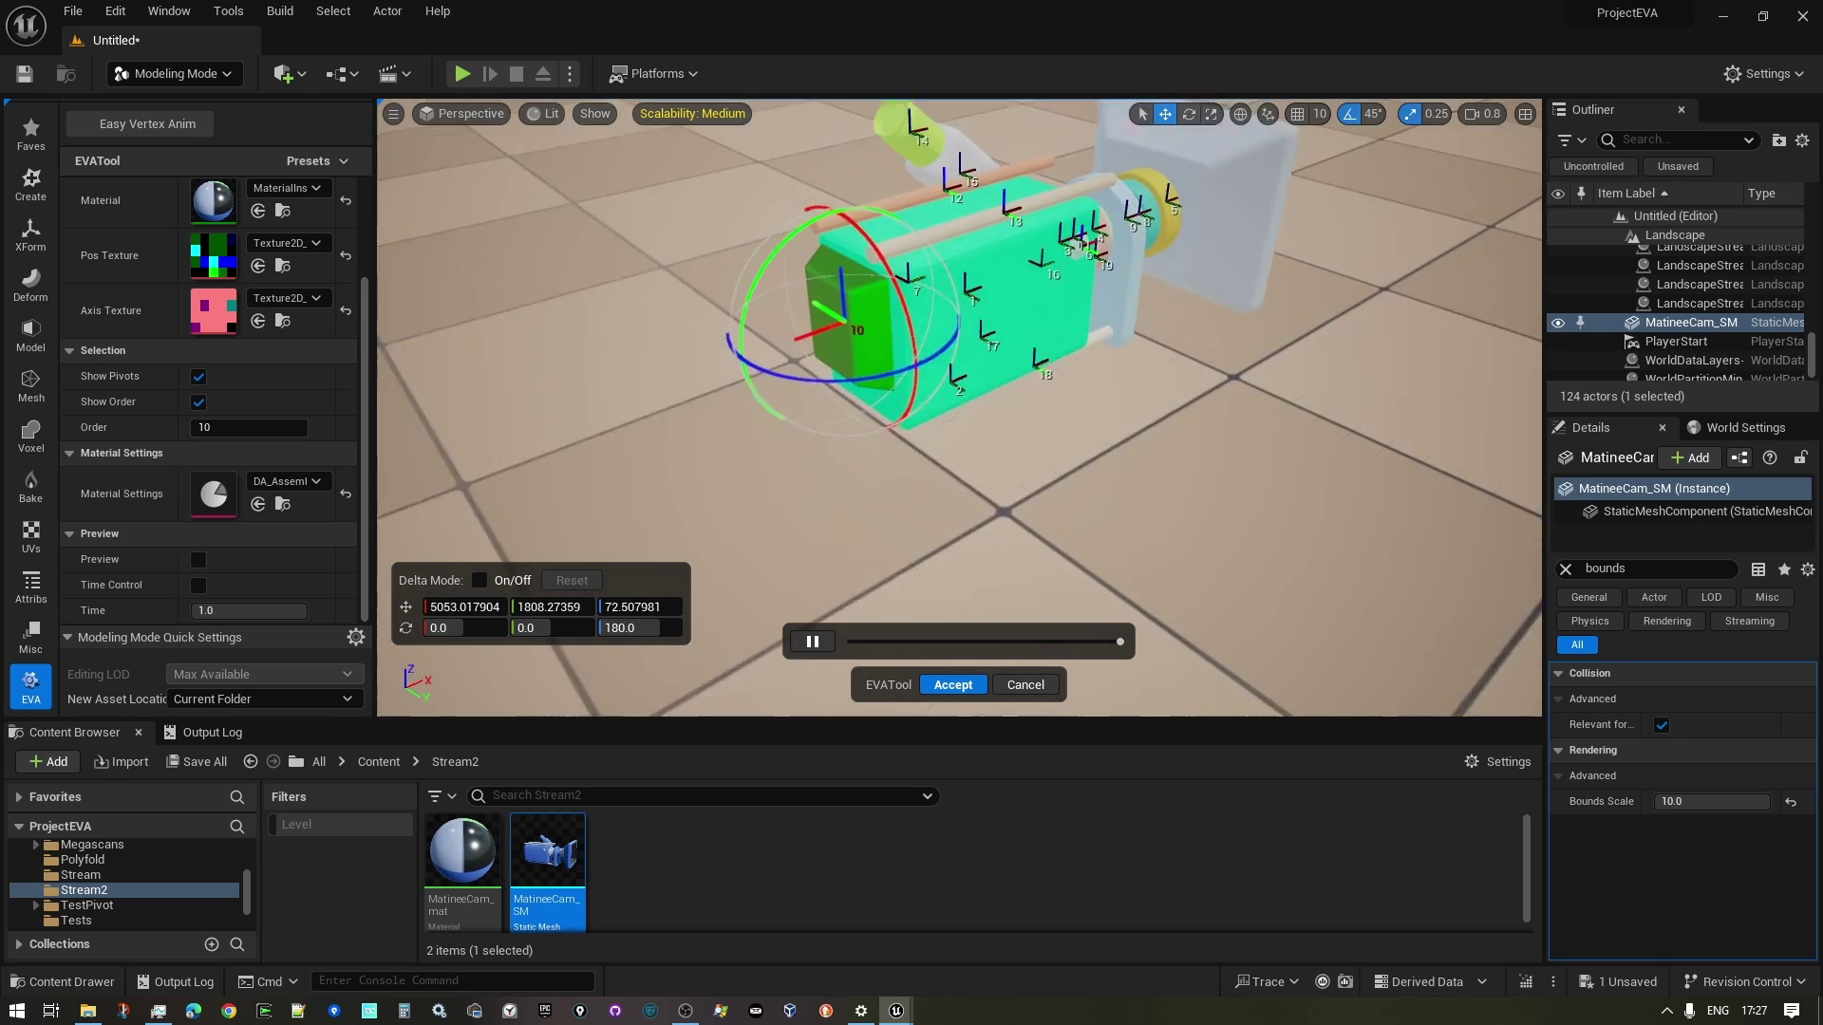
Step: Select parts 6 and 2 from a lower view to edit their pivots
left_click(1089, 292)
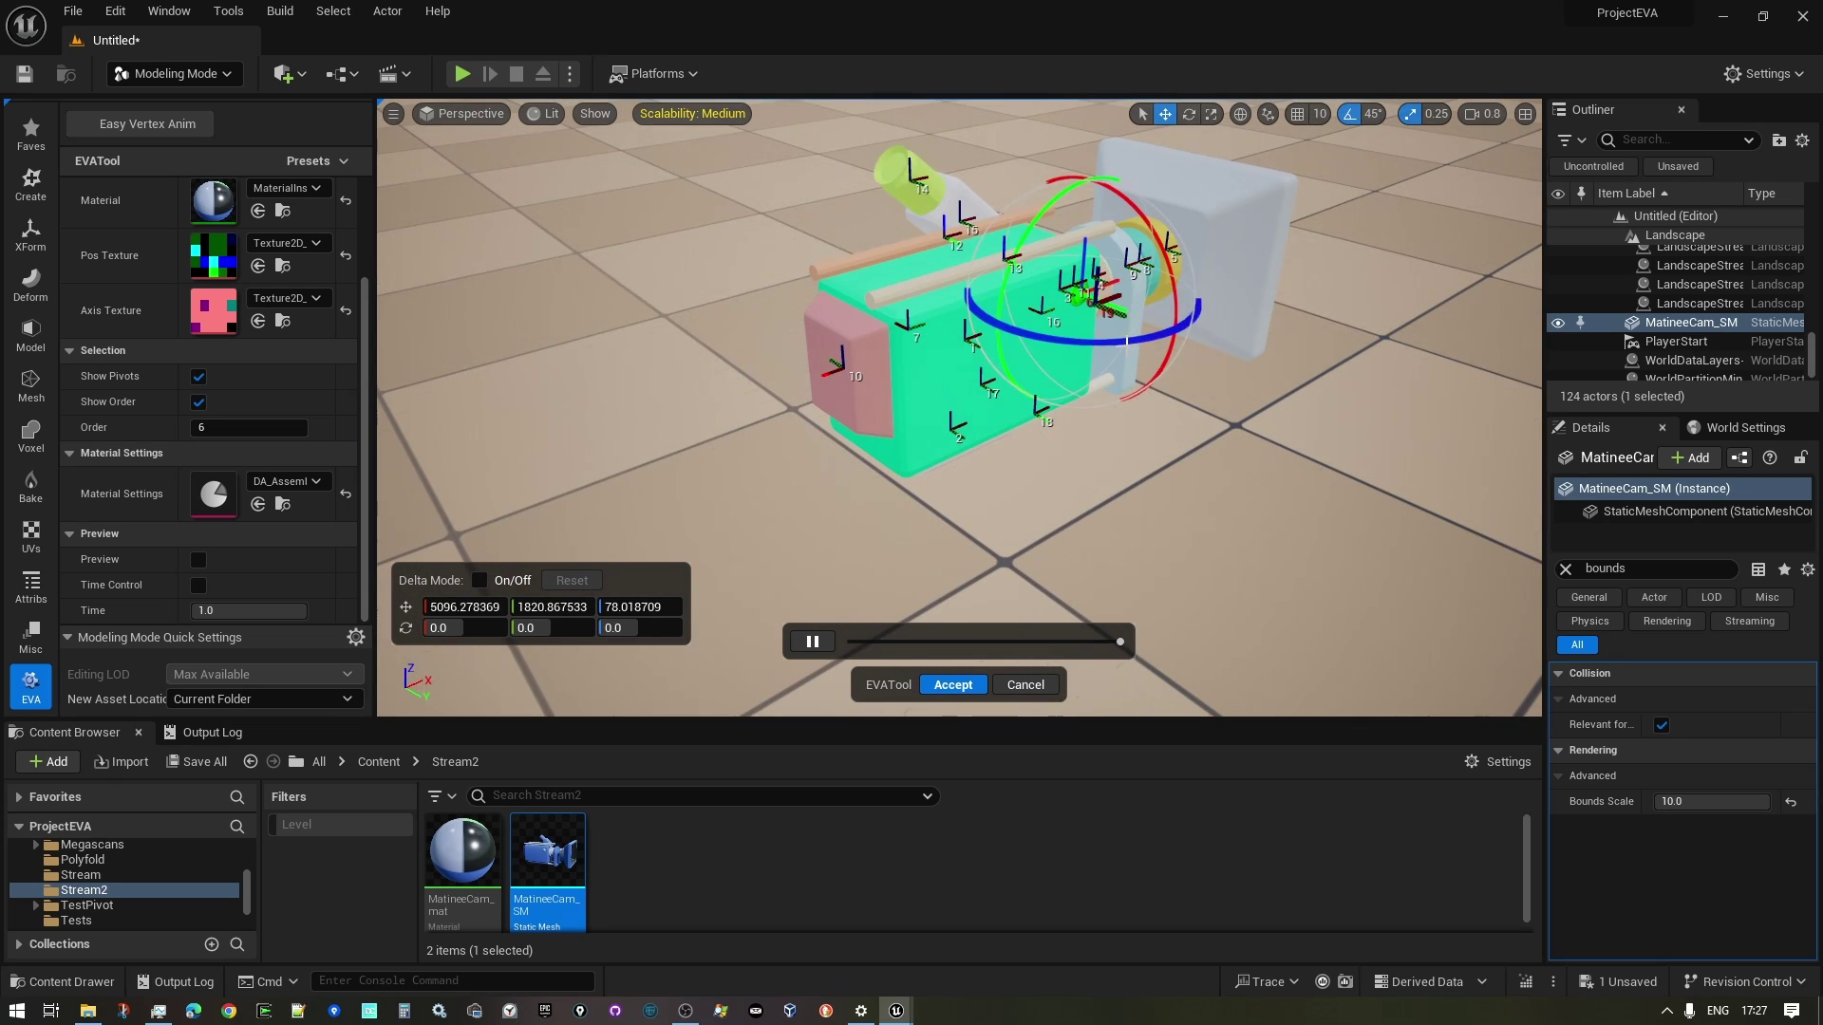
type("90")
right_click_drag(1090, 292, 953, 429)
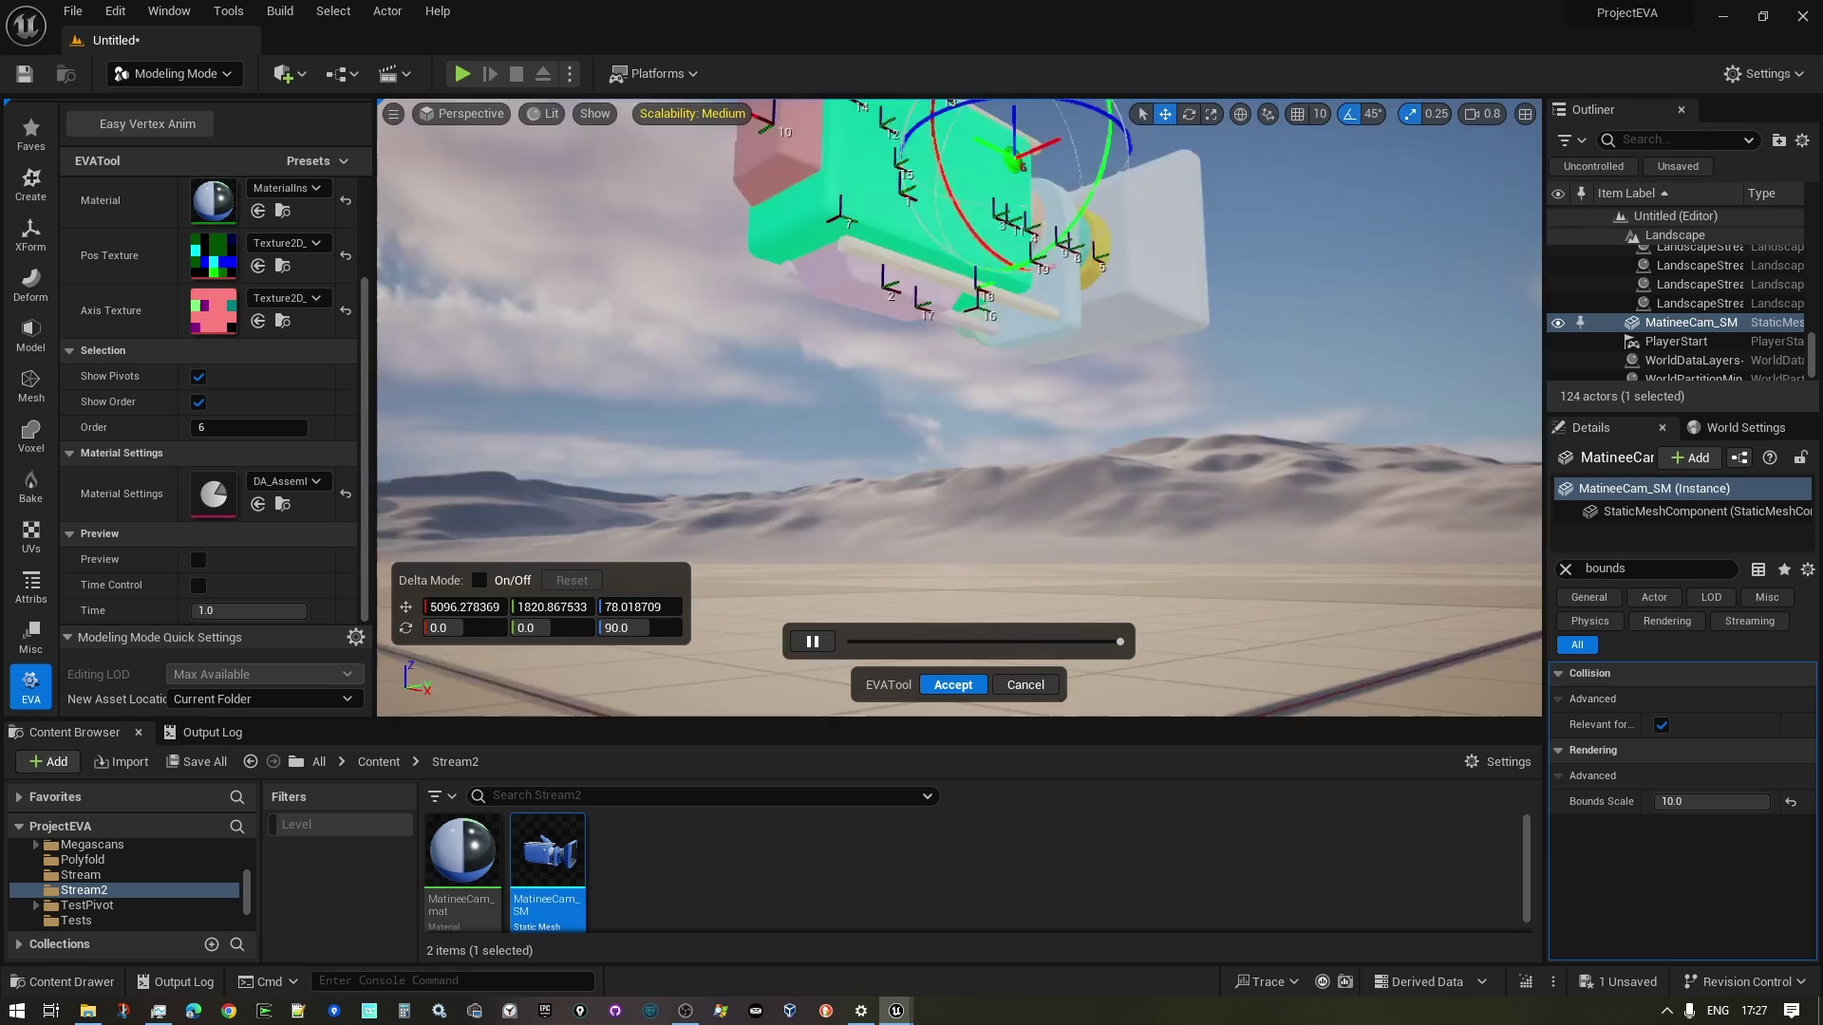
left_click(951, 428)
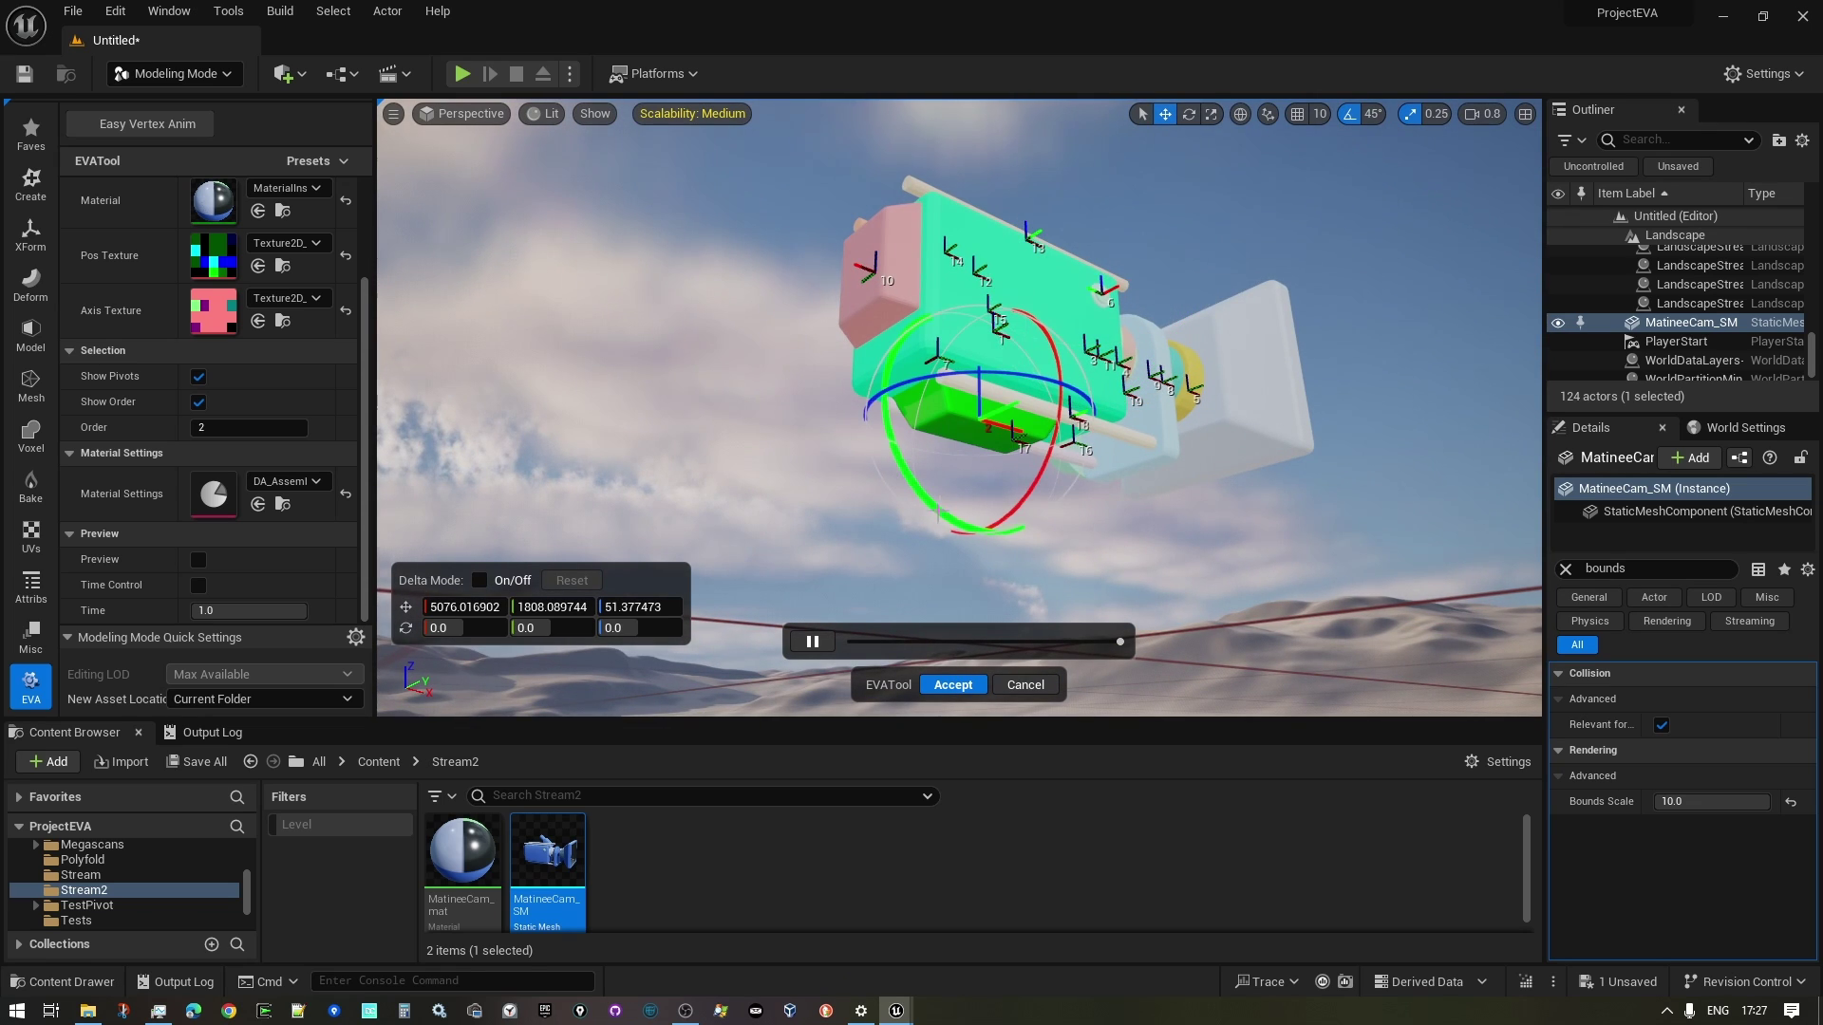
right_click_drag(952, 429, 952, 429)
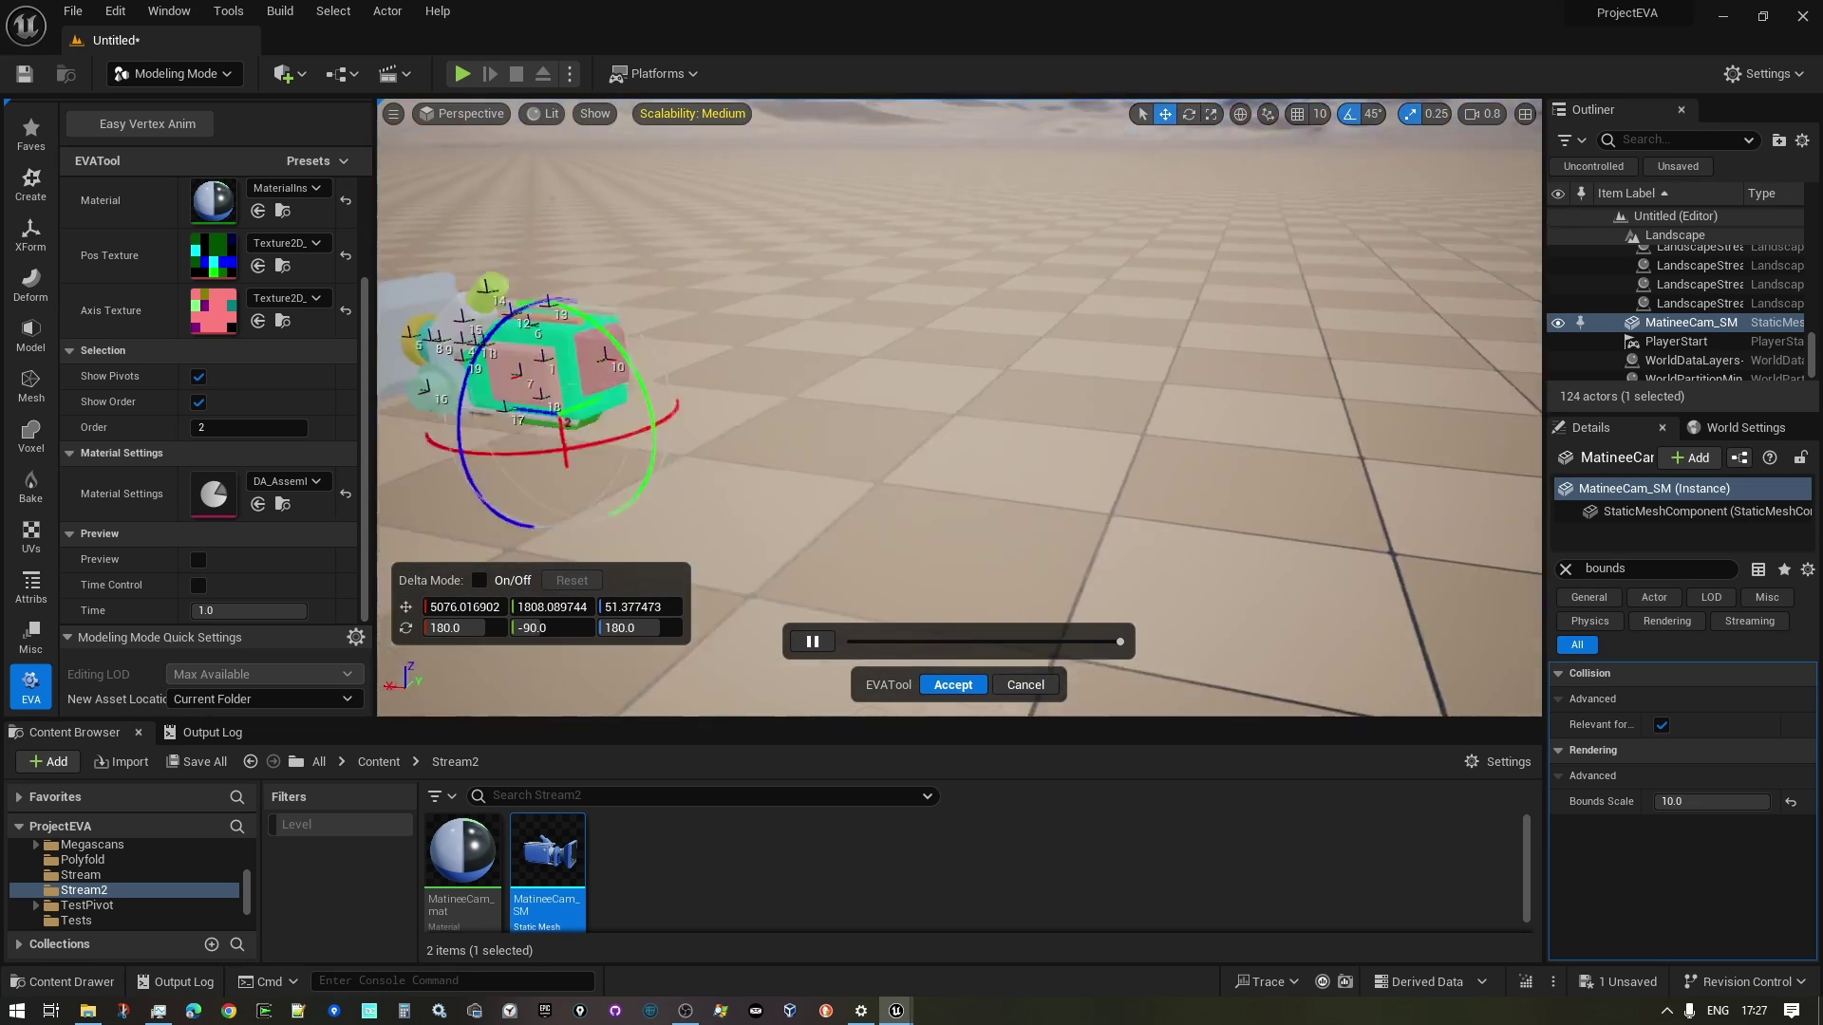
right_click_drag(735, 344, 735, 346)
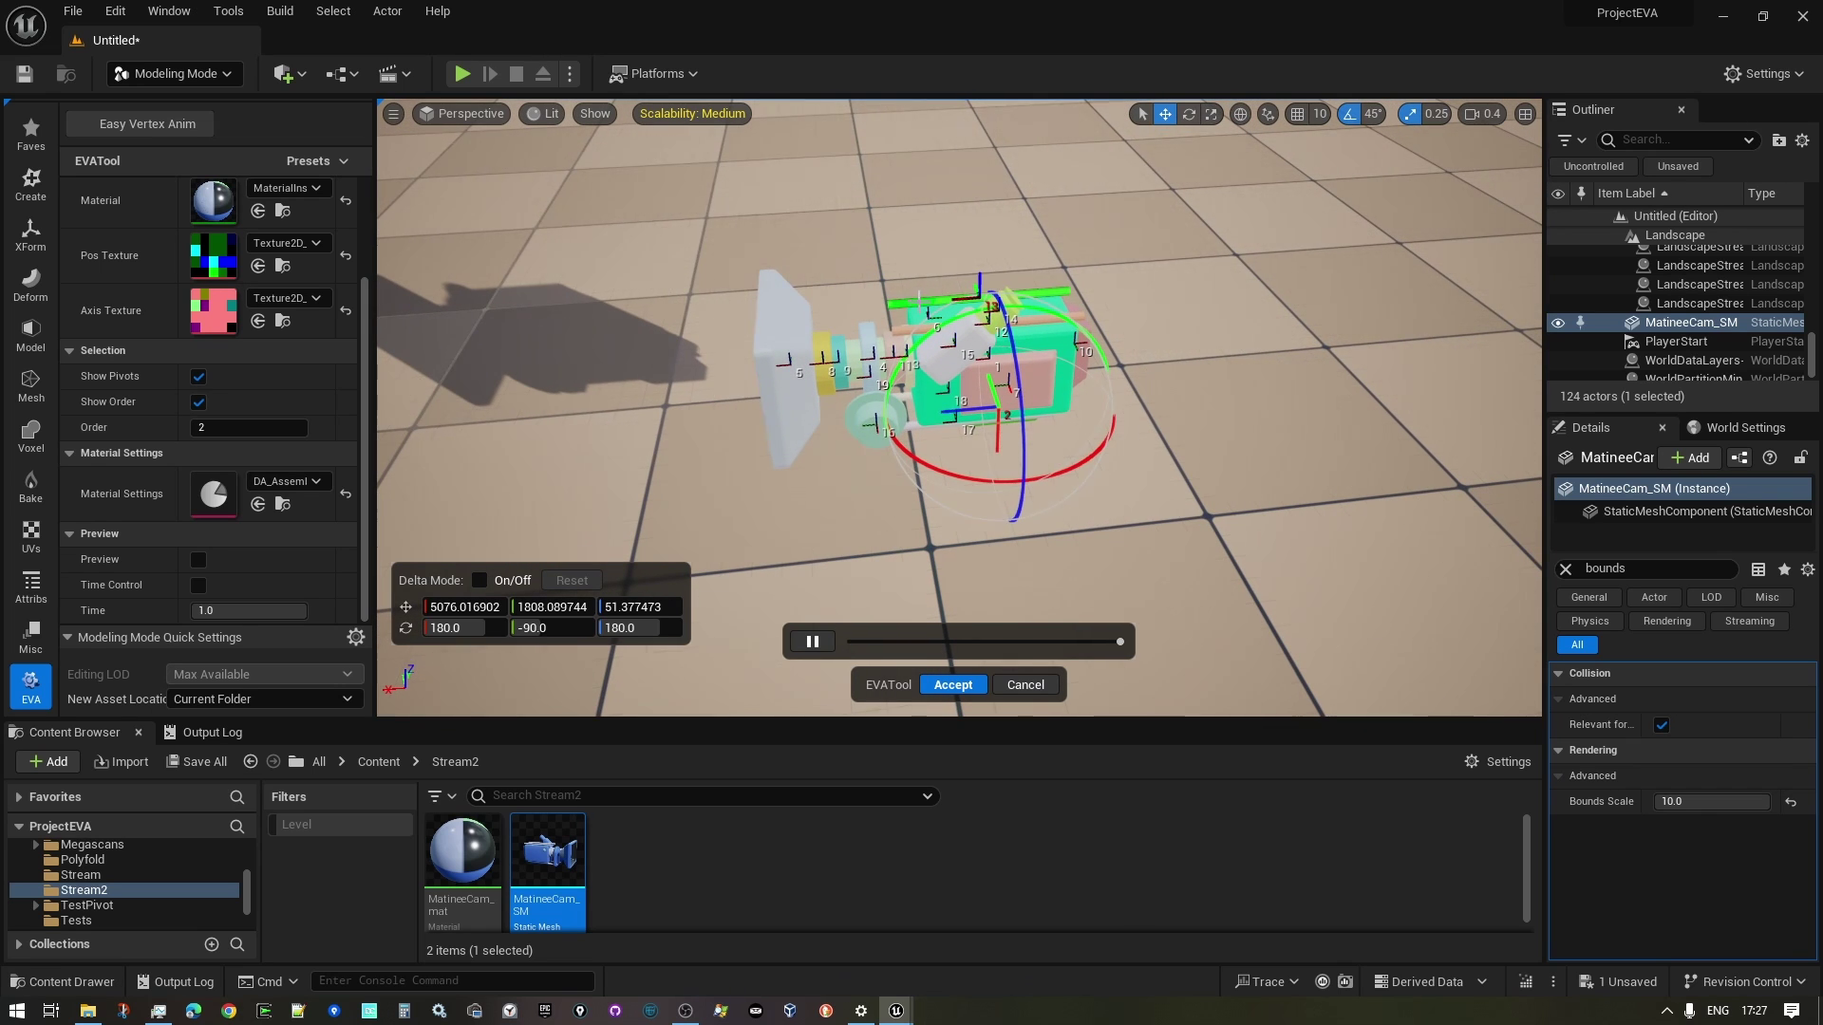
Step: Flip the pivots of parts 12 and 17, select part 18, and frame the mesh
left_click(991, 308)
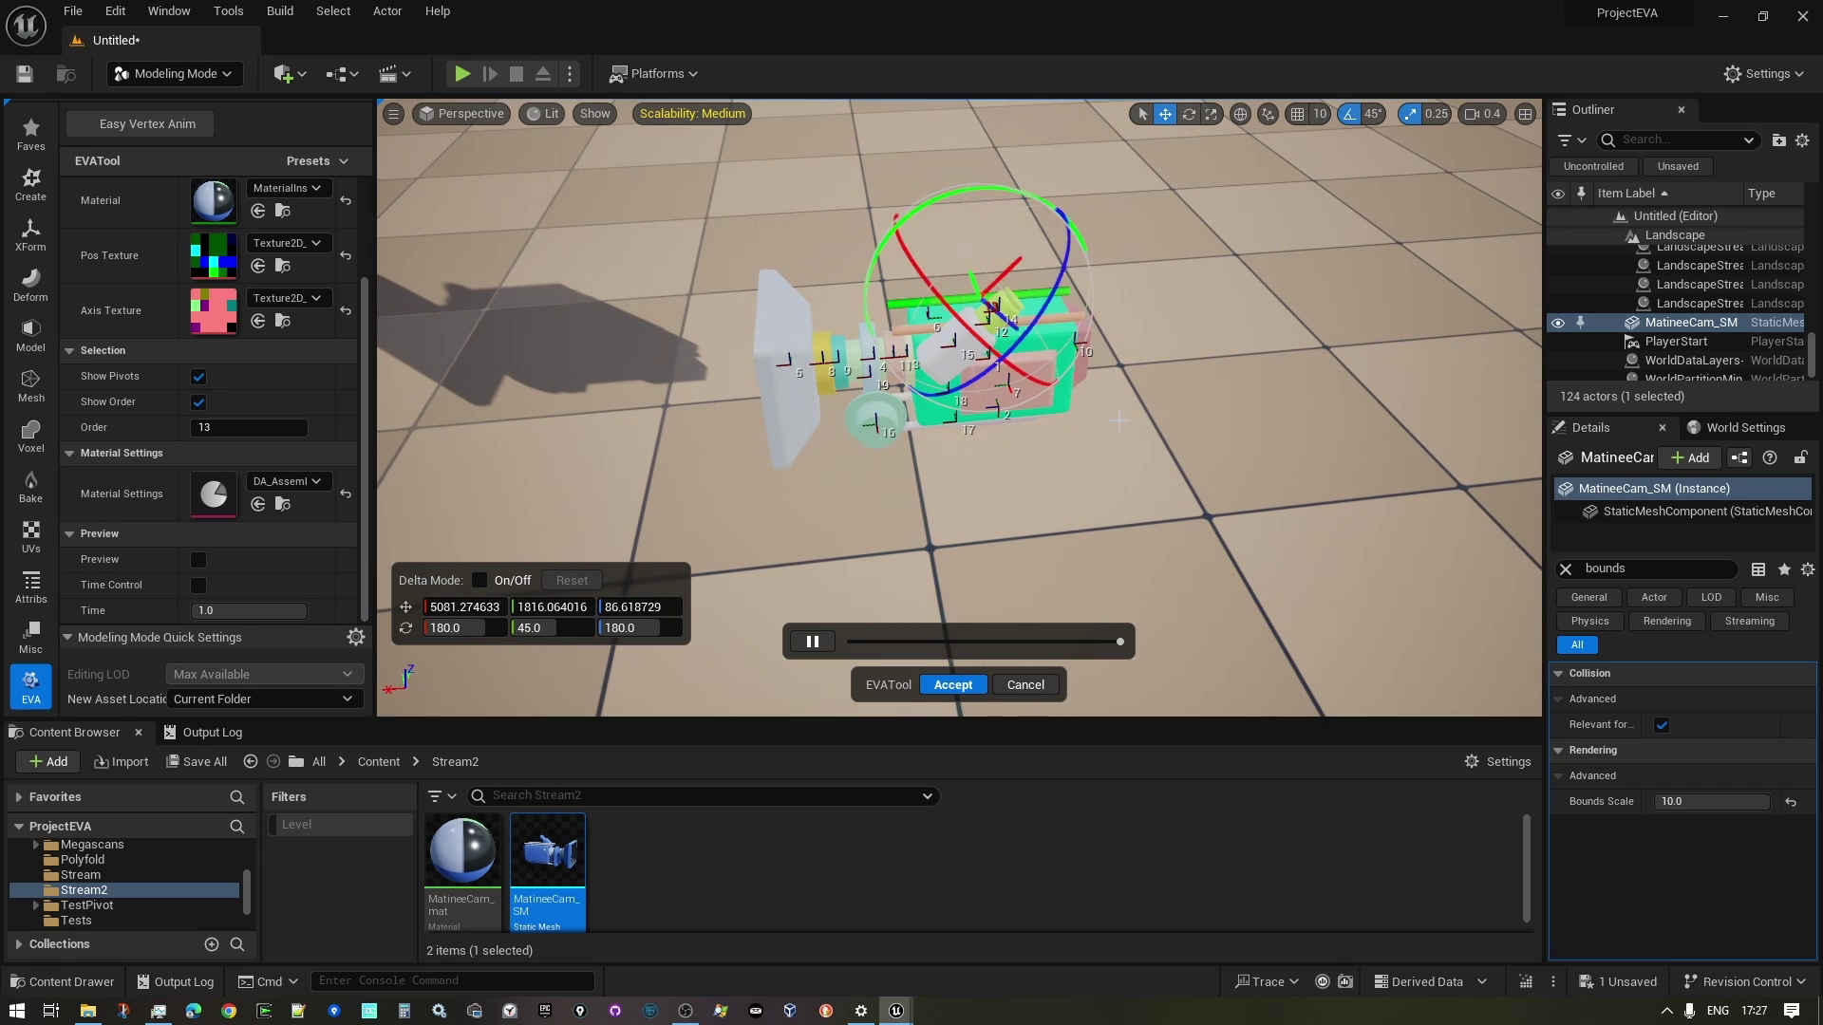
left_click(993, 305)
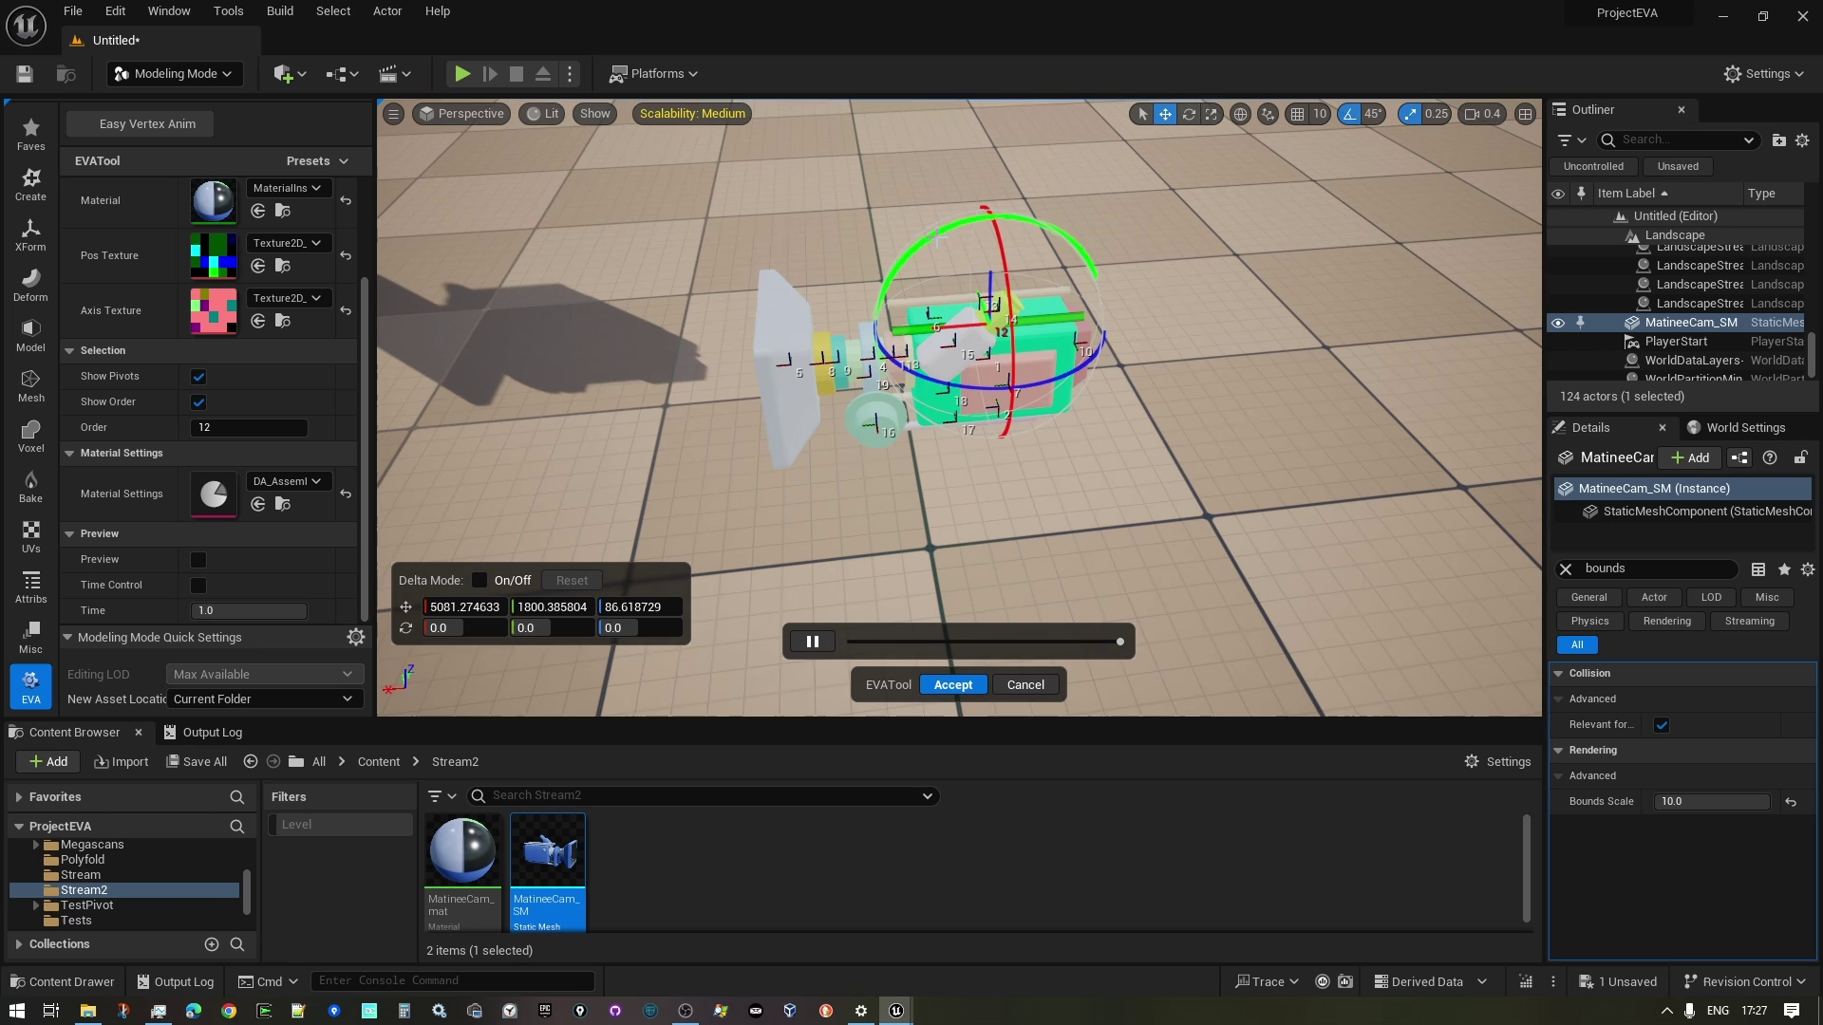
left_click_drag(993, 307, 1139, 458)
right_click_drag(1245, 457, 872, 322)
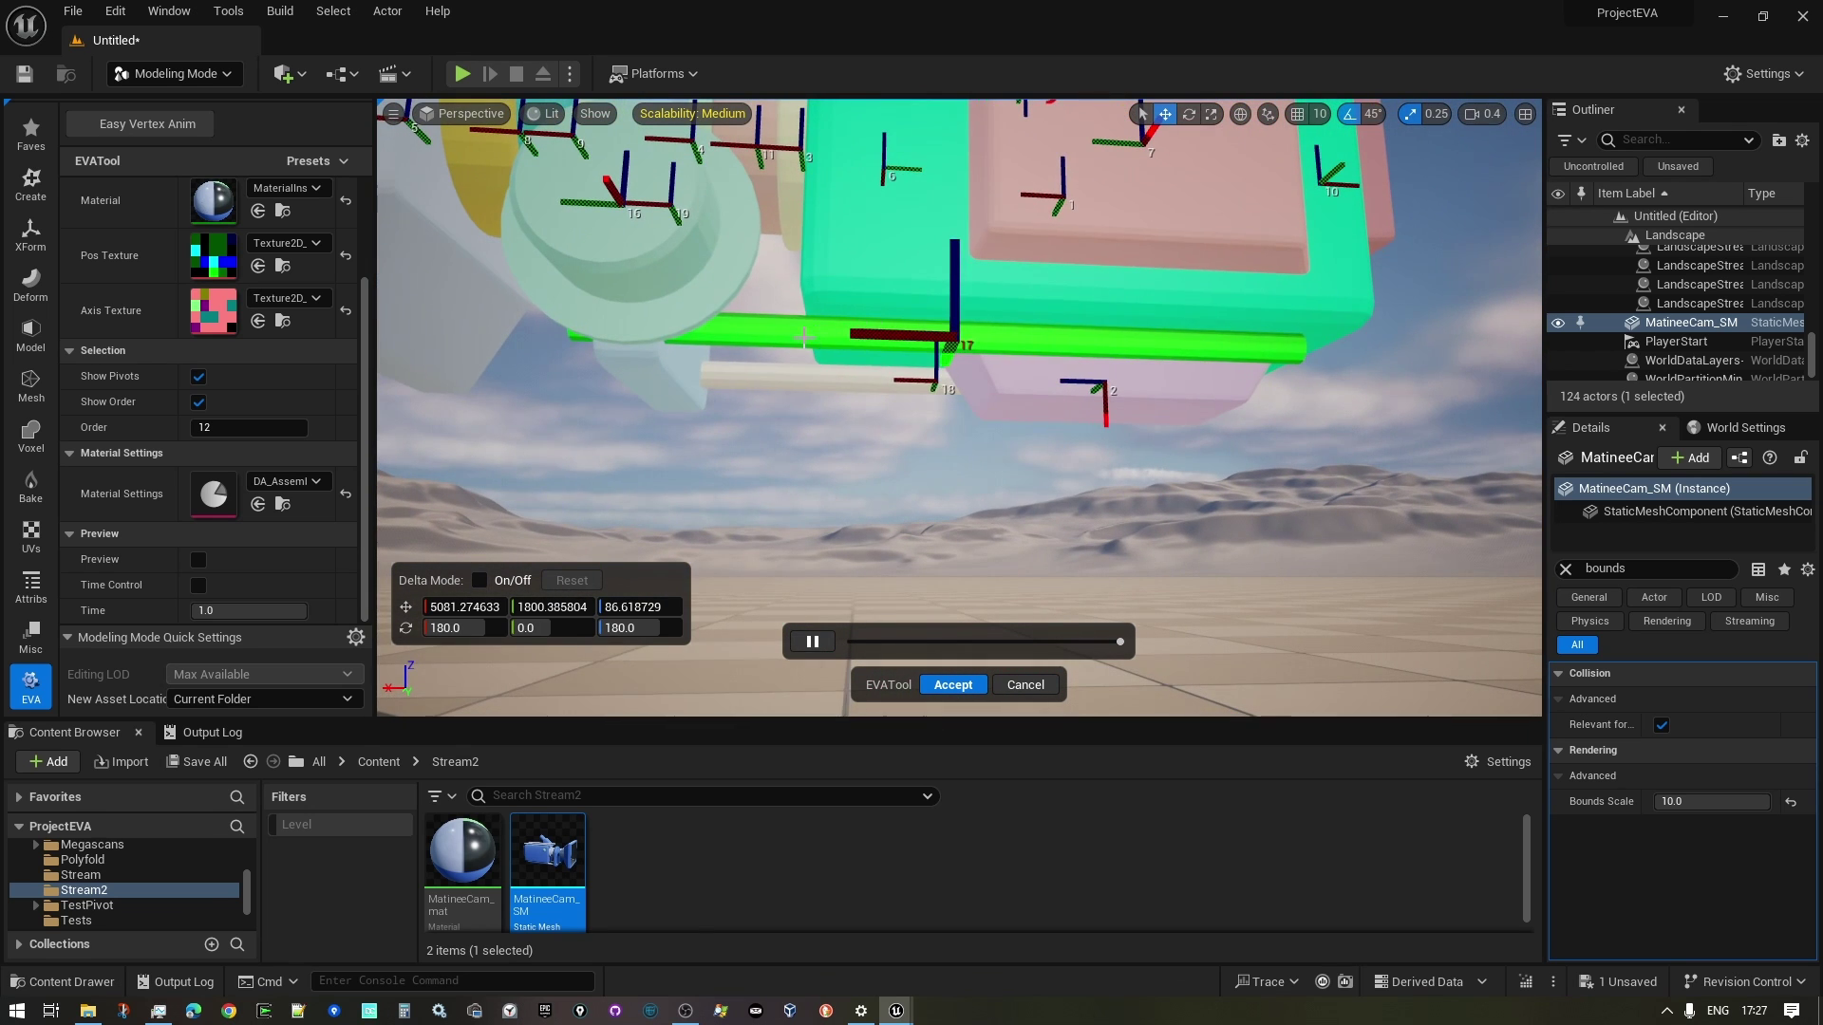
left_click(952, 340)
left_click_drag(952, 339, 748, 372)
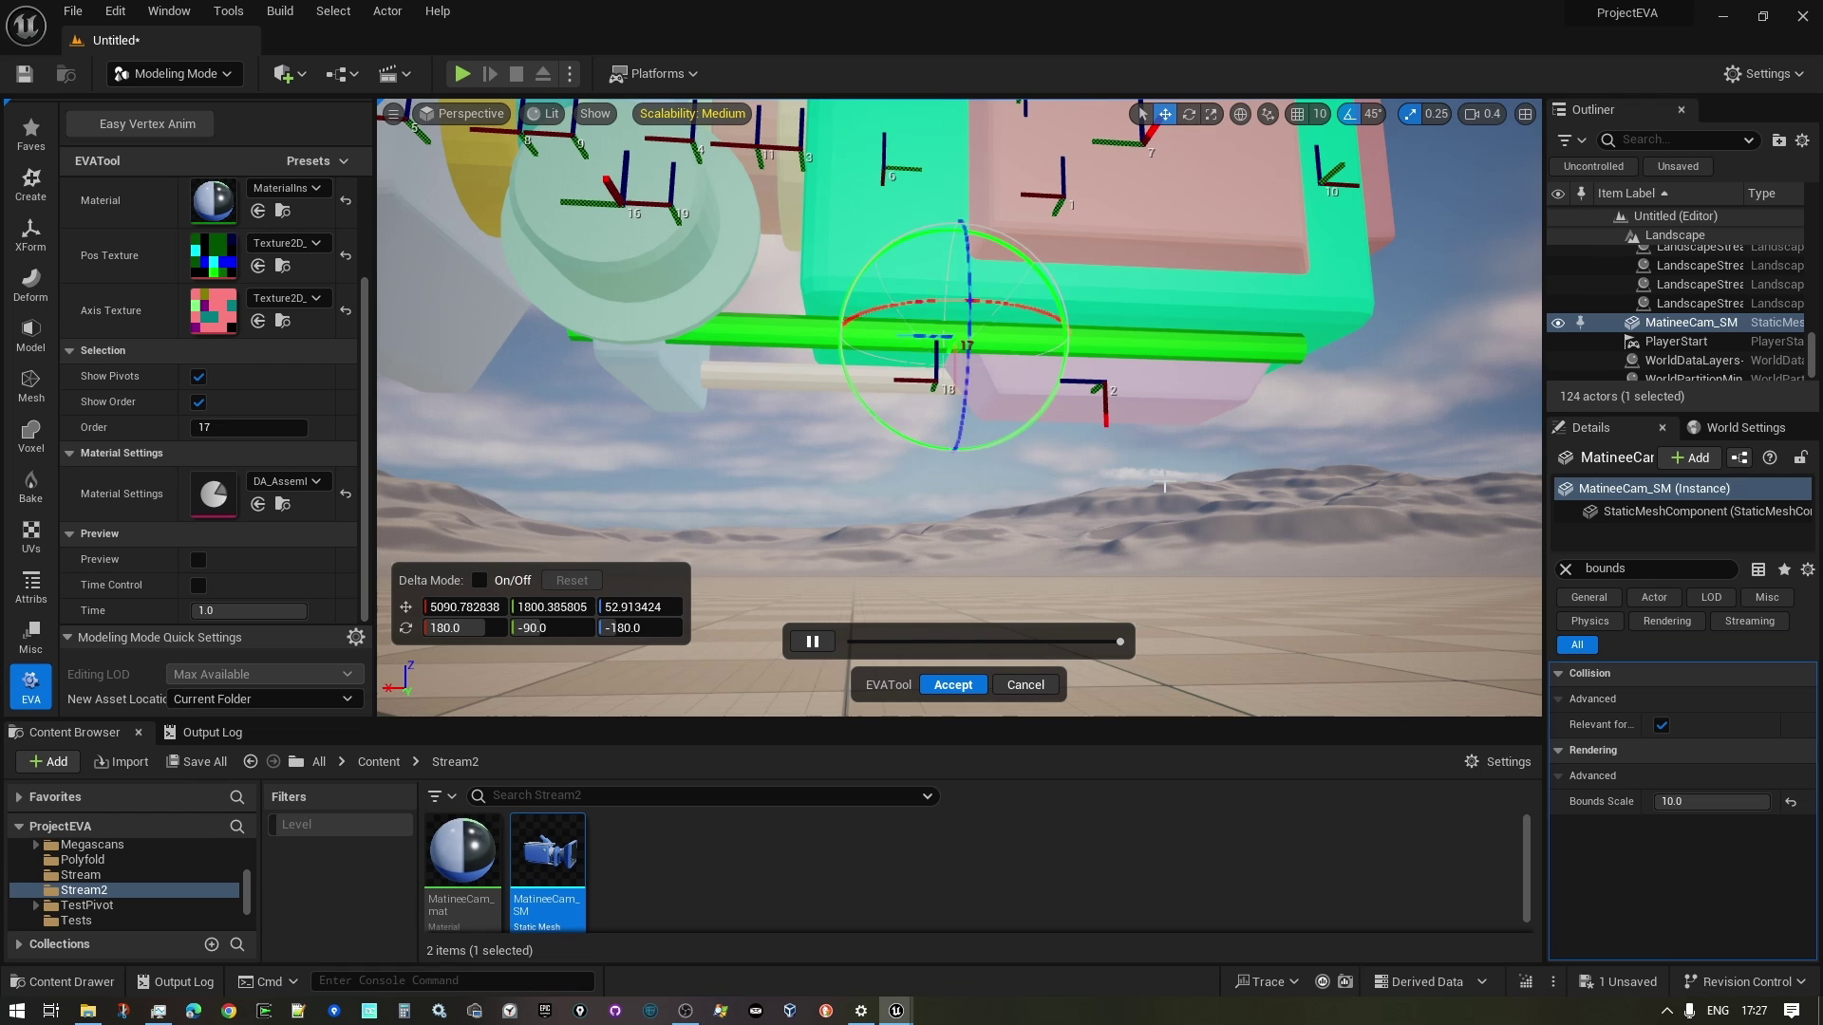
left_click(748, 372)
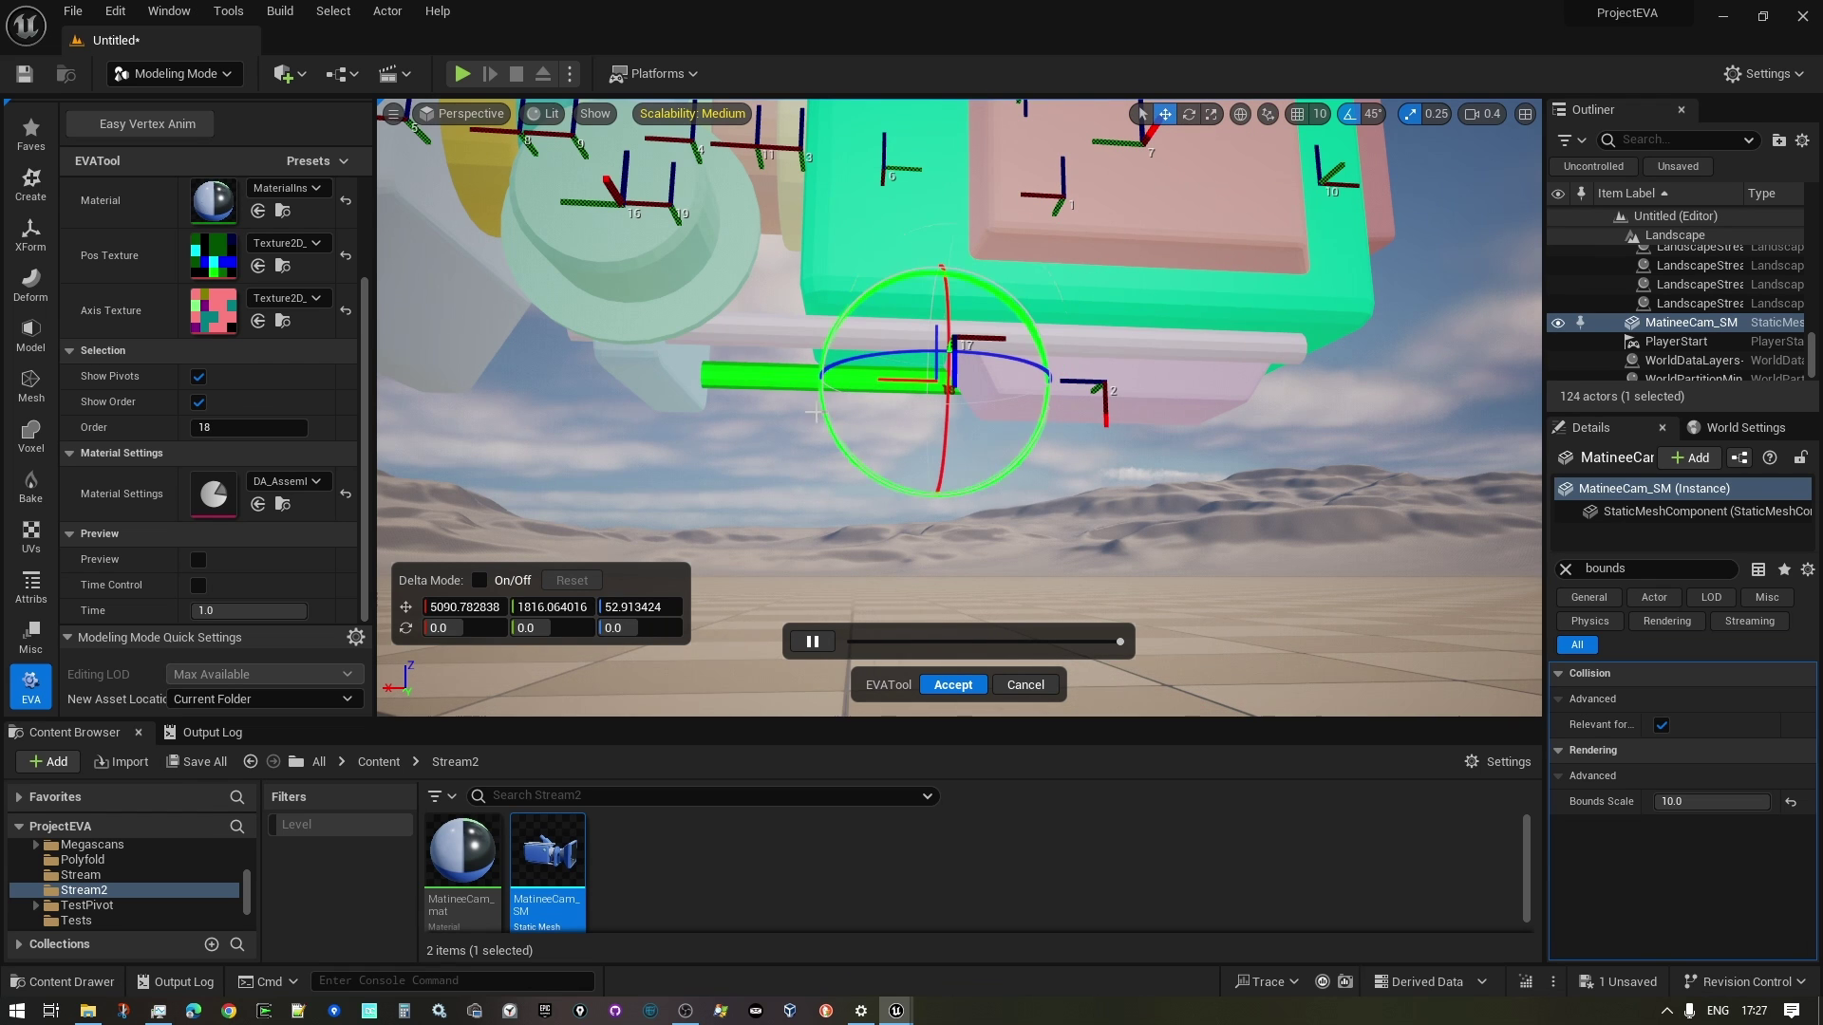
key("f")
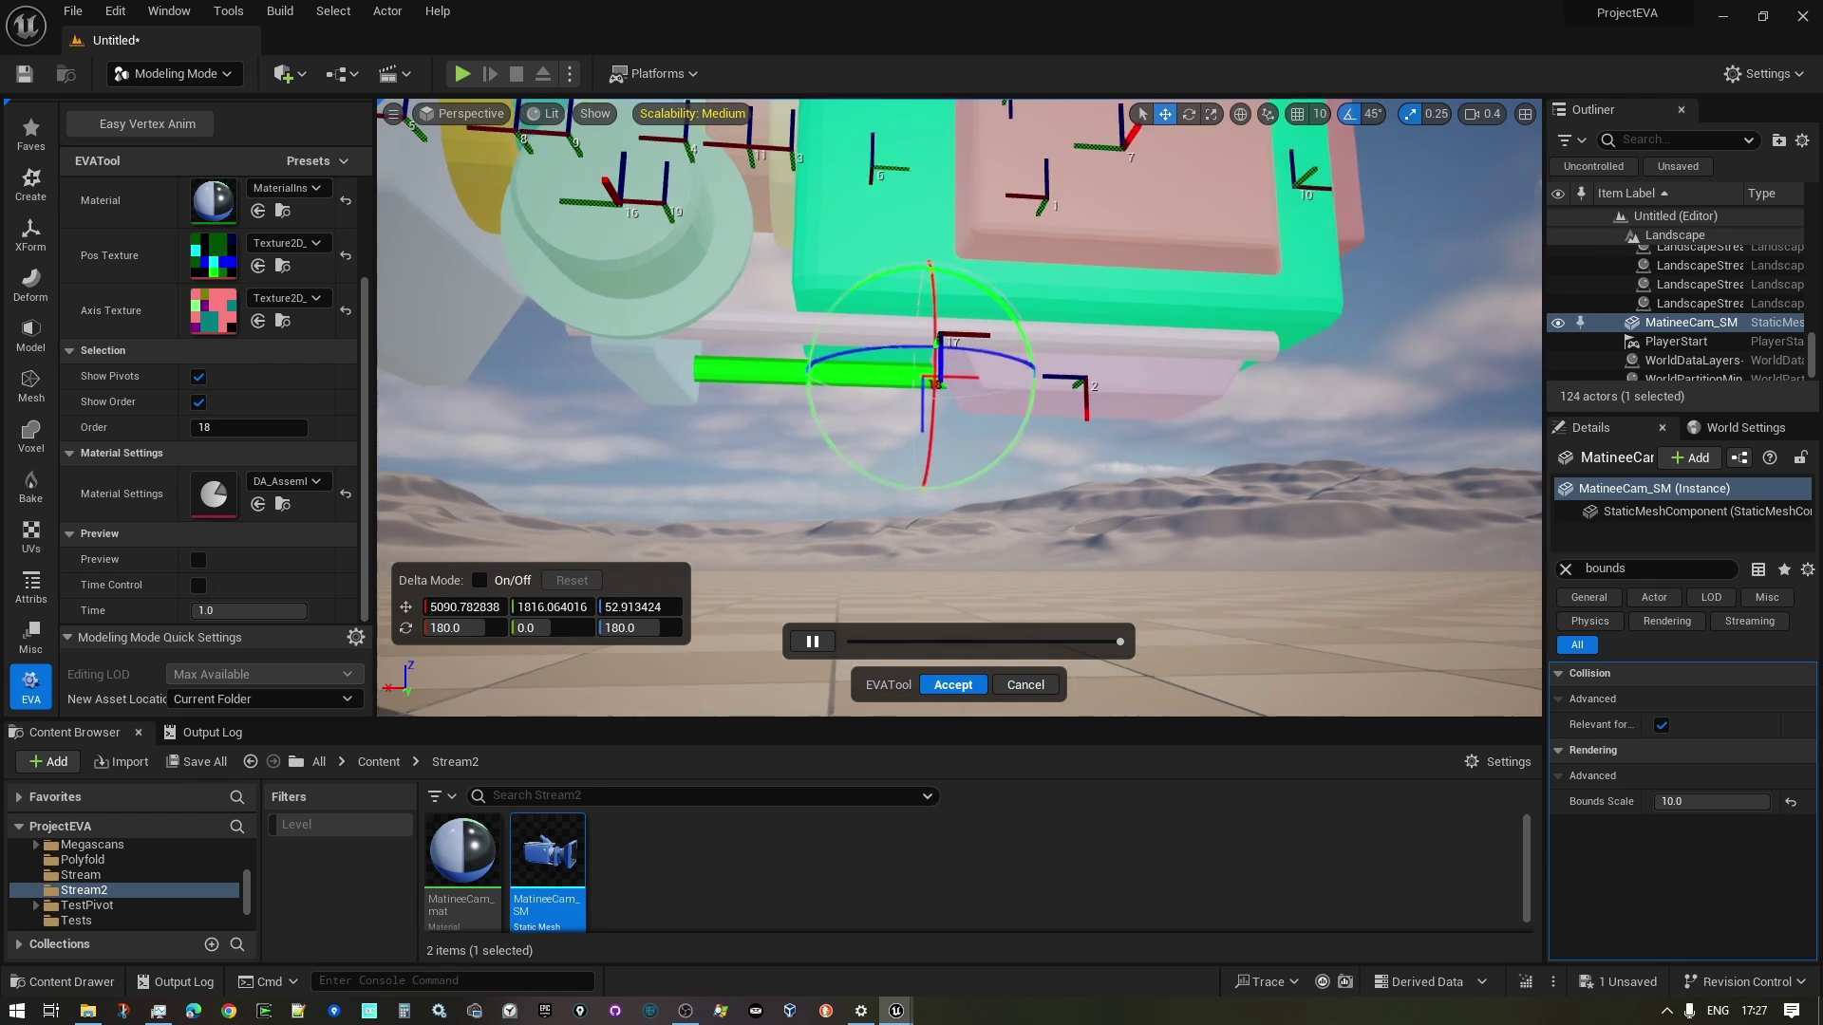
Step: Turn on the animated preview and scrub the assembly back to midway
left_click(1116, 642)
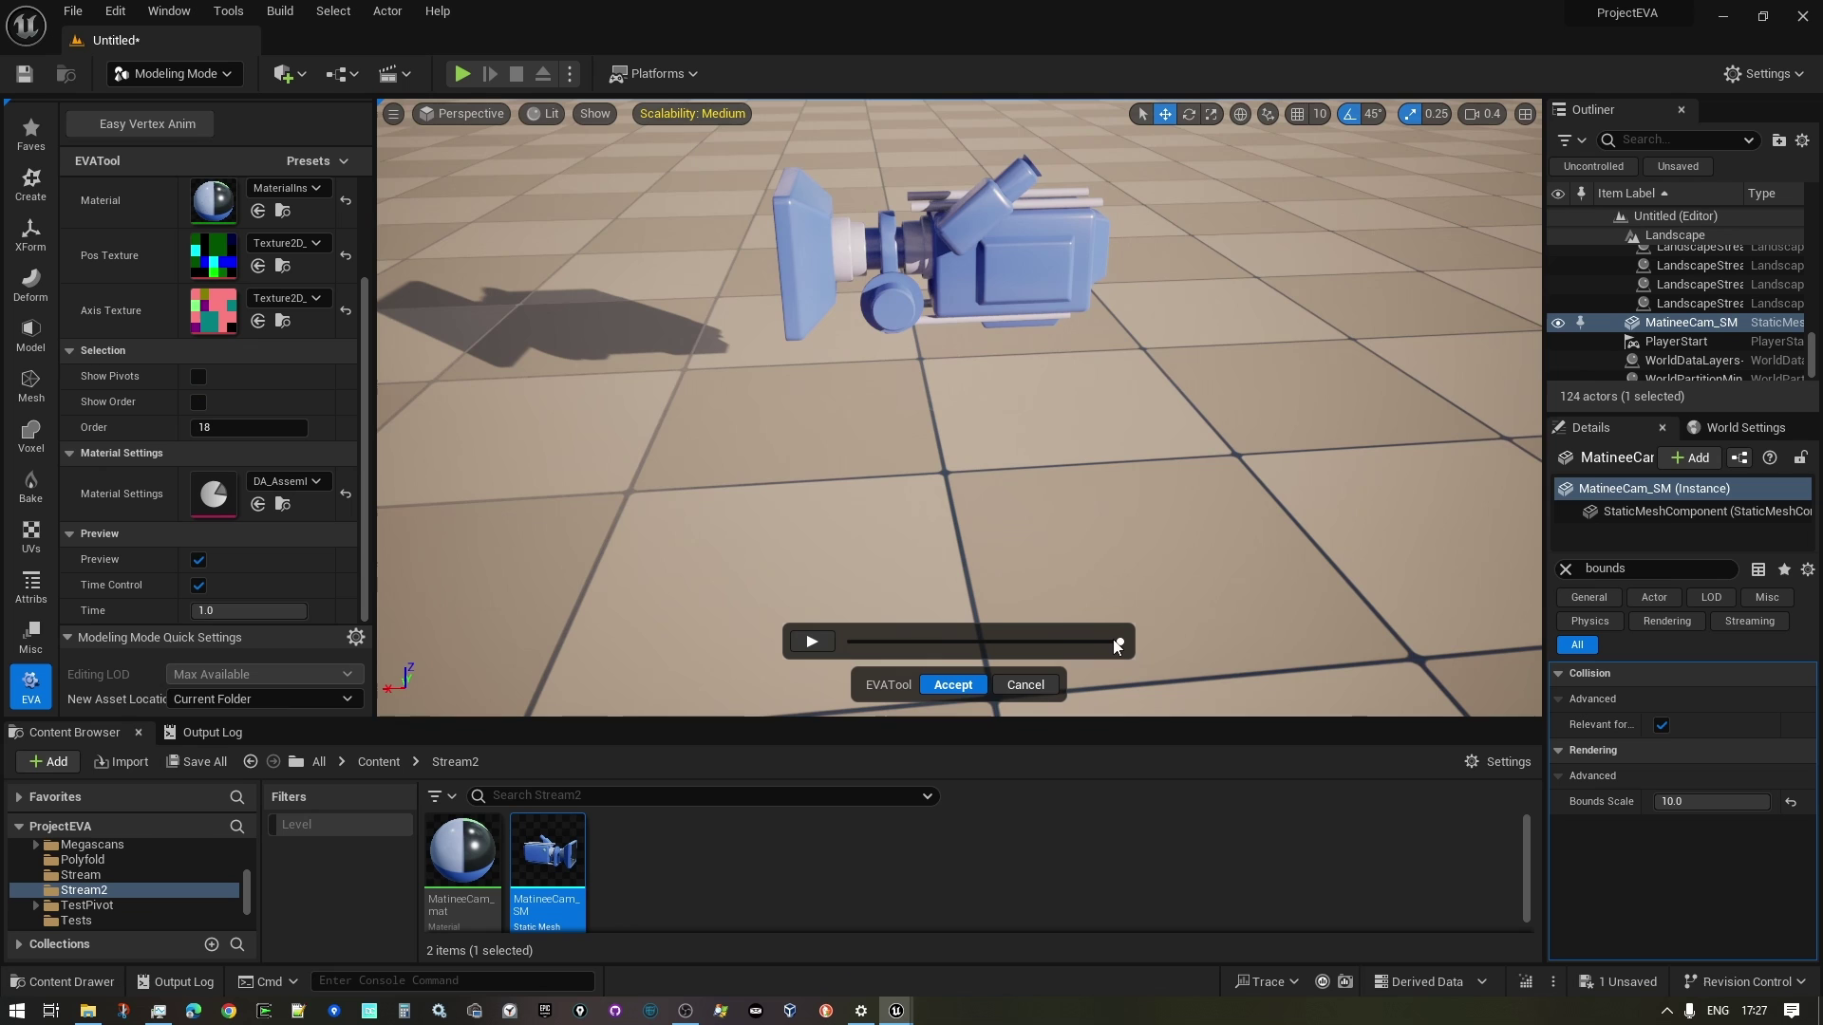
mouse_move(1060, 643)
left_mouse_down()
mouse_move(907, 674)
mouse_move(1050, 658)
mouse_move(999, 623)
mouse_move(967, 627)
mouse_move(979, 618)
left_mouse_up()
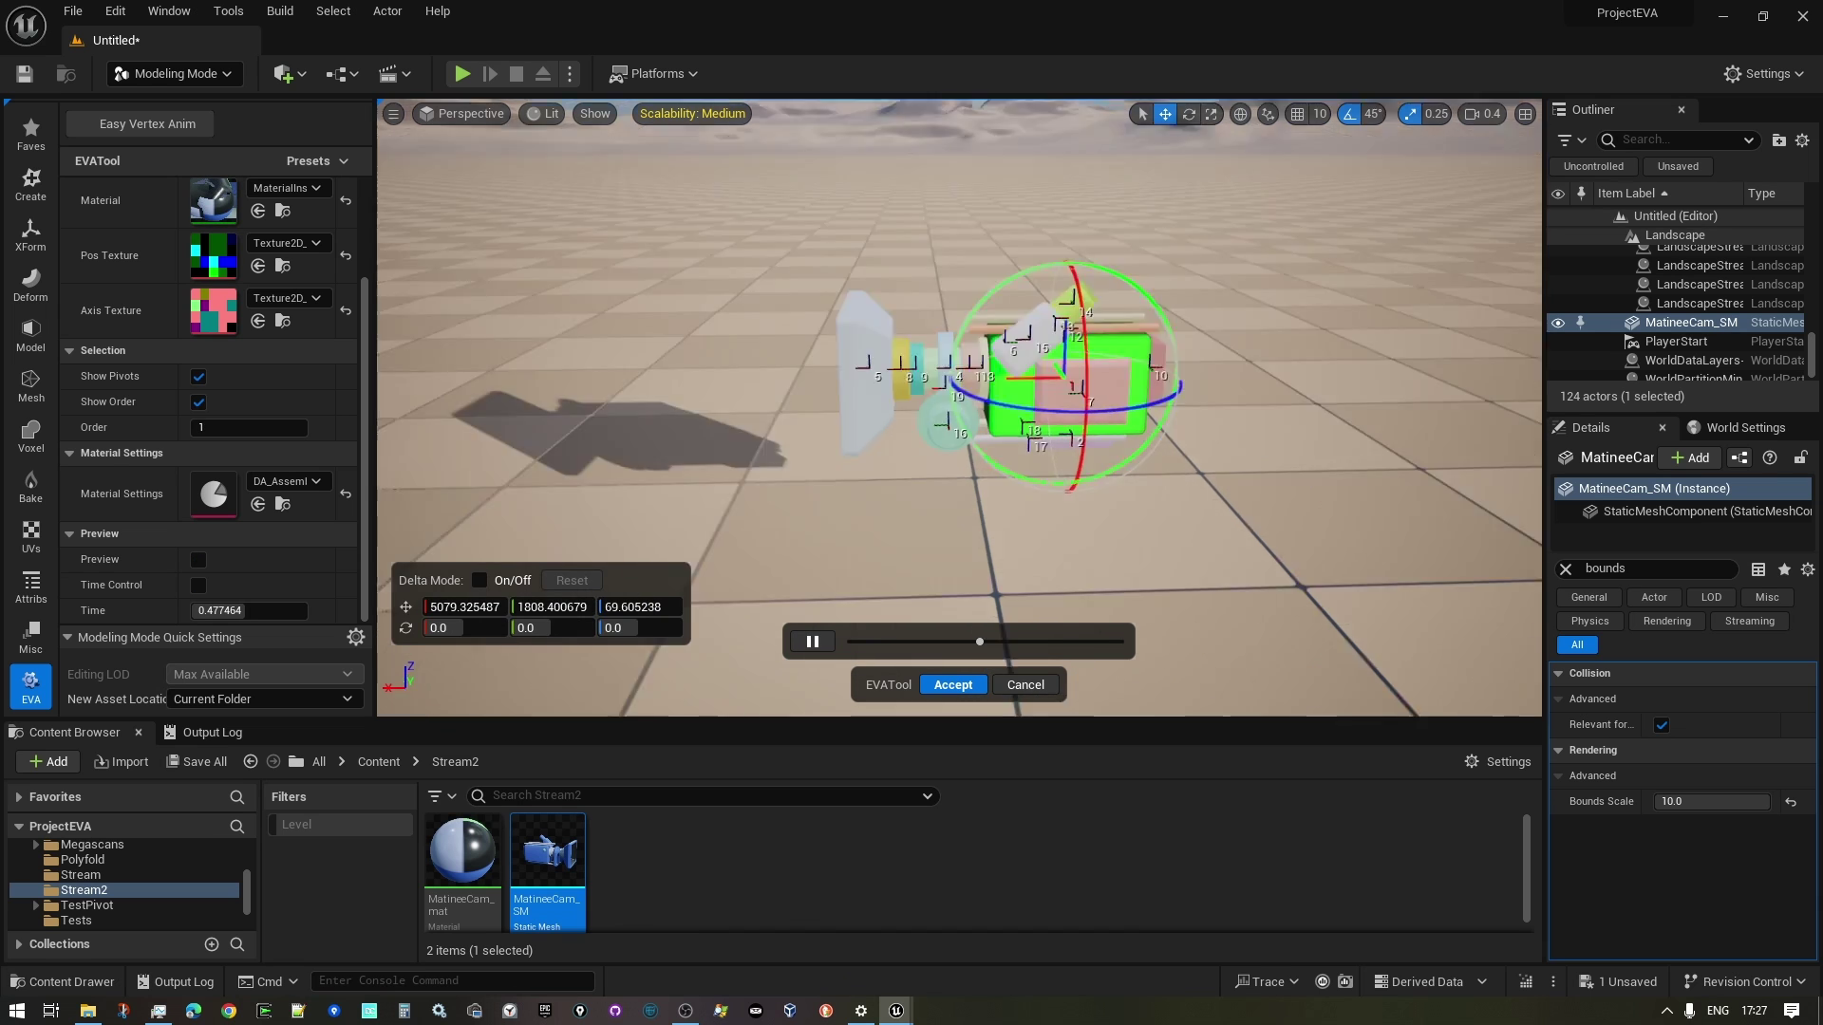
Step: Frame and orbit around the green camera body, then rerun Make Order to renumber the parts
key("f")
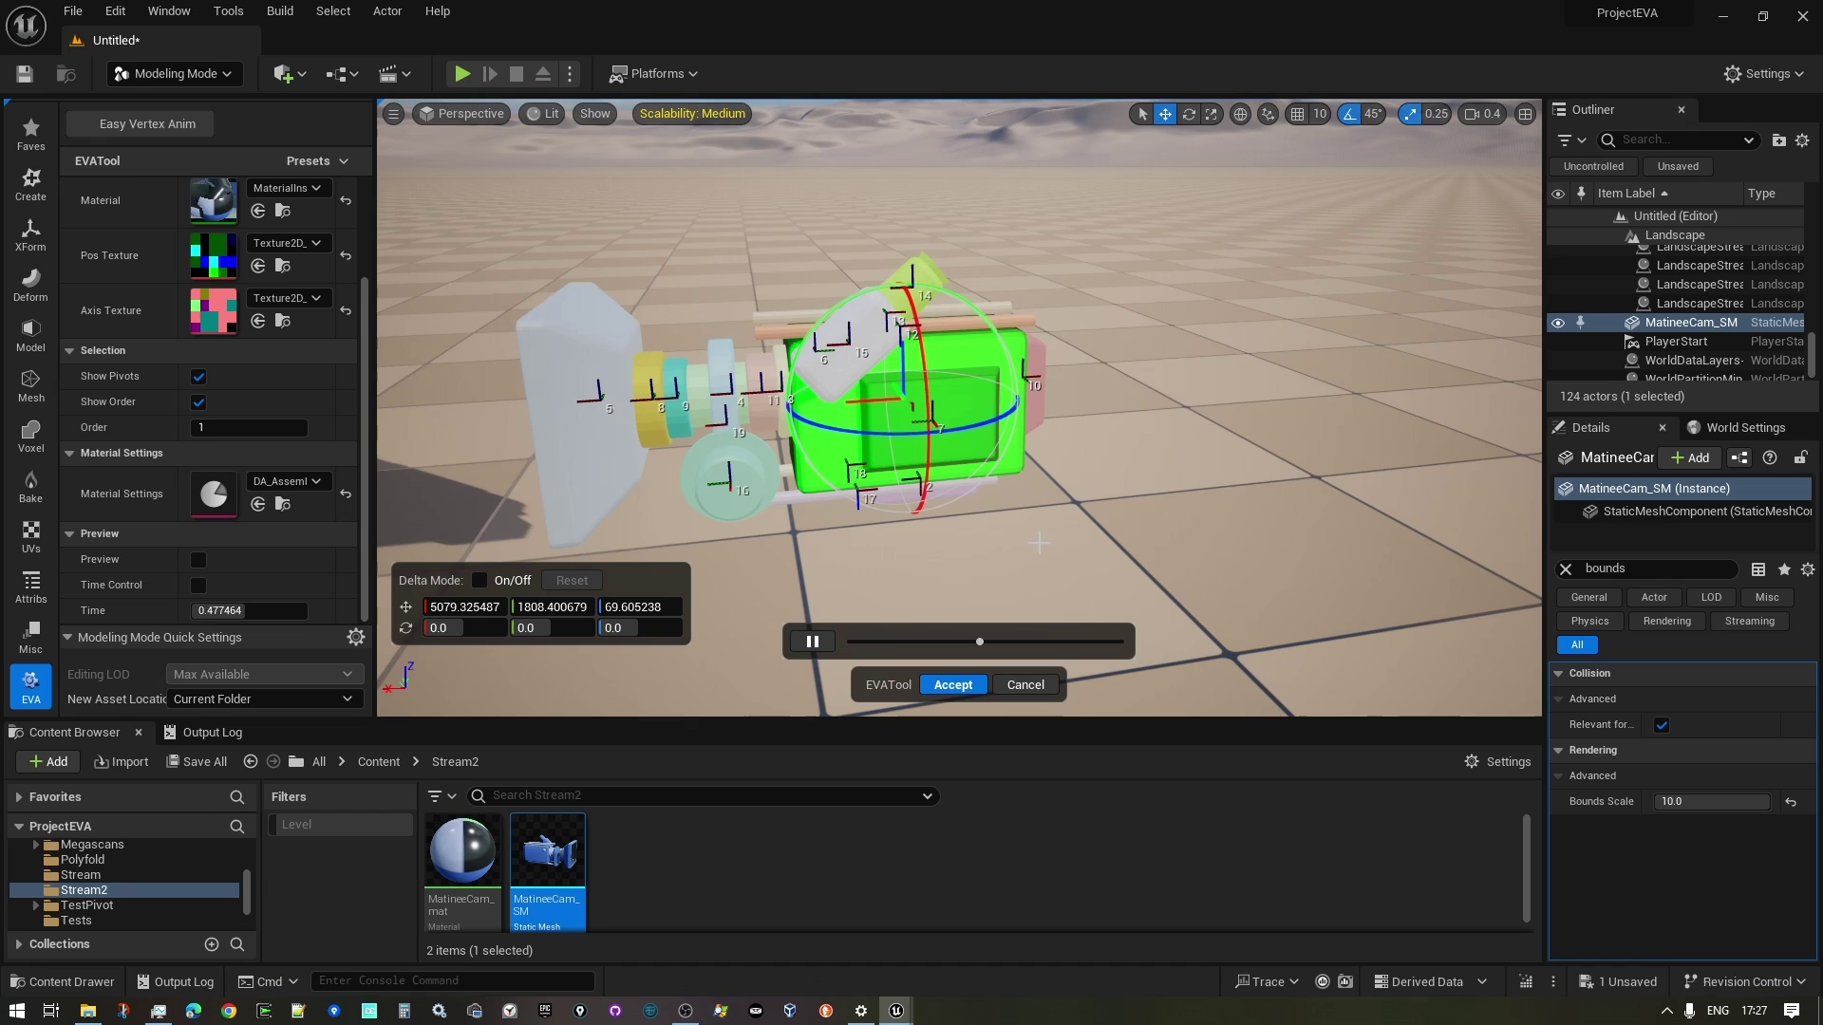
mouse_move(1132, 468)
left_mouse_down("alt")
mouse_move(1017, 404)
mouse_move(1108, 513)
left_mouse_up("alt")
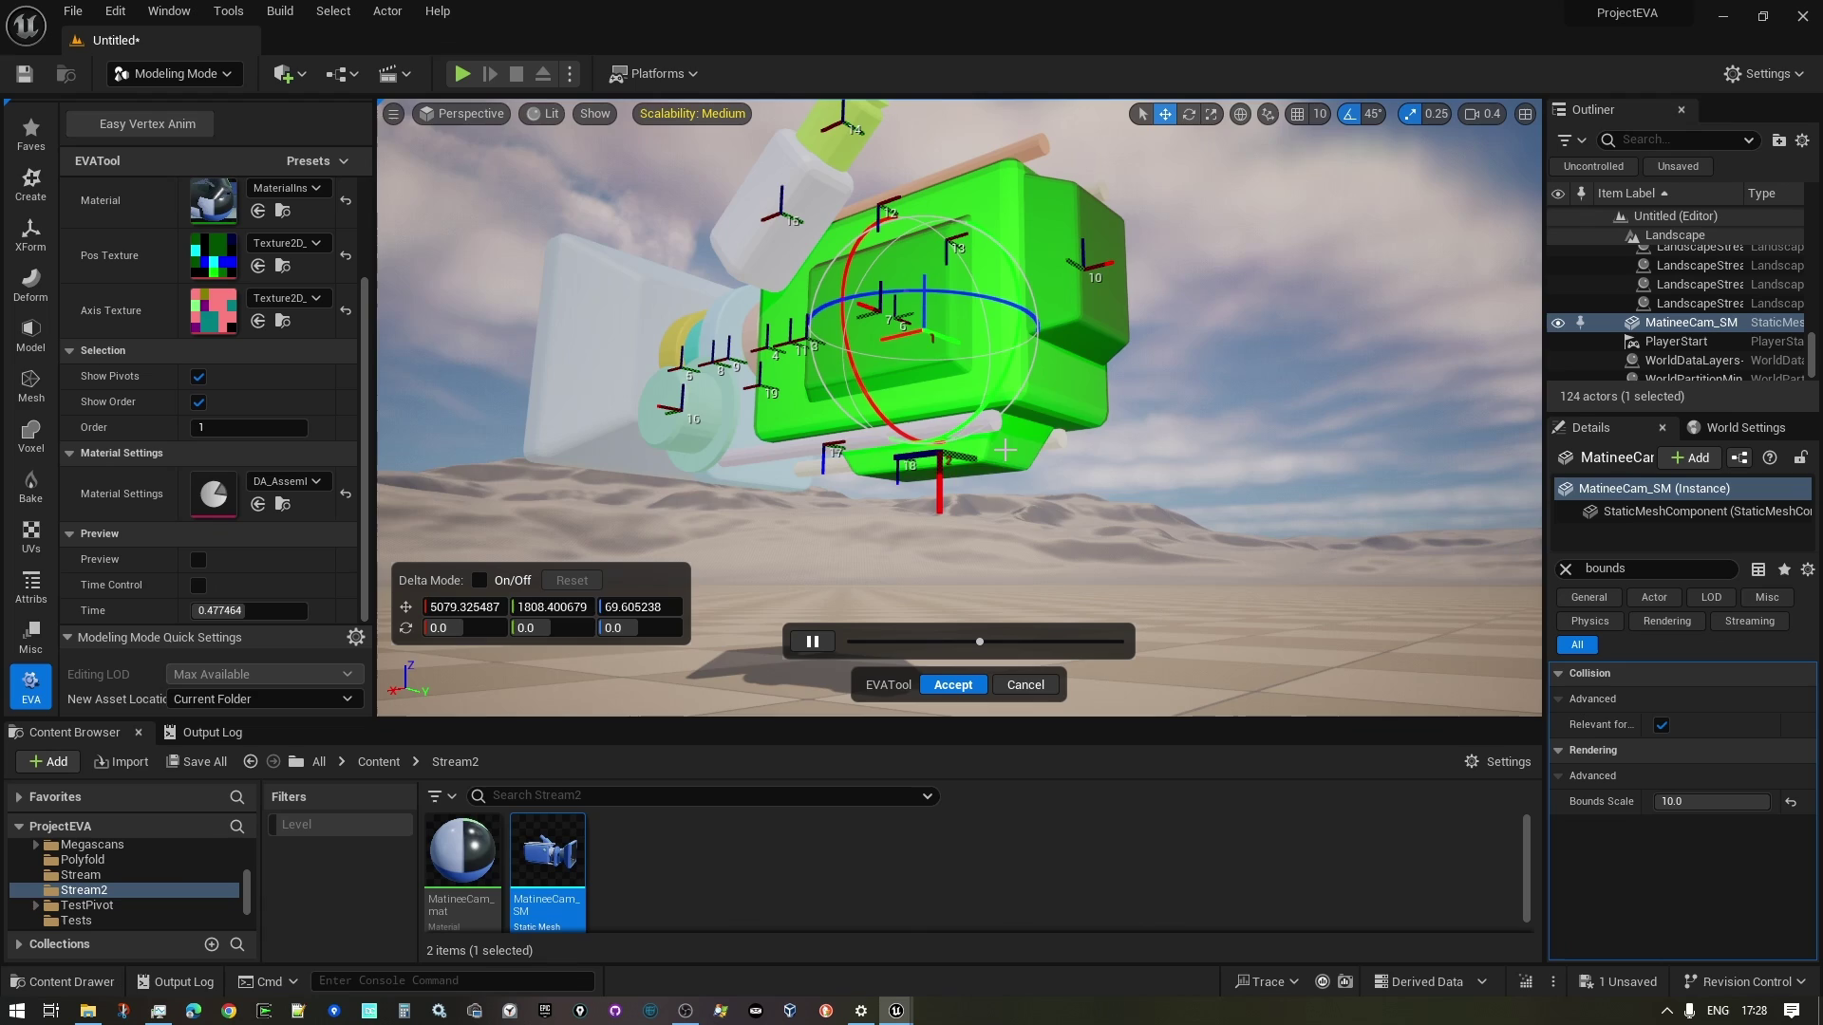
left_click_drag(1005, 452, 883, 457, "alt")
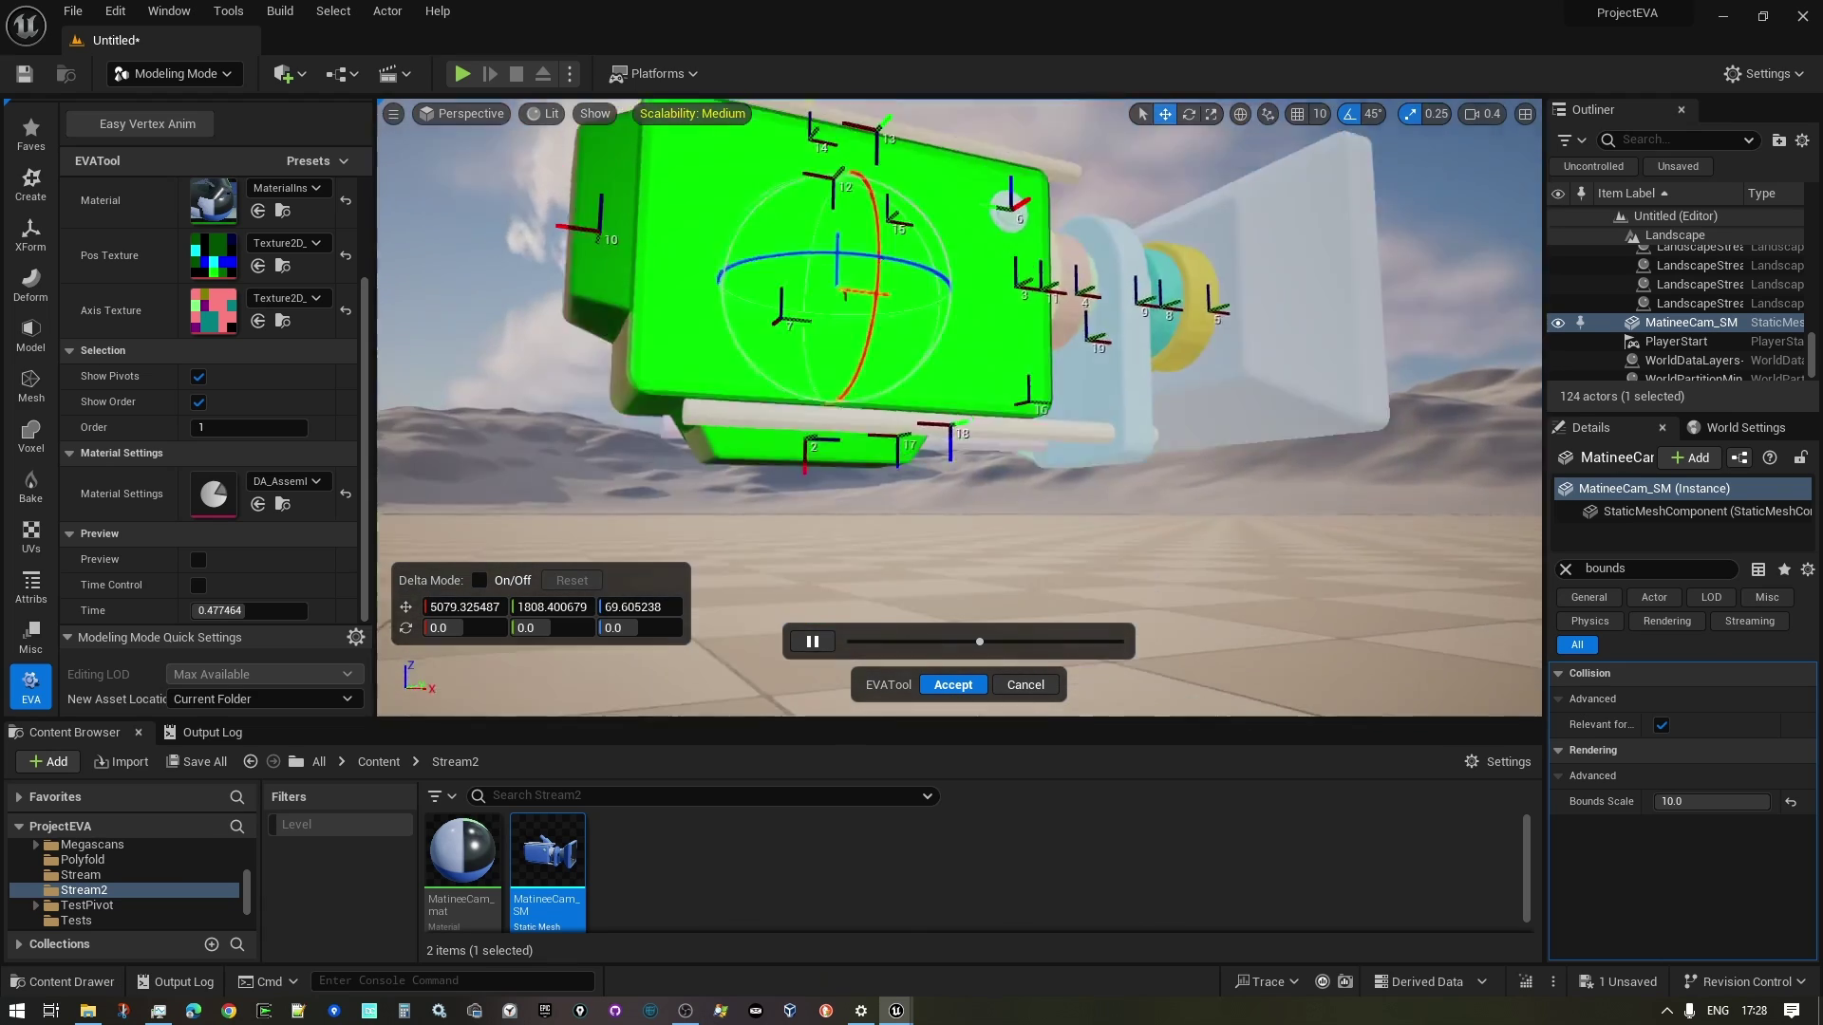
scroll(1011, 211, "up", 5)
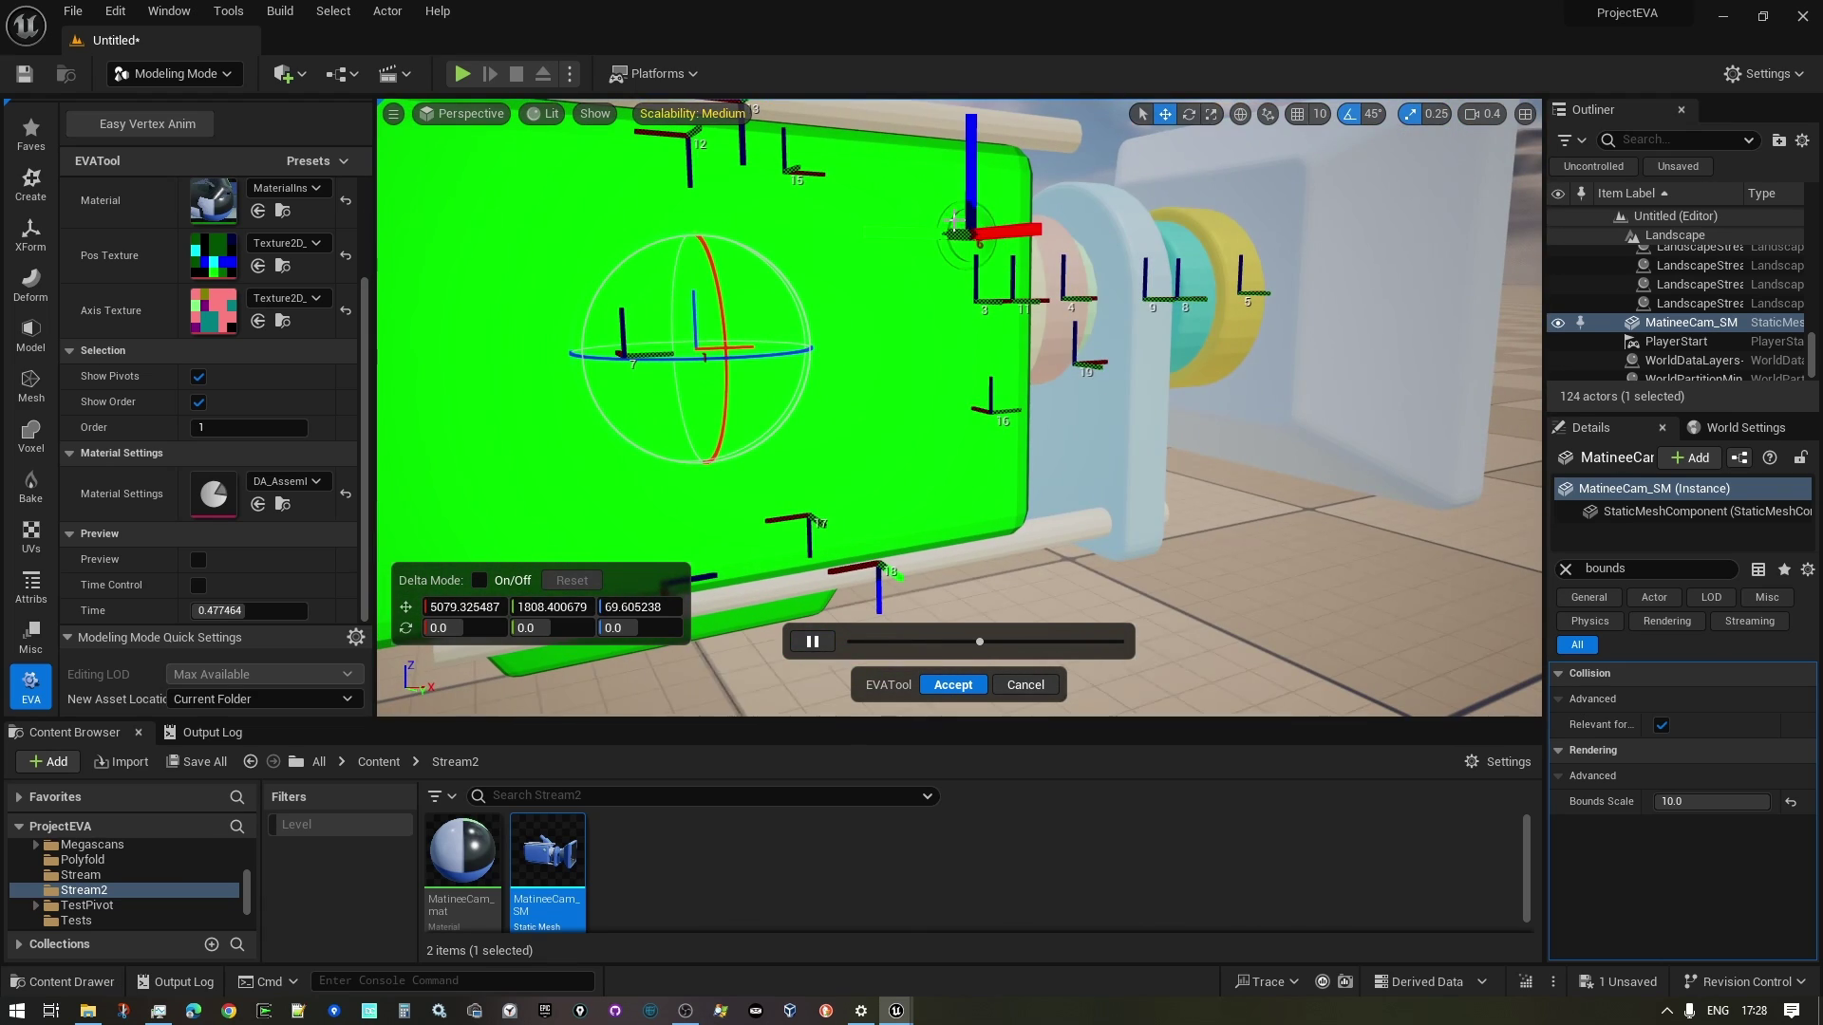
left_click_drag(1217, 432, 883, 428, "alt")
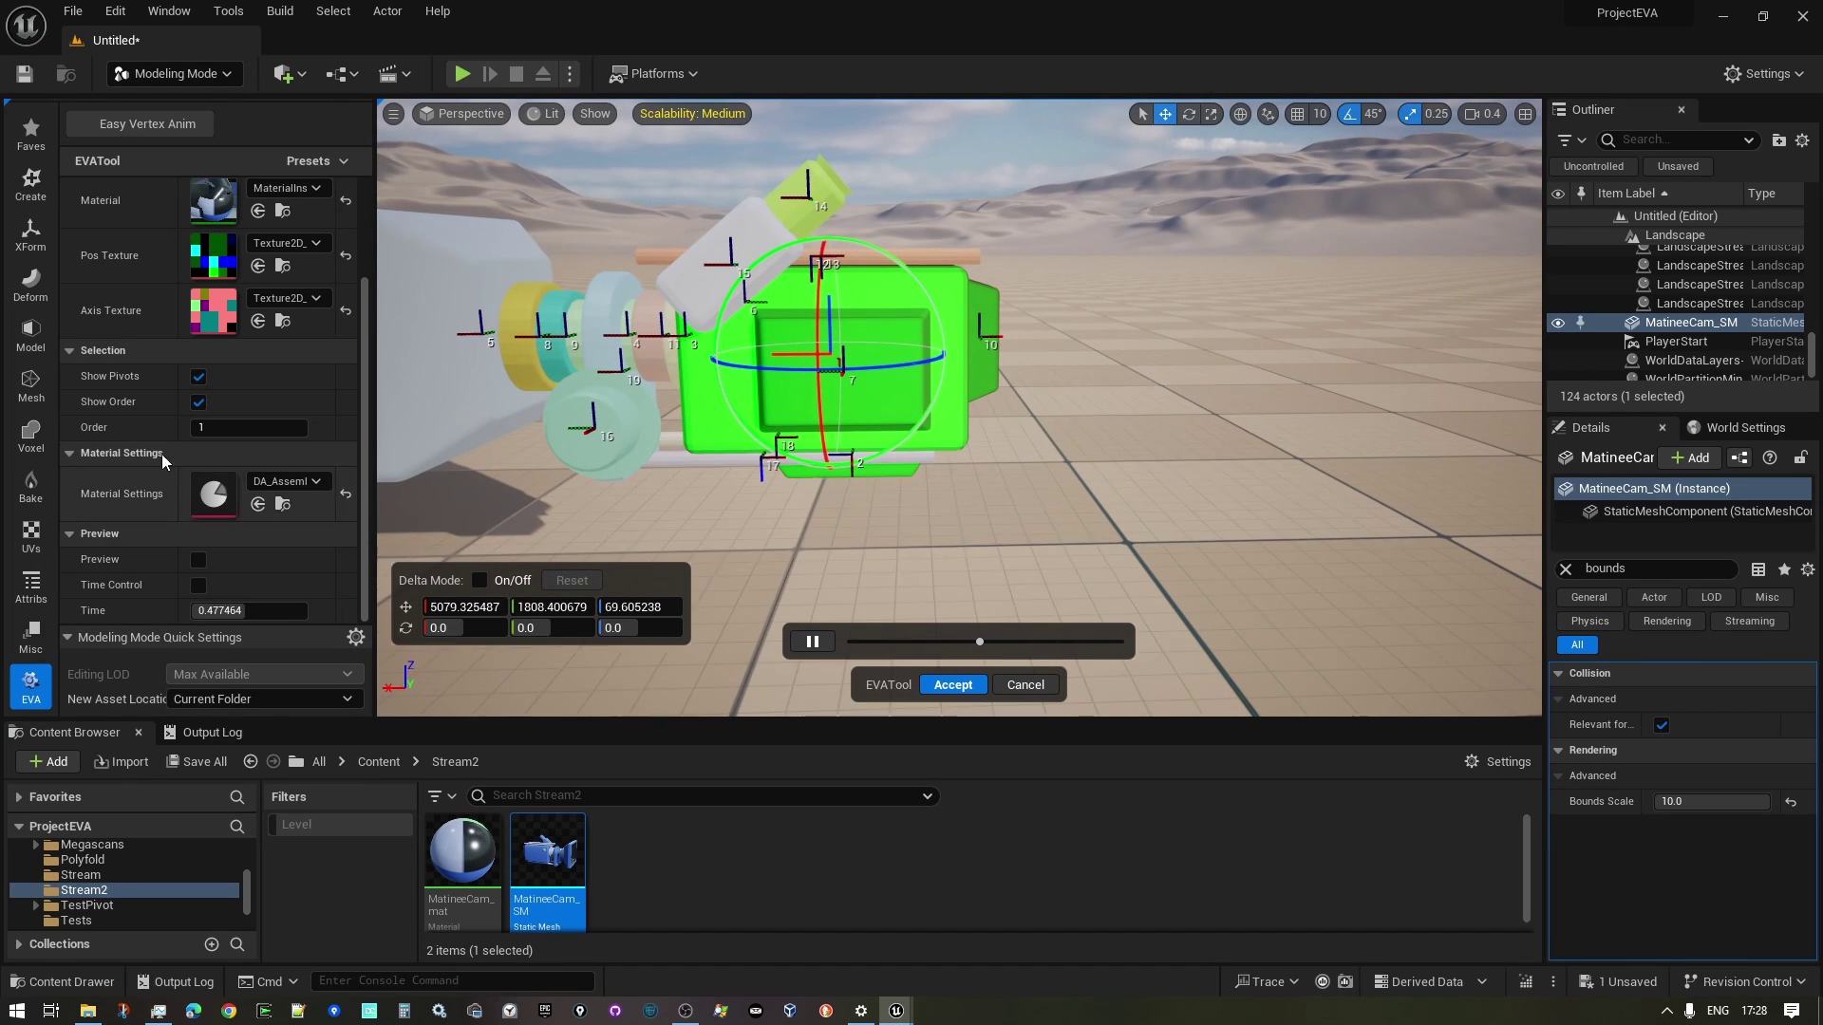
scroll(162, 454, "up", 3)
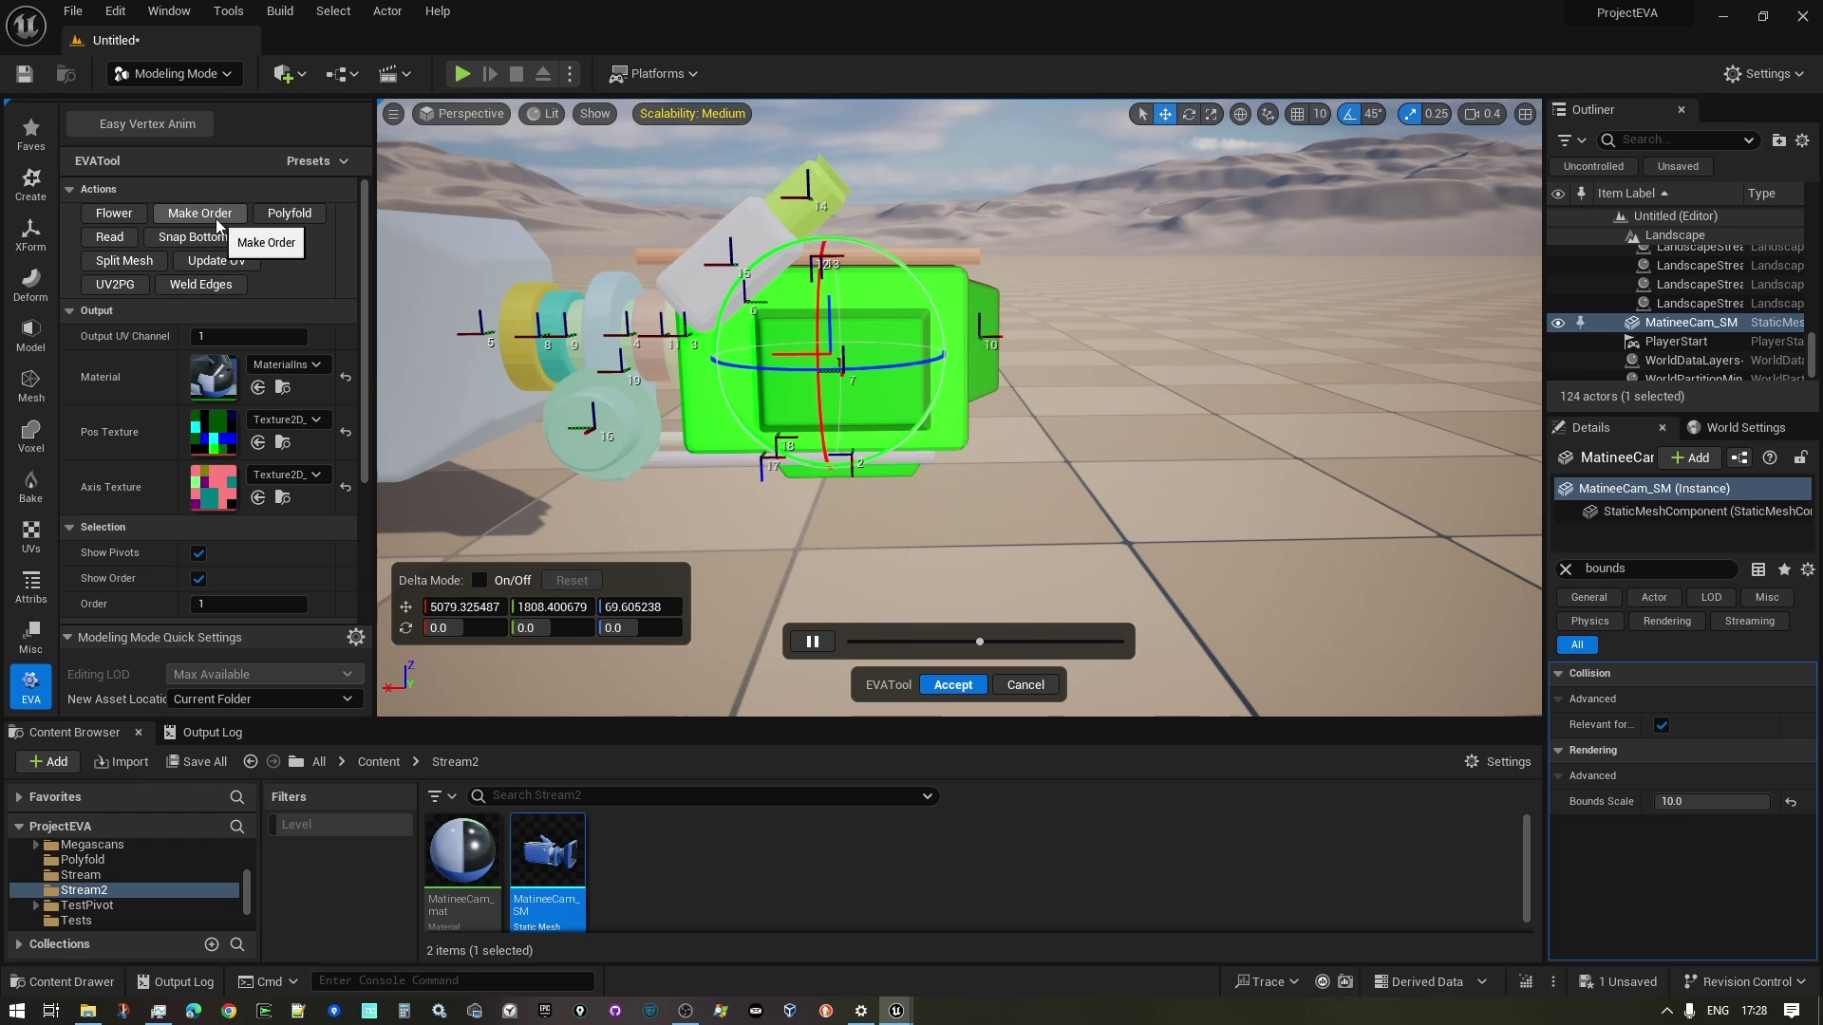
left_click(492, 335, "ctrl")
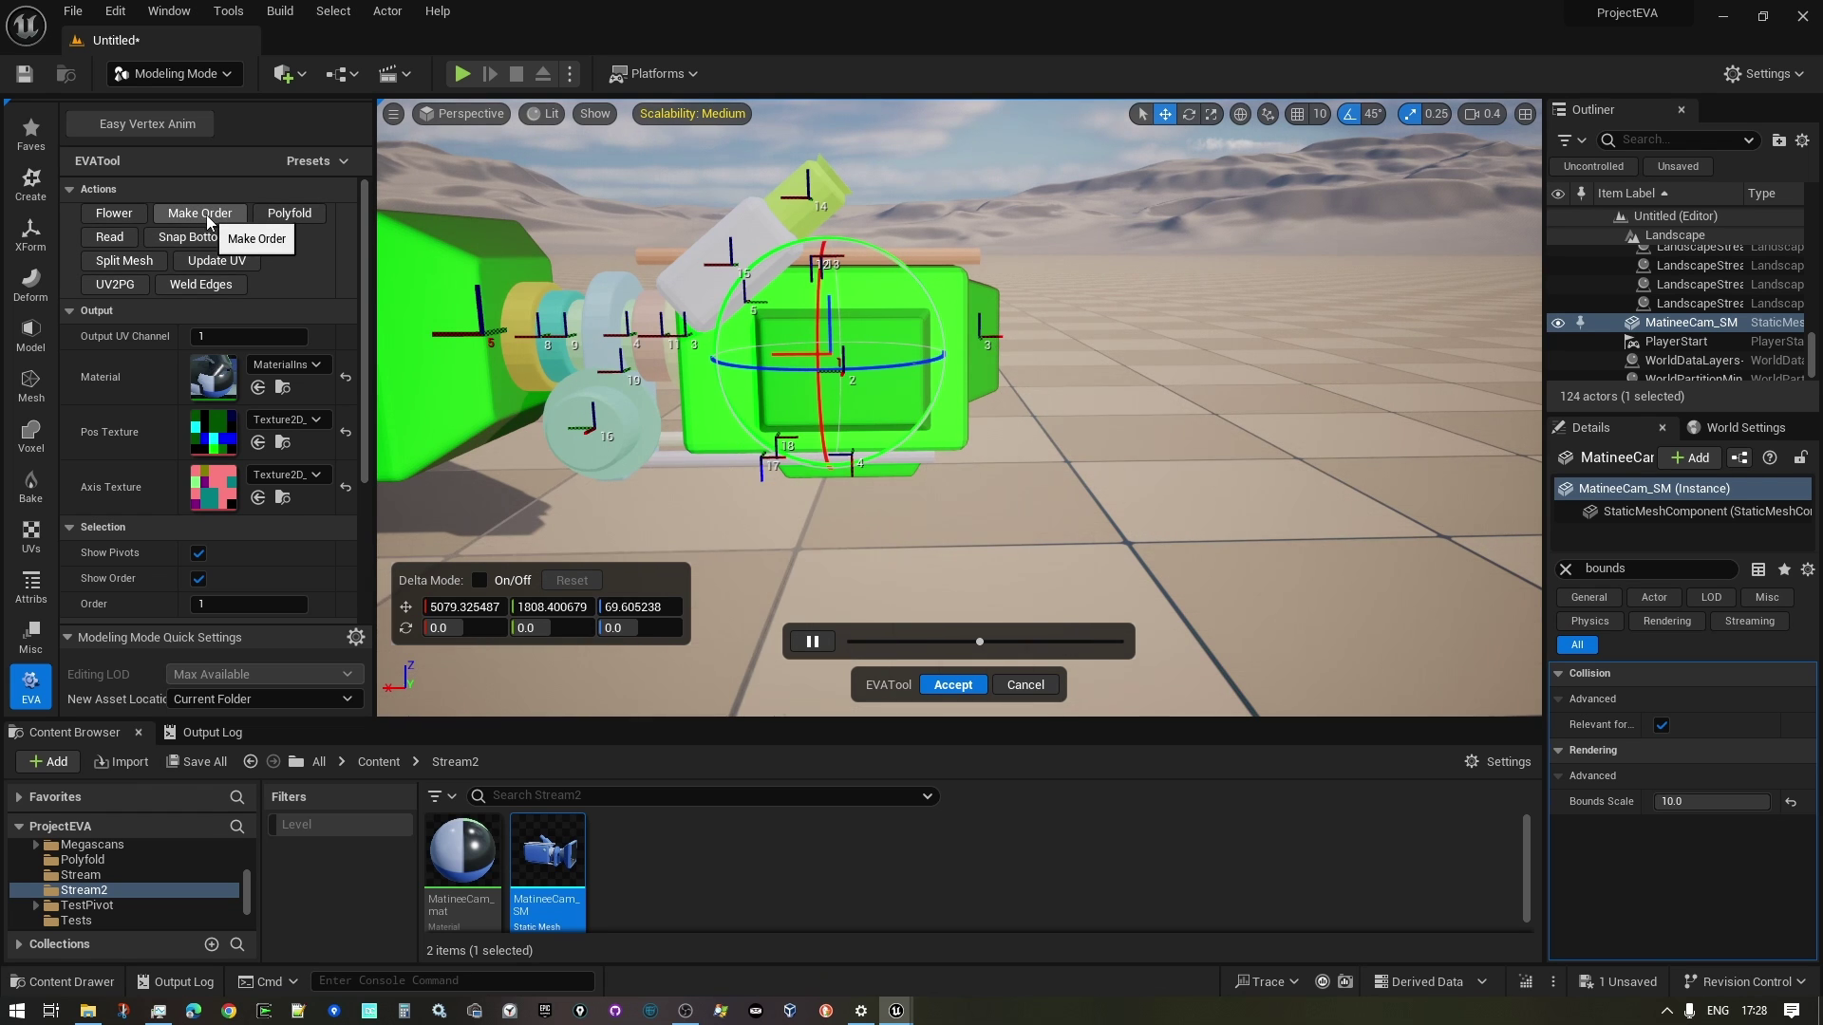
left_click(207, 218)
Step: Preview the textured mesh, rewind the timeline to the start, and scrub forward through the assembly
left_click(812, 641)
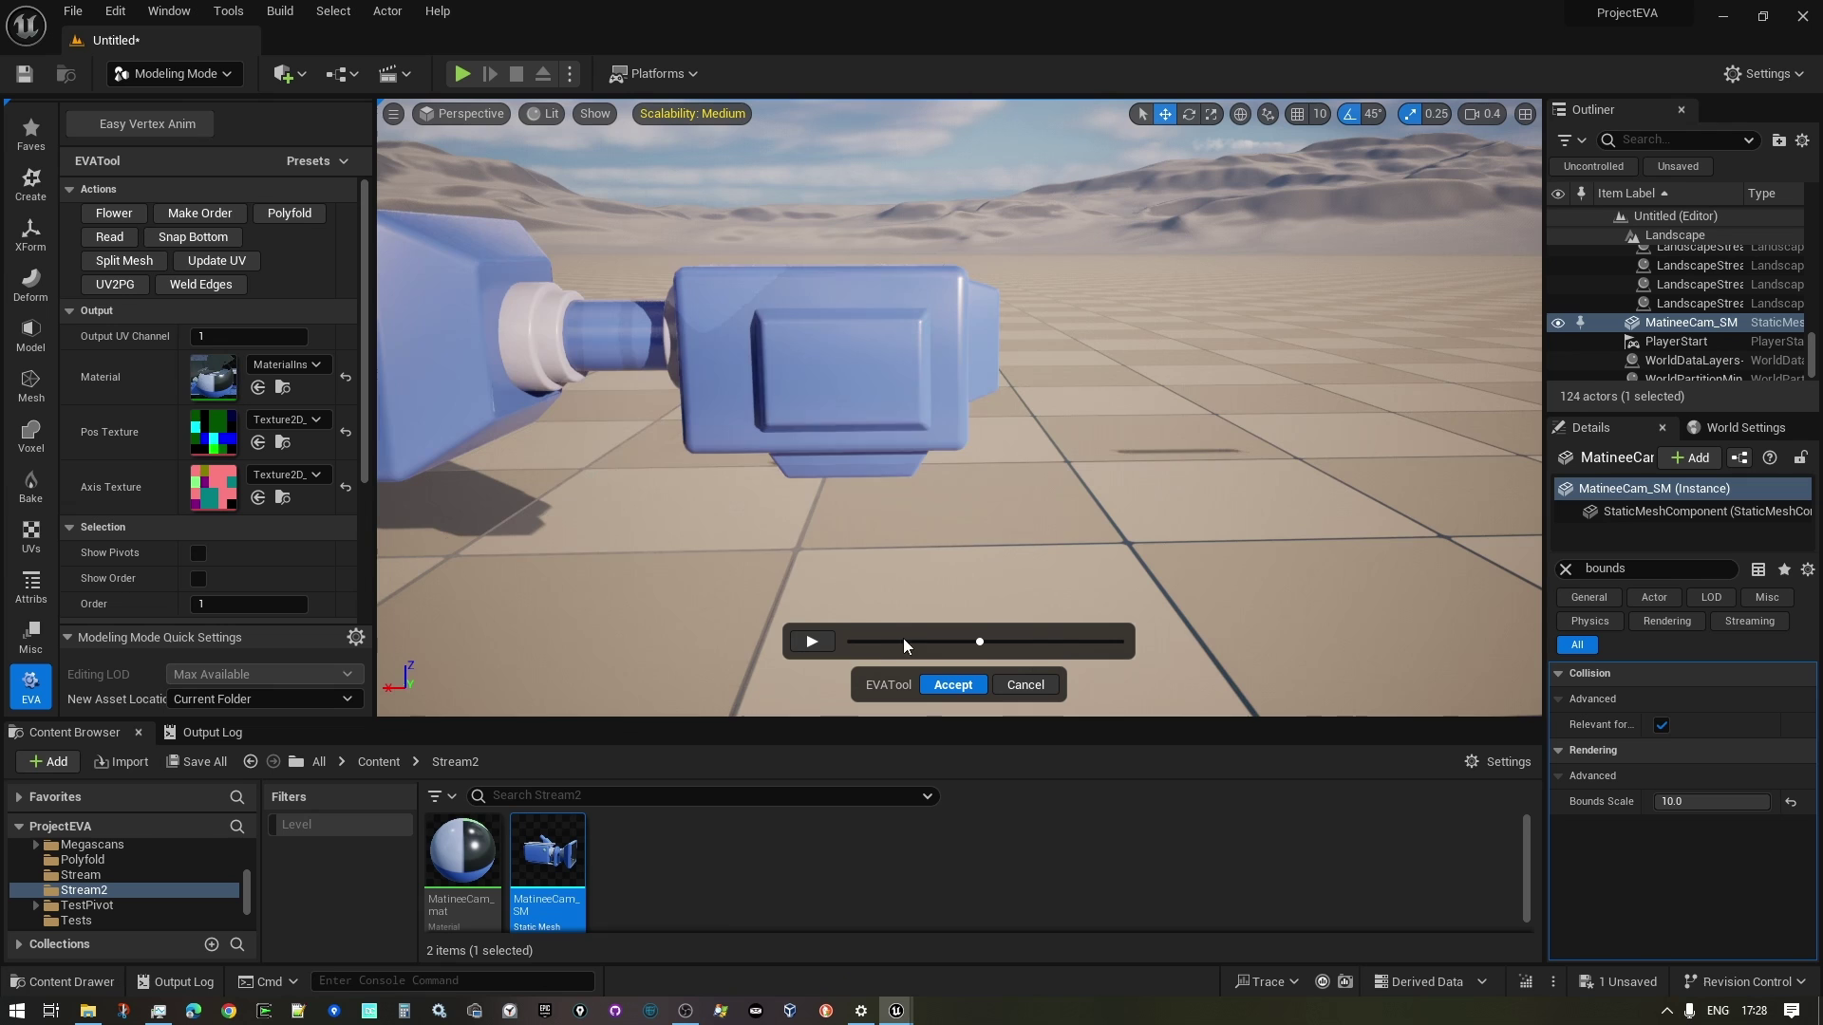
mouse_move(978, 645)
left_mouse_down()
mouse_move(814, 642)
mouse_move(925, 639)
left_mouse_up()
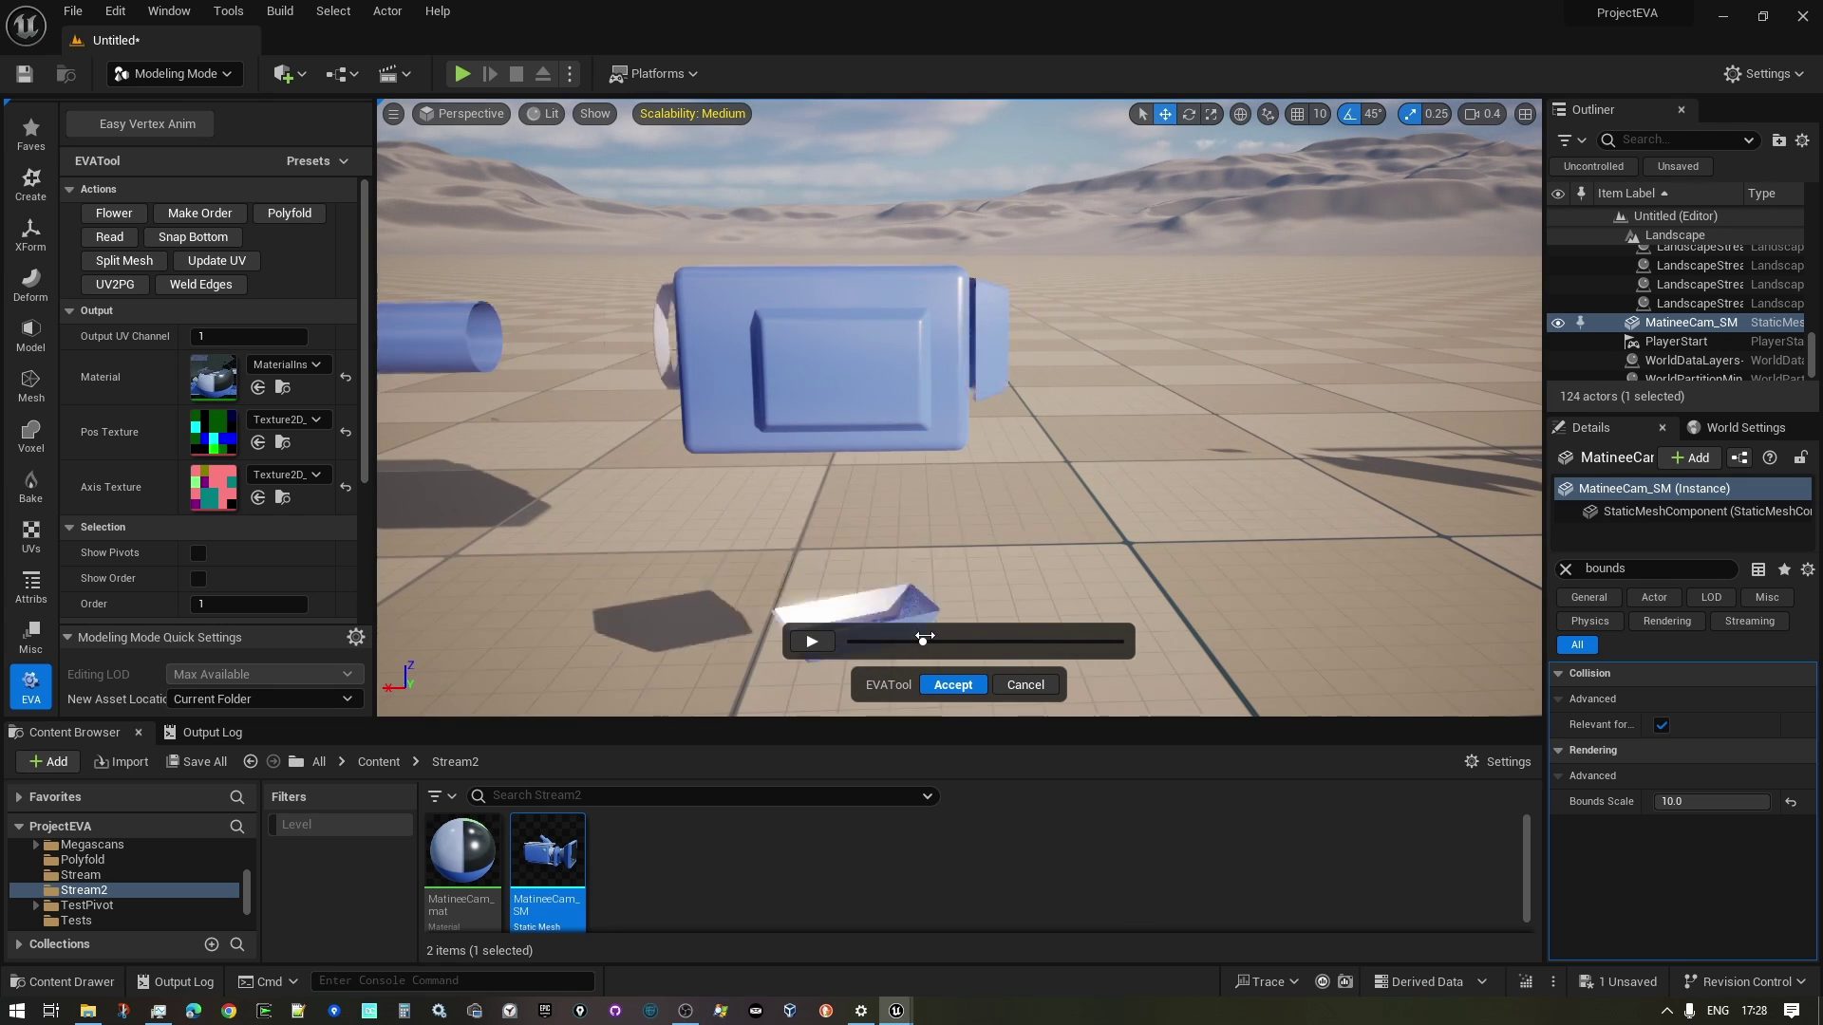
mouse_move(924, 639)
left_mouse_down()
mouse_move(1003, 644)
mouse_move(896, 641)
left_mouse_up()
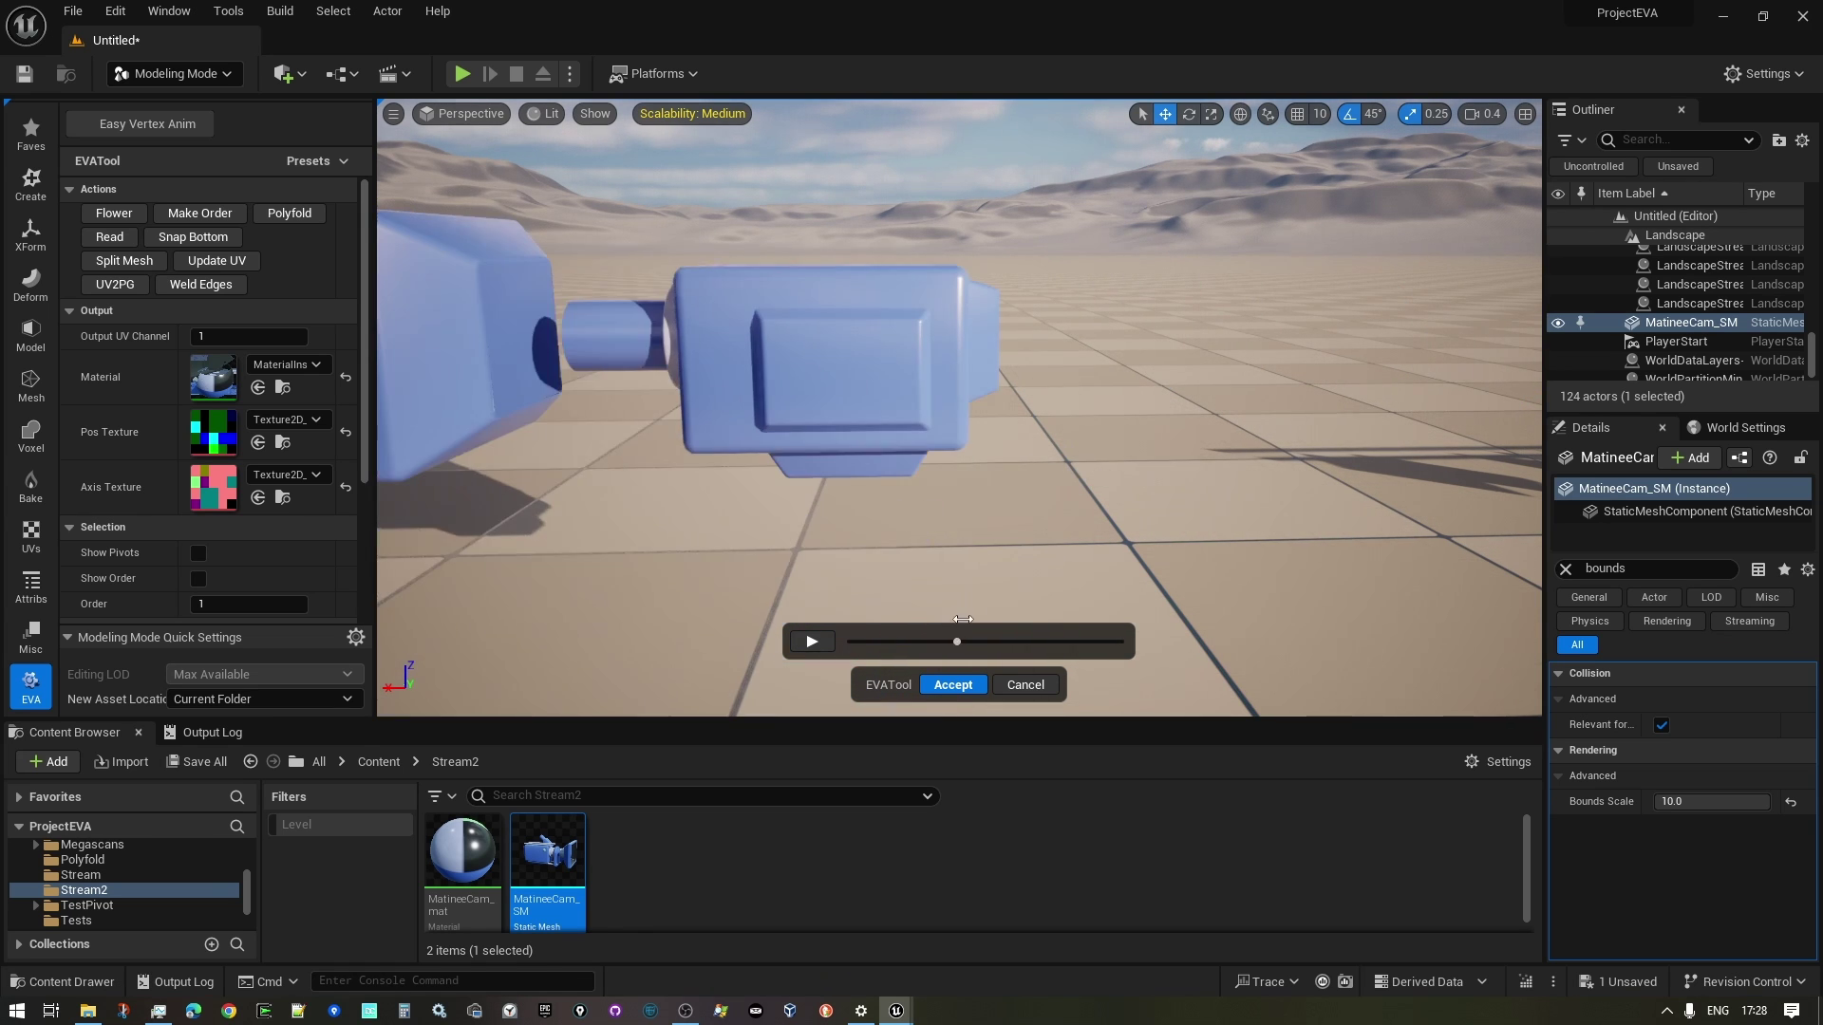
Step: Select piece 12 and change its order, committing 13 and then 6
right_click_drag(1027, 334, 1027, 334)
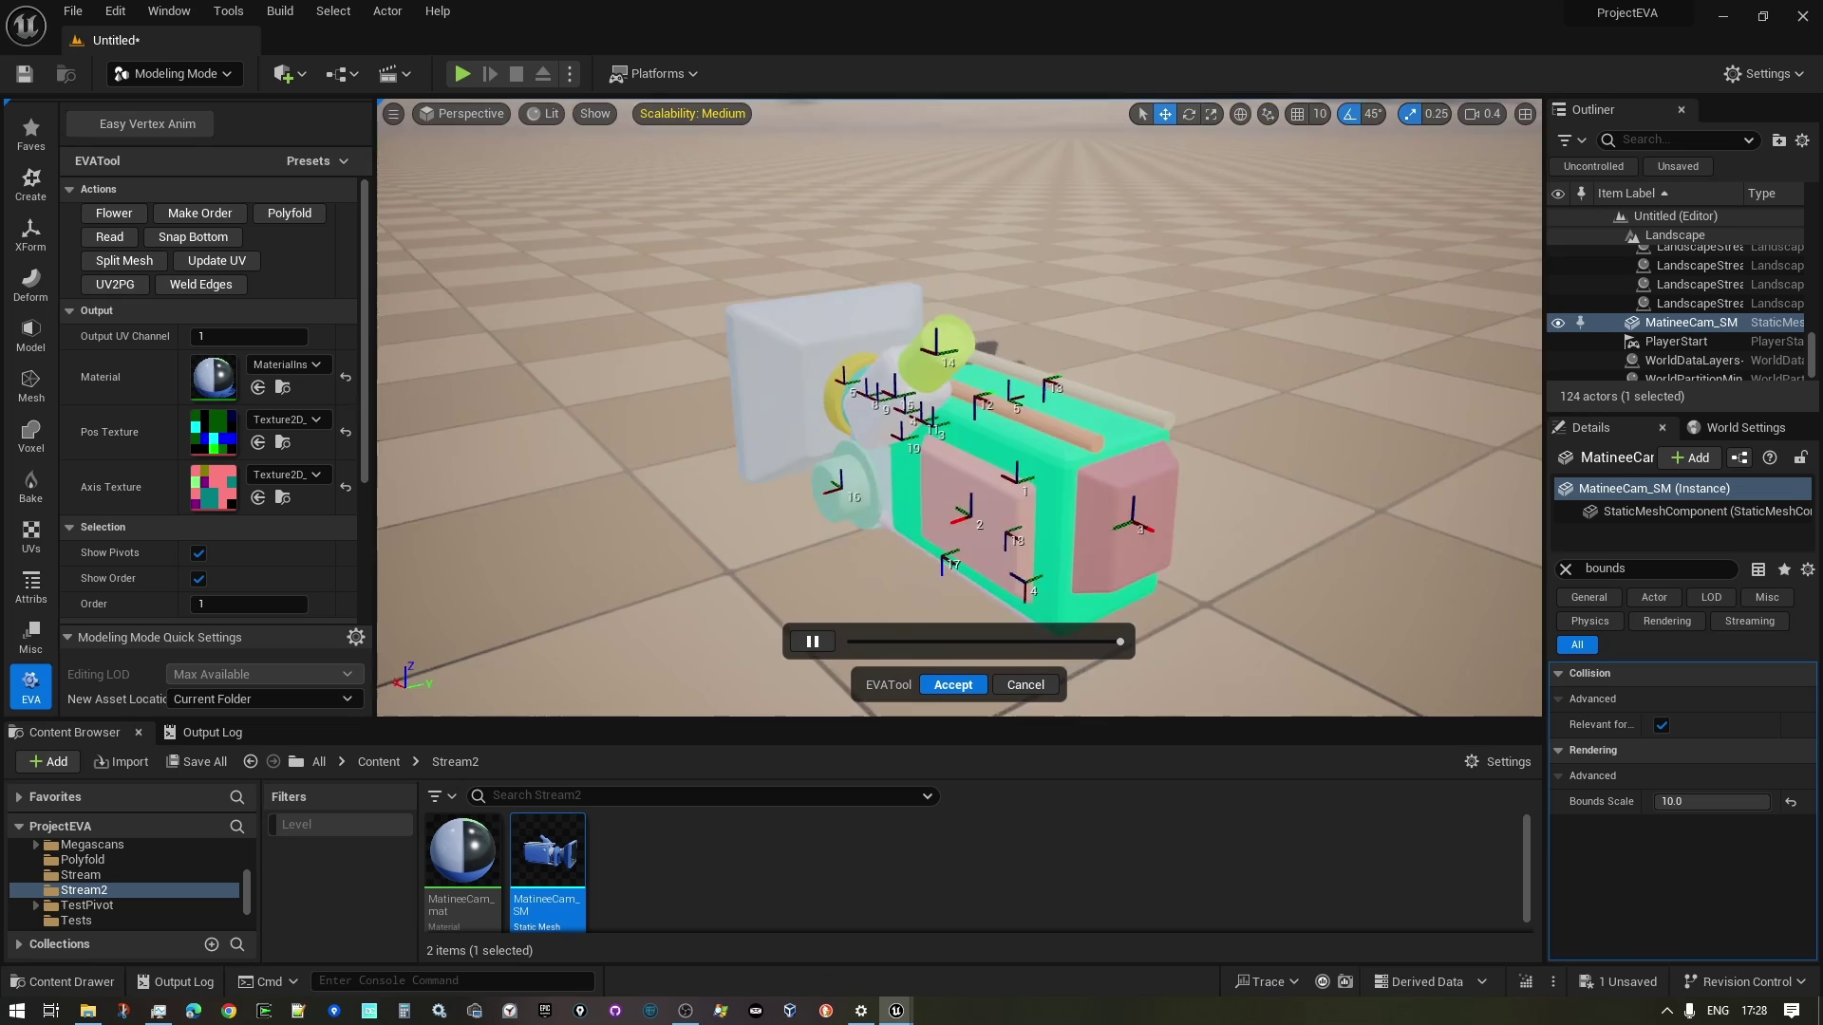
left_click(1028, 335)
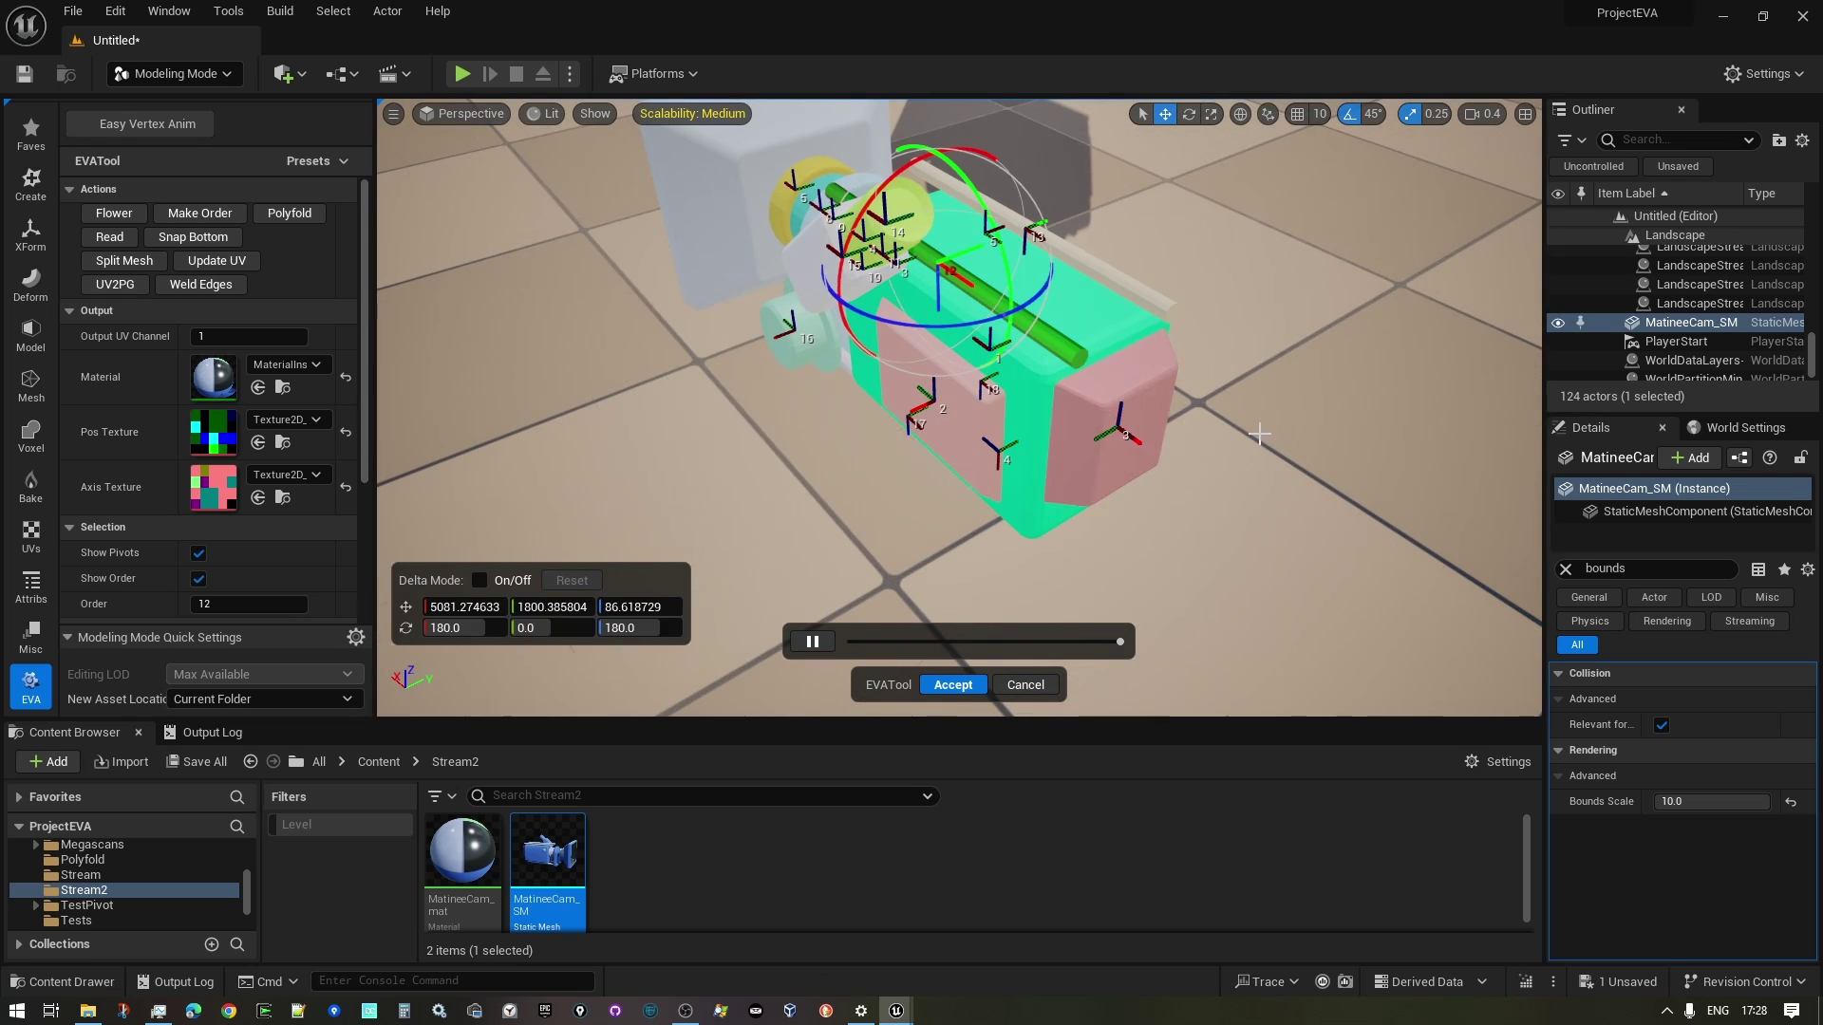
right_click_drag(1259, 433, 446, 580)
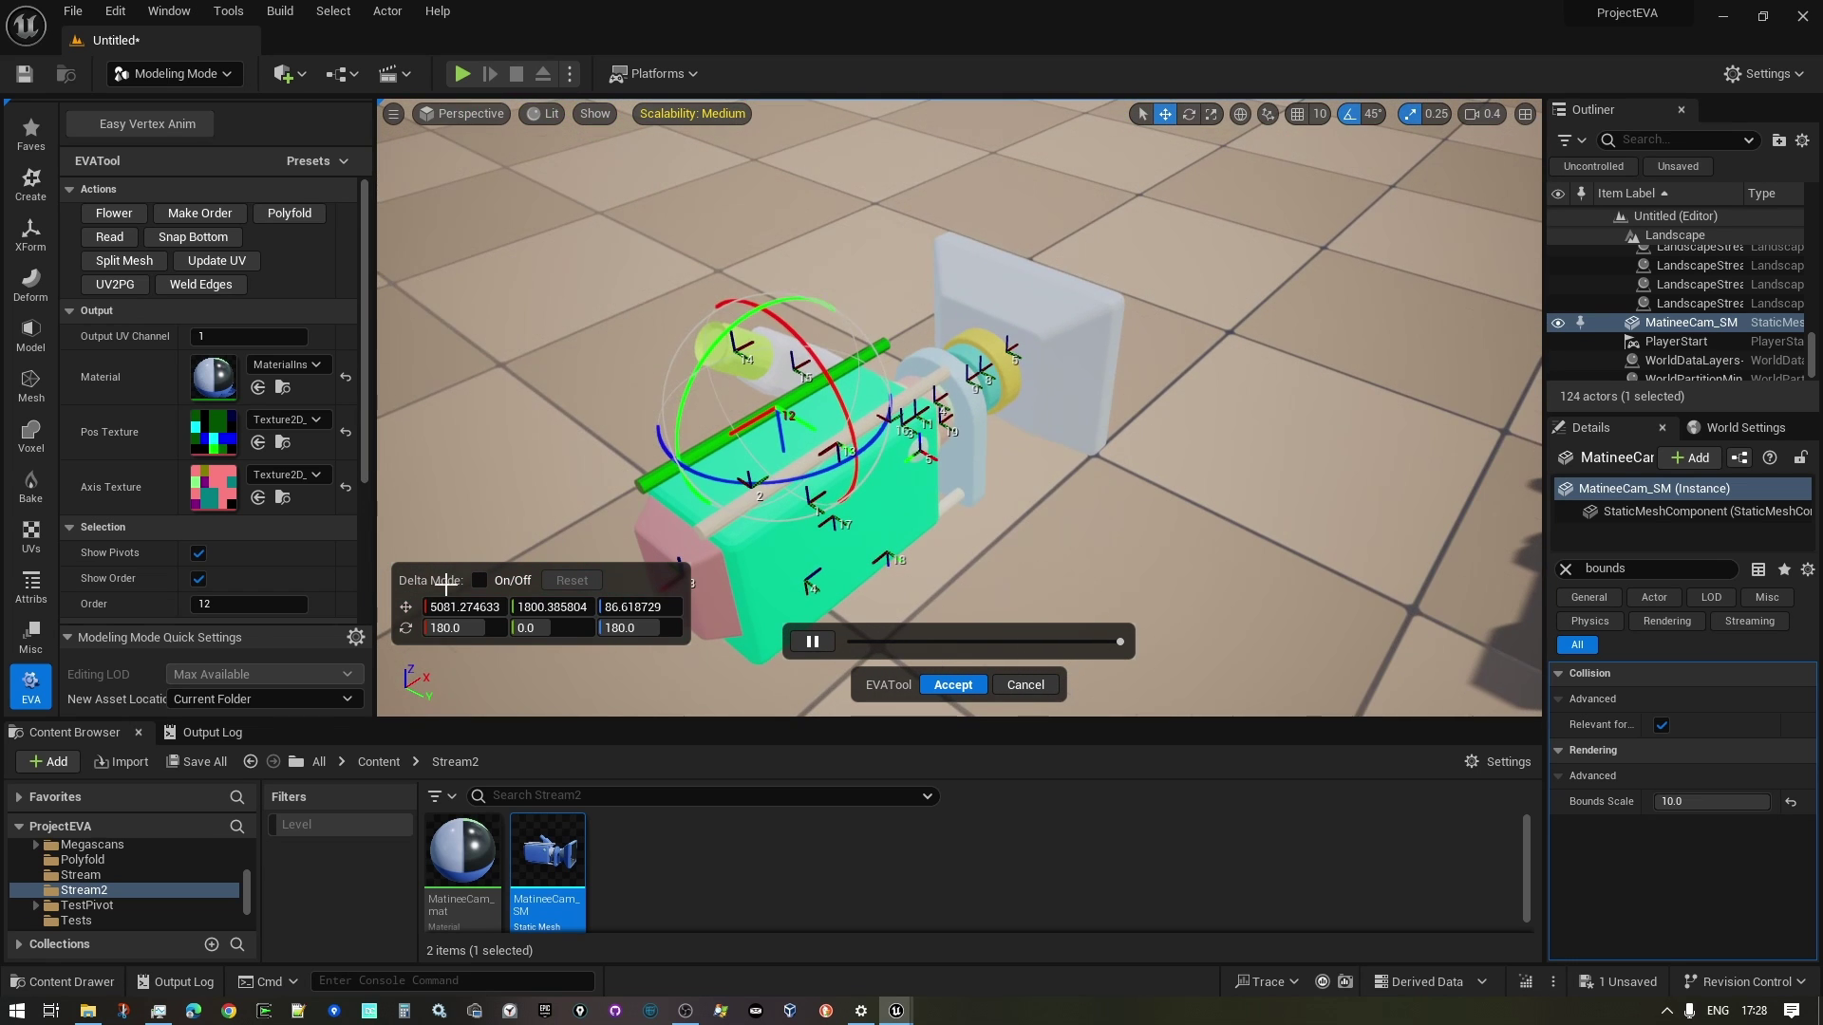
type("13")
key("Return")
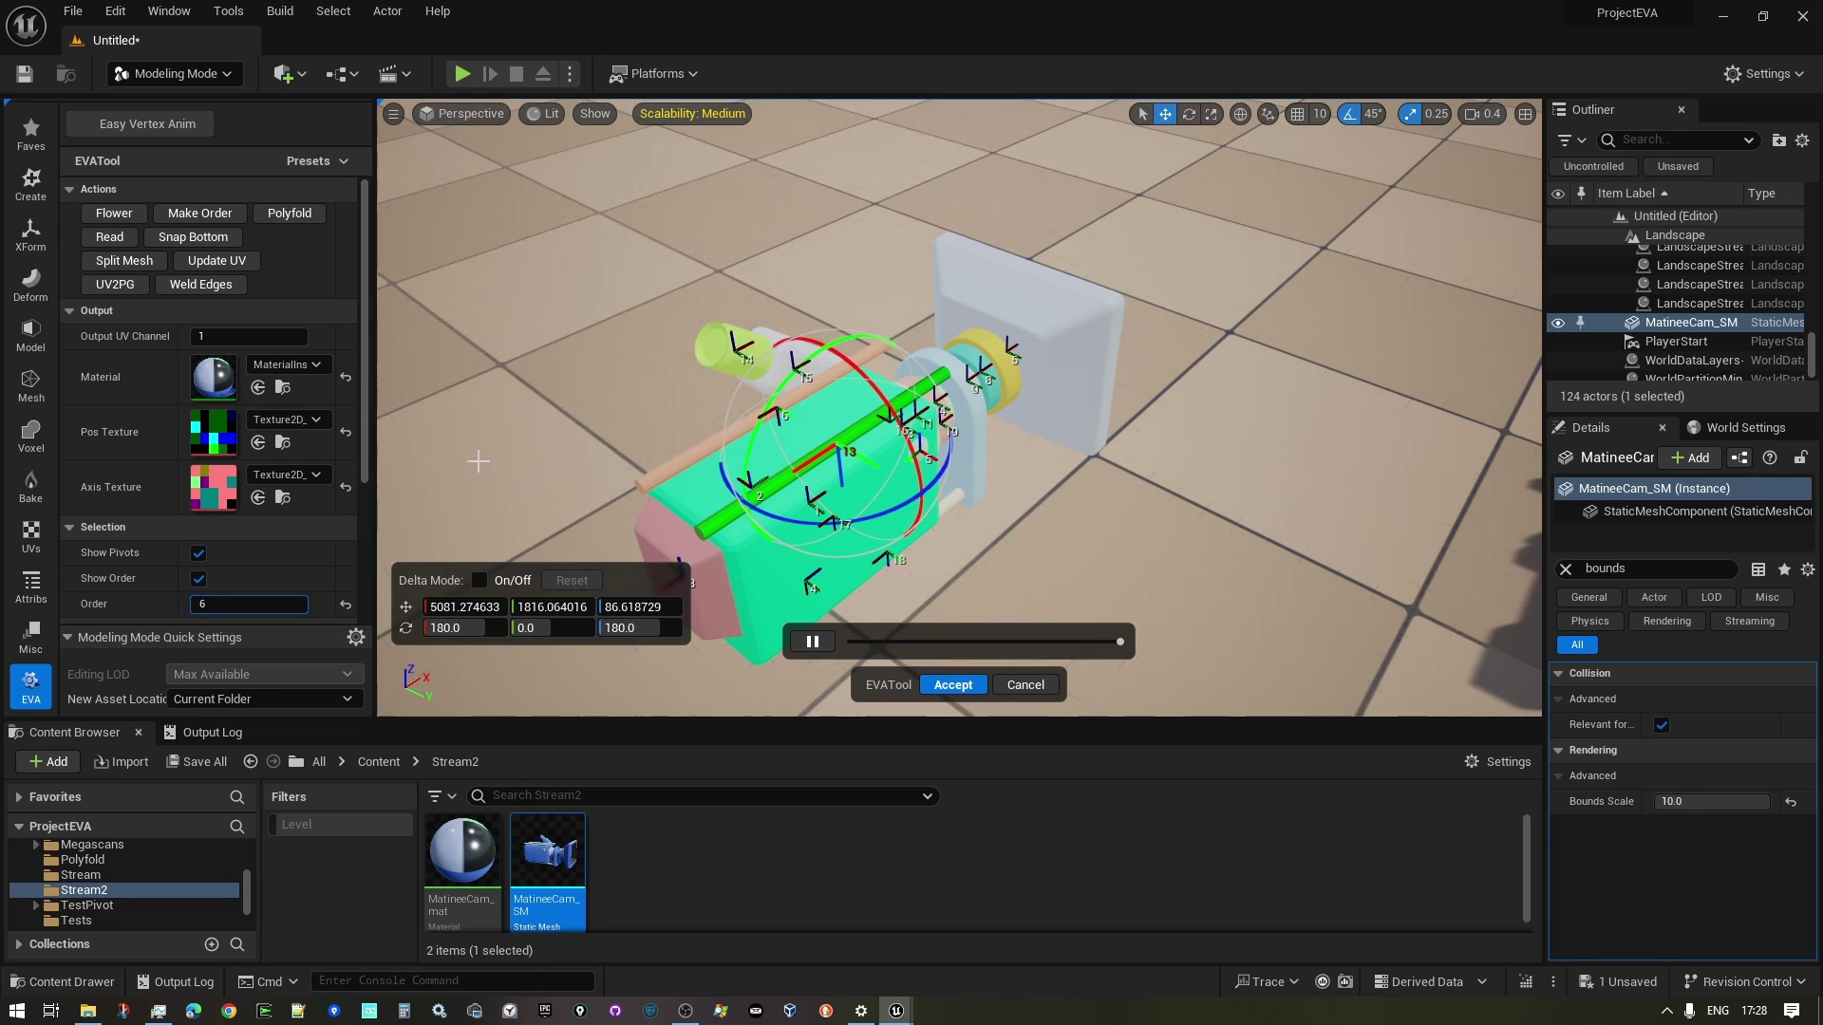
key("Return")
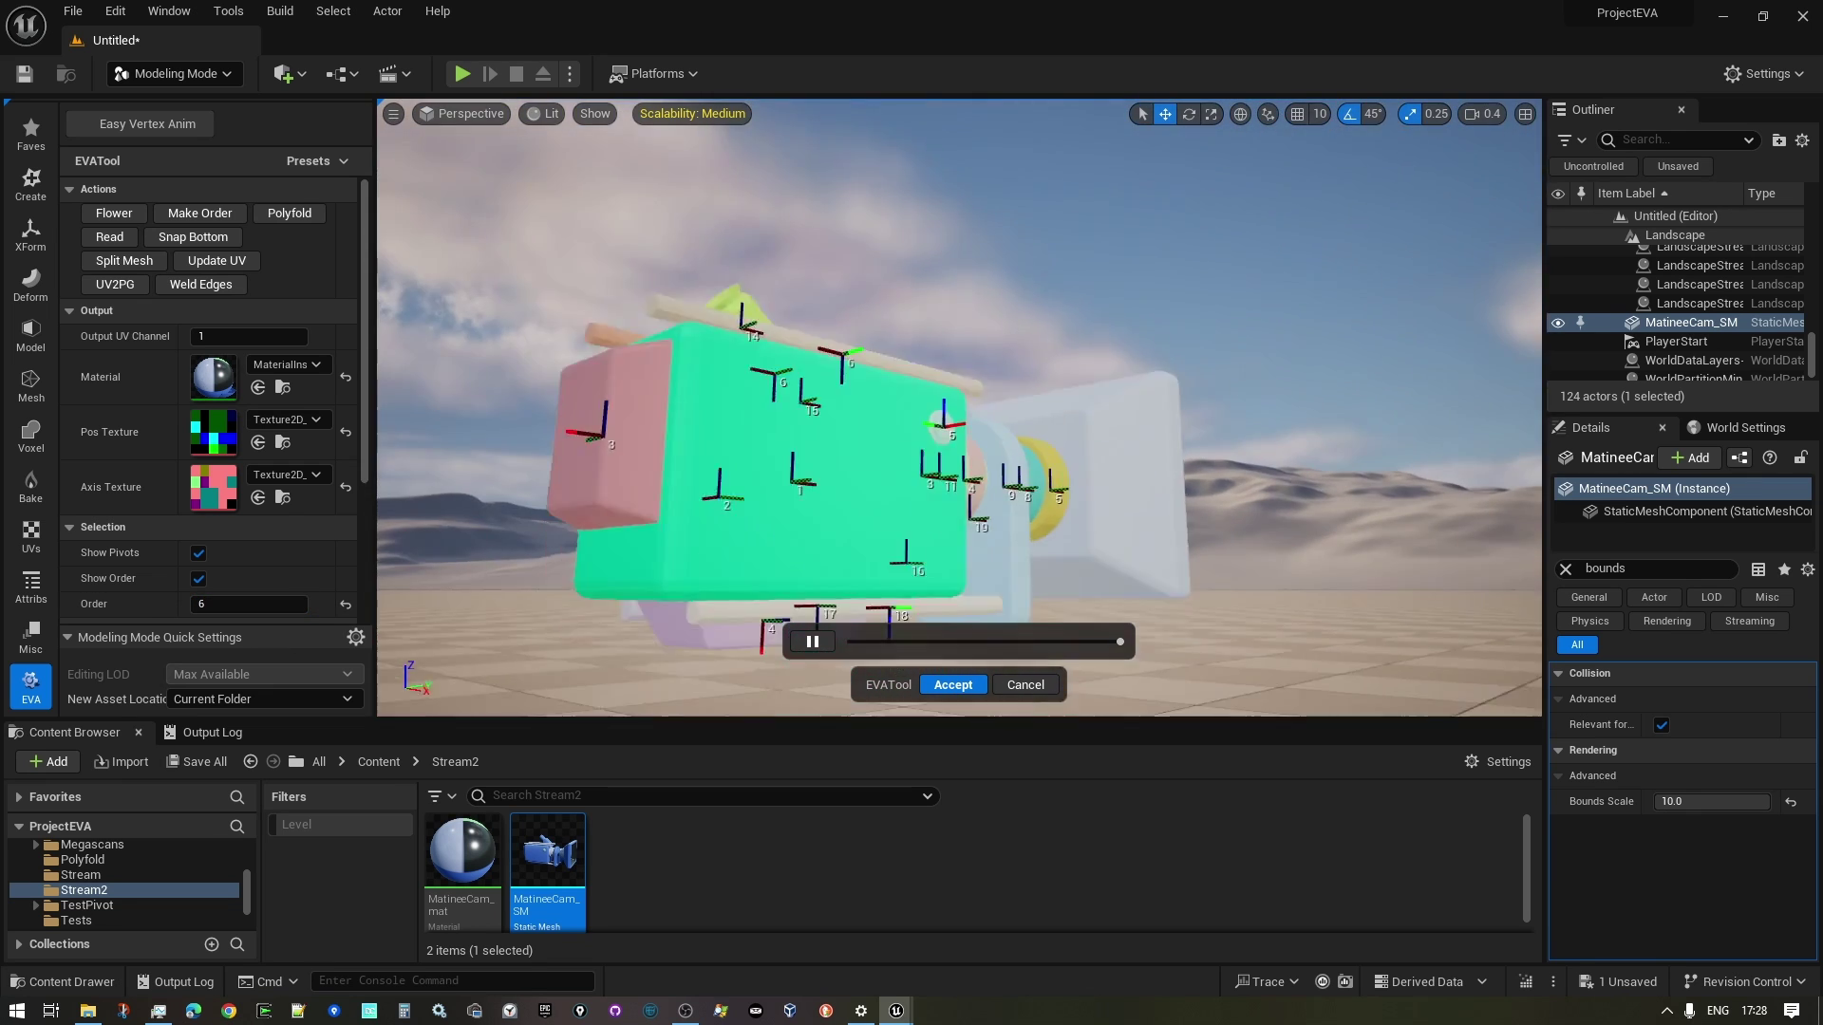
Step: Set both long green handle cylinders, starting with piece 18, to order 6
mouse_move(468, 470)
right_mouse_down()
mouse_move(513, 428)
mouse_move(598, 400)
right_mouse_up()
left_click(958, 469)
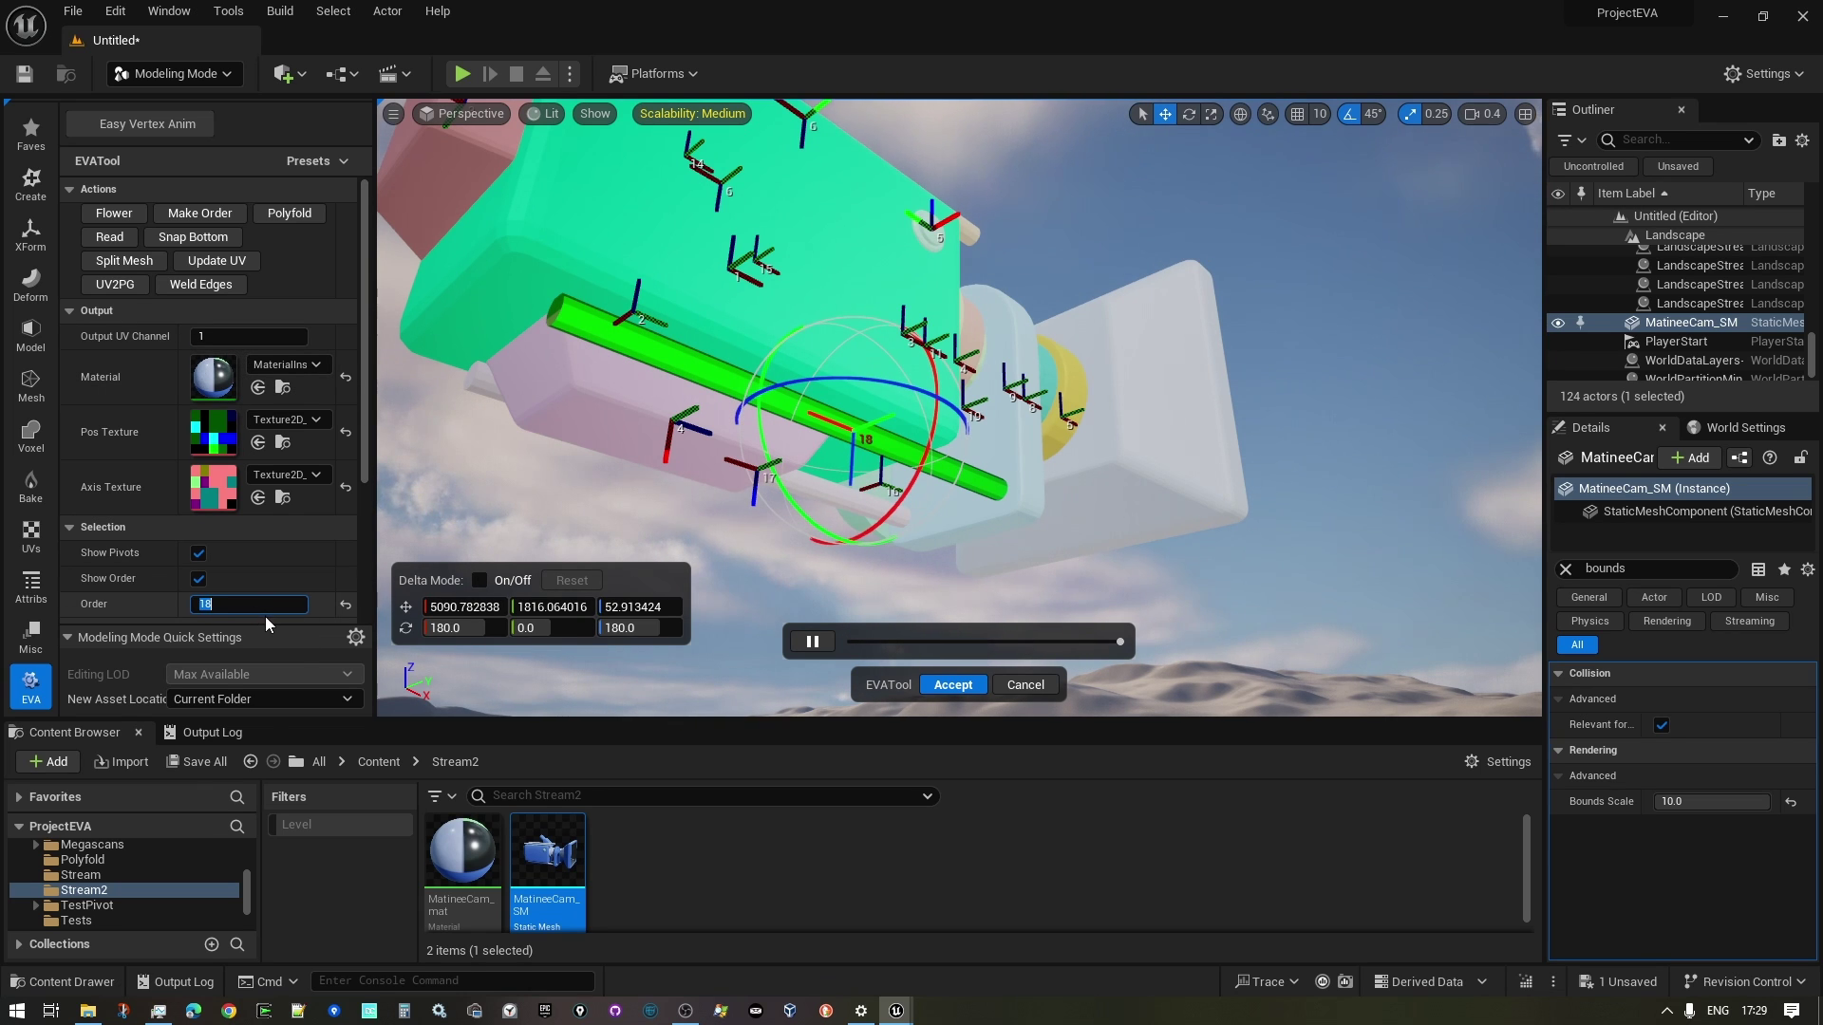
type("6")
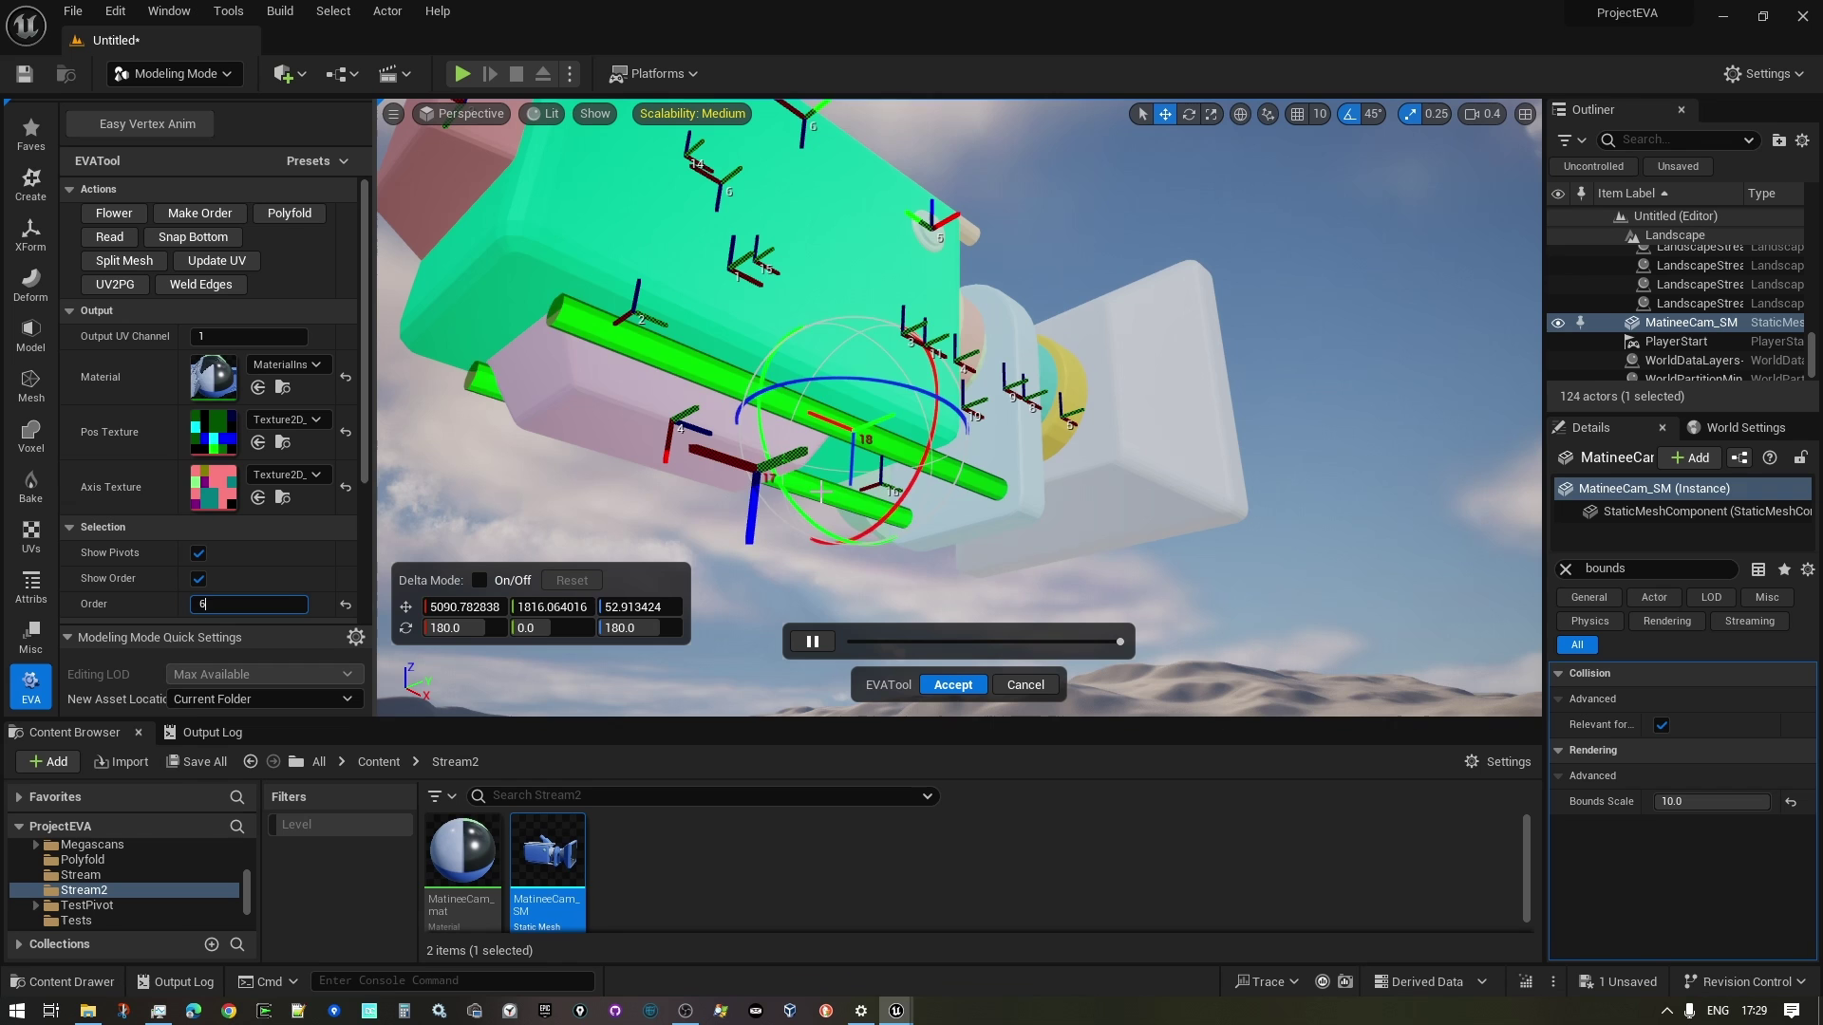
key("Return")
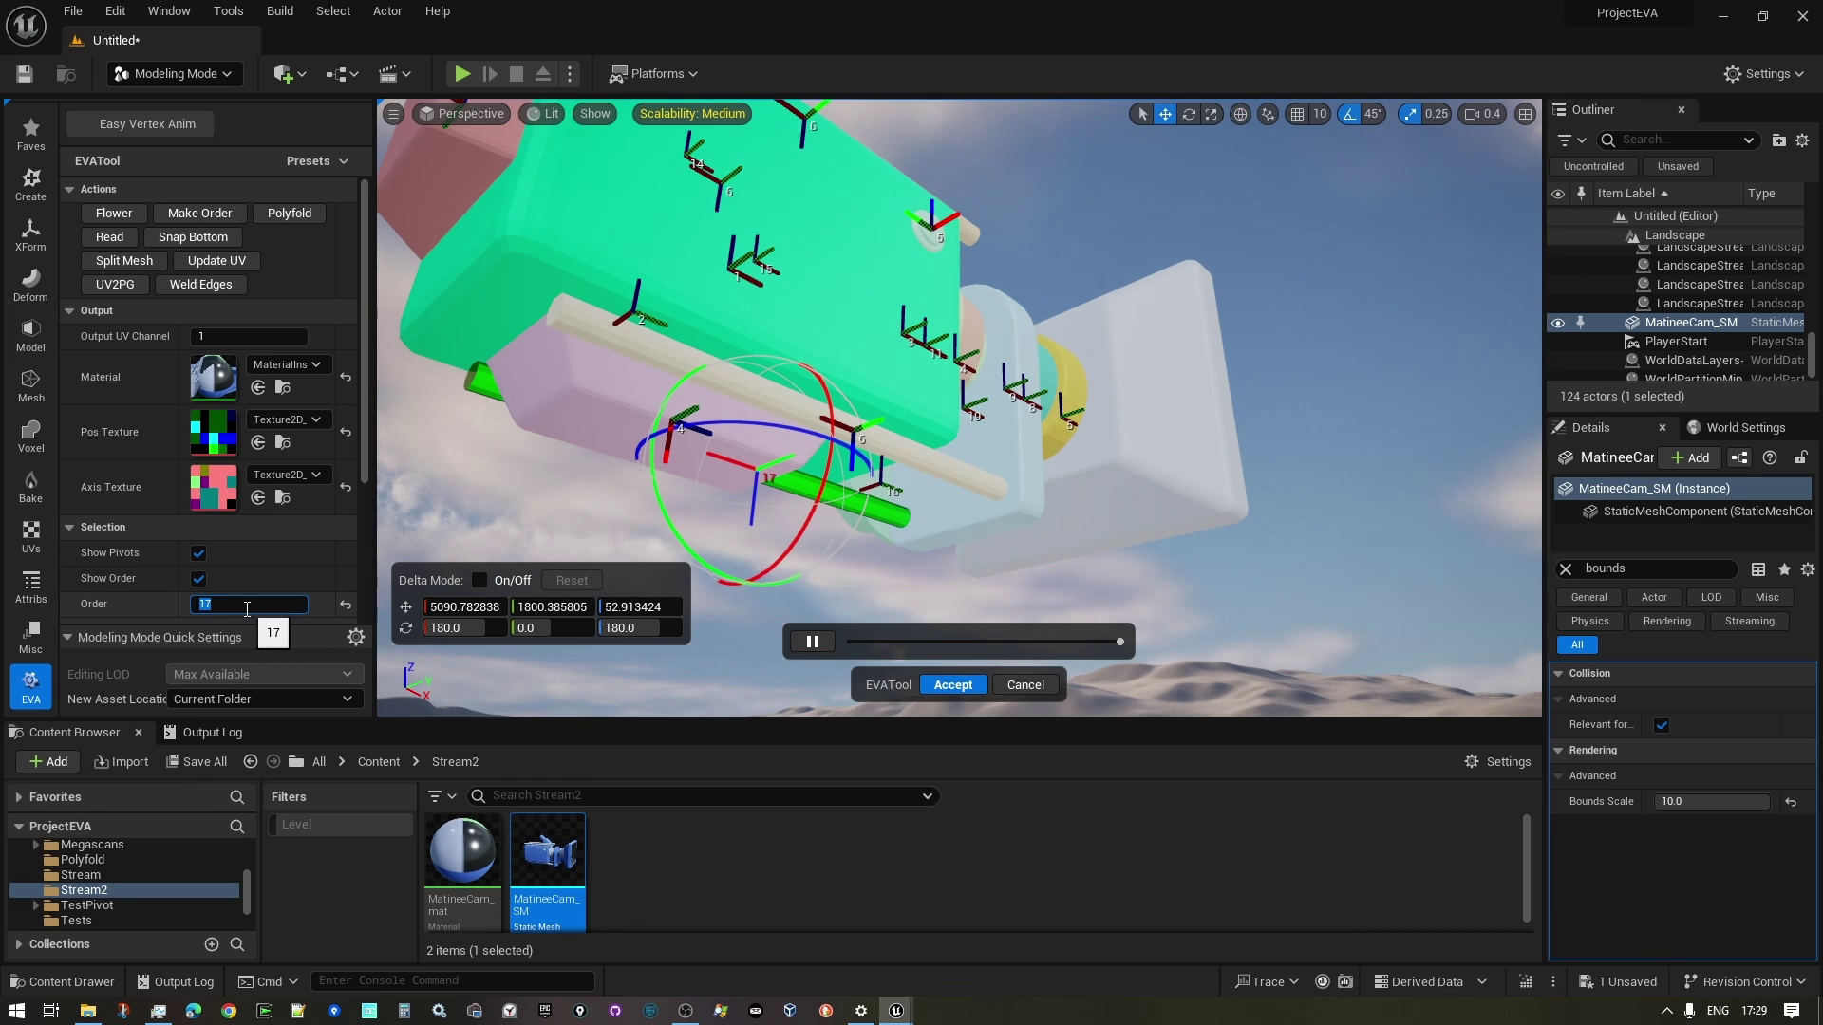
key("Return")
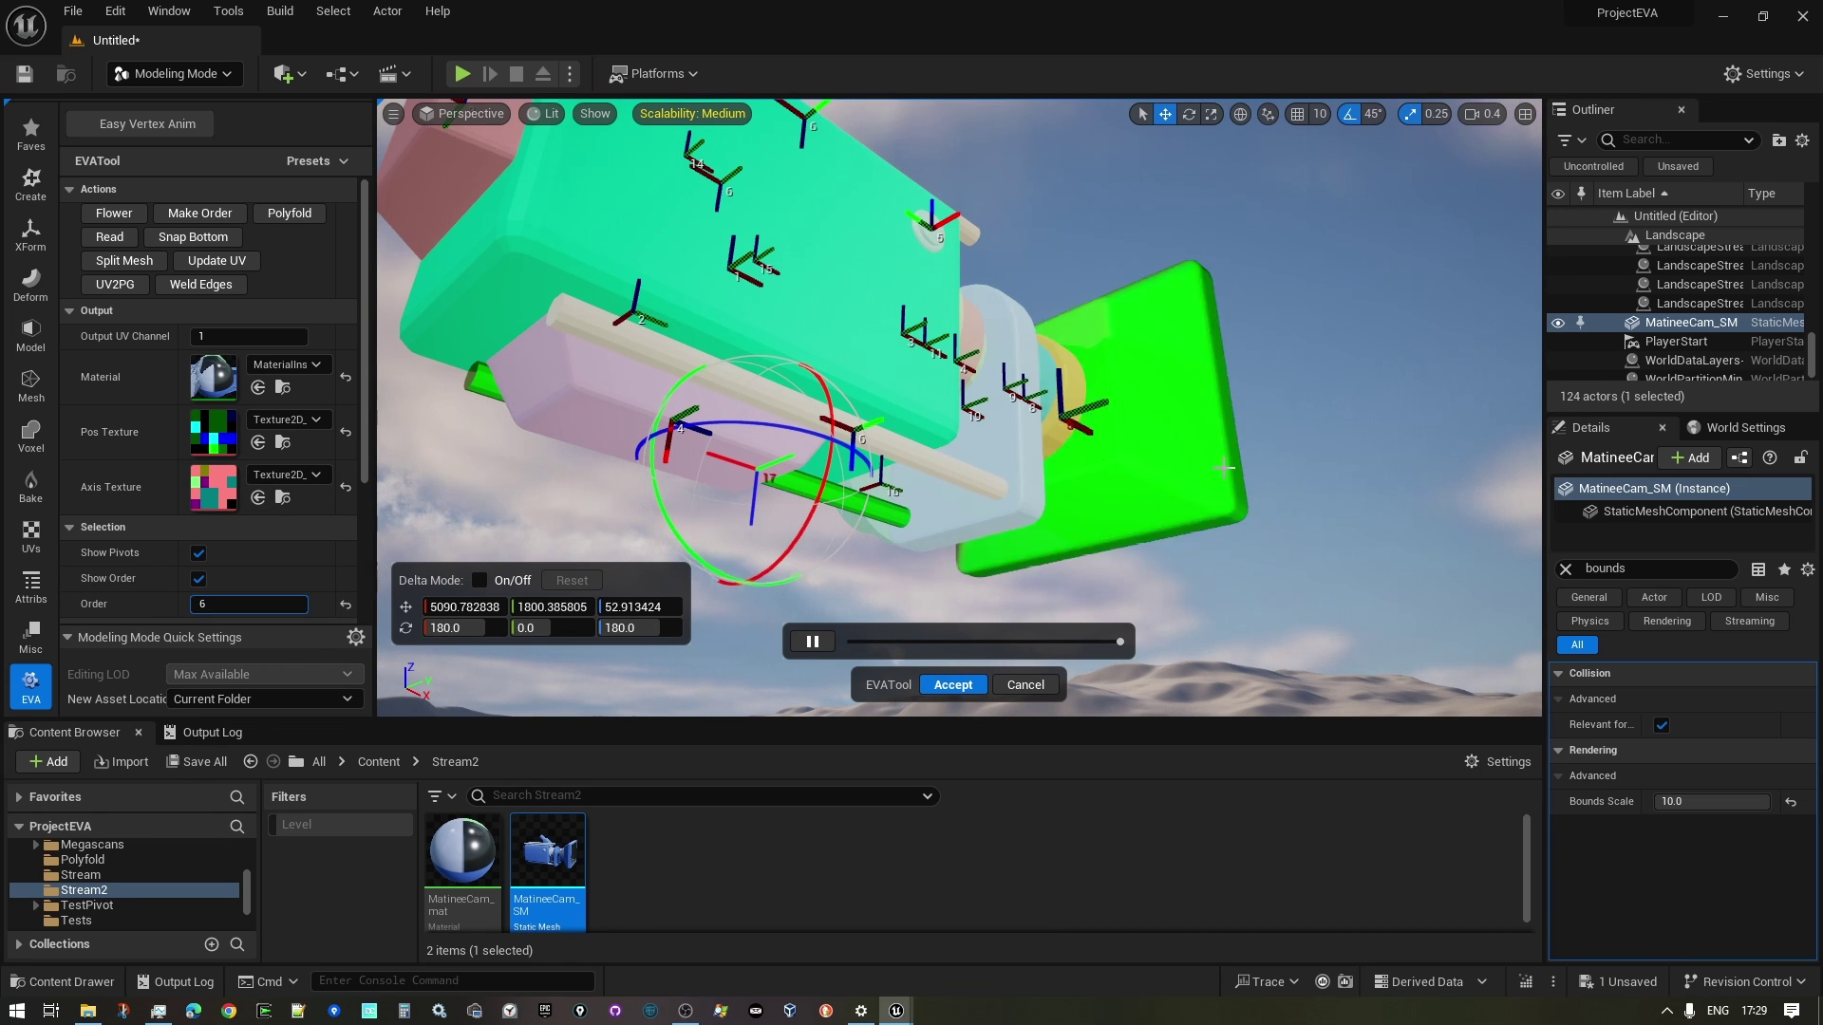
Step: Select disc piece 3 and set its order to 7
right_click_drag(958, 405, 959, 407)
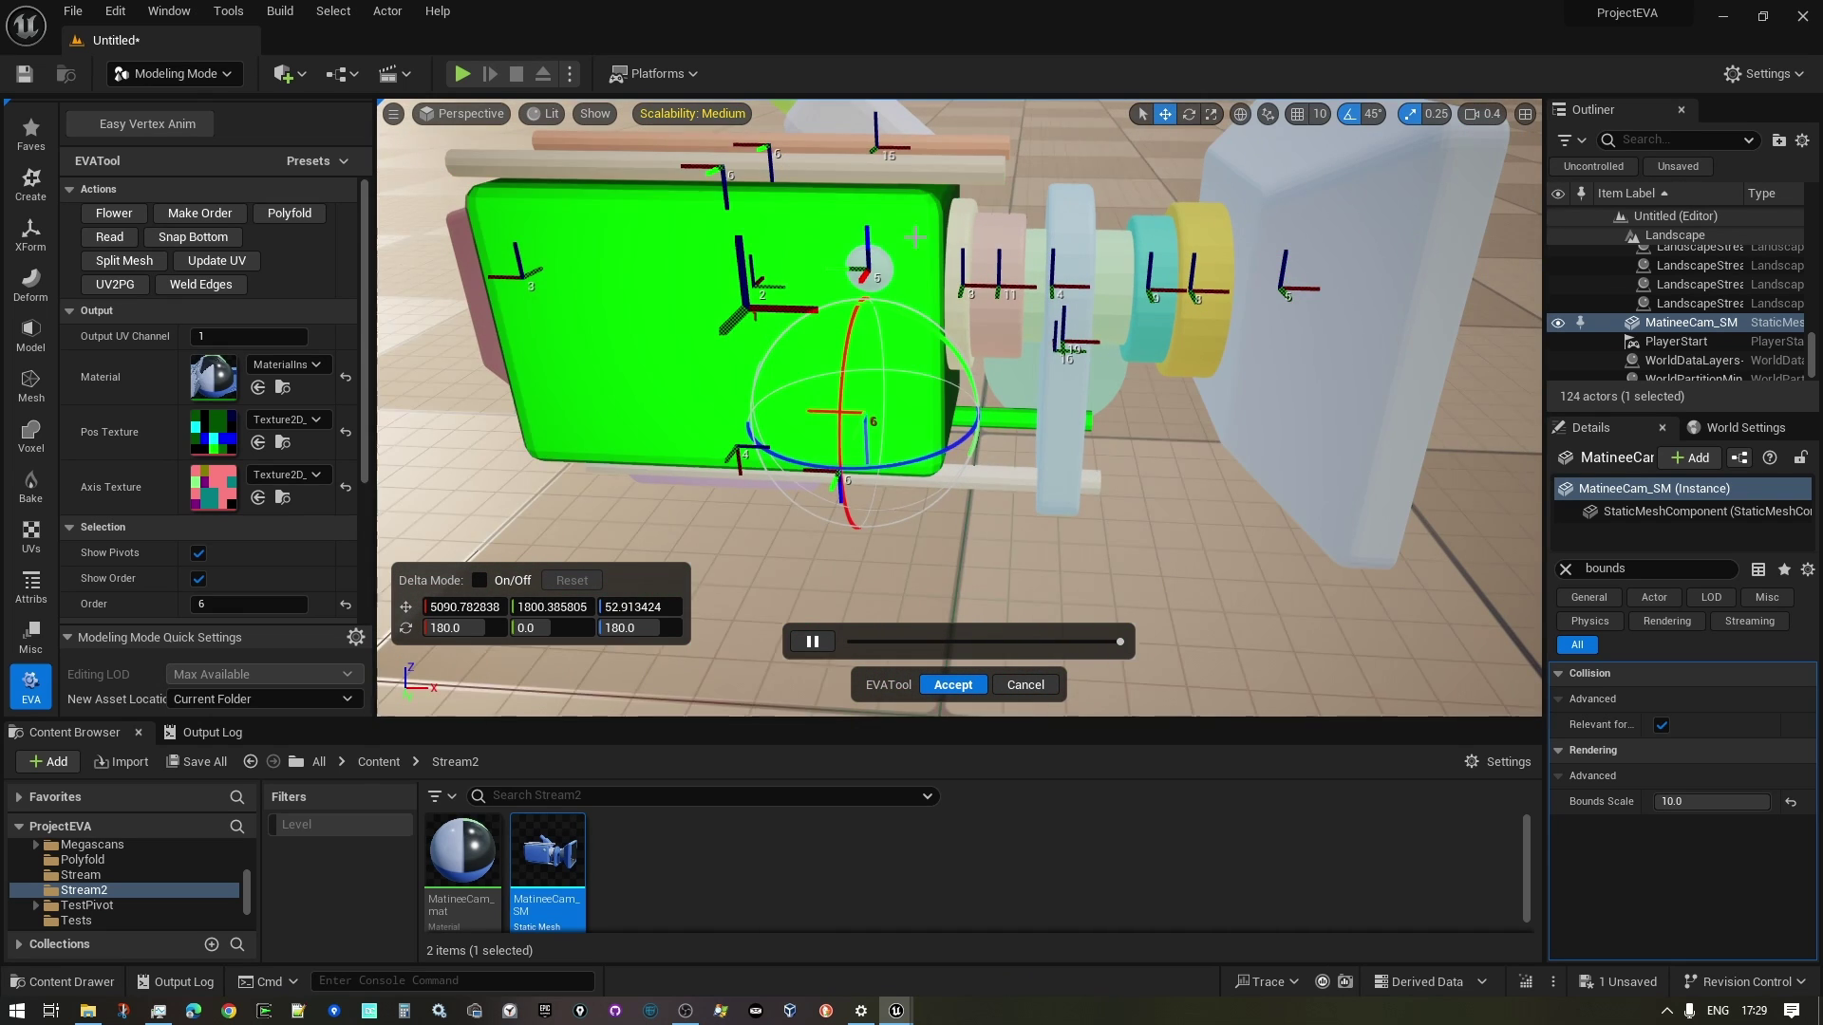
left_click(961, 237)
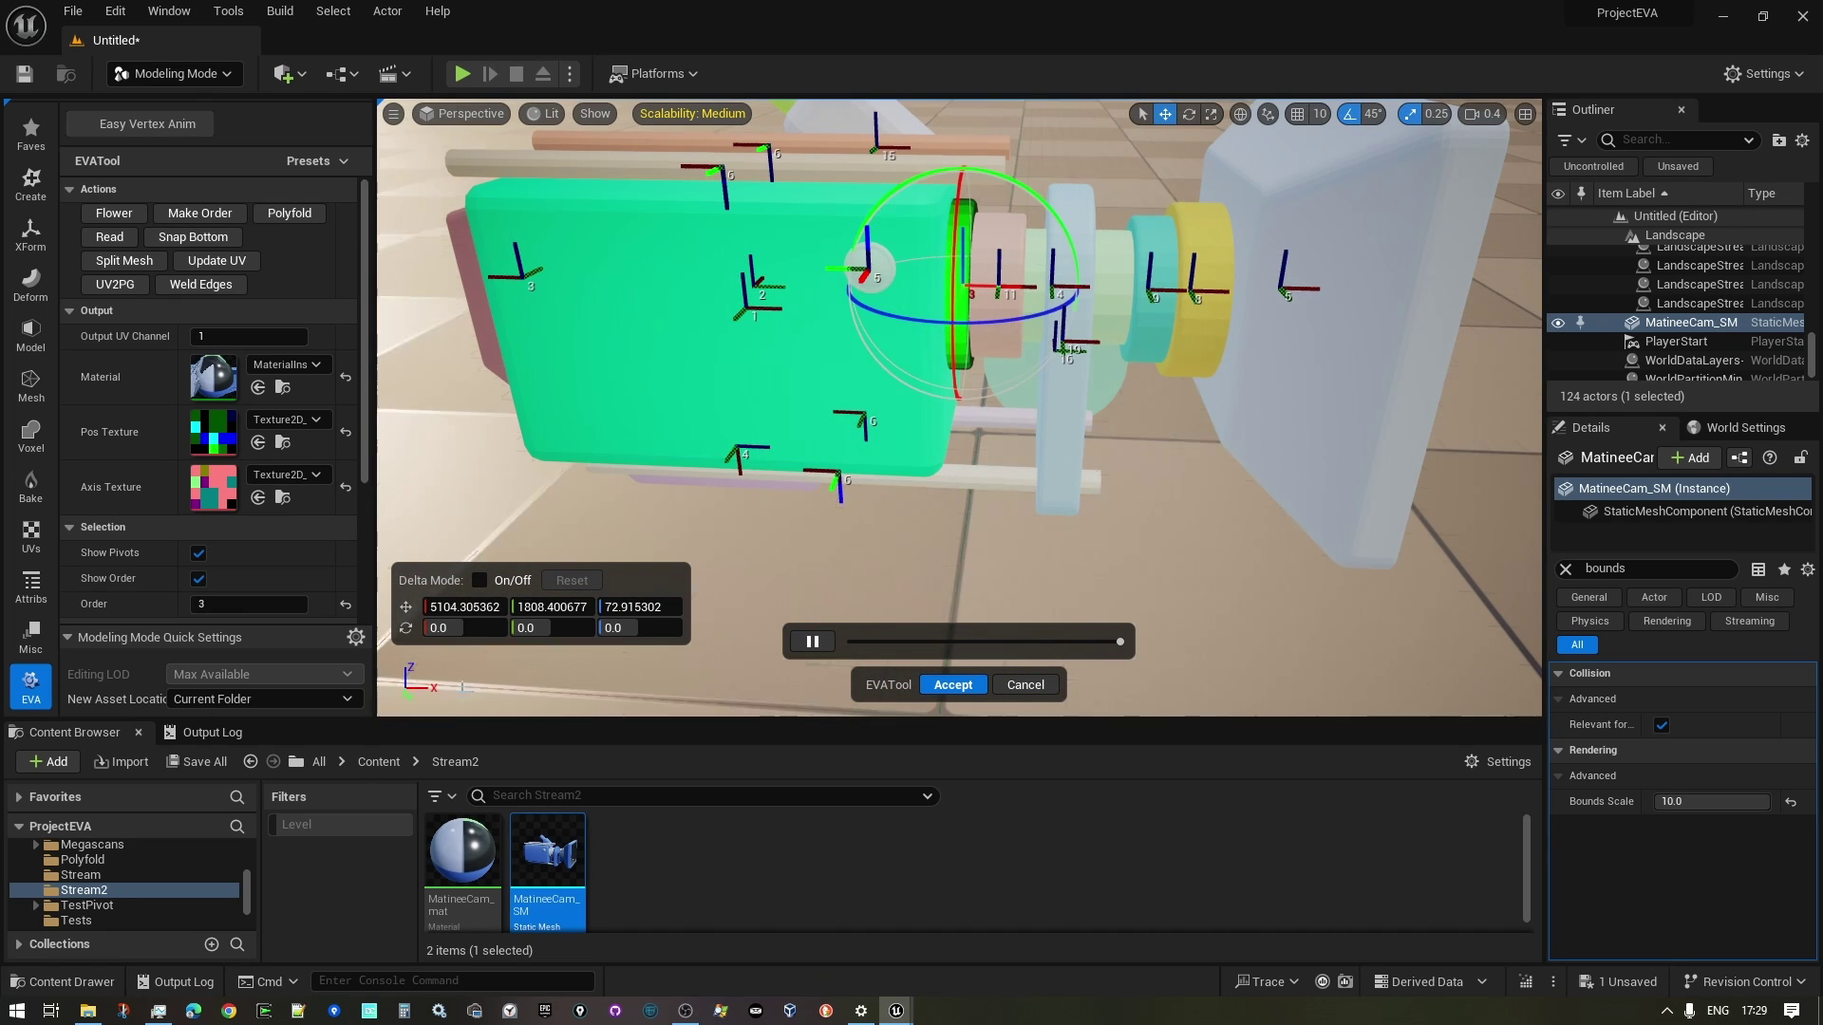
type("7")
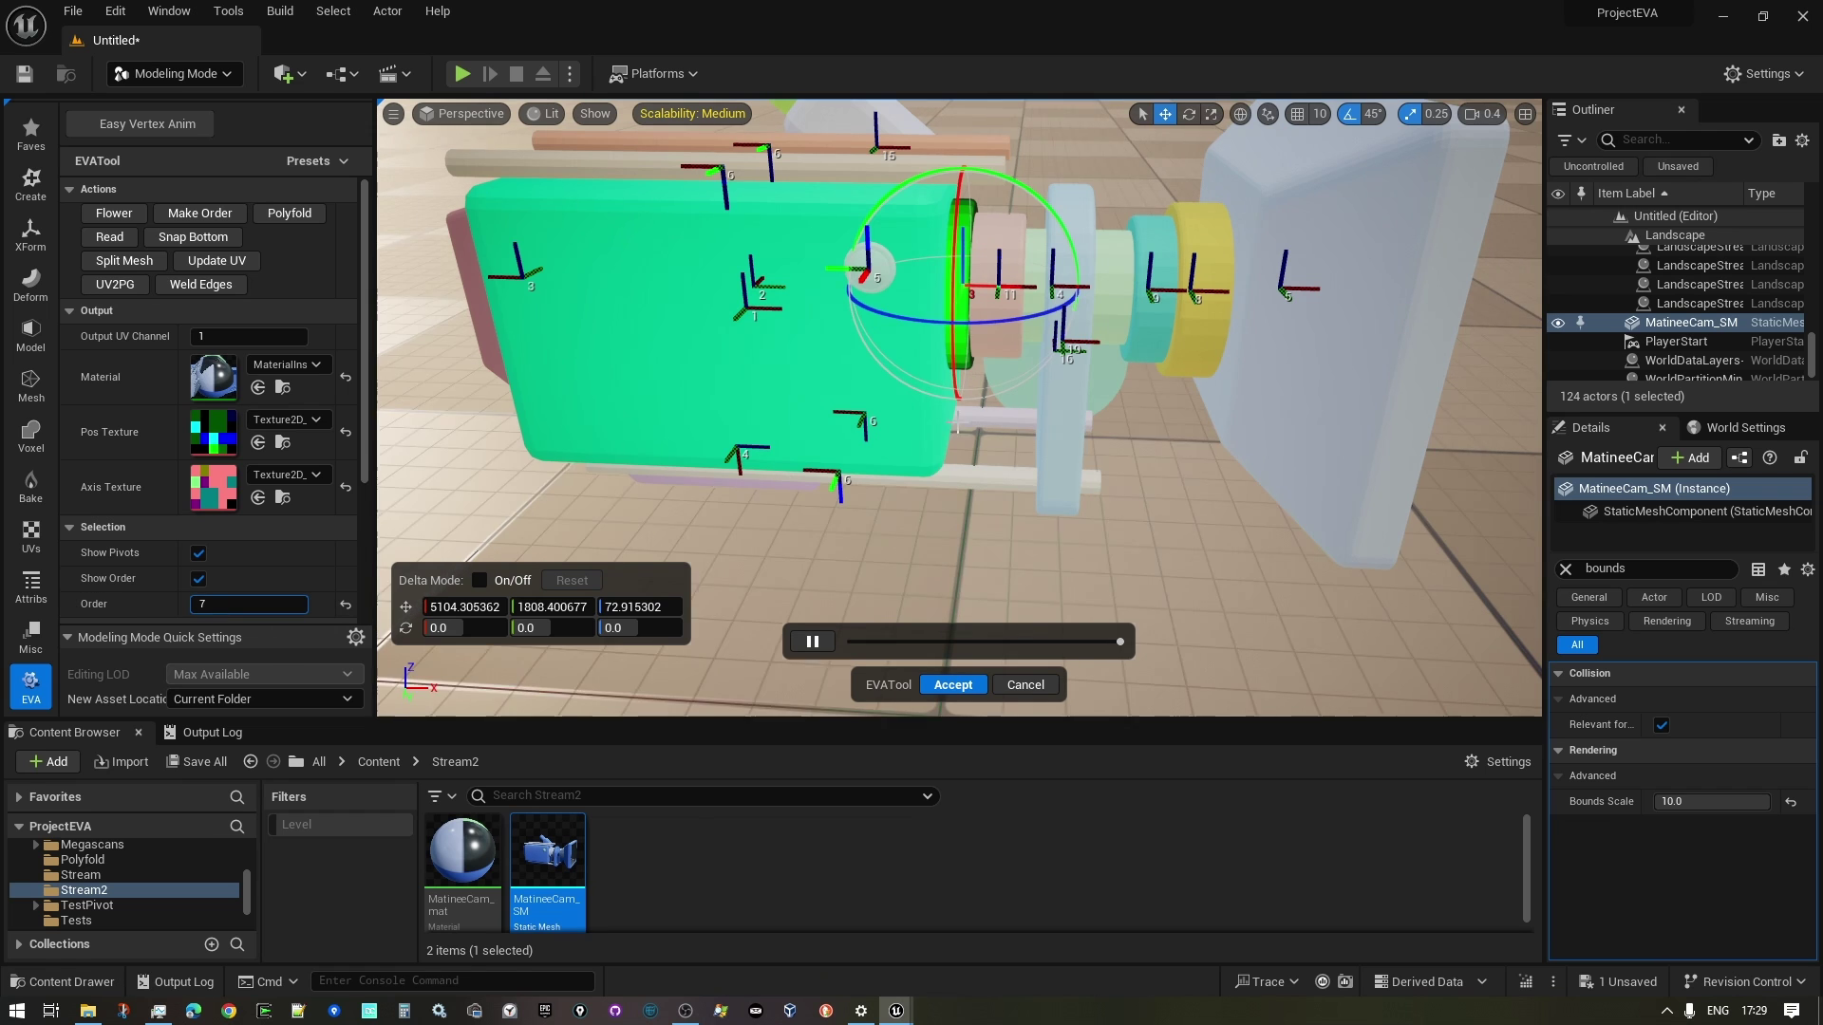
left_click(941, 342)
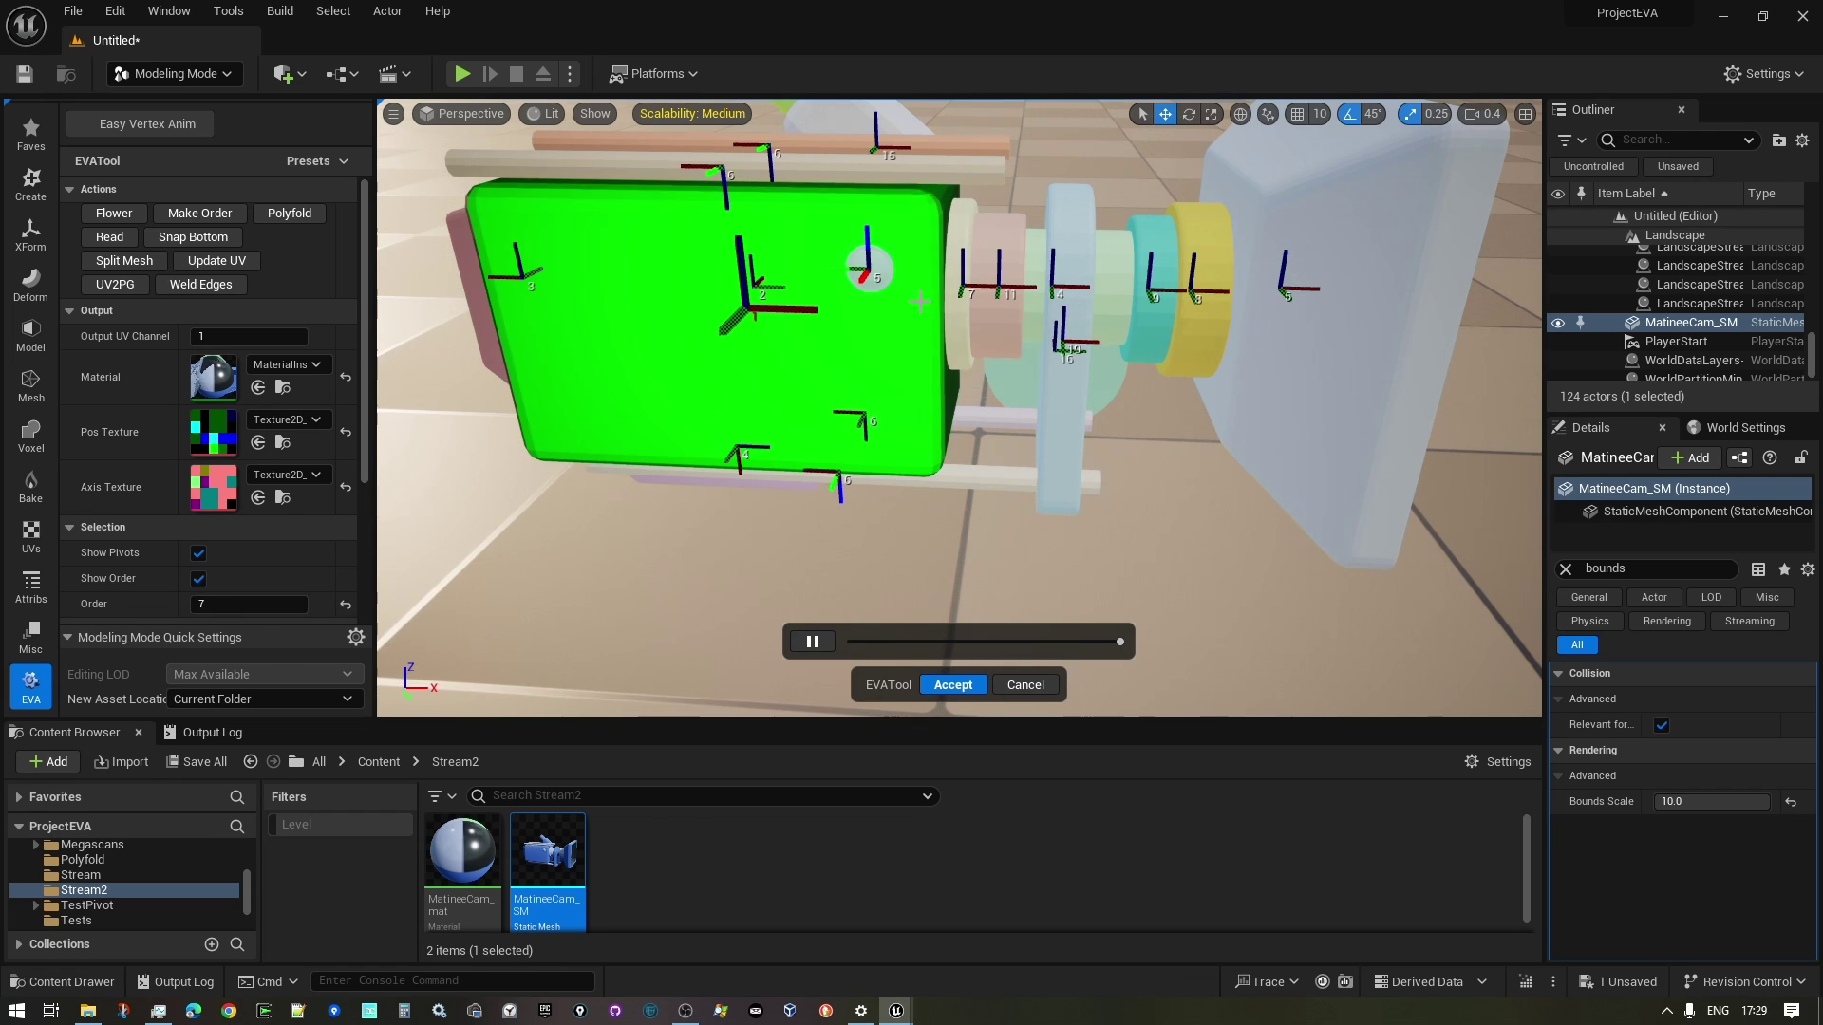
left_click(952, 345)
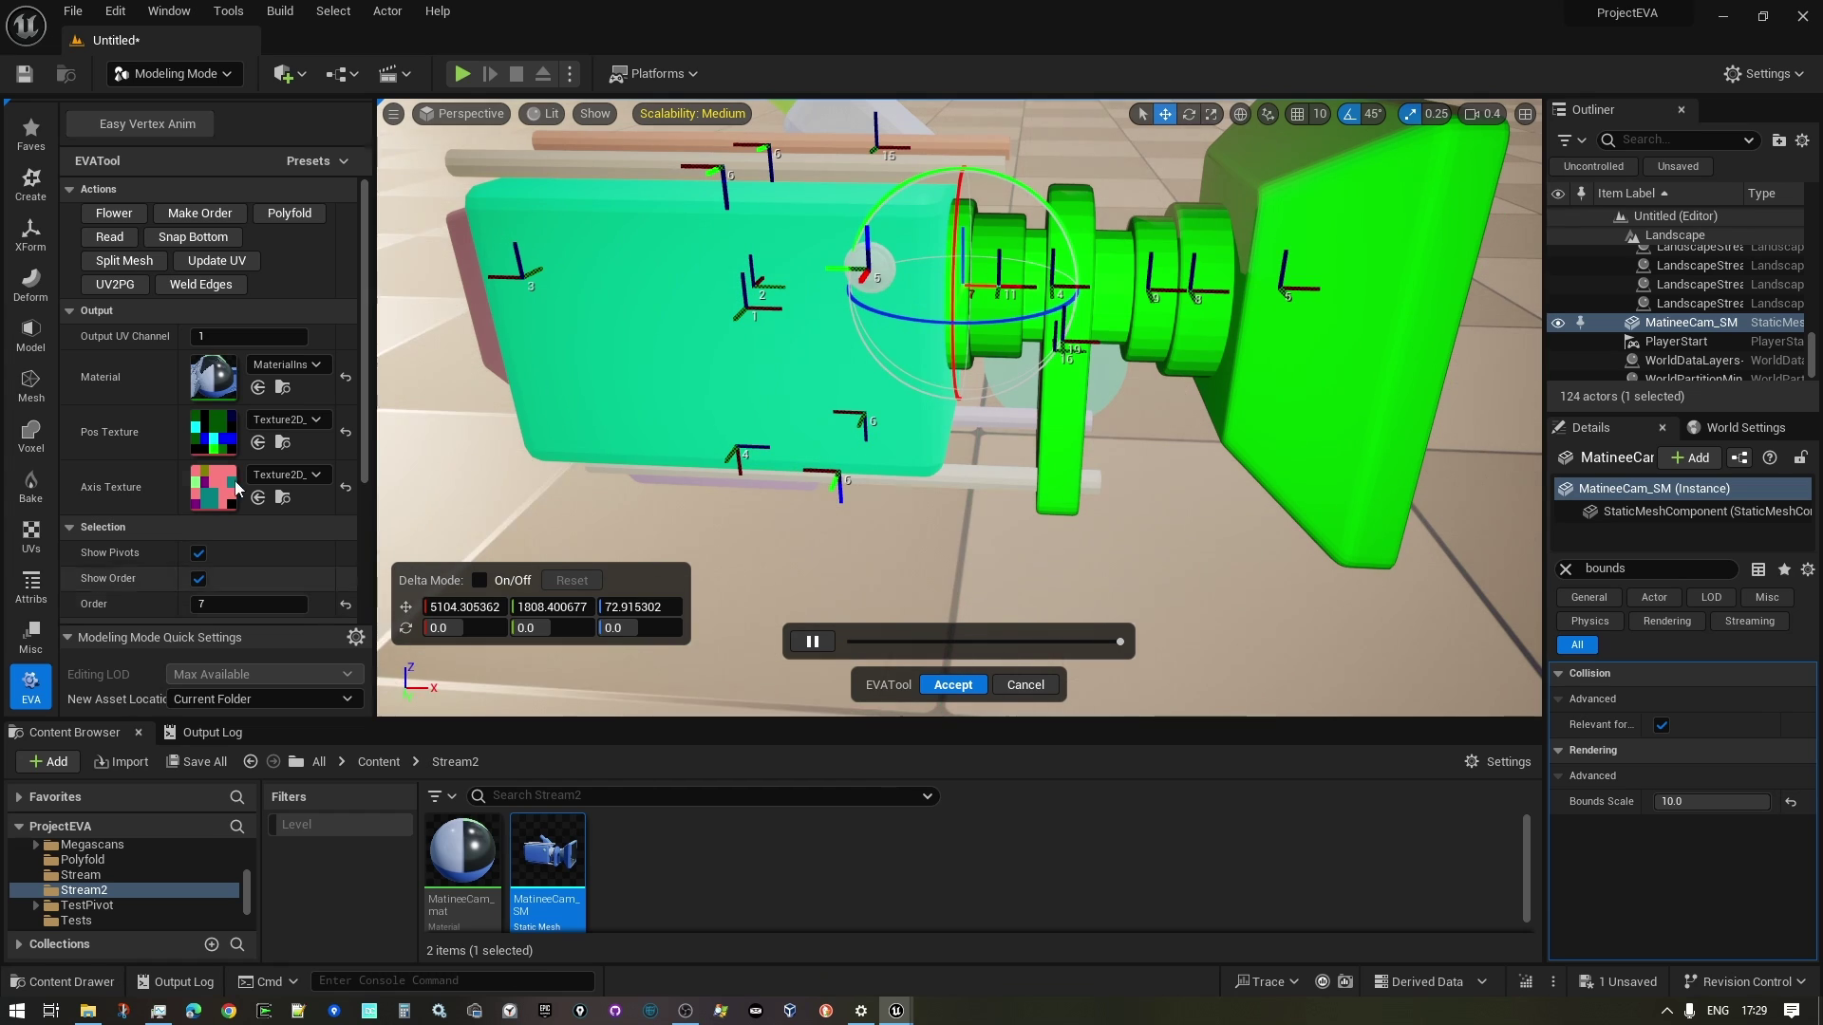
Step: Renumber the pieces with Make Order and set the round knob's order to 14
left_click(196, 216)
mouse_move(1172, 610)
left_mouse_down("alt")
mouse_move(1425, 627)
mouse_move(880, 444)
left_mouse_up("alt")
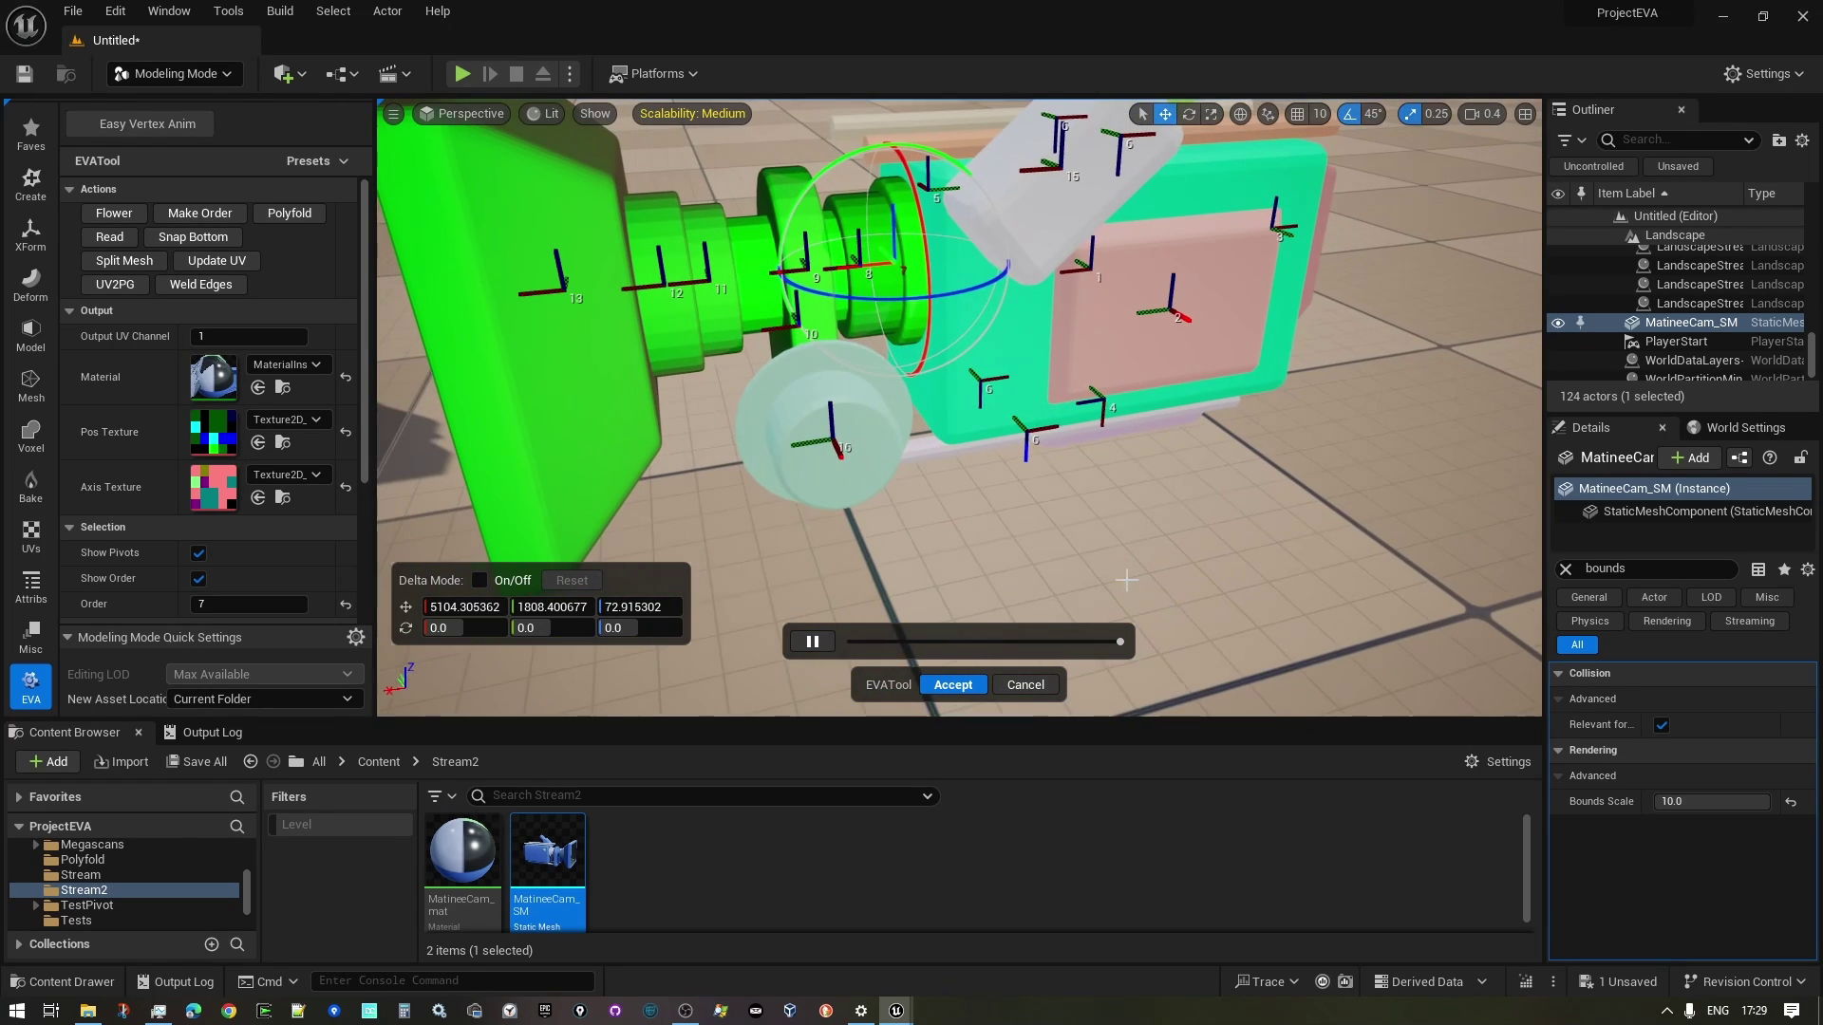
left_click(881, 444)
left_click(869, 432)
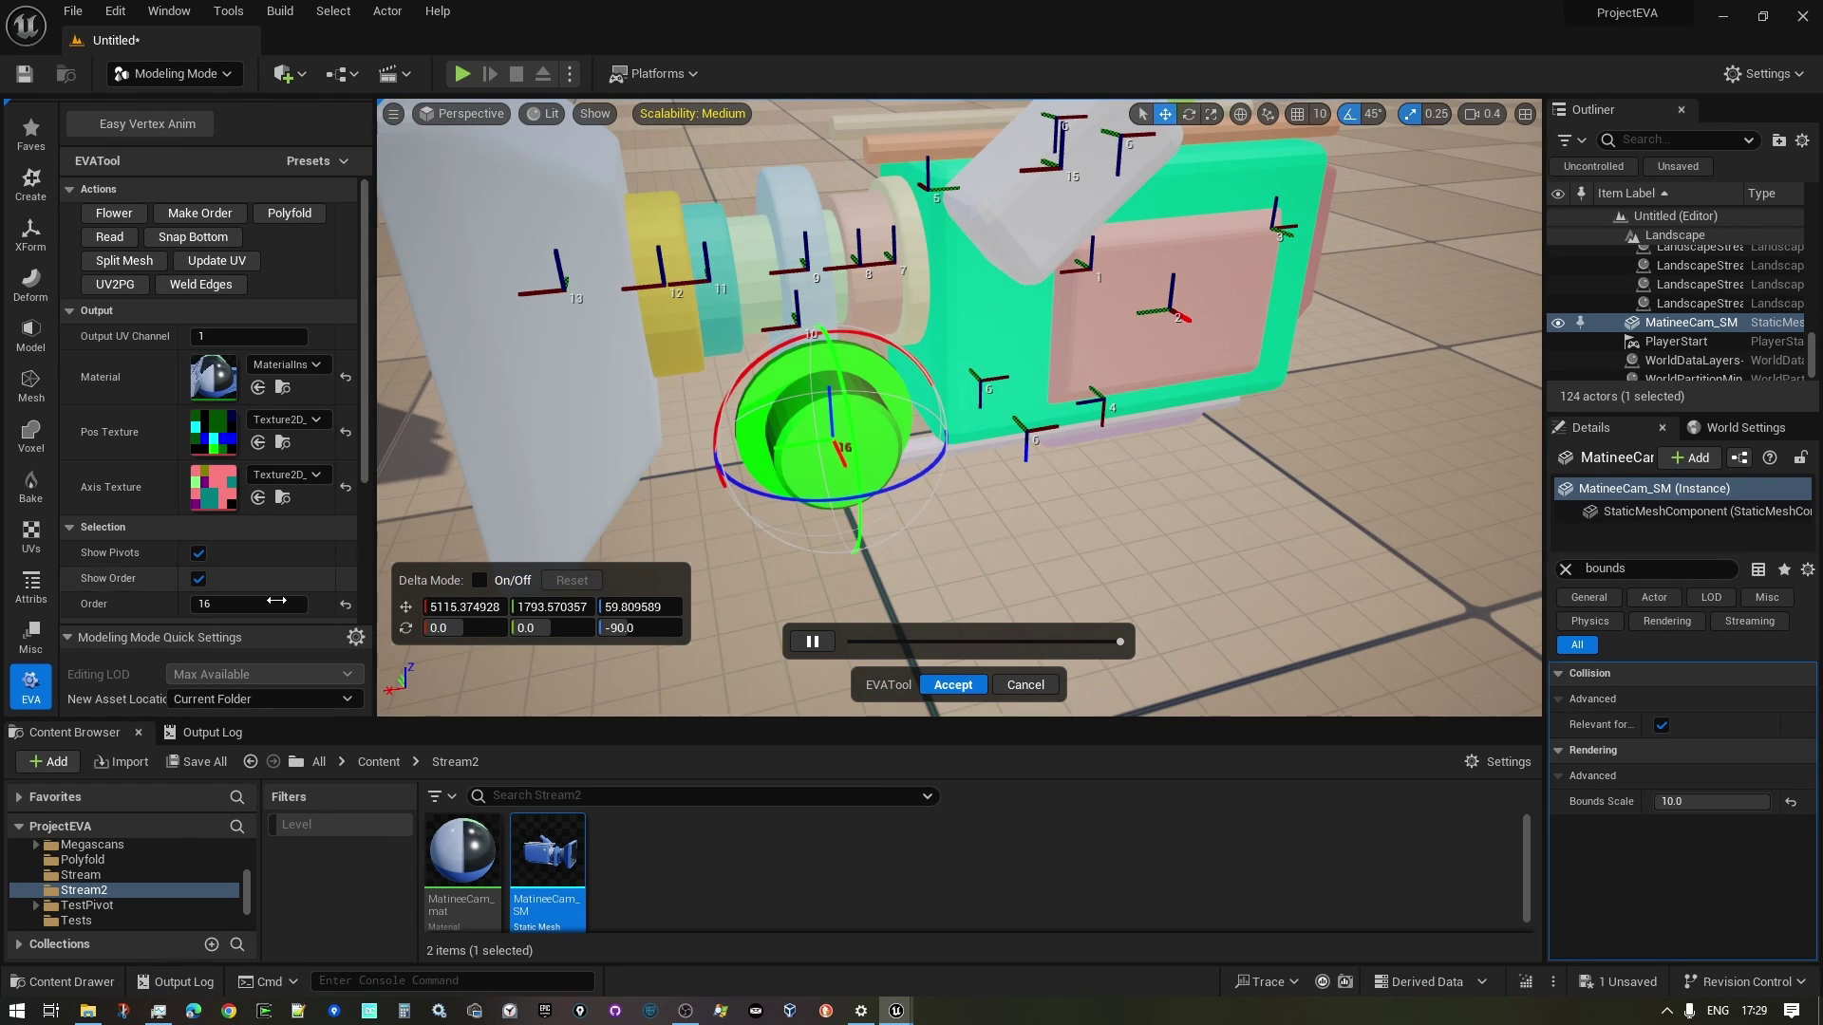
type("14")
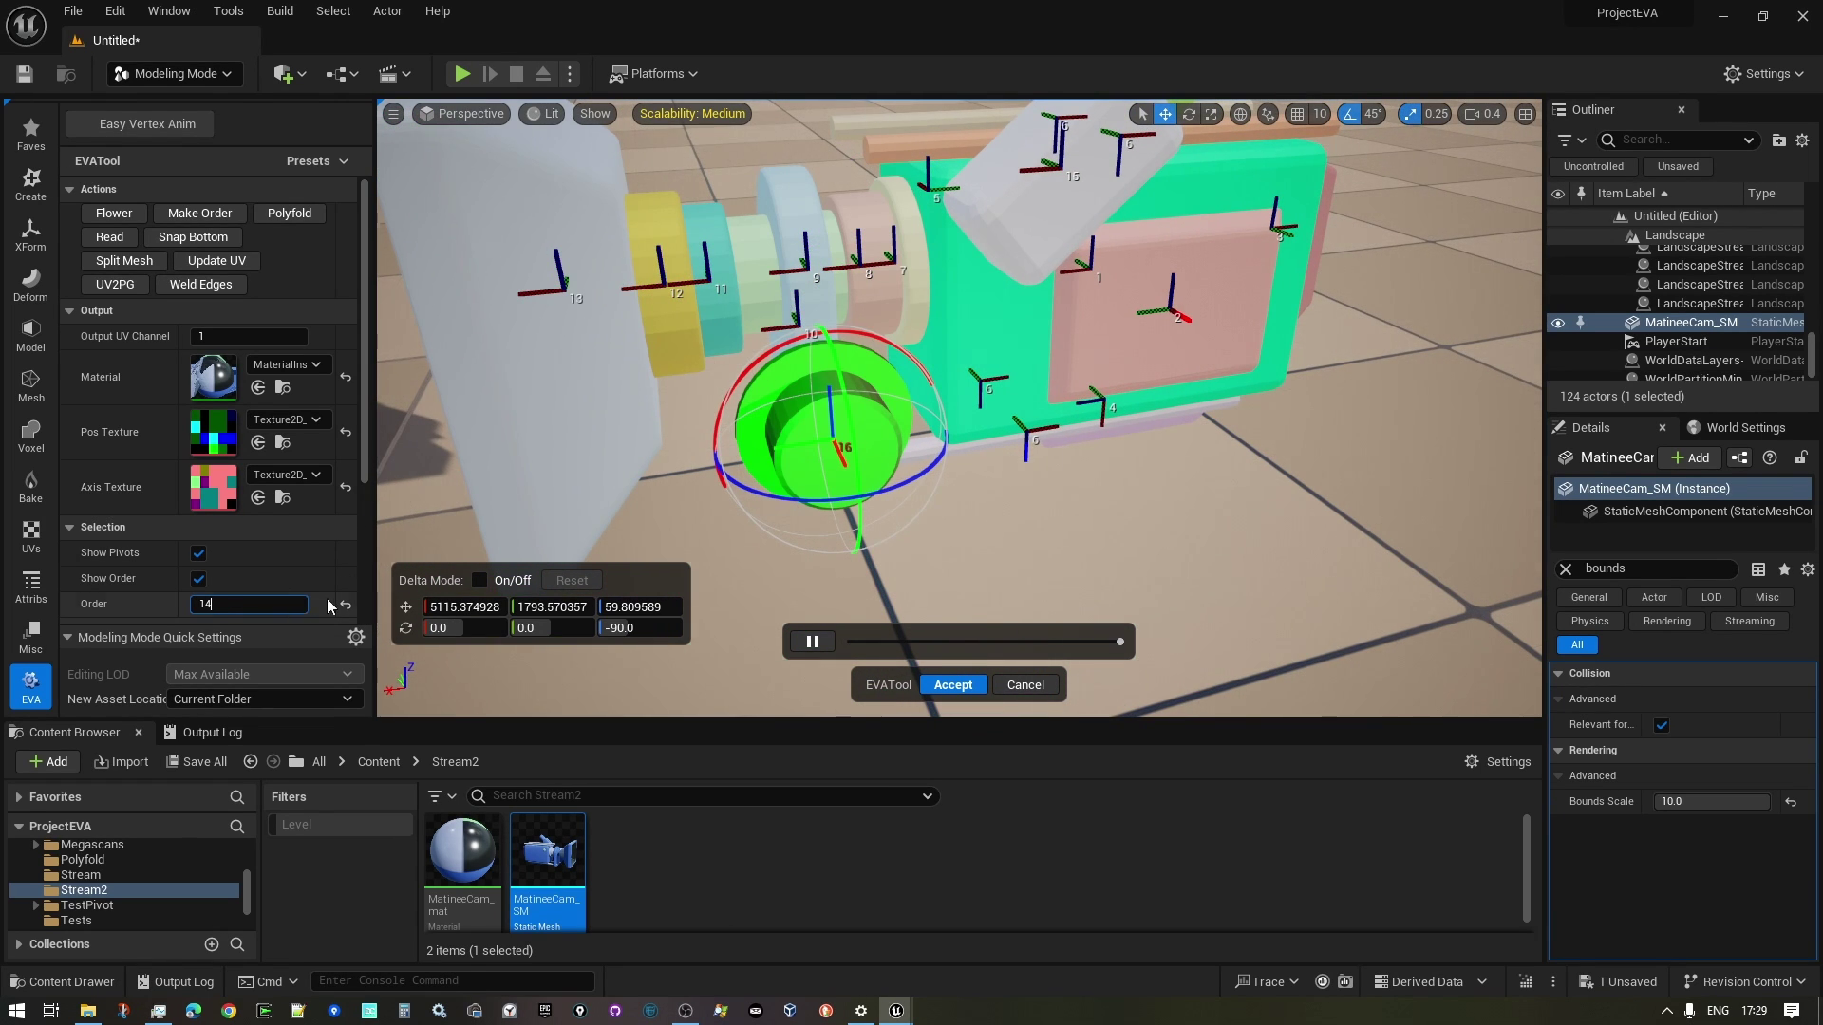
key("Return")
left_click(1068, 563)
scroll(1093, 443, "down", 3)
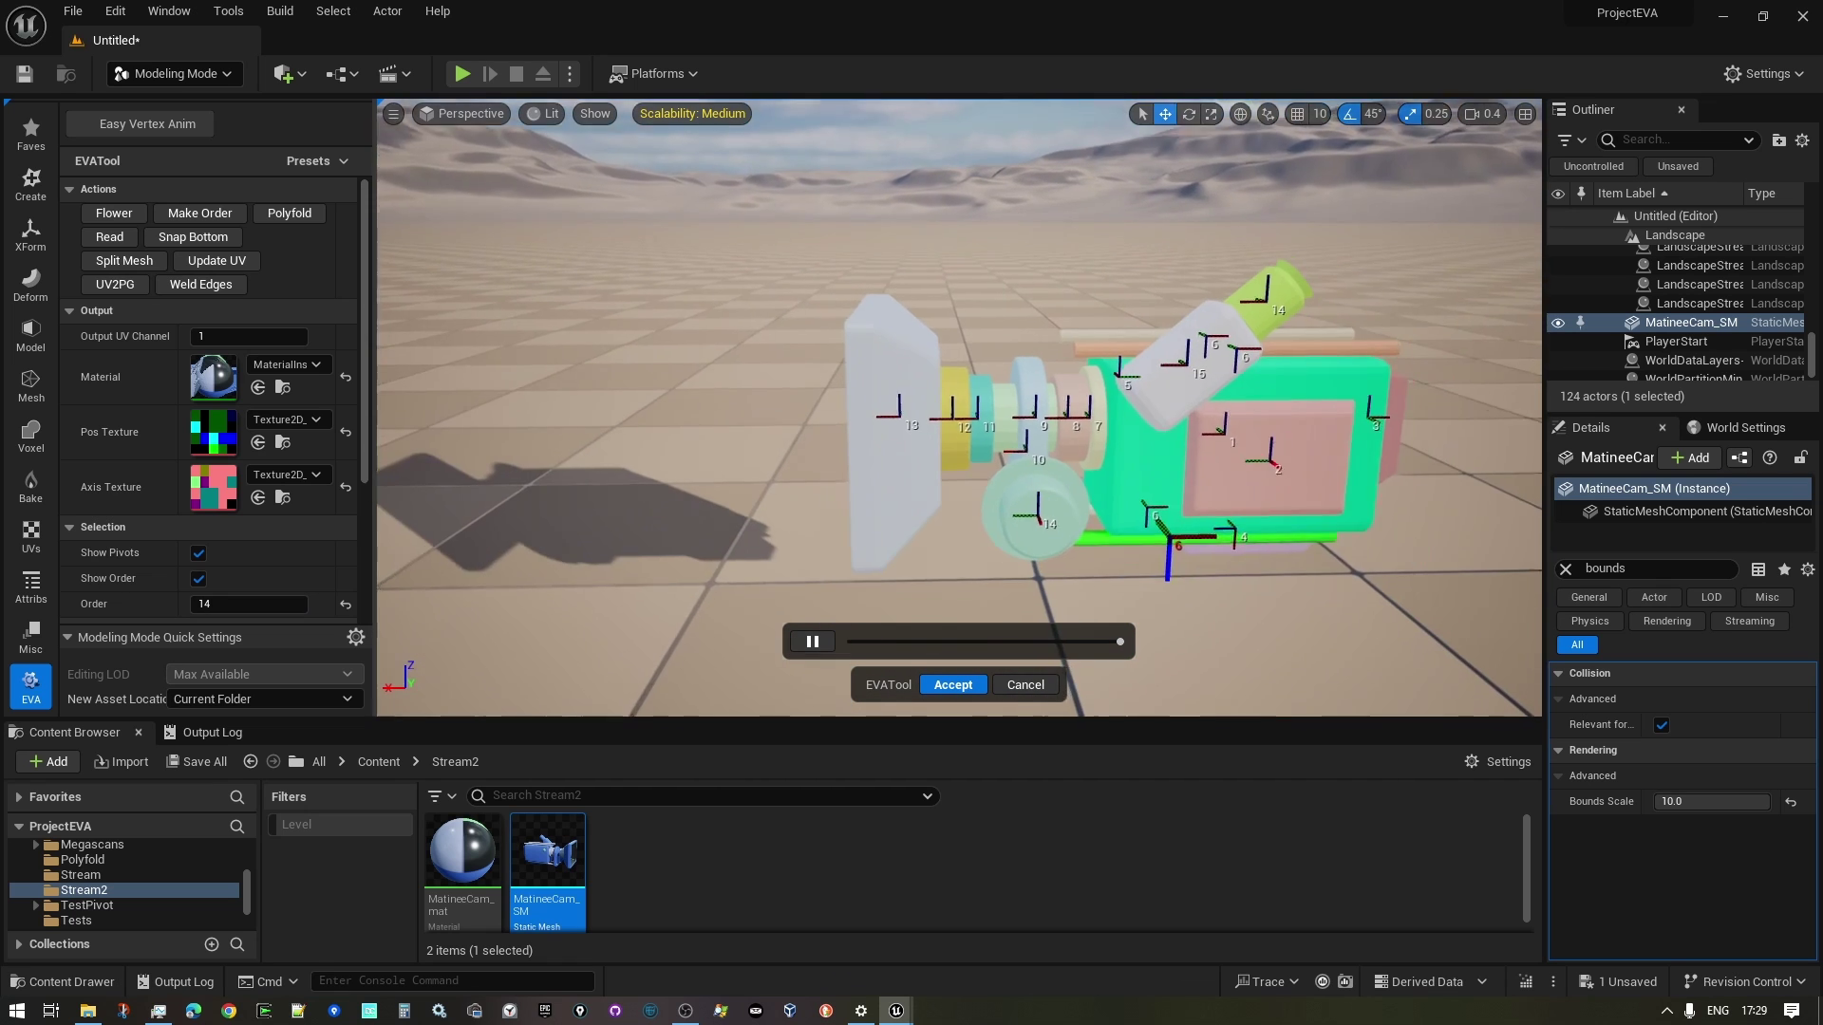
Step: From a lower front view, select cylinder piece 15 and round part 14
left_click_drag(1092, 444, 1073, 349, "alt")
left_click(1074, 350)
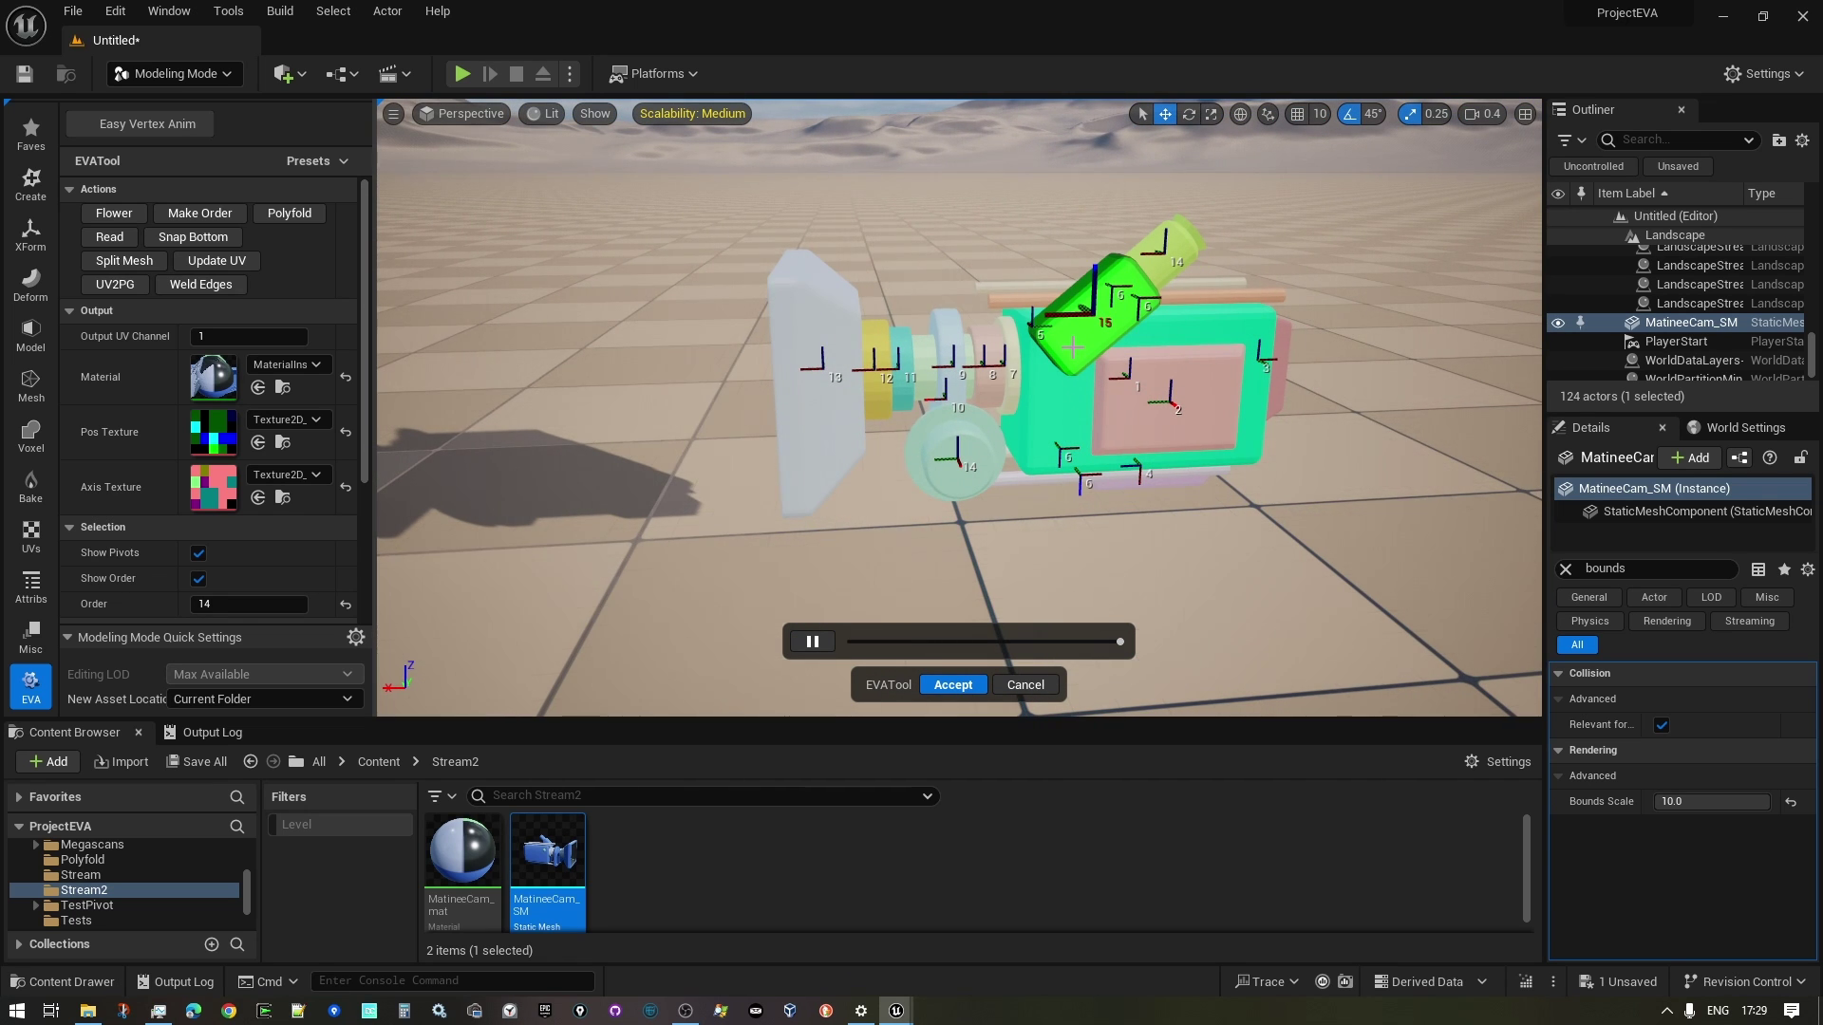
left_click(952, 453)
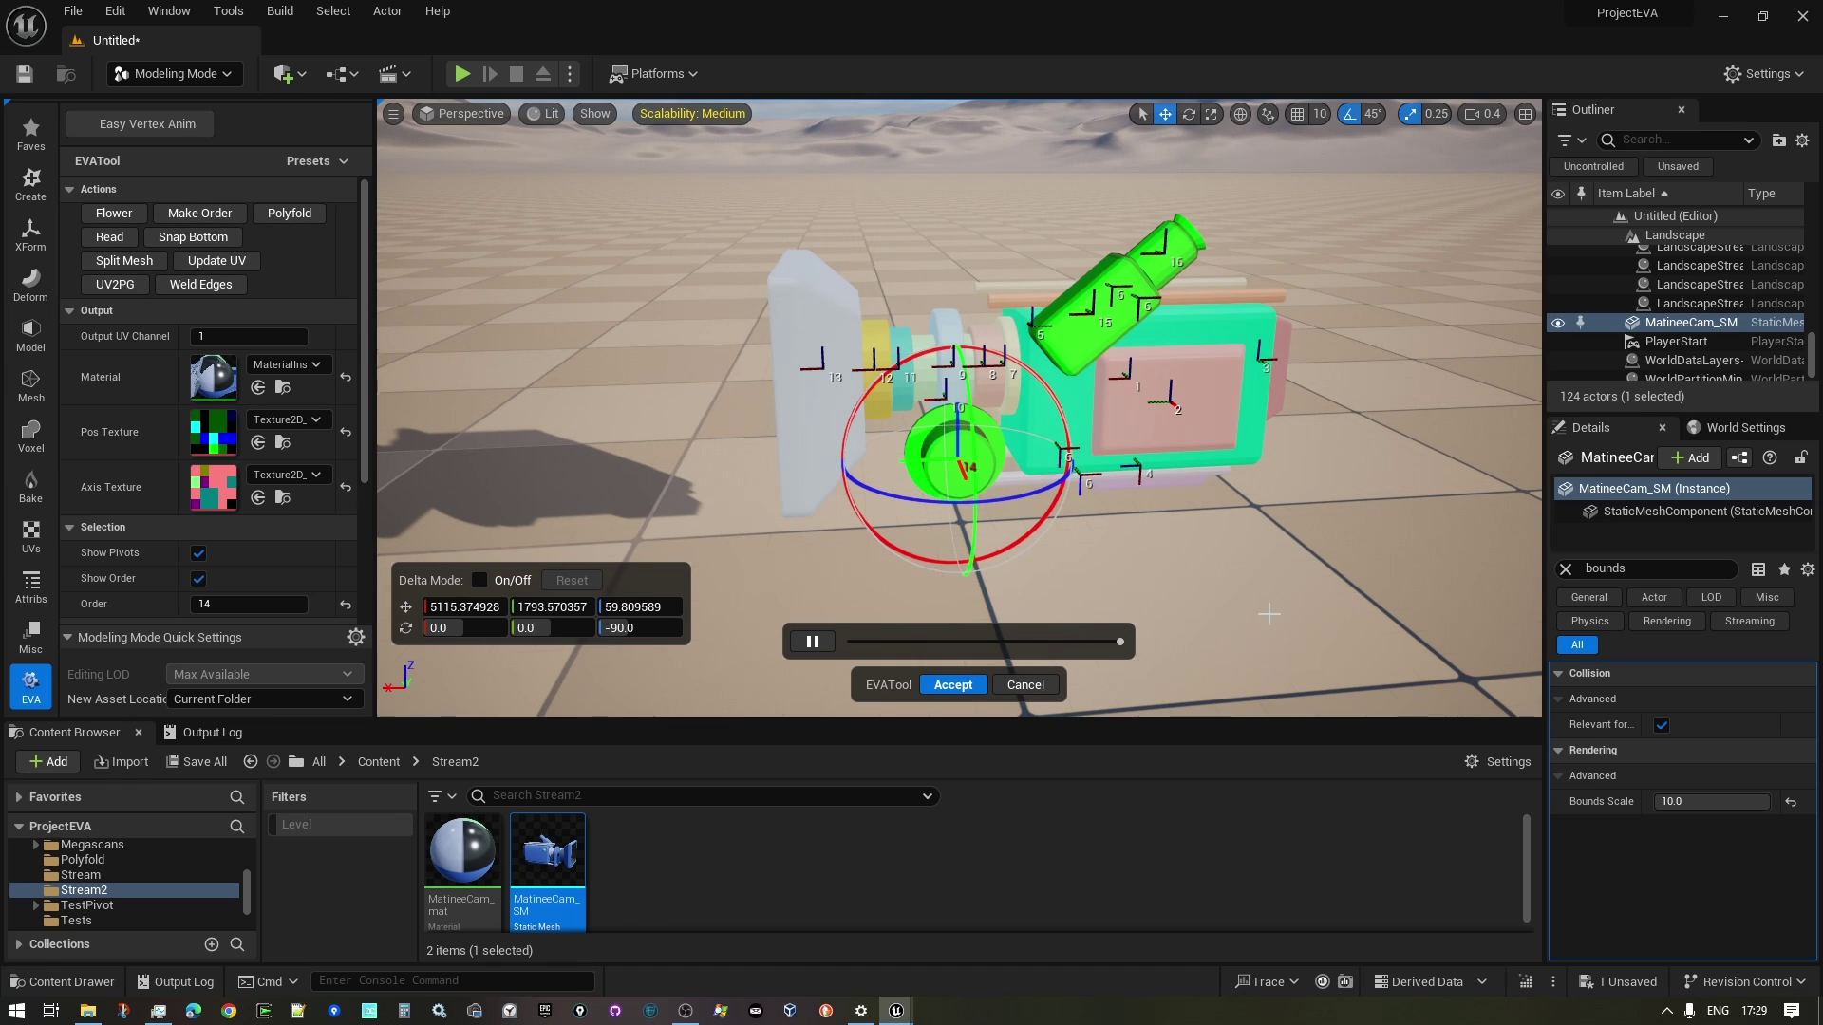
Step: Select viewfinder piece 15 and tilt it 45°
left_click(1139, 399)
left_click(1112, 292)
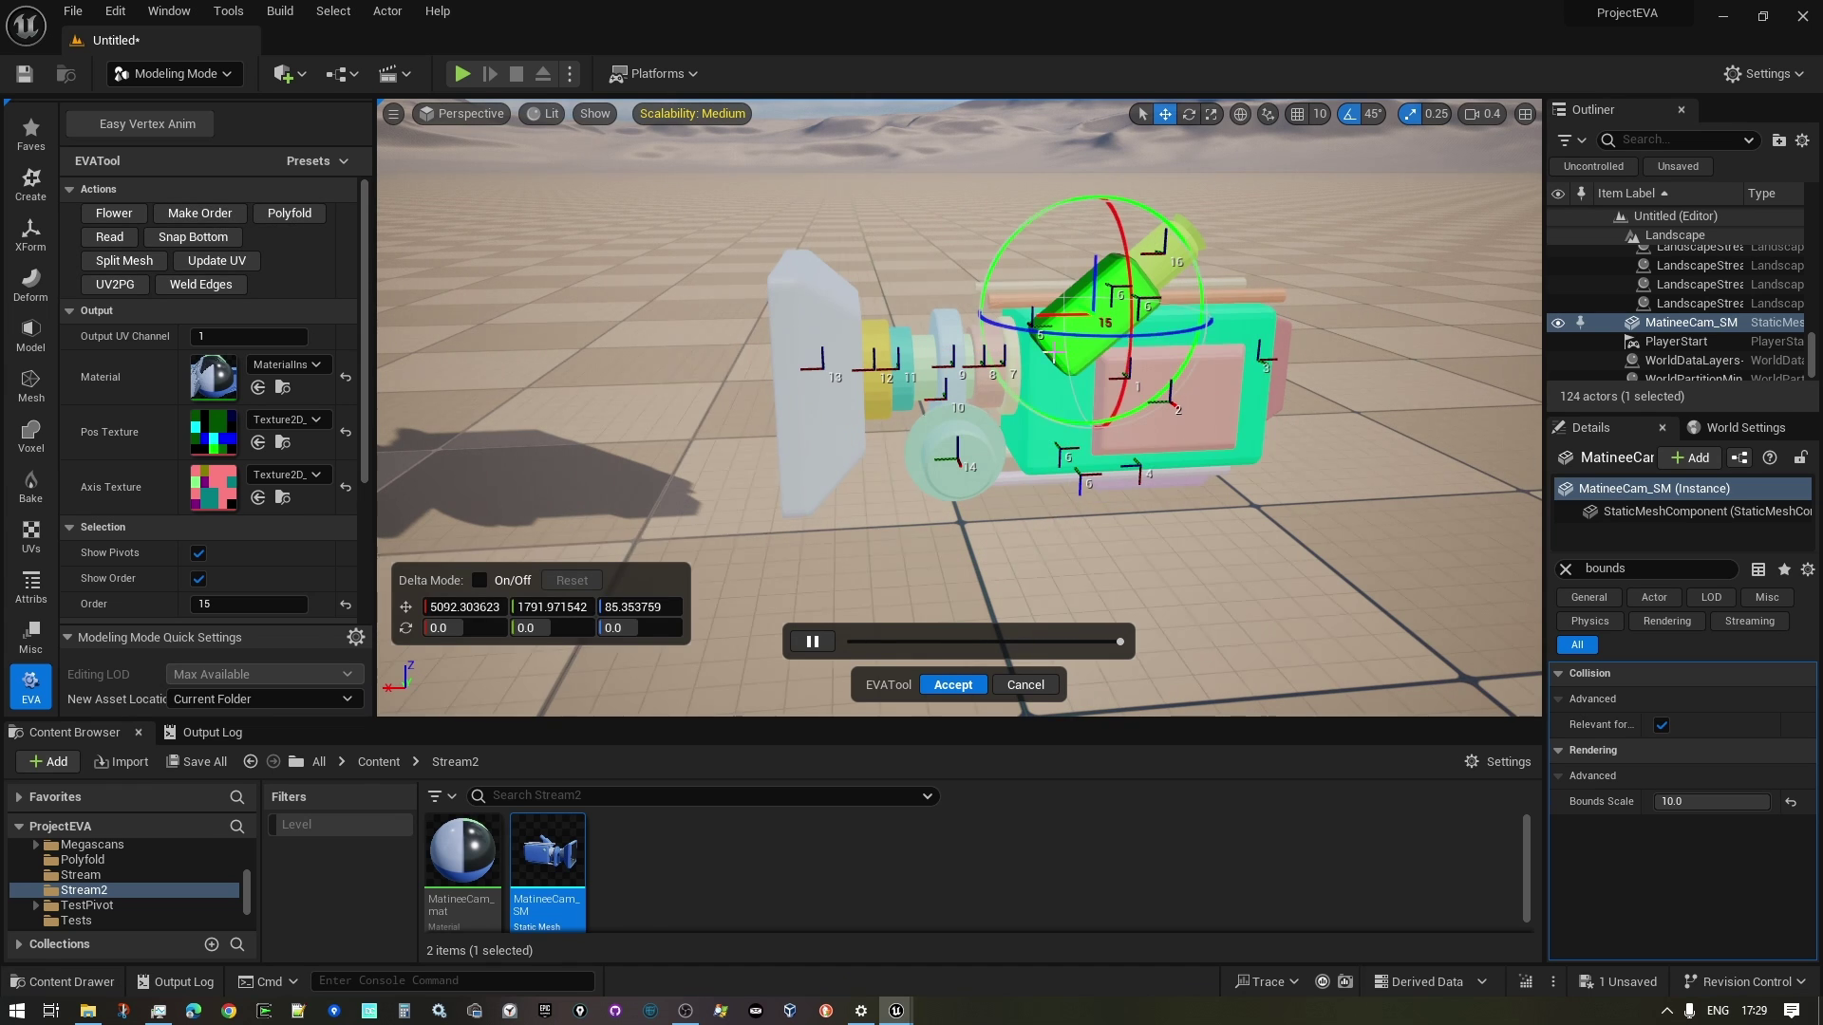
left_click_drag(1177, 185, 1312, 279)
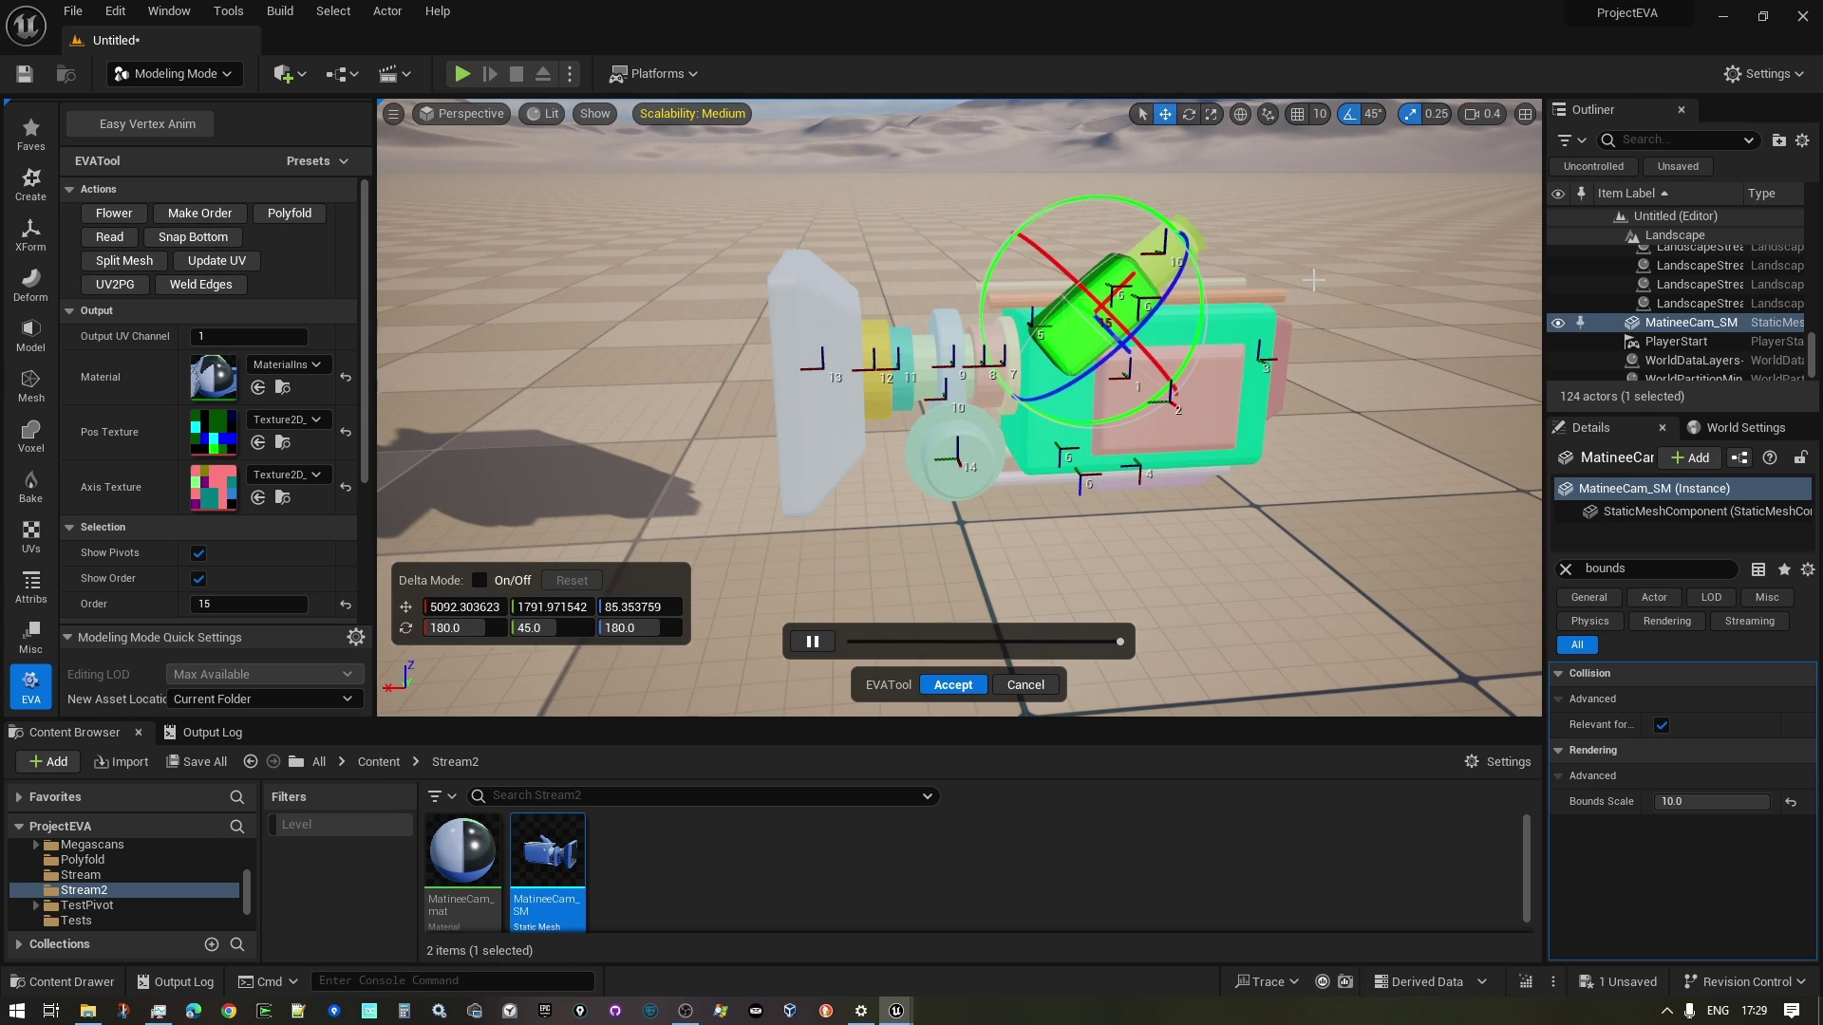
Step: Tilt viewfinder piece 16 by 45° and scrub the timeline to preview the assembly
left_click(1155, 240)
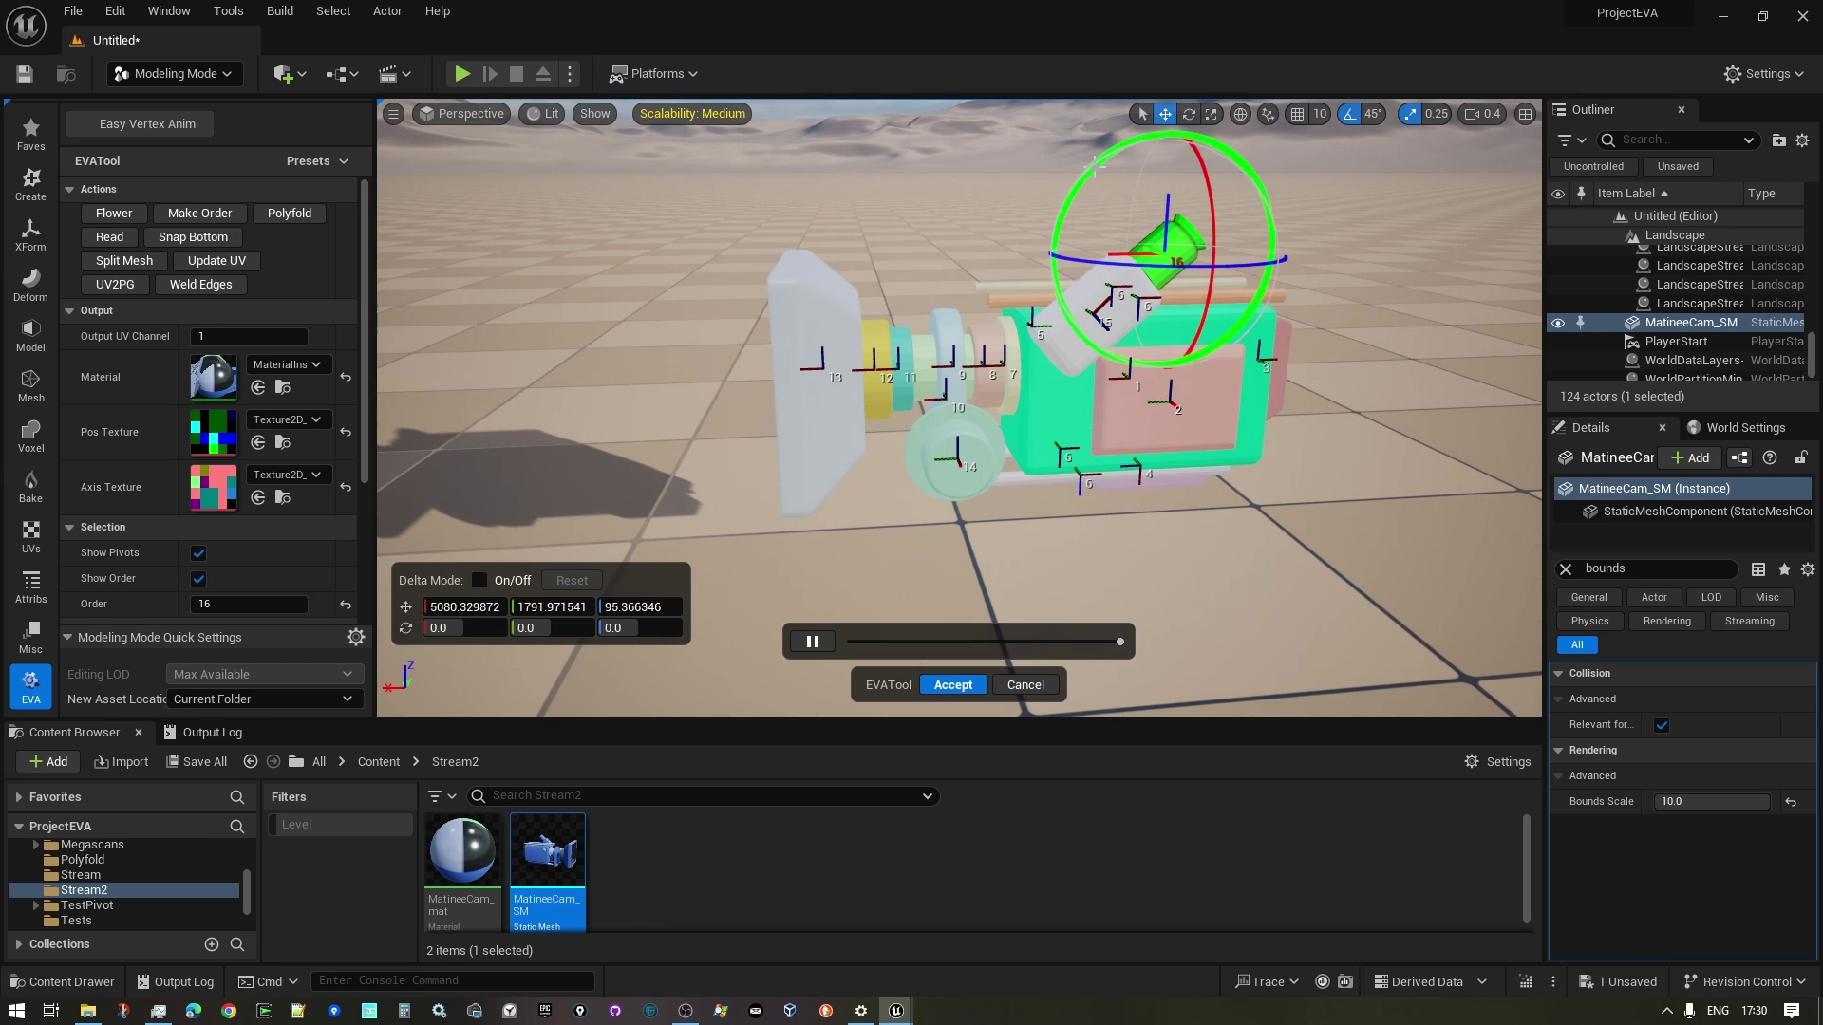
left_click_drag(1097, 163, 1241, 122)
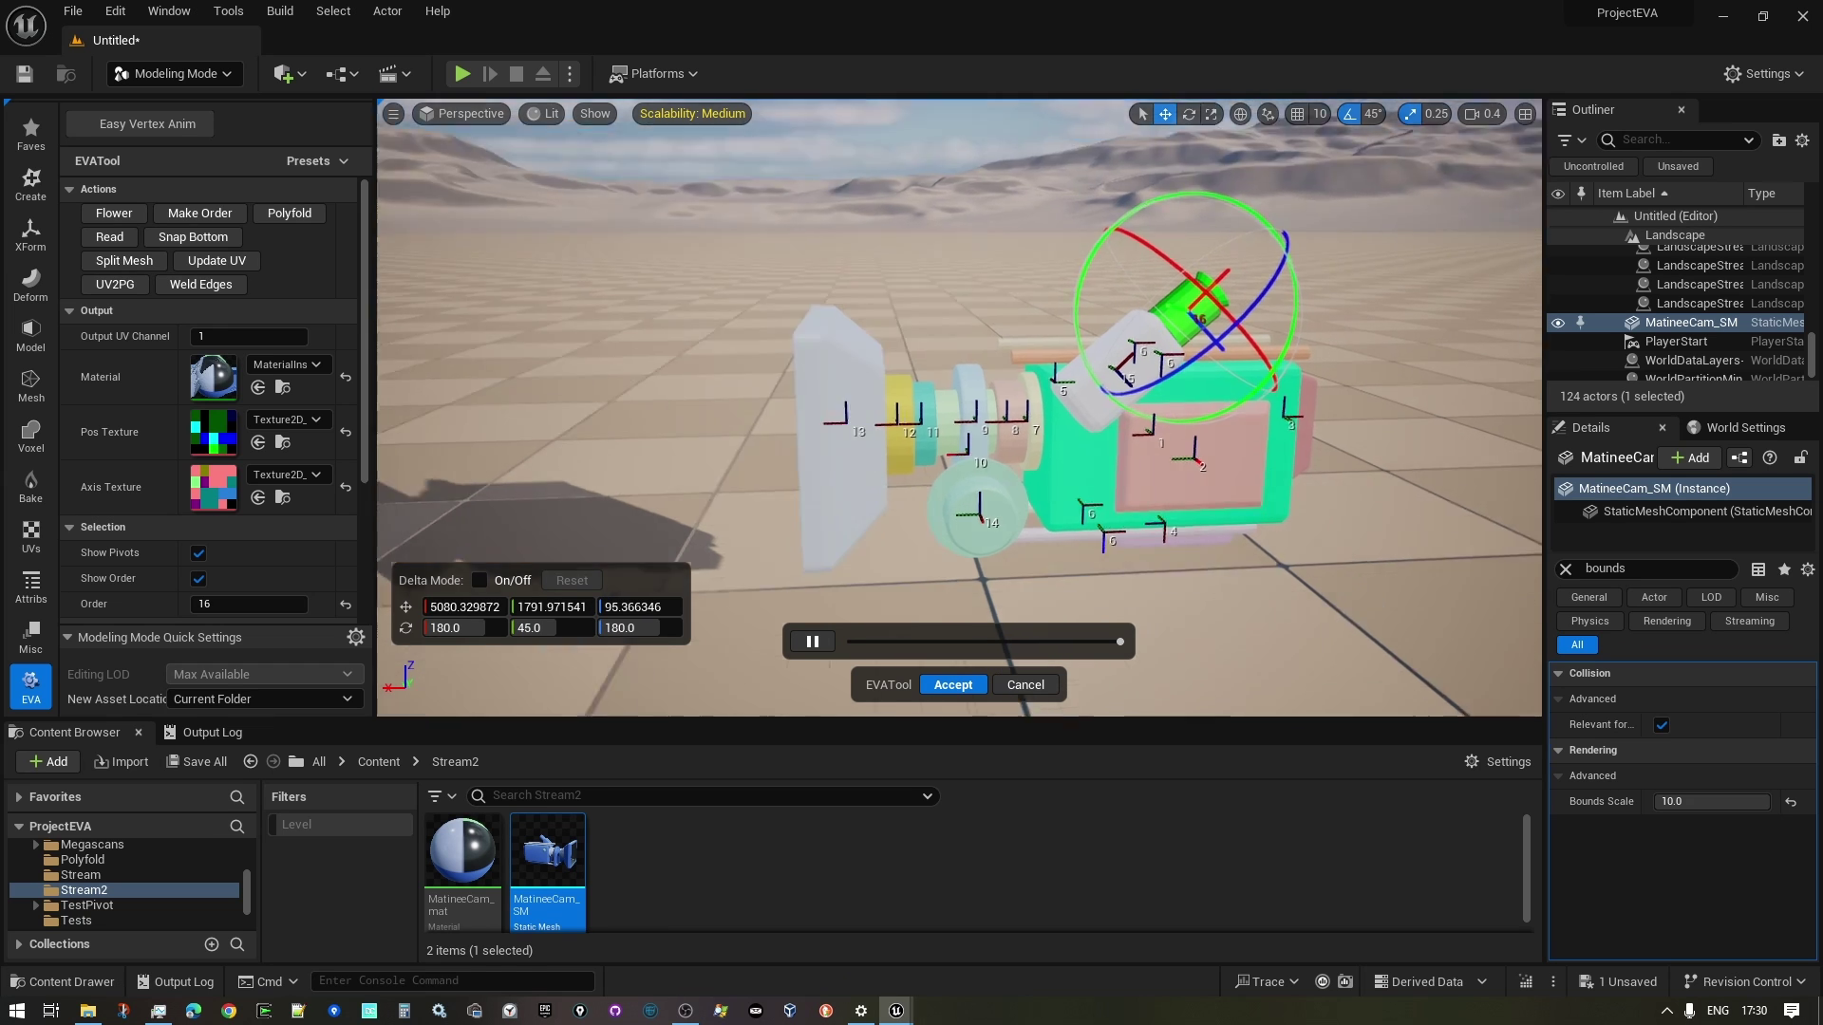
mouse_move(1120, 648)
left_mouse_down()
mouse_move(884, 643)
mouse_move(1057, 661)
left_mouse_up()
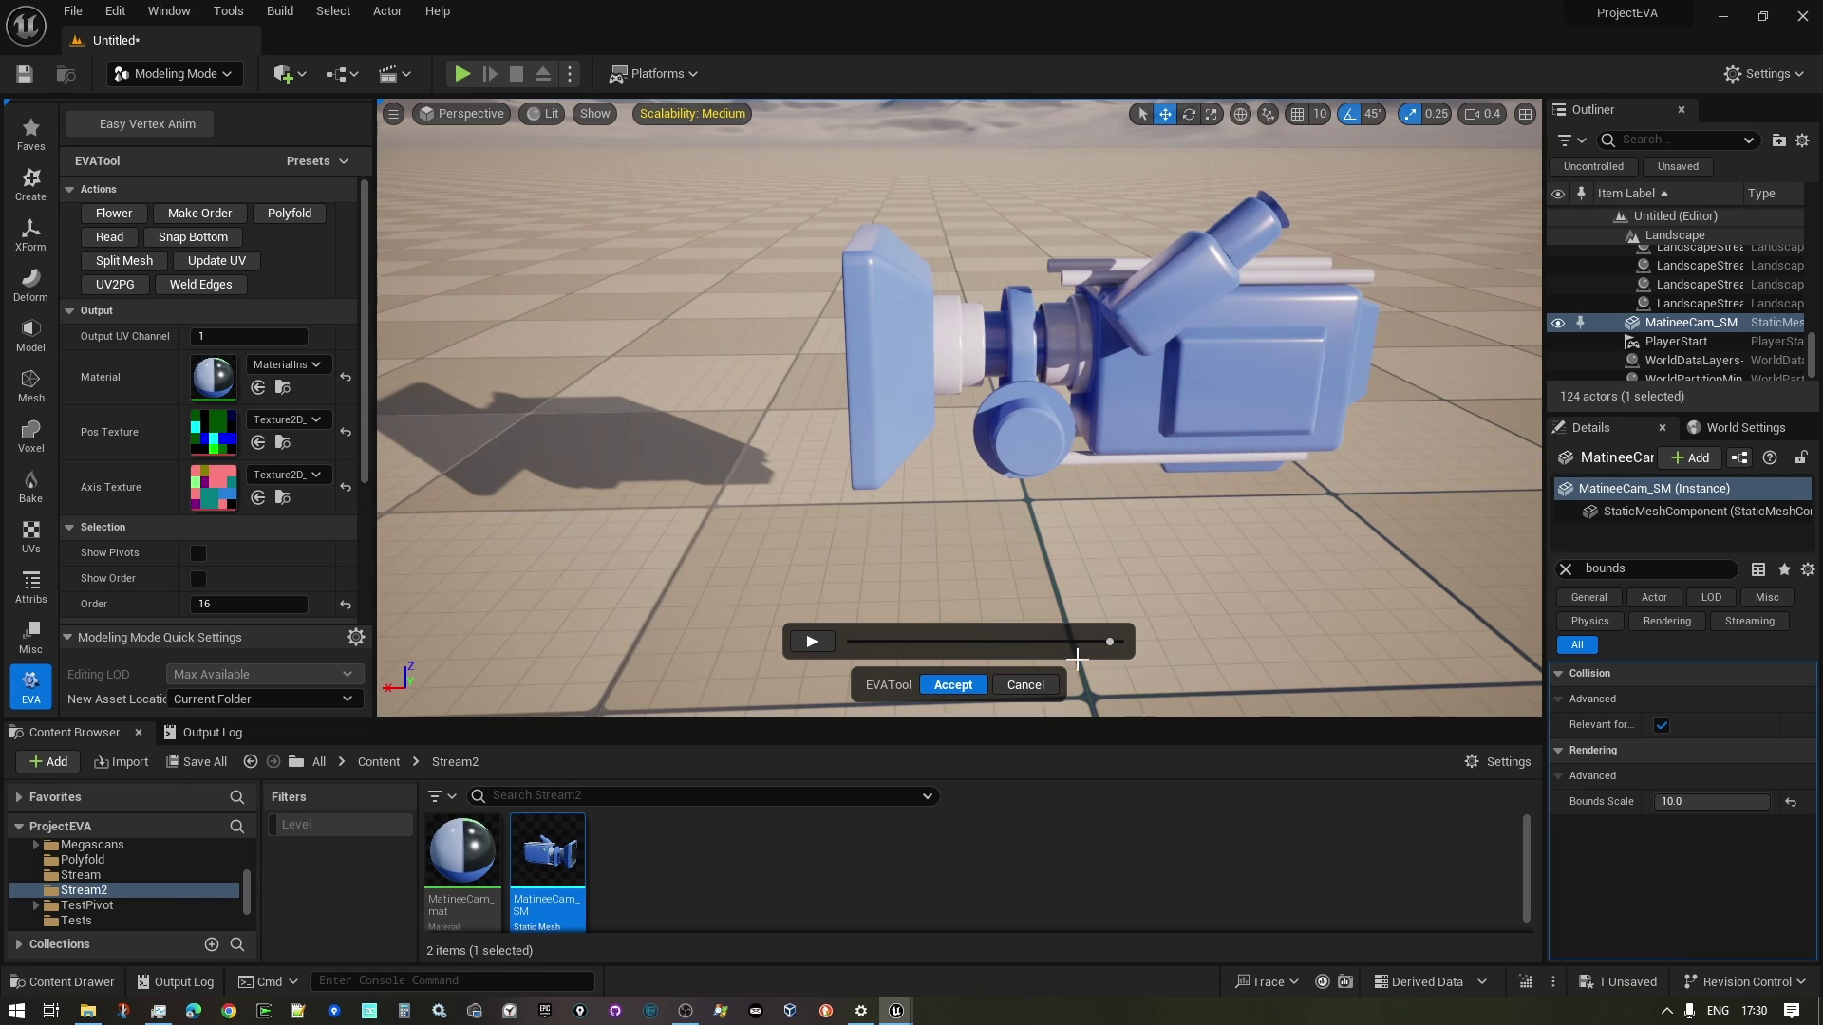
Step: Generate the textures and material instance, then apply MI_MatineeCam_SMAsm to the camera mesh
left_click(954, 686)
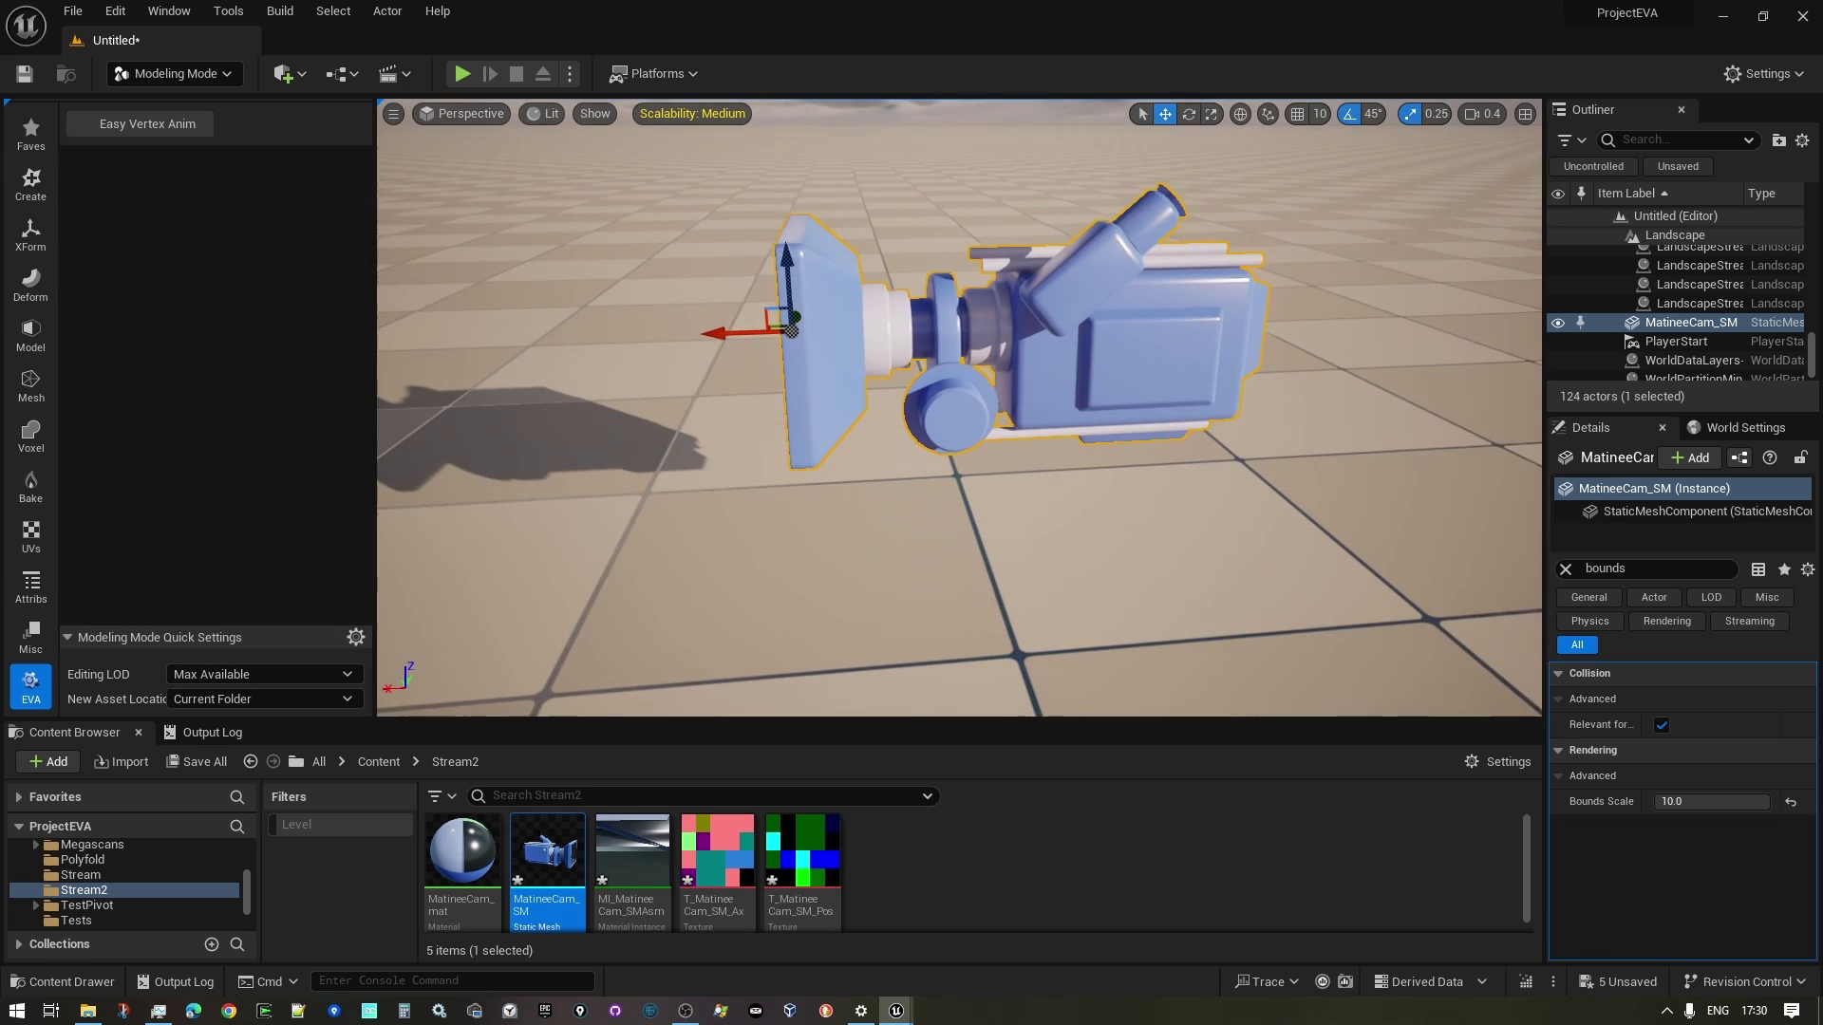
left_click_drag(799, 657, 798, 712)
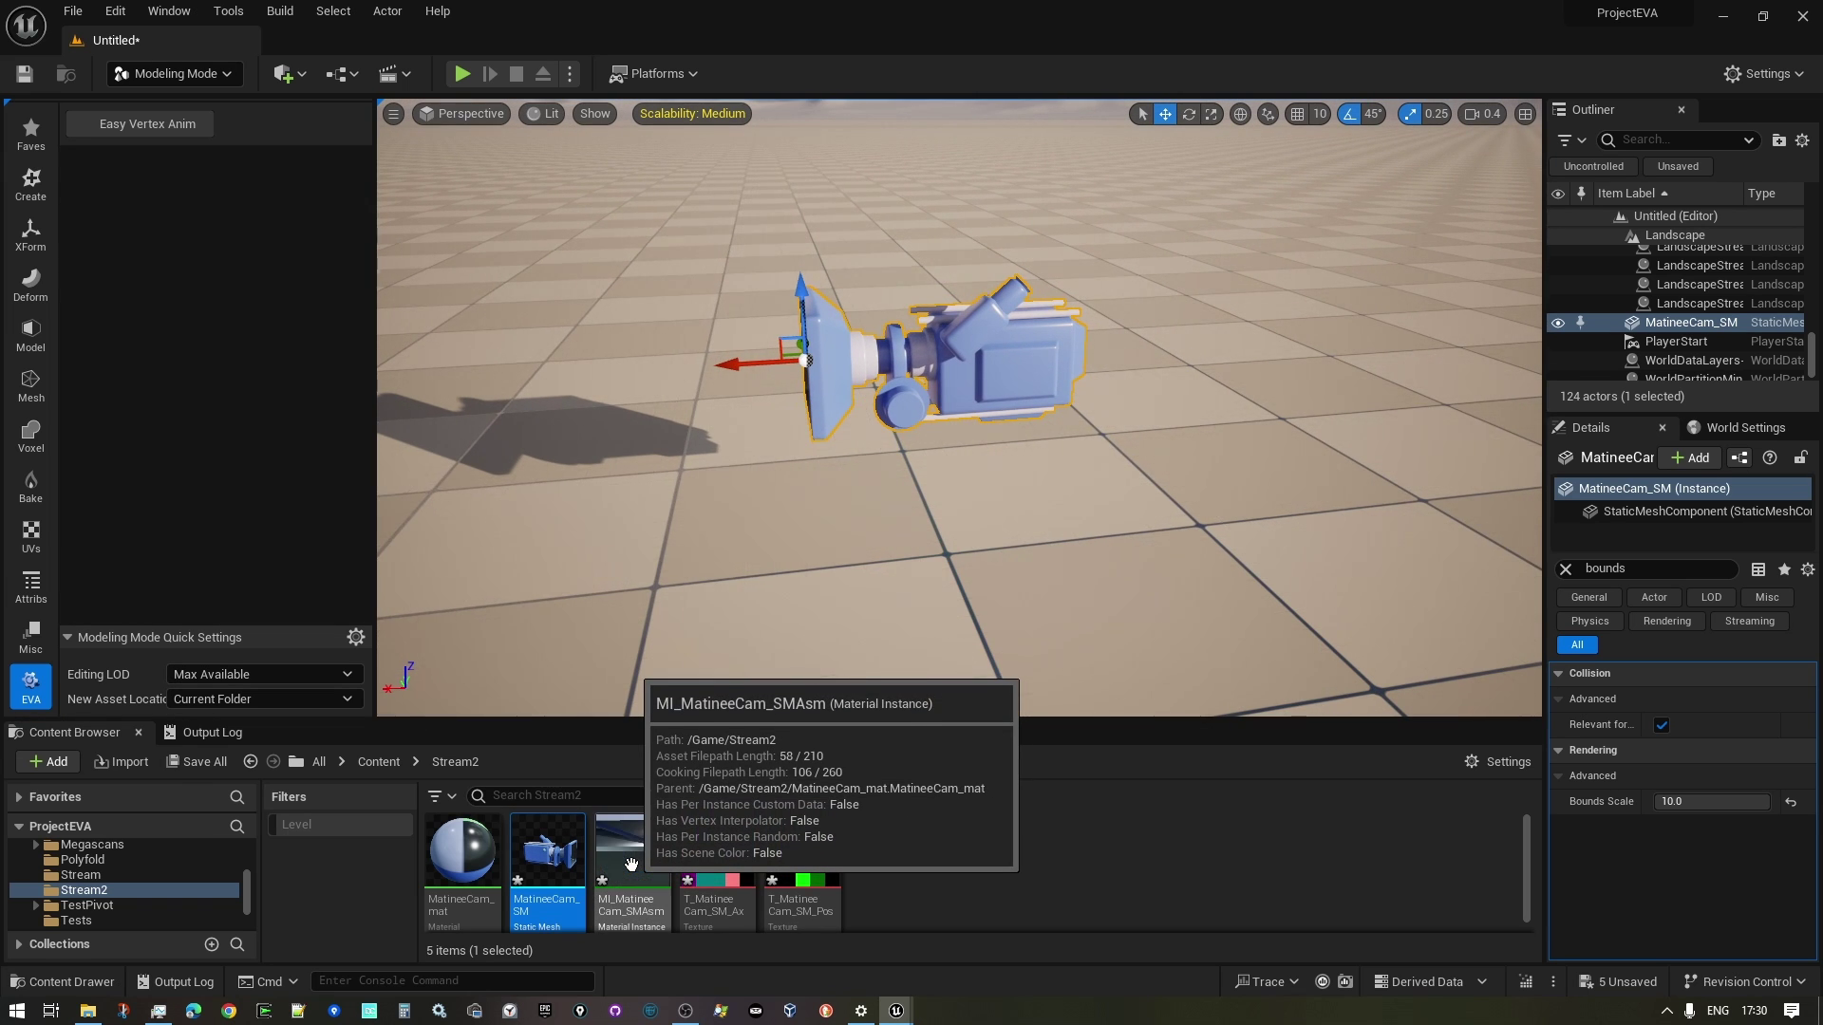
left_click_drag(631, 865, 1001, 428)
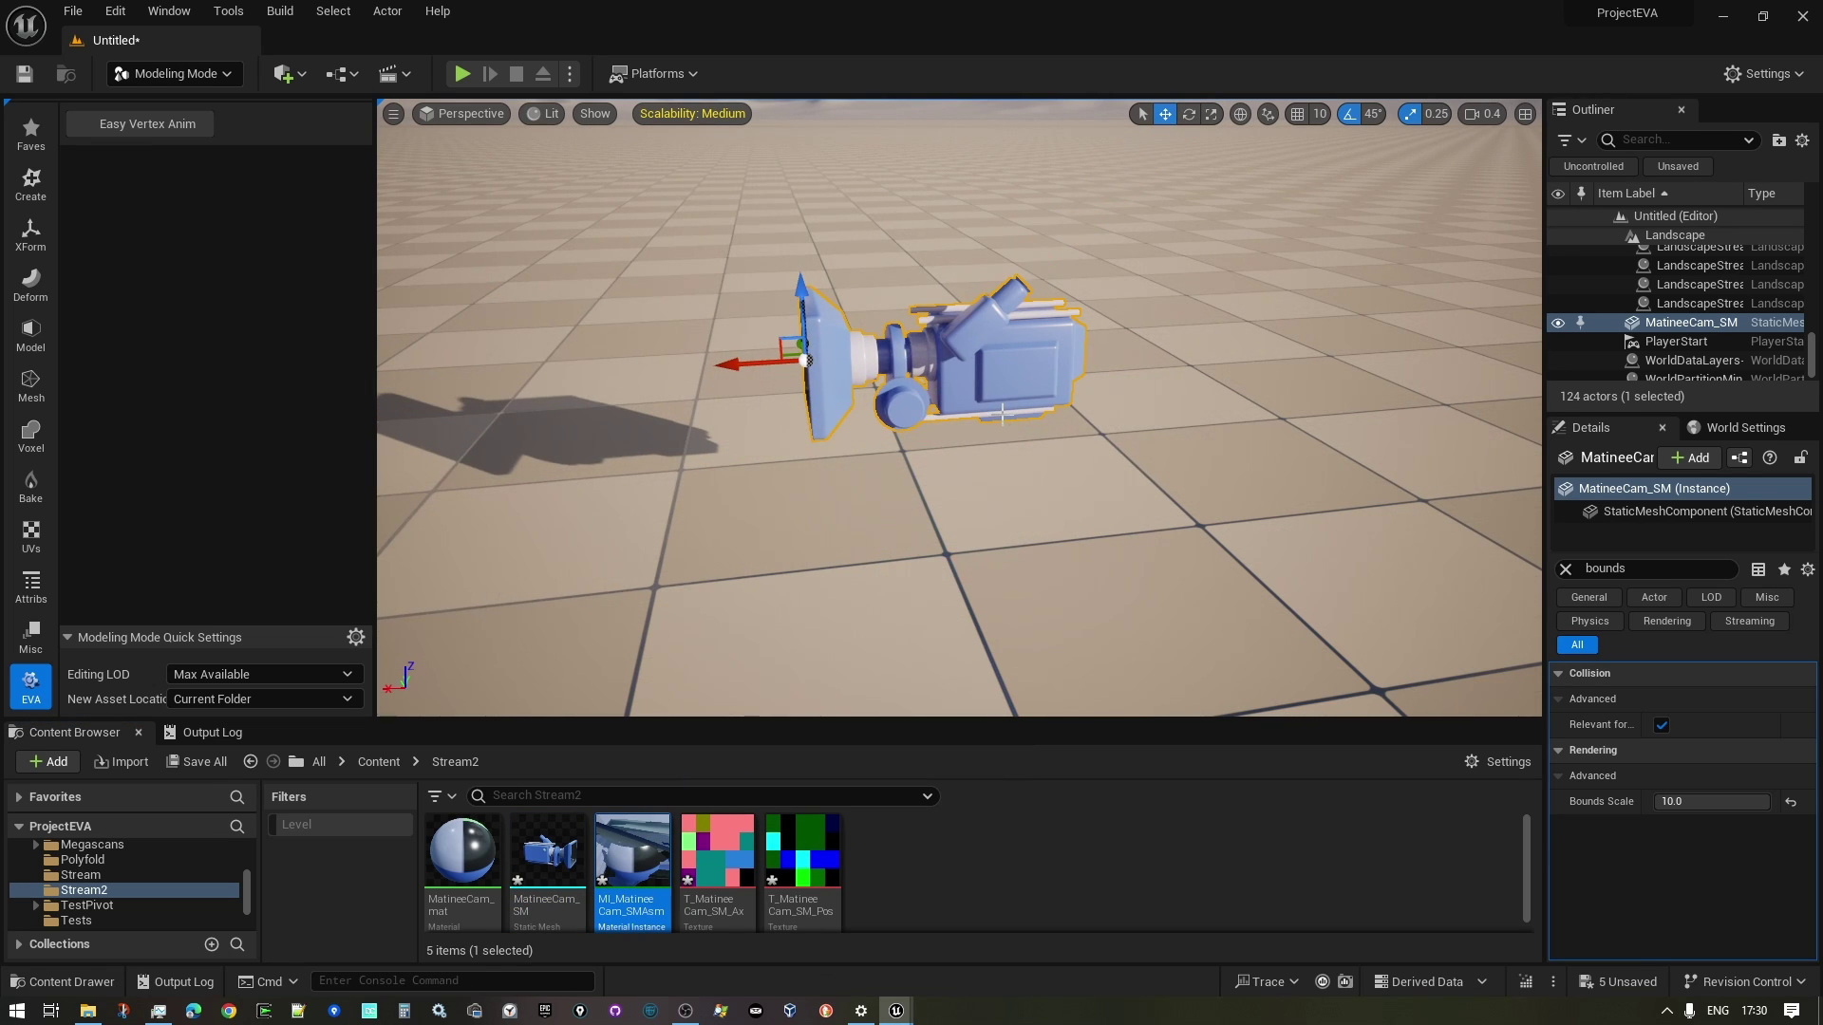
Step: In MI_MatineeCam_SMAsm, expand Background's scalar parameters and set Time to build to 1
double_click(632, 862)
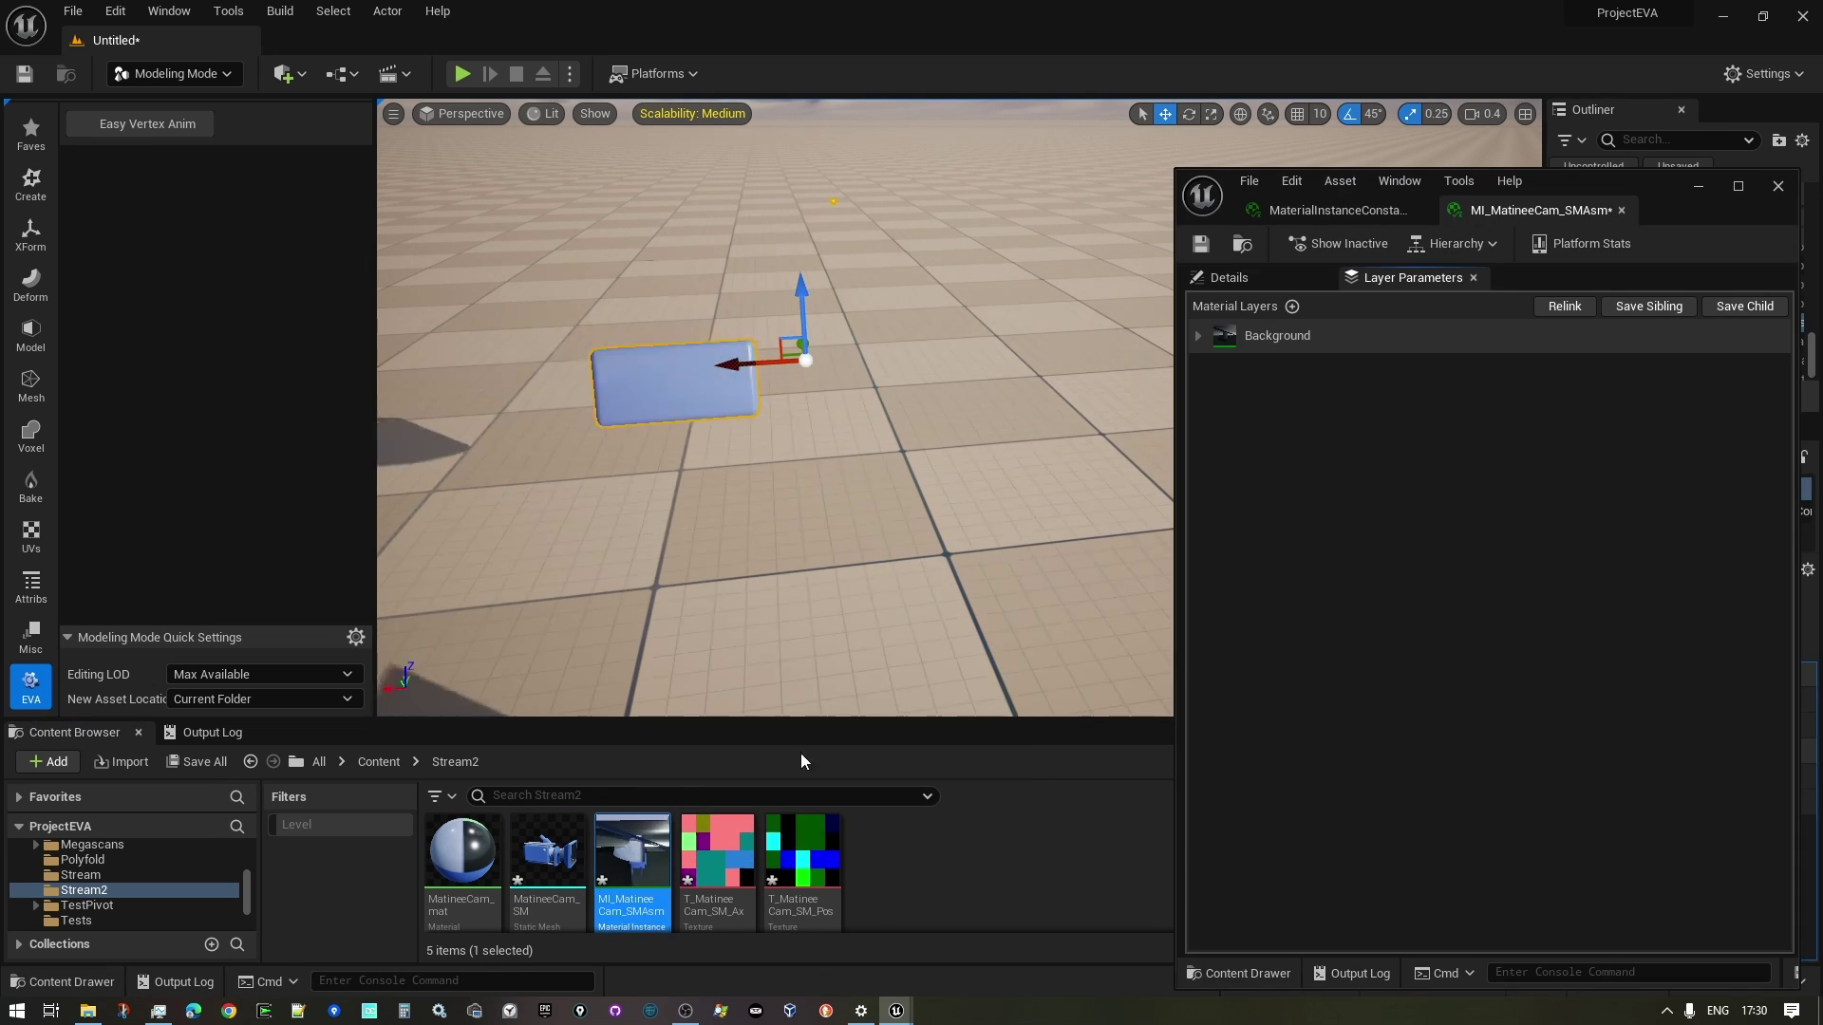
left_click(1198, 338)
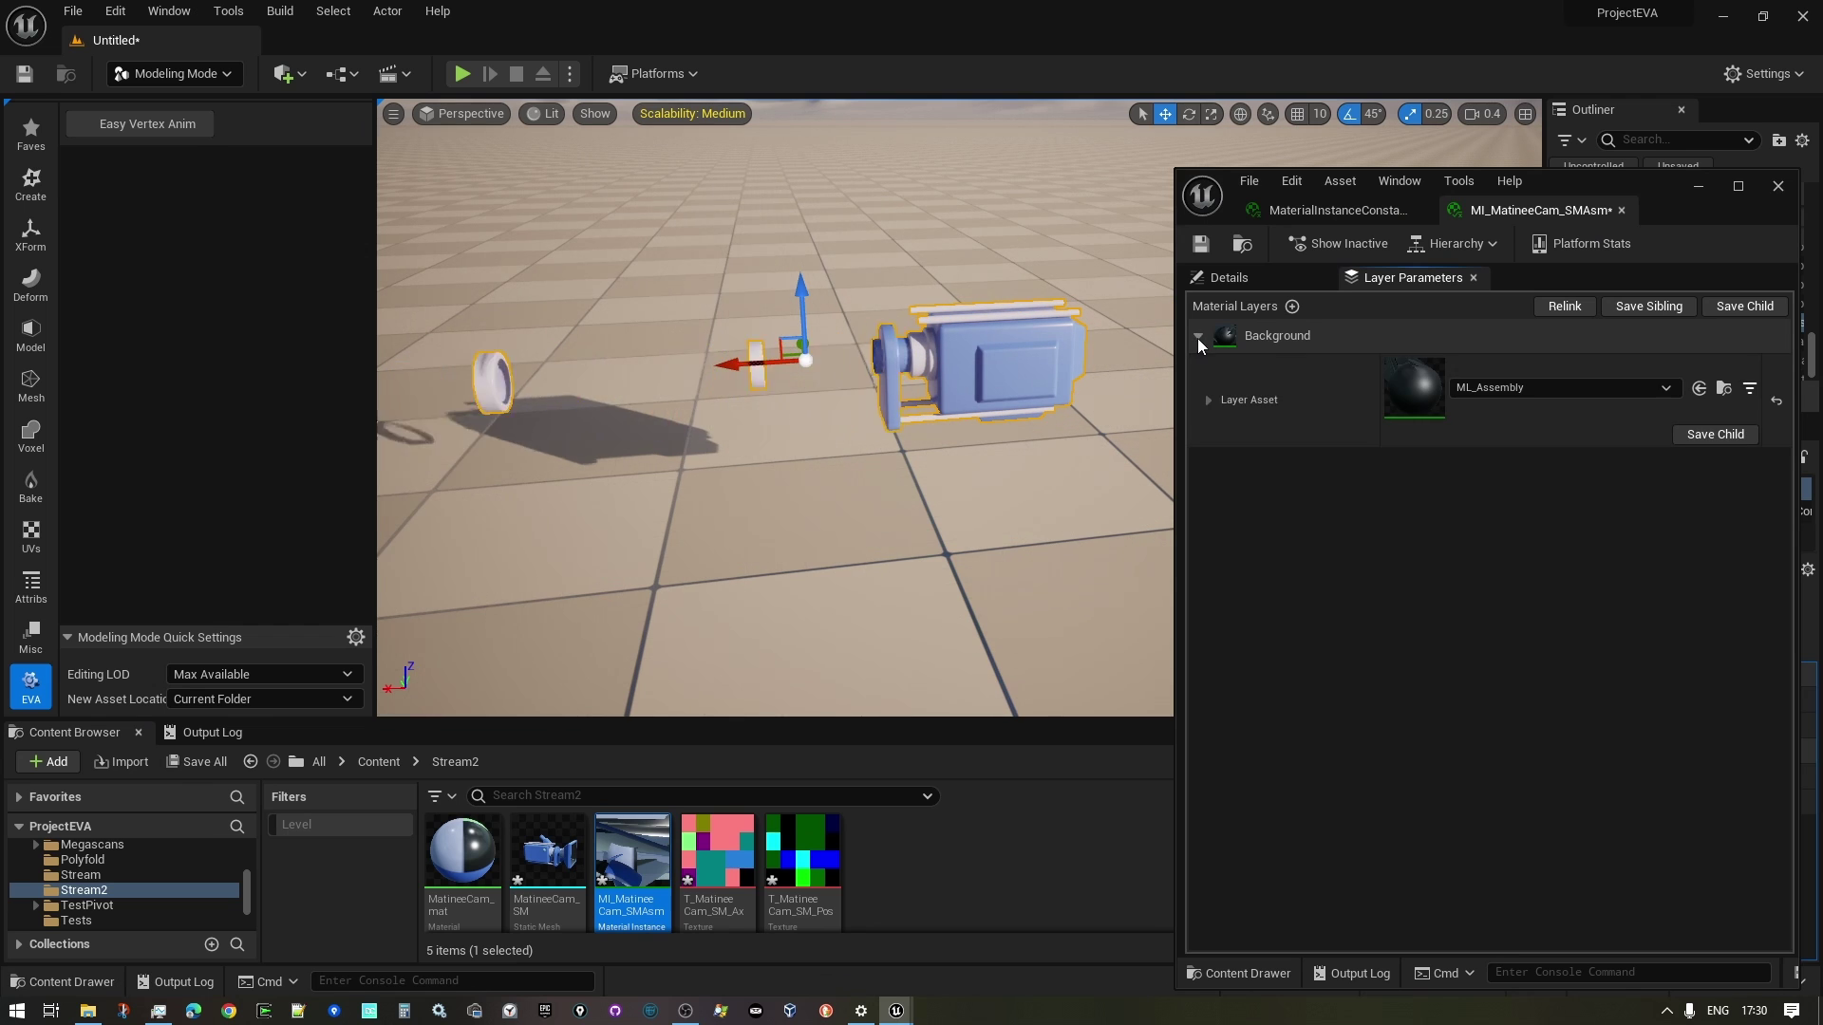
left_click(1207, 401)
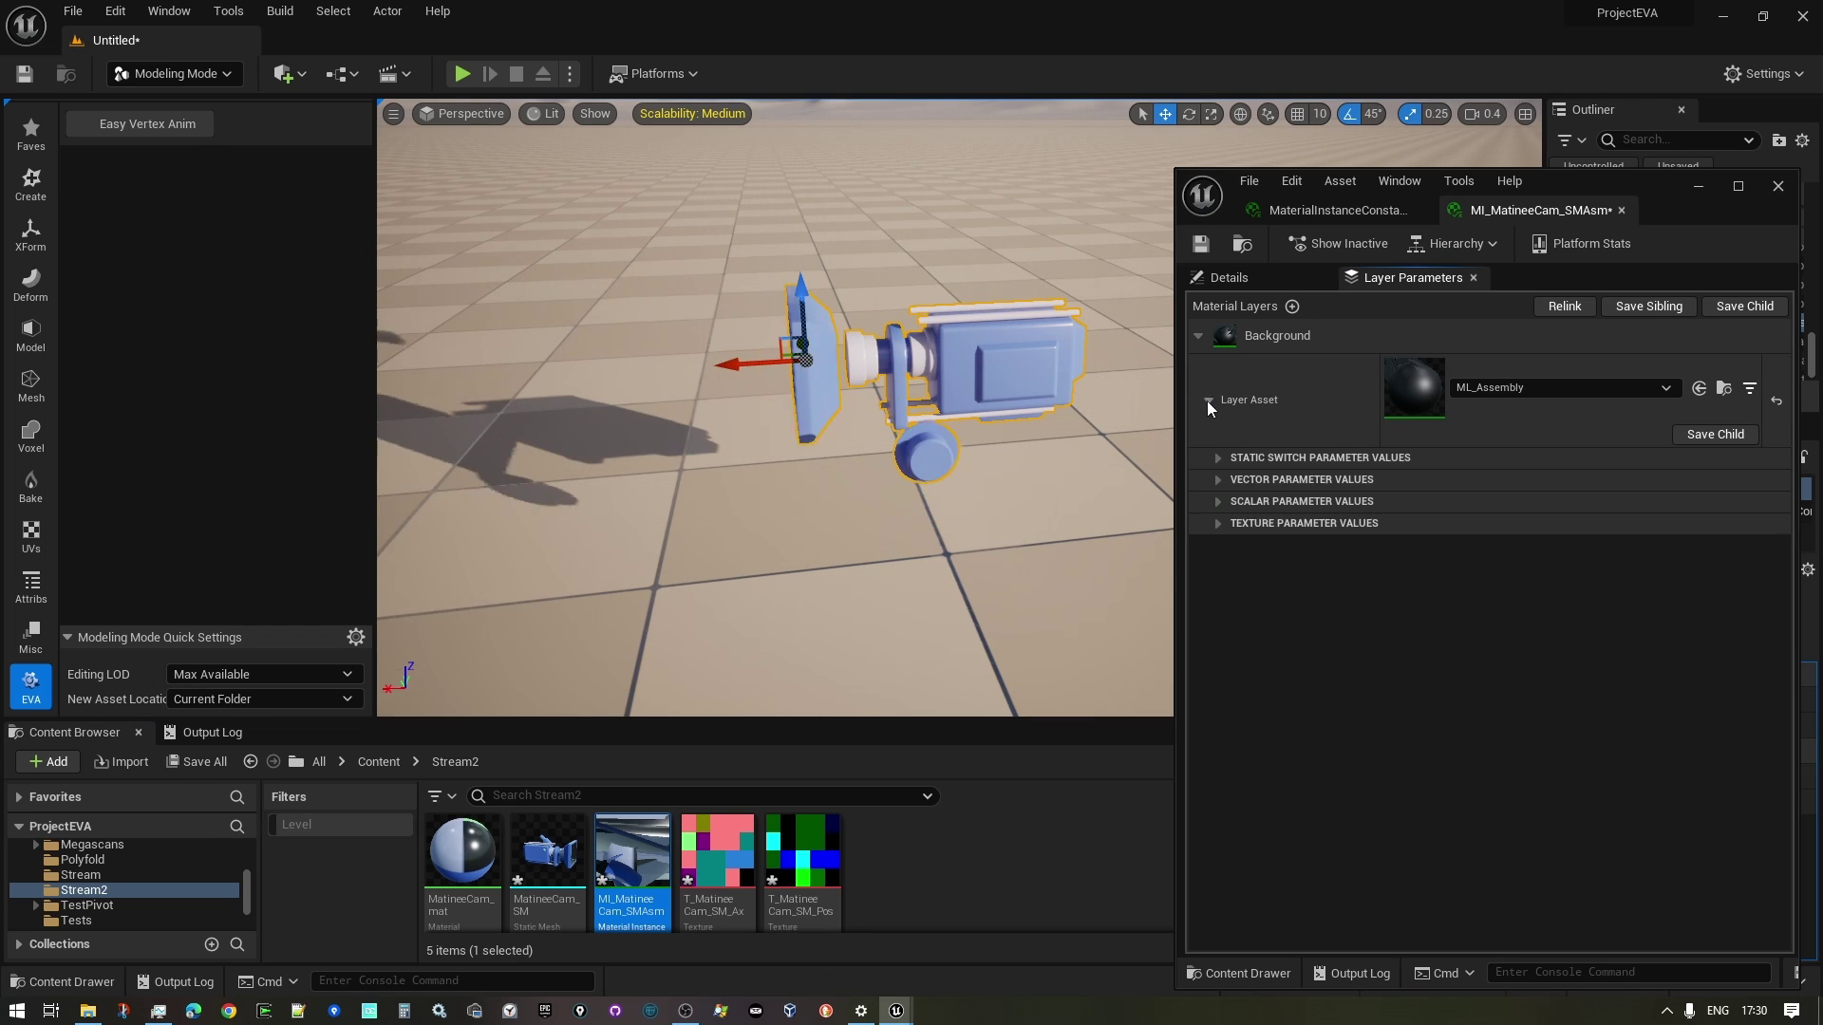
left_click(1217, 502)
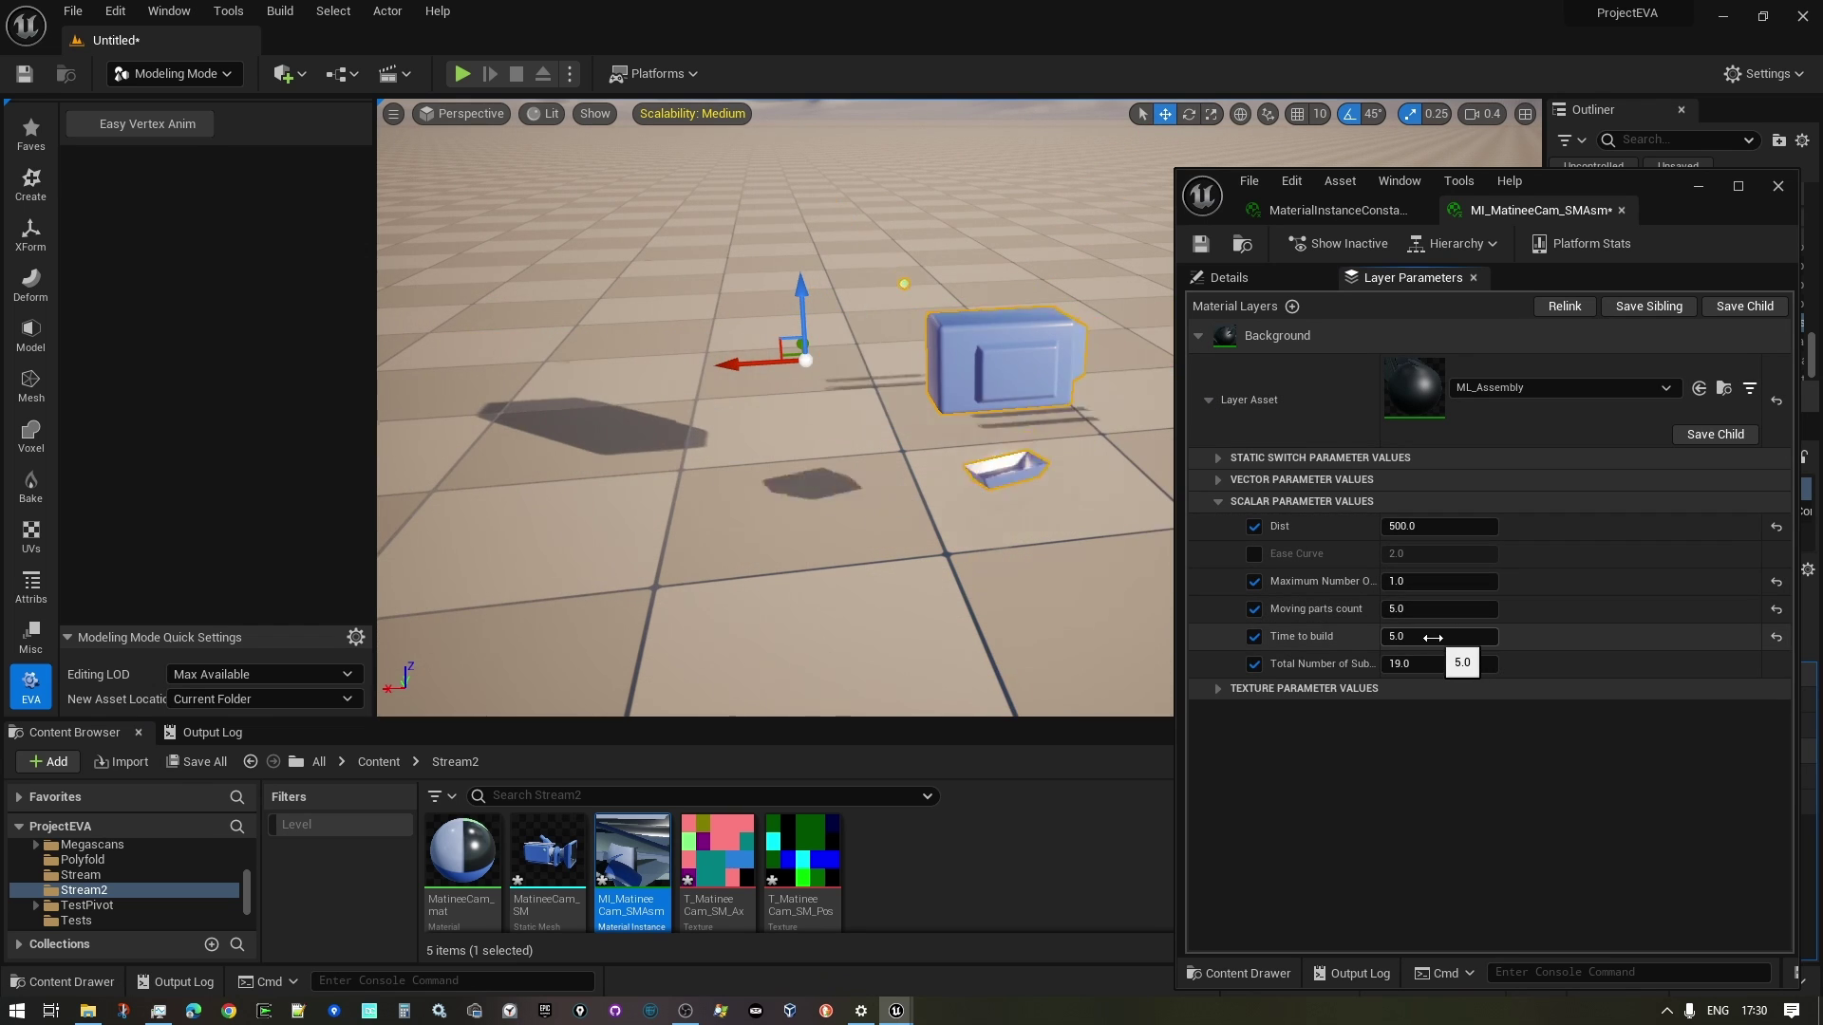
left_click(1431, 637)
type("1")
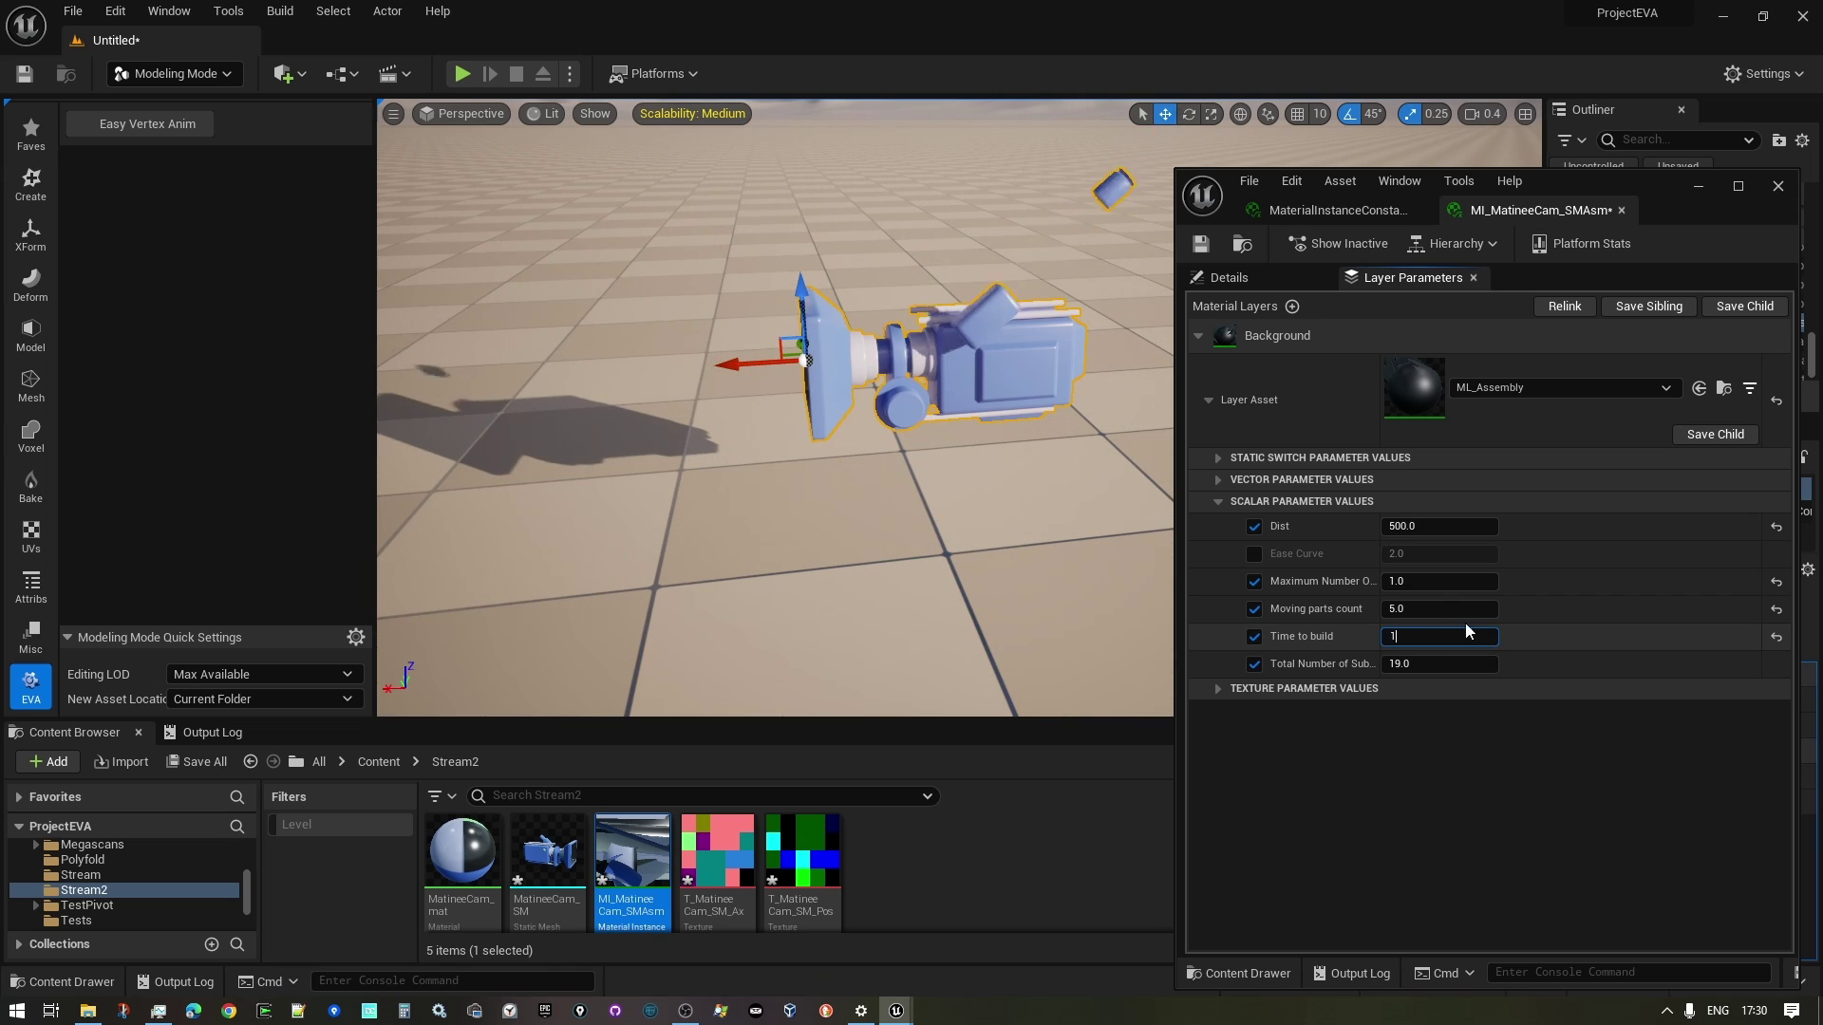
key("Return")
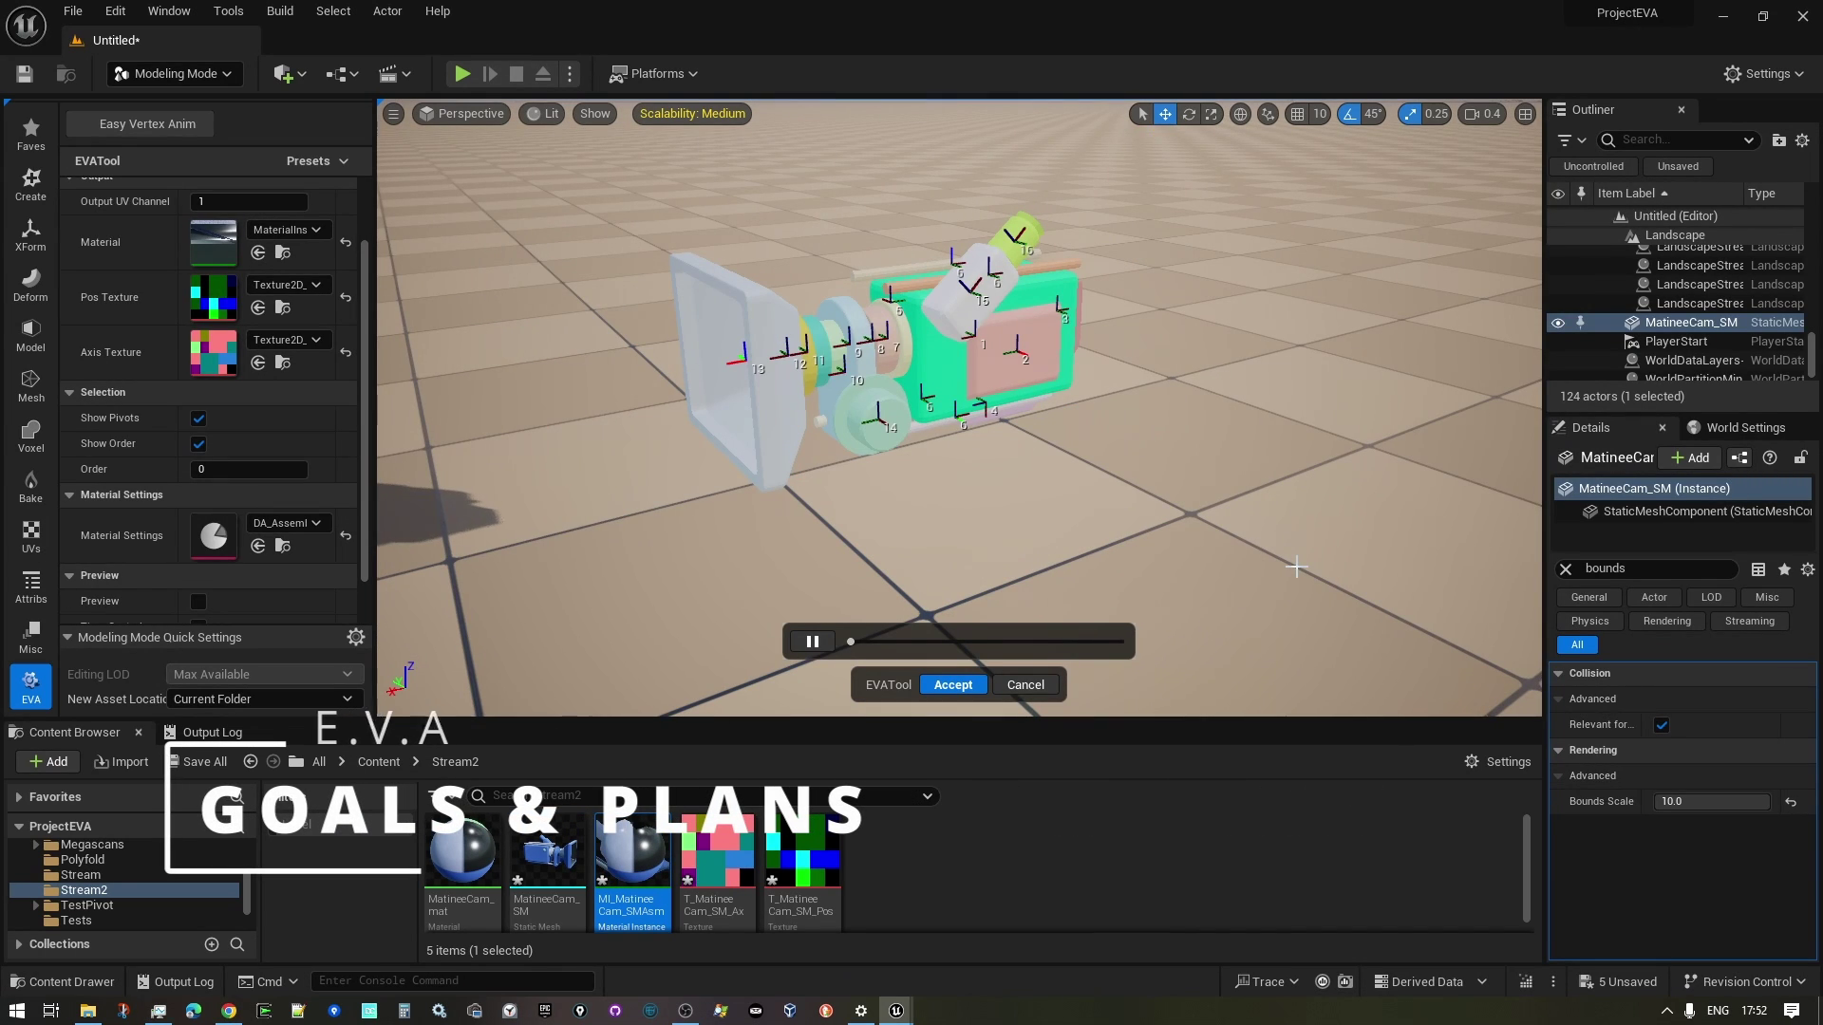
mouse_move(1140, 516)
right_mouse_down()
mouse_move(1140, 492)
mouse_move(1068, 470)
mouse_move(1089, 485)
right_mouse_up()
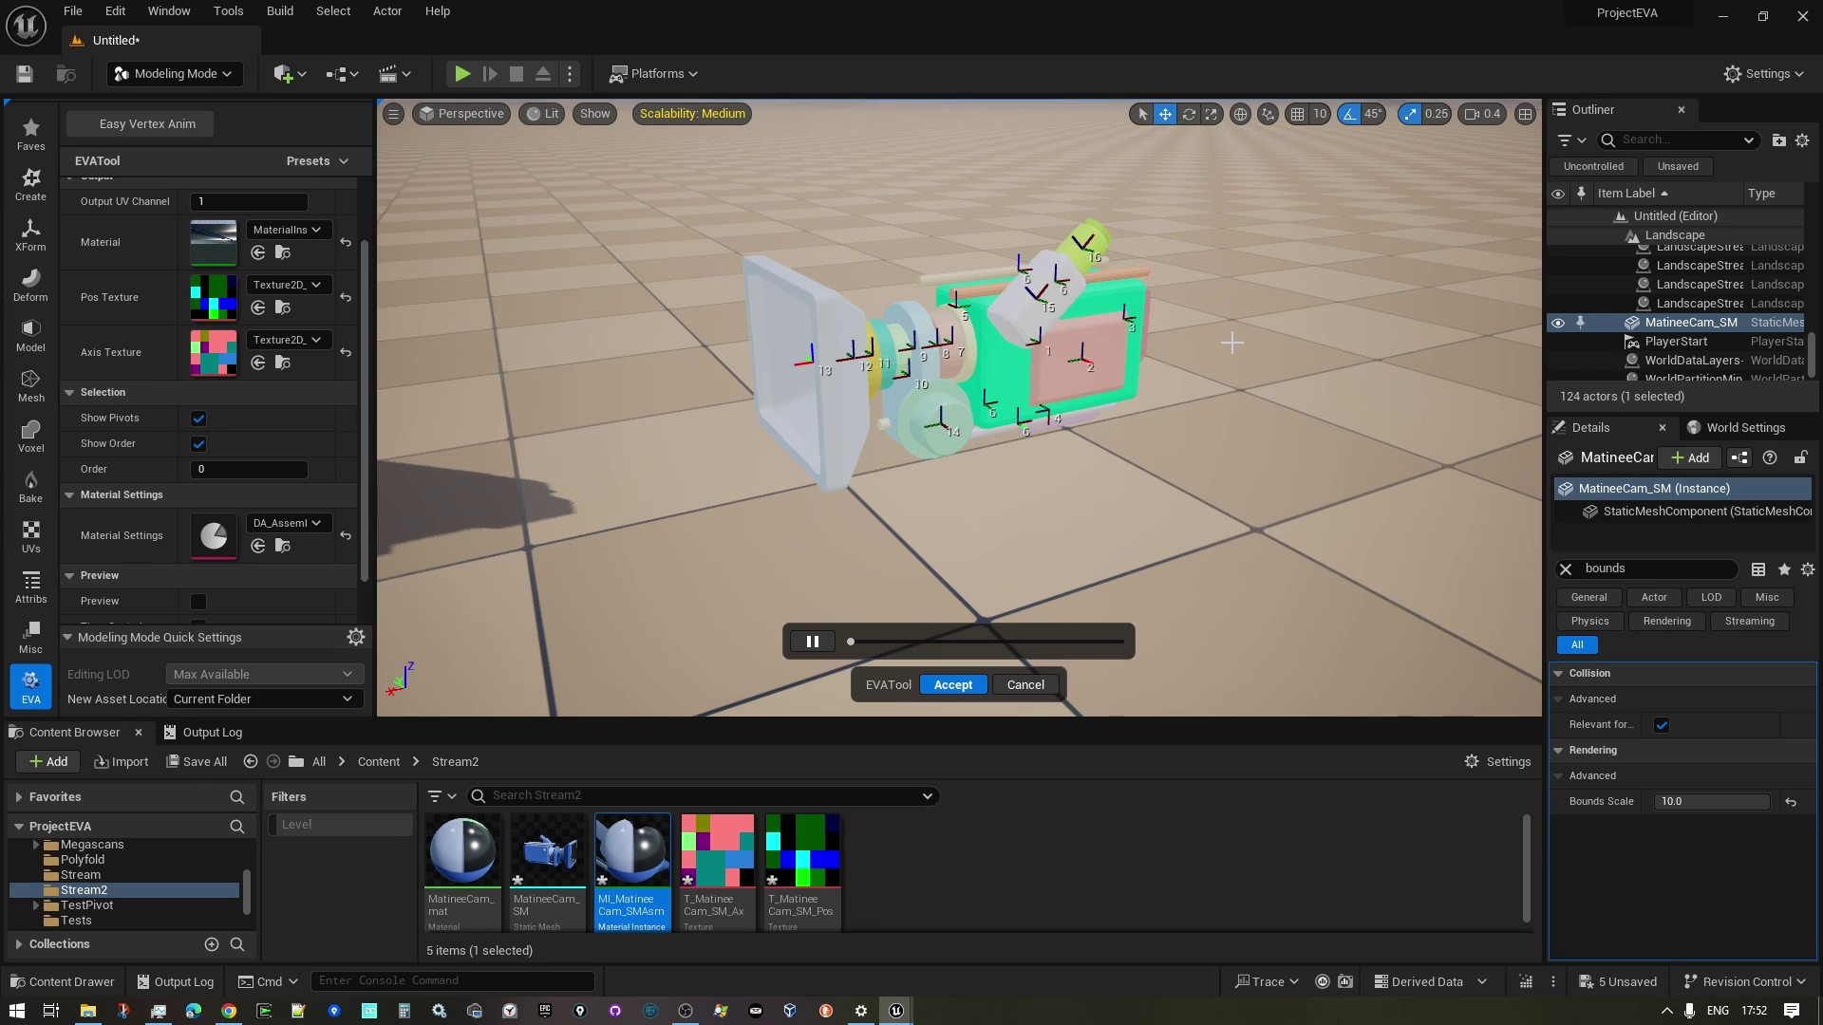
right_click_drag(1246, 345, 1239, 306)
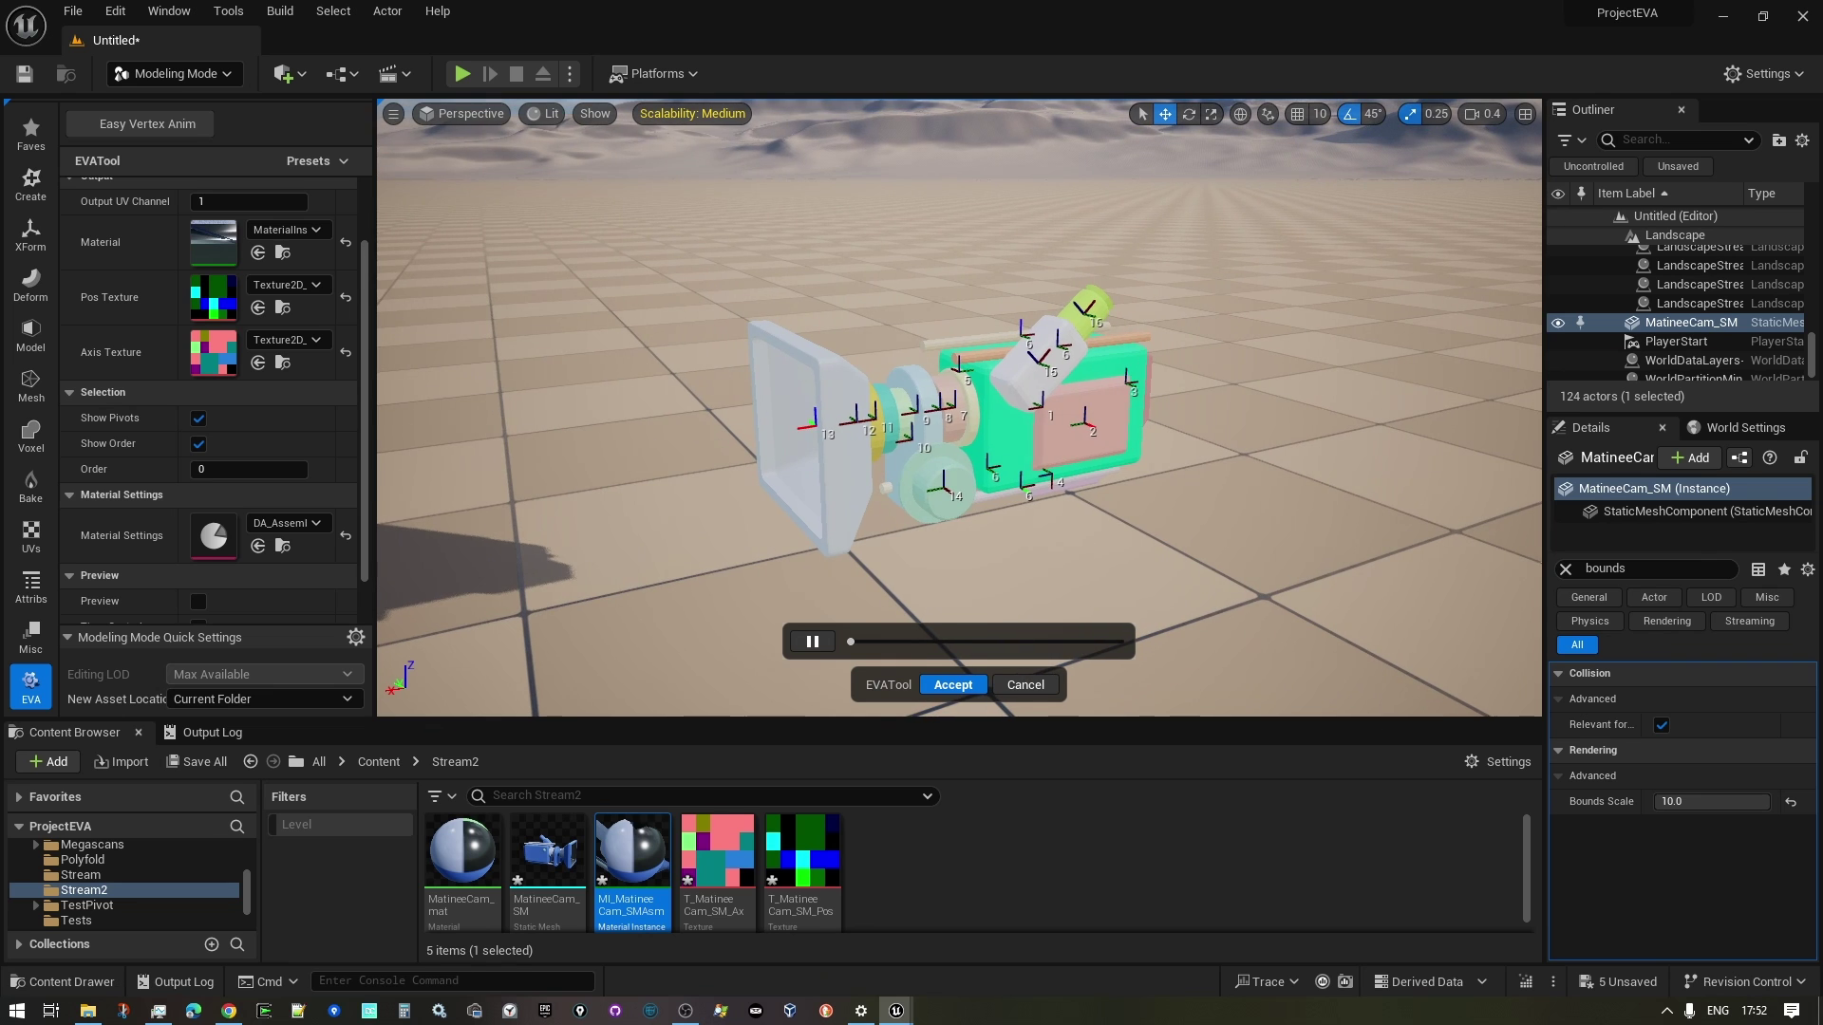
right_click_drag(1136, 373, 1136, 373)
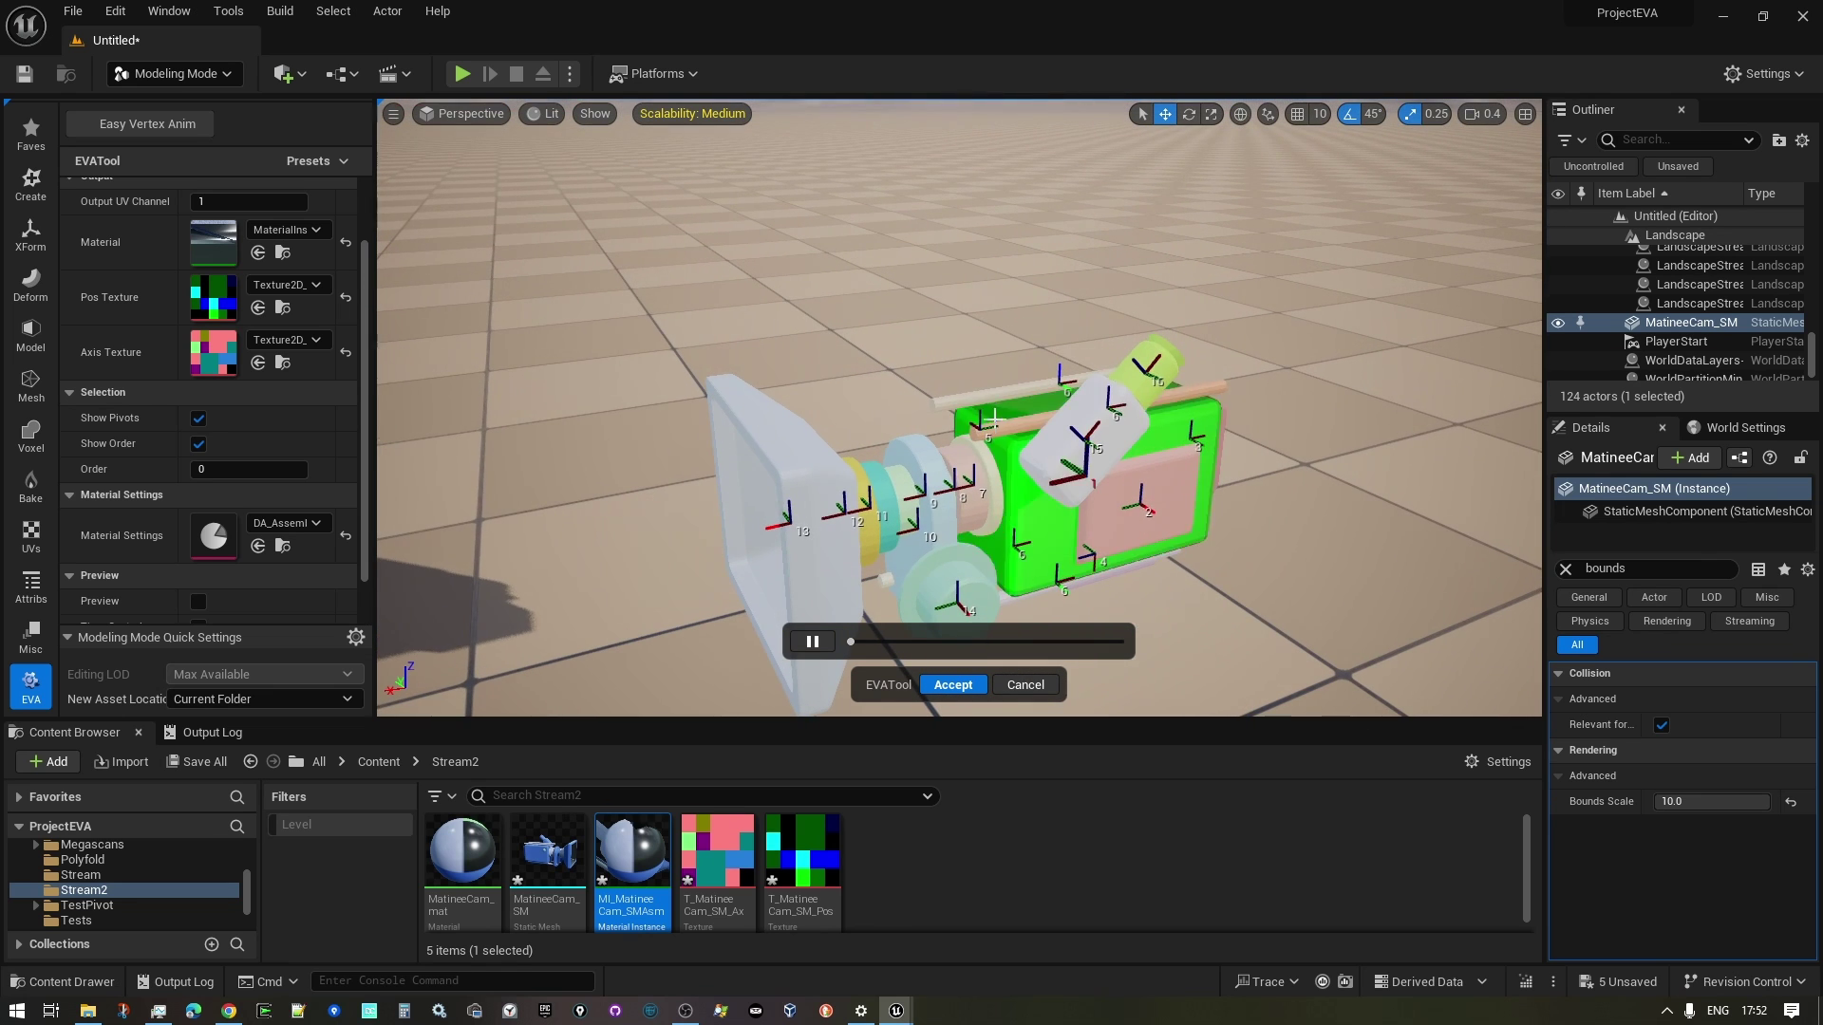
left_click(1029, 420)
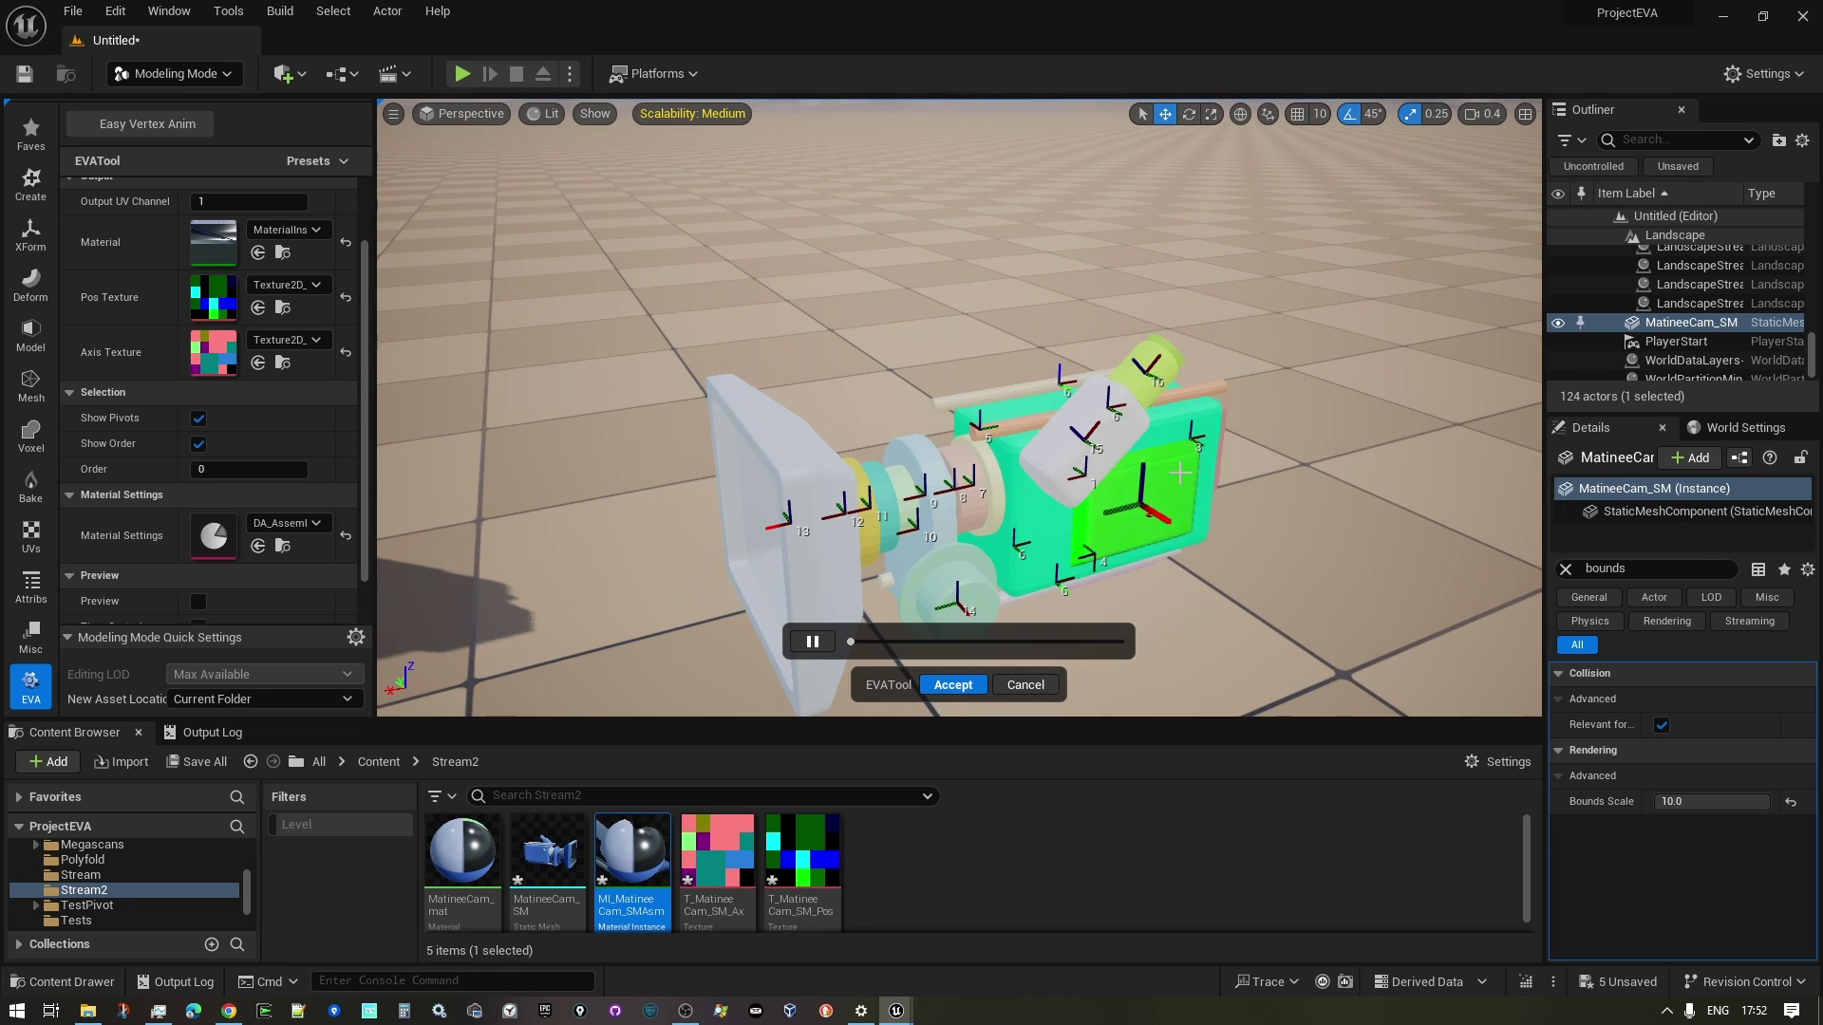
mouse_move(1302, 521)
right_mouse_down()
mouse_move(1318, 525)
mouse_move(1309, 501)
mouse_move(1282, 520)
right_mouse_up()
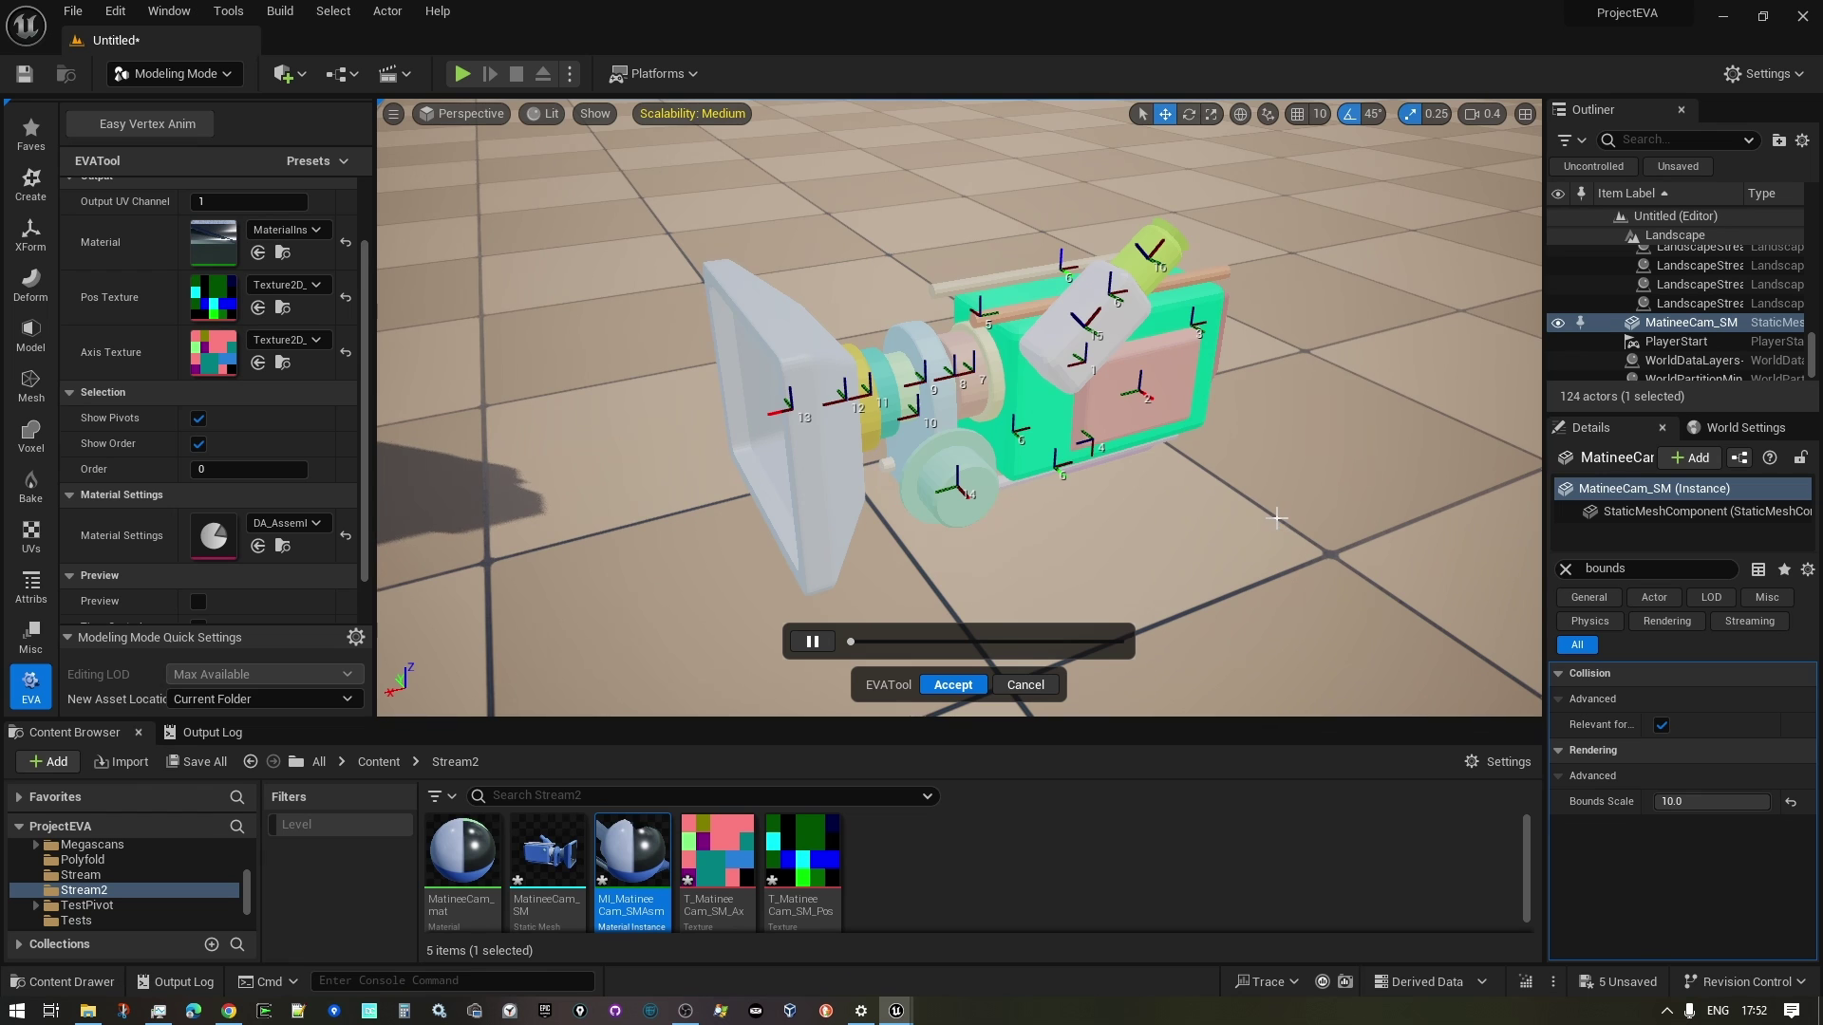
right_click_drag(1276, 502, 1277, 502)
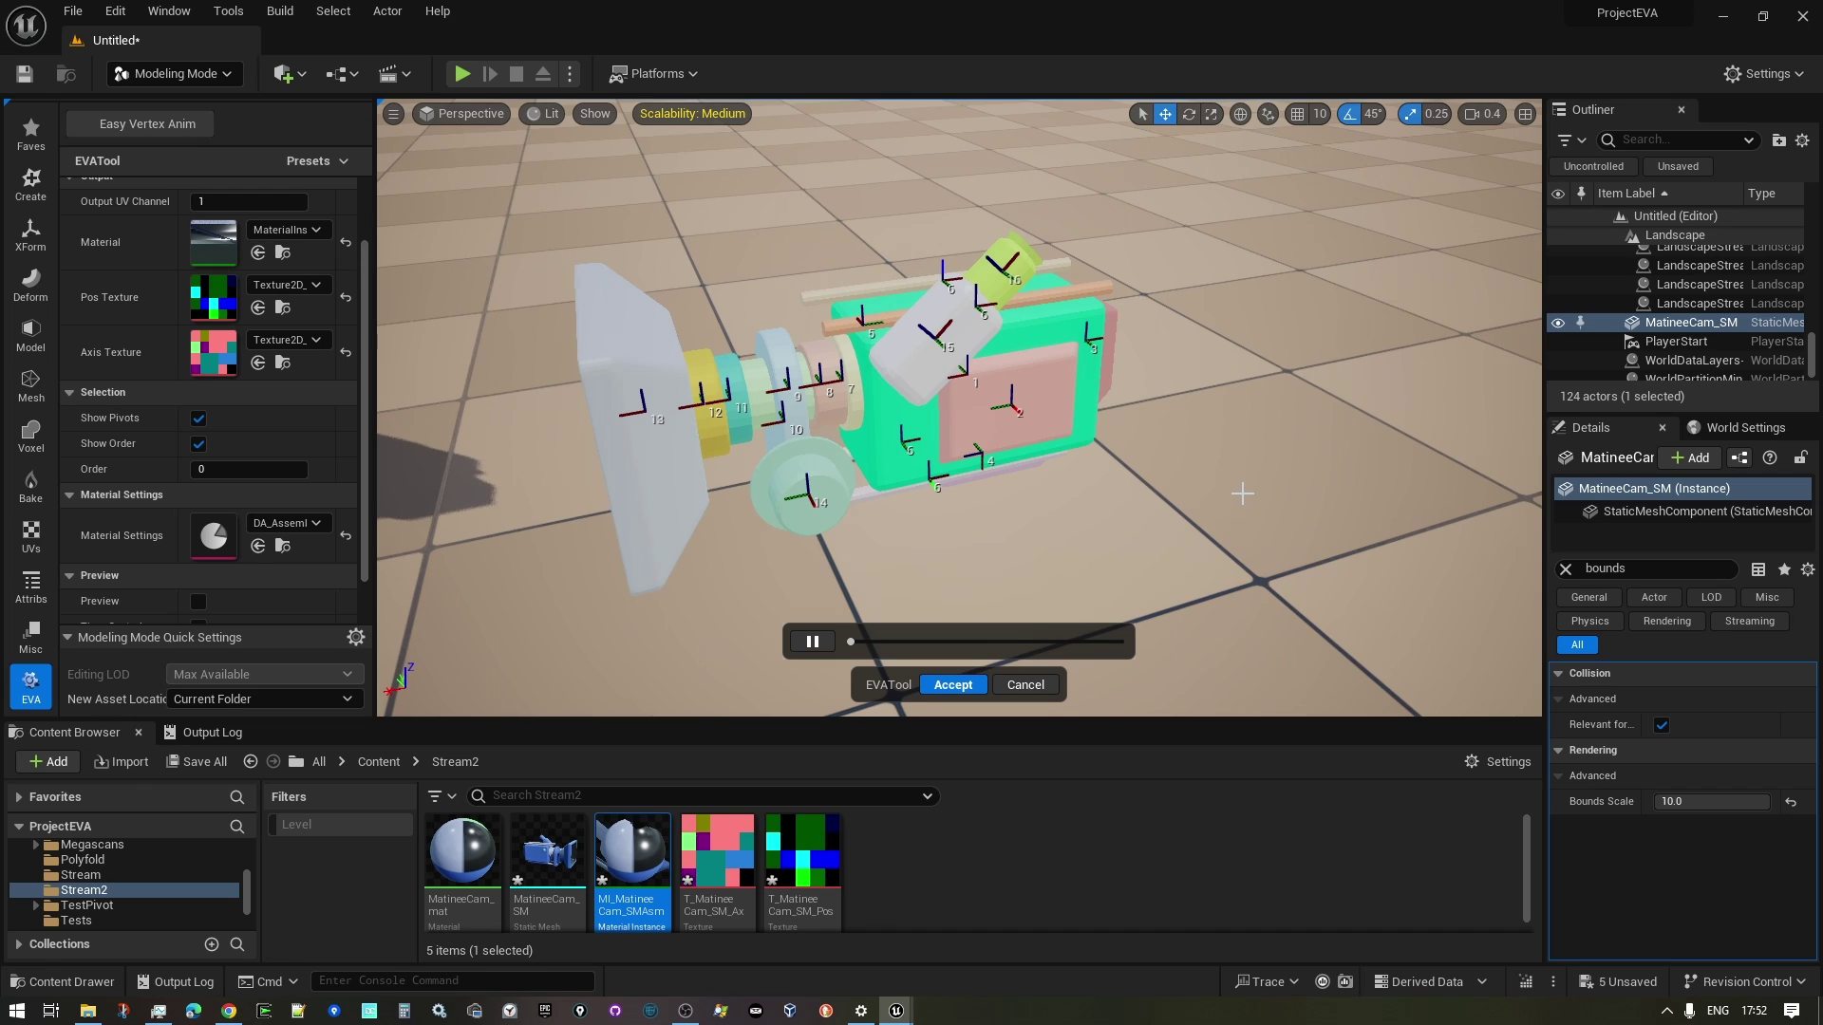
scroll(171, 389, "up", 2)
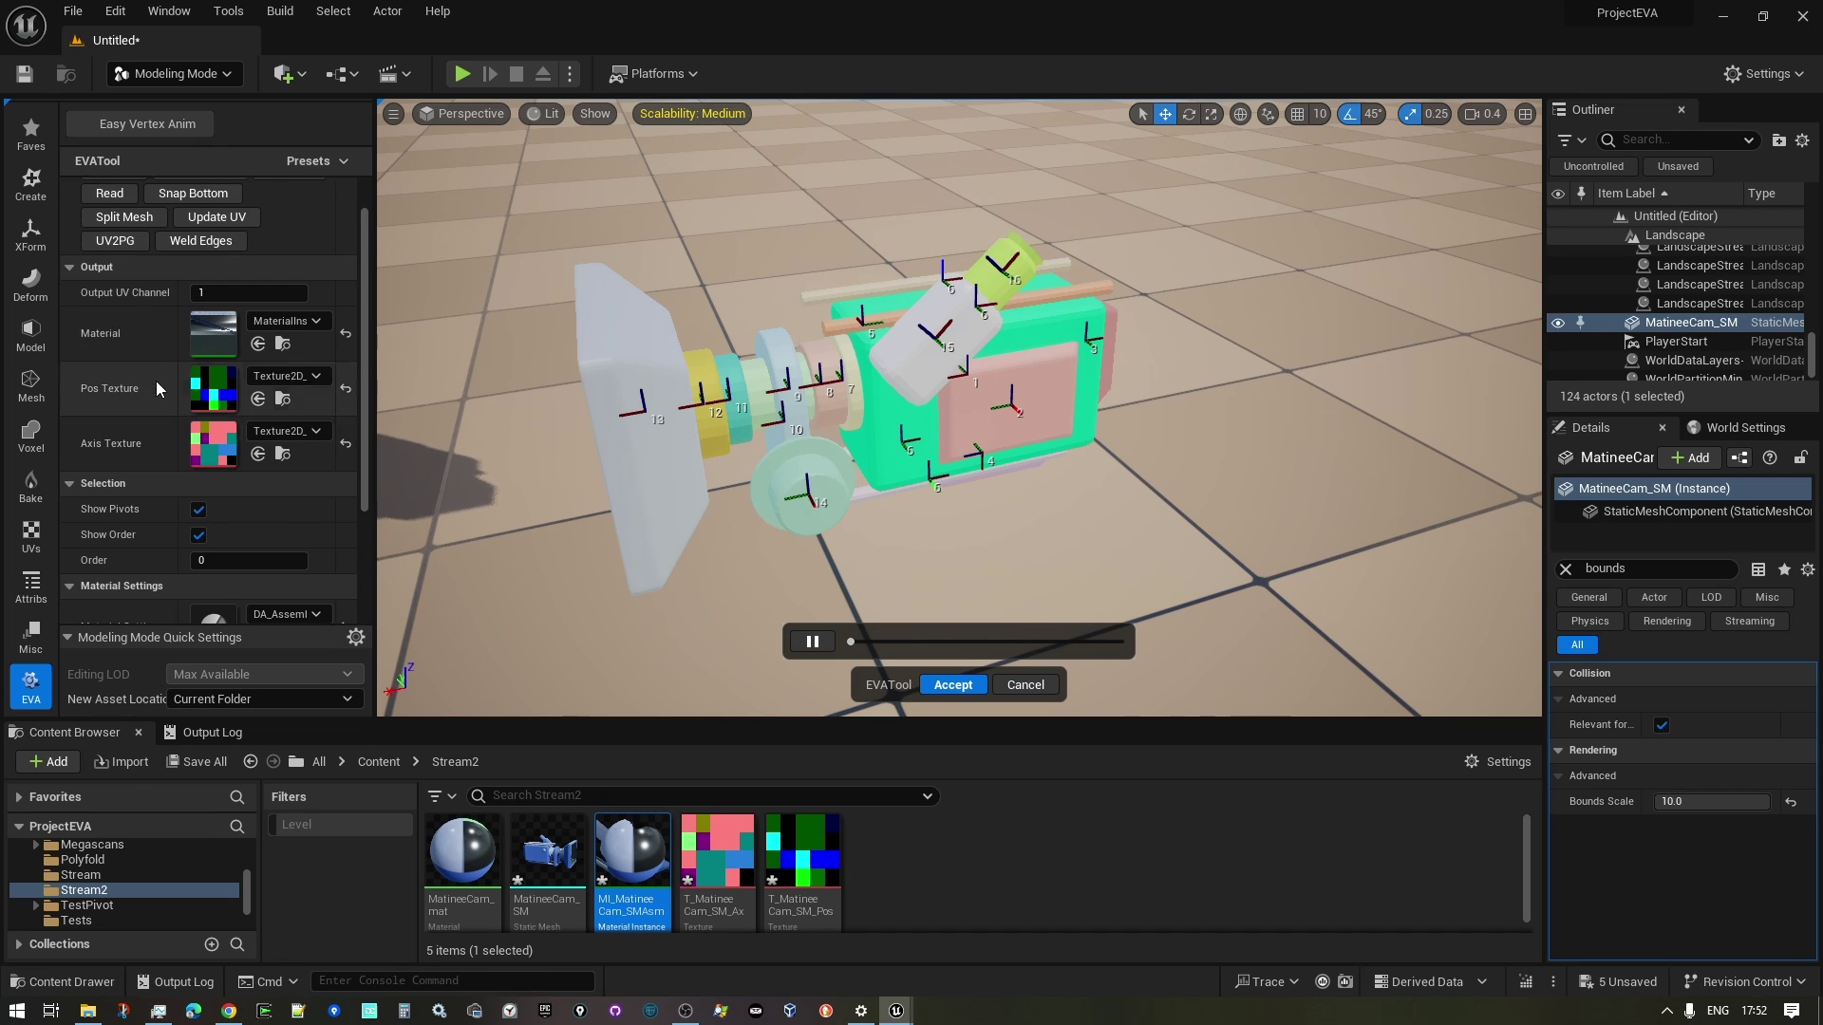
scroll(156, 380, "up", 2)
left_click(160, 245)
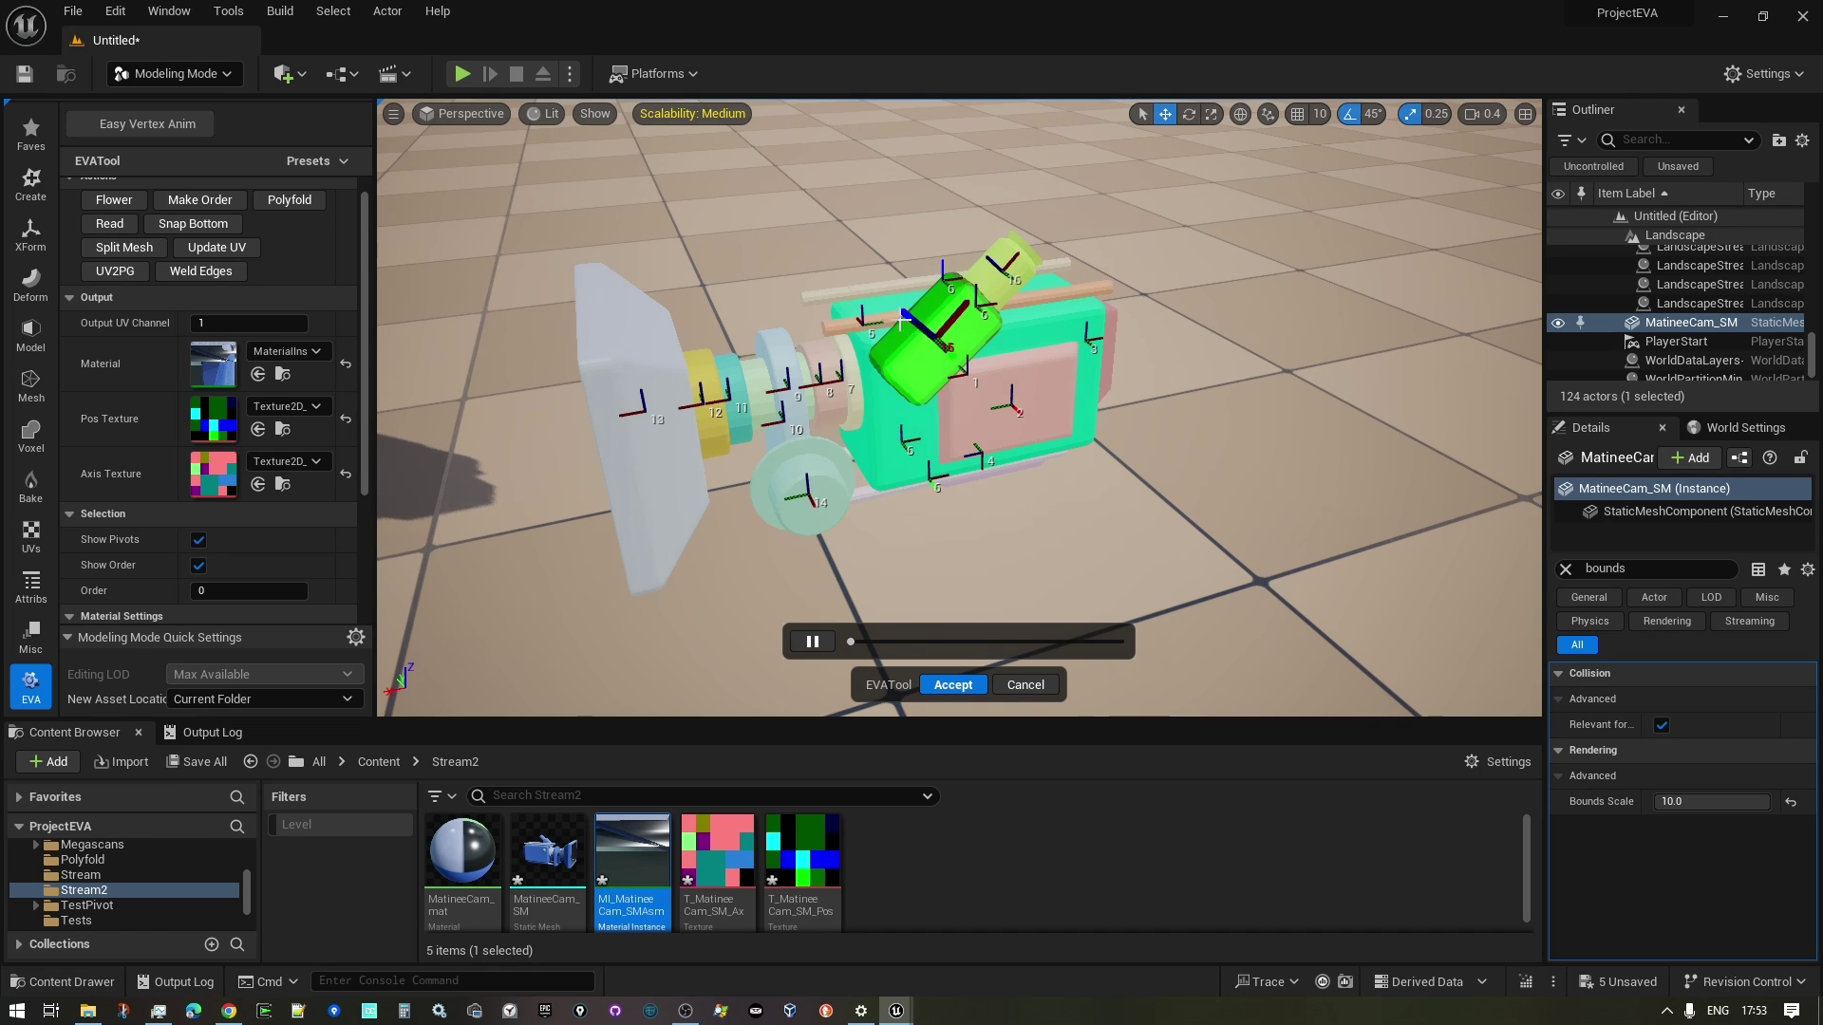
scroll(284, 244, "up", 1)
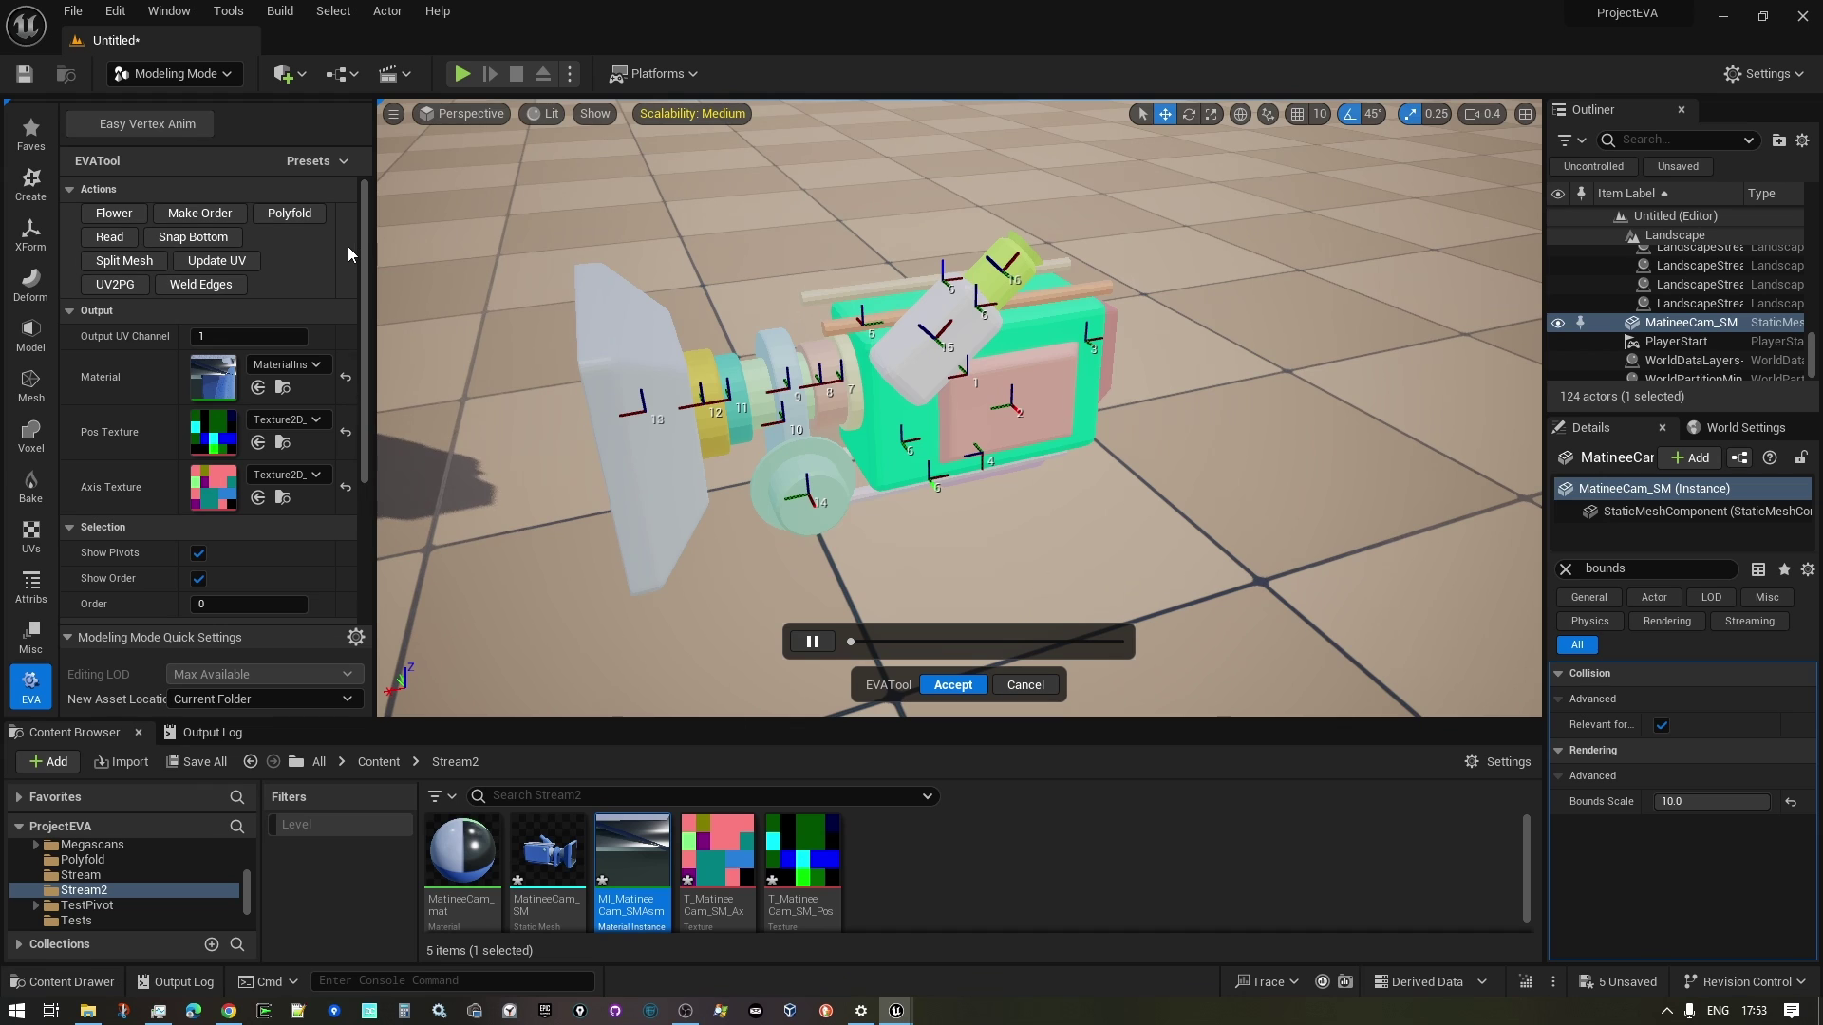
scroll(349, 247, "down", 2)
scroll(345, 252, "down", 1)
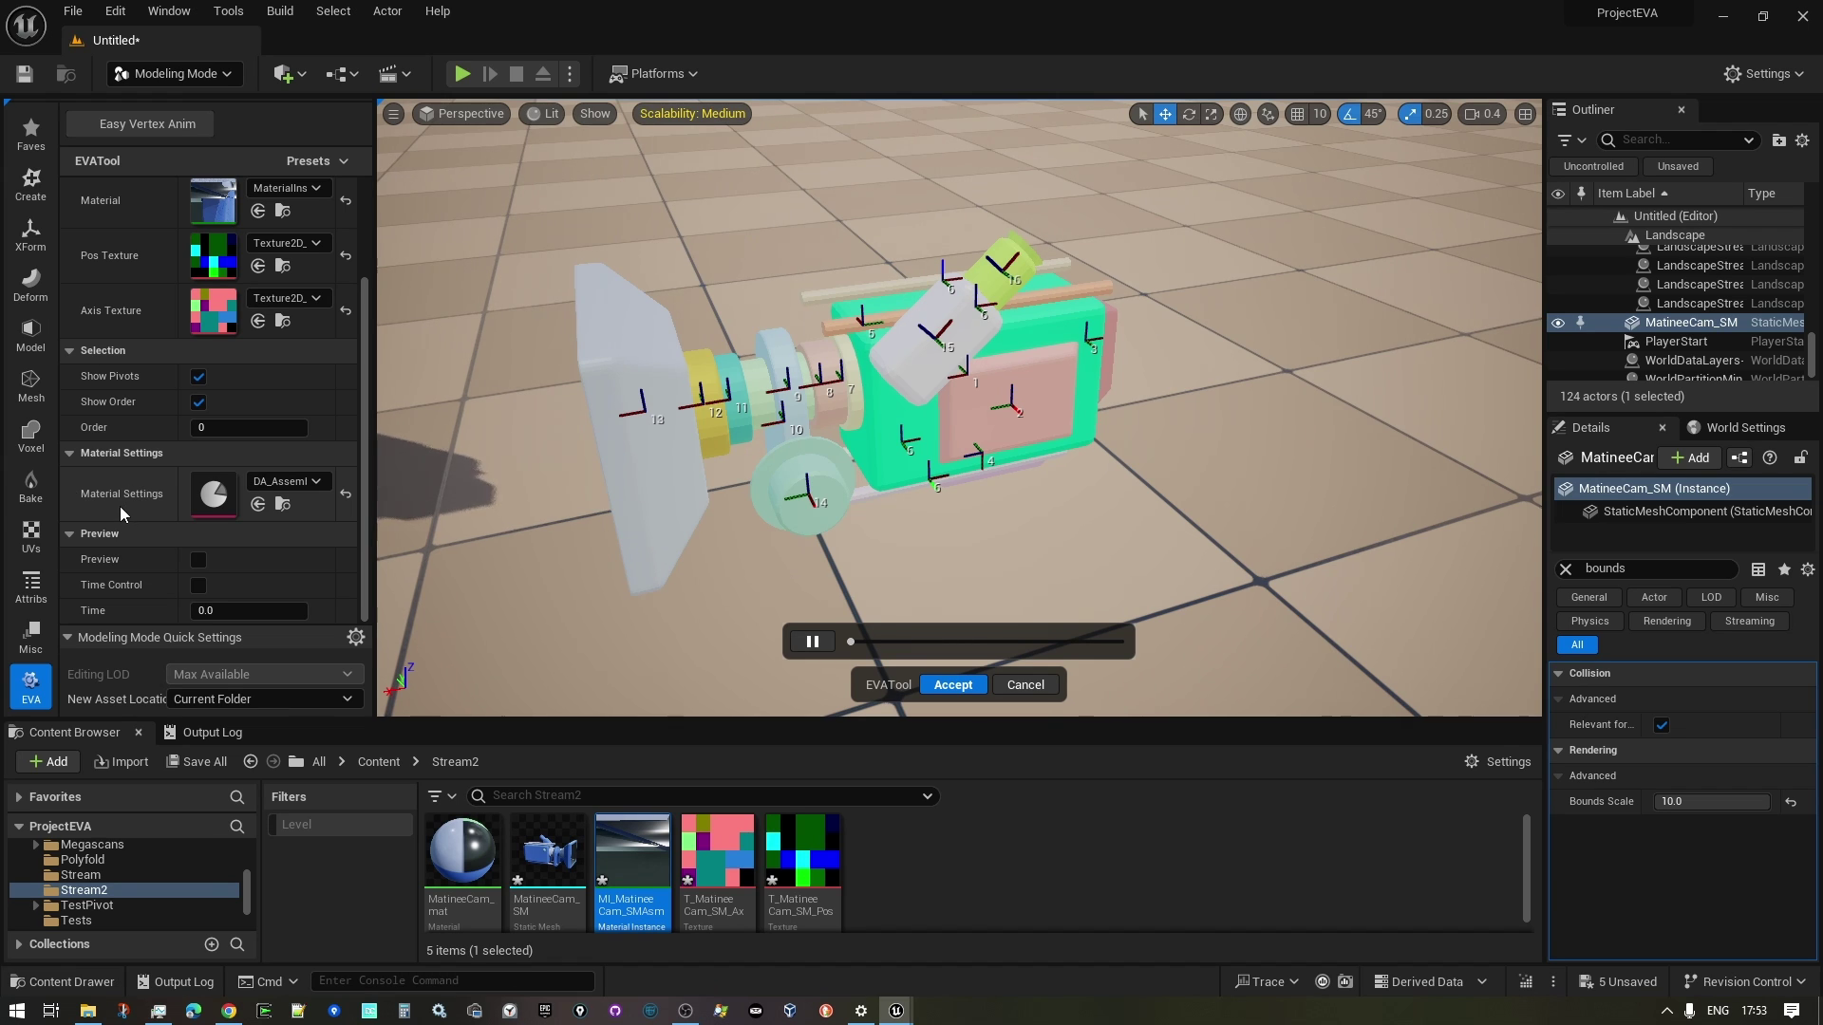
left_click(310, 484)
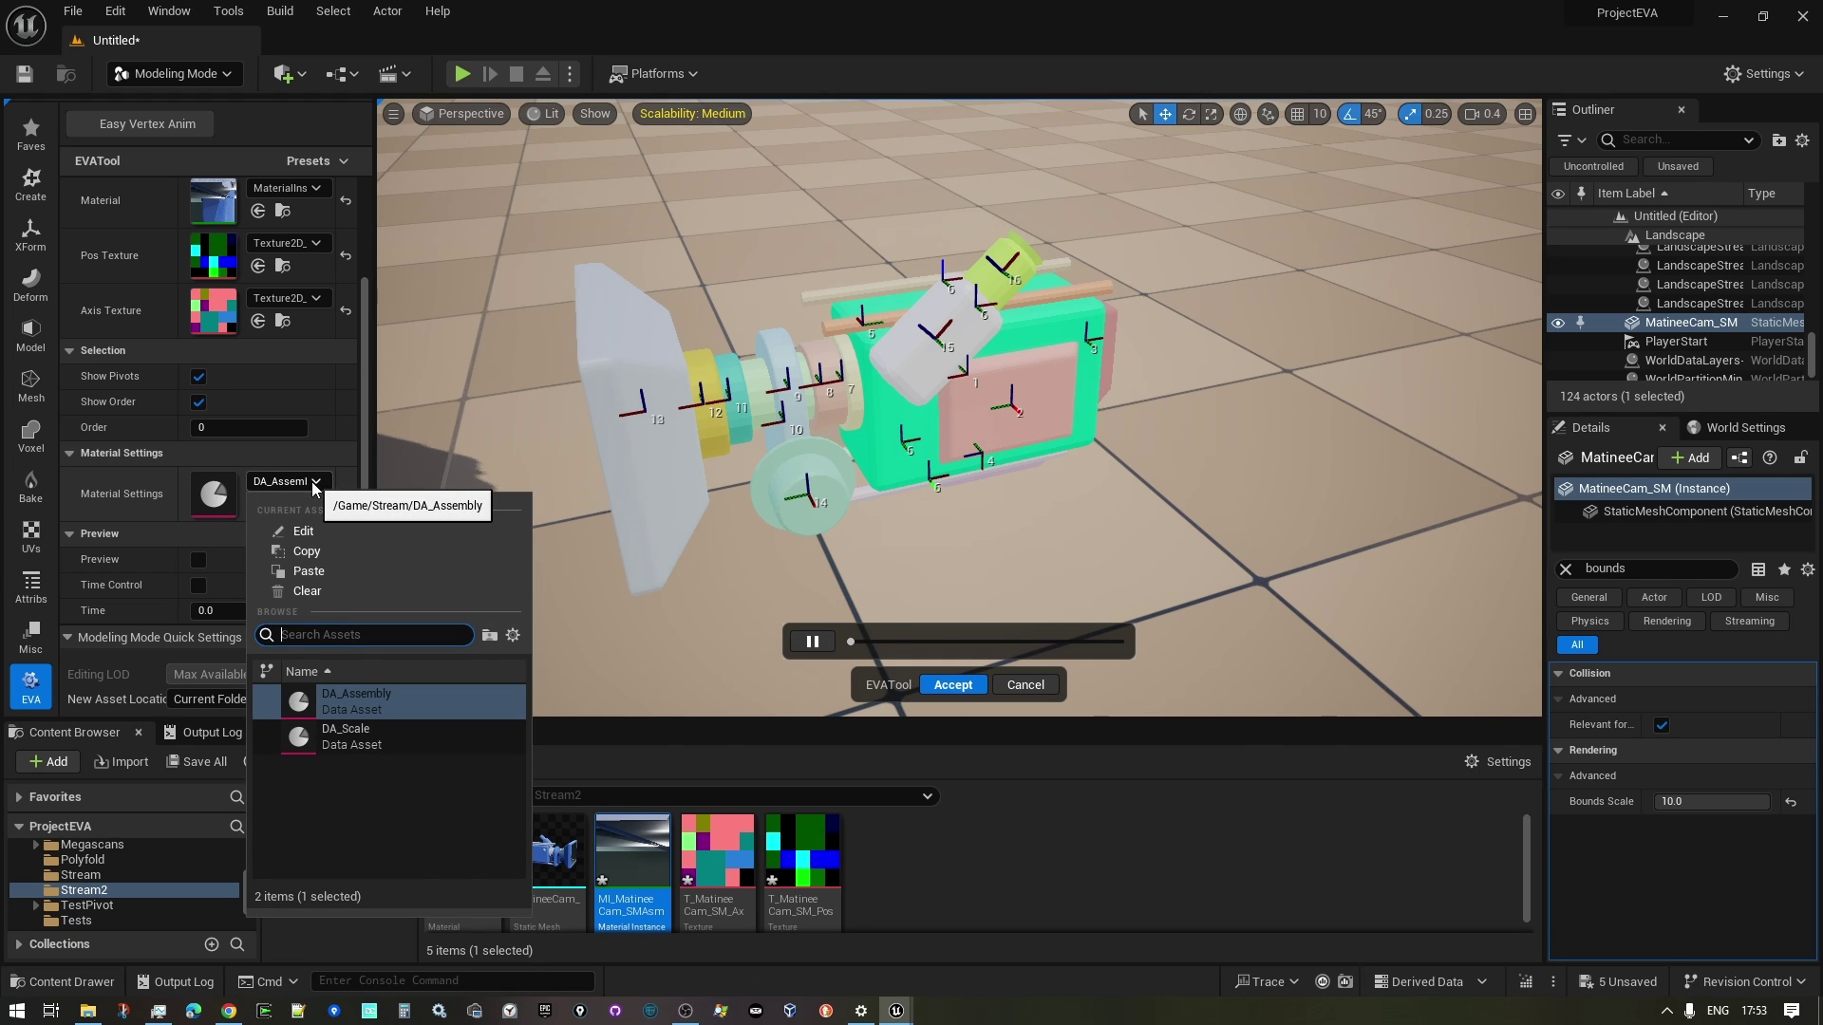
left_click(312, 482)
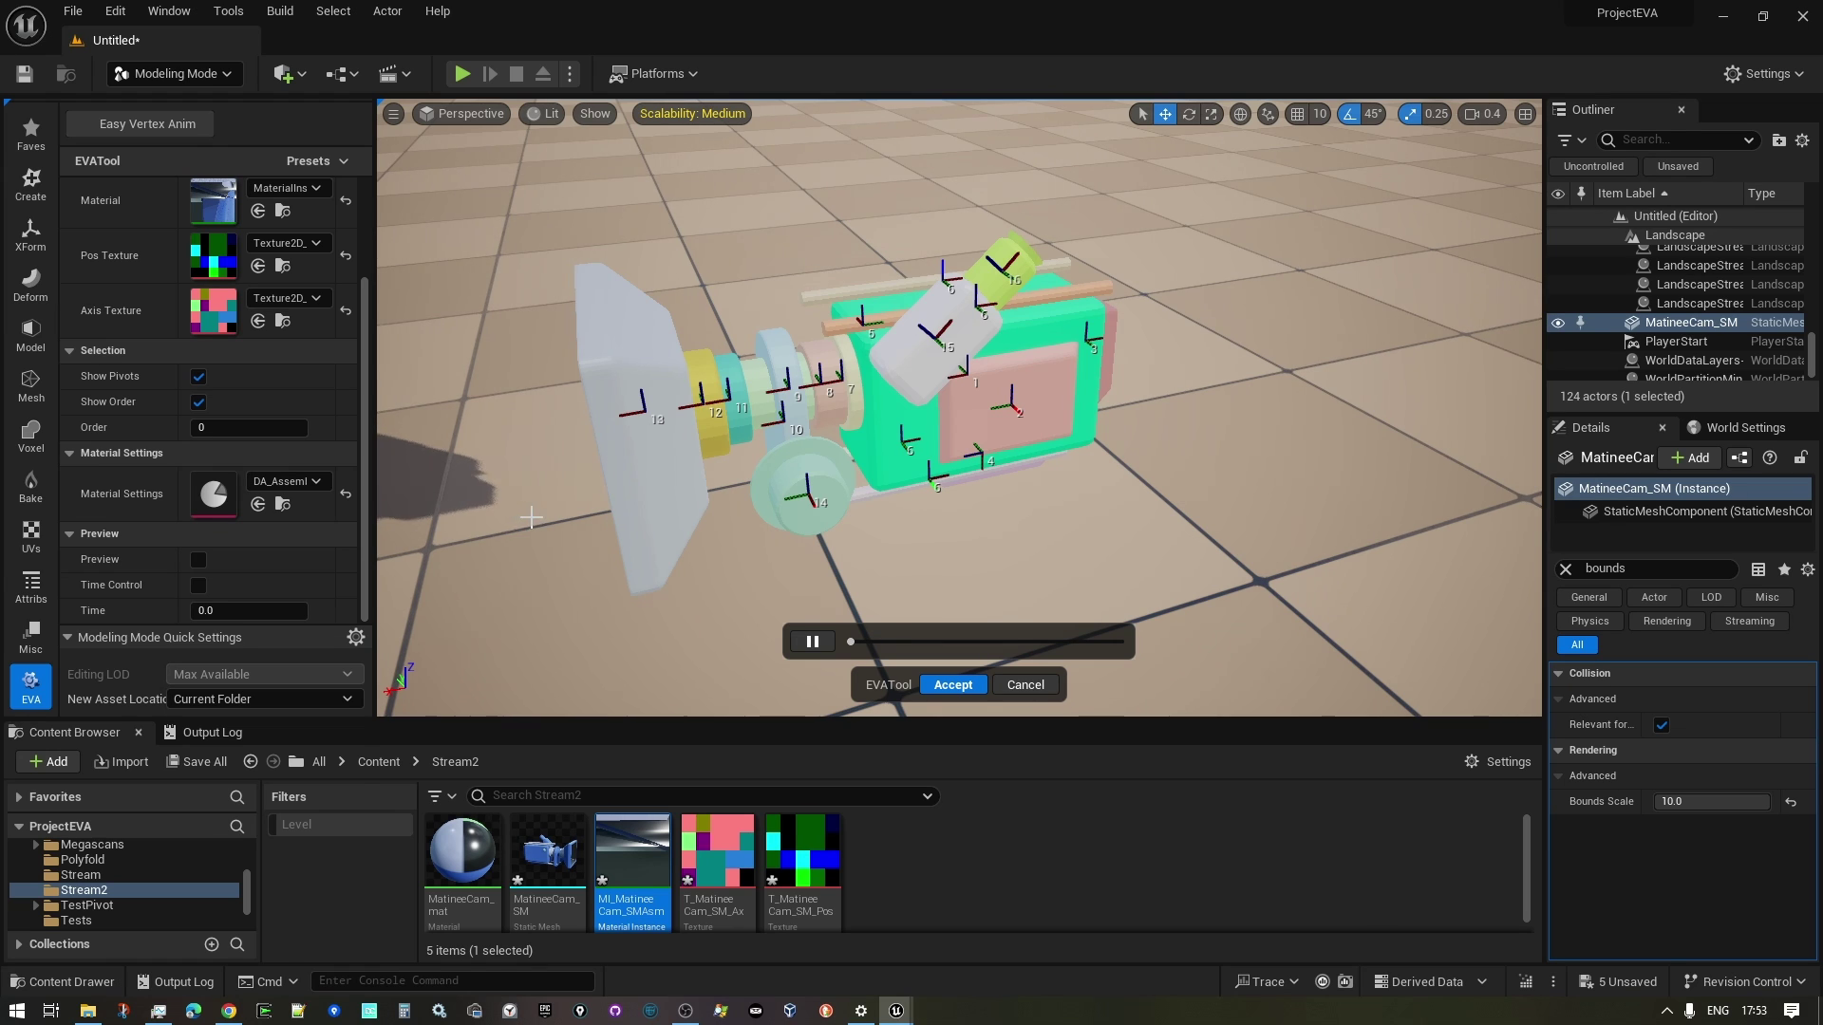
mouse_move(530, 517)
right_mouse_down()
mouse_move(570, 492)
mouse_move(536, 505)
right_mouse_up()
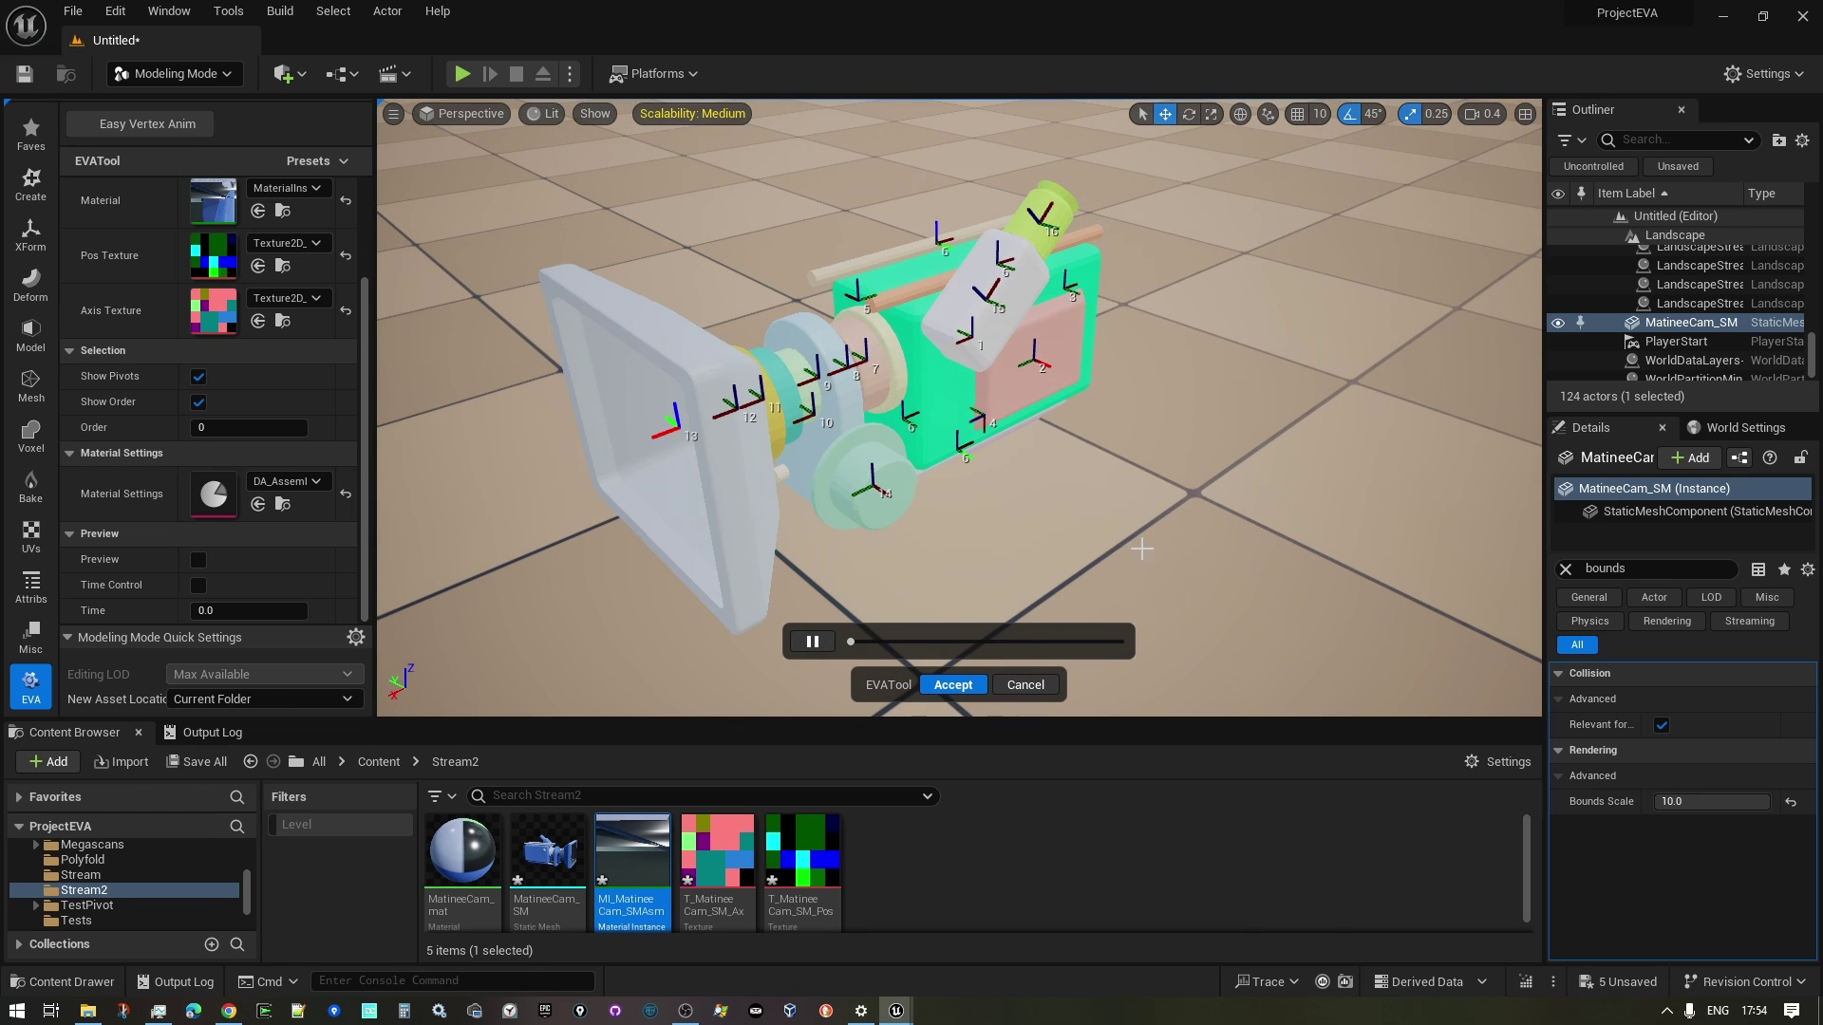
right_click_drag(1157, 523, 1157, 522)
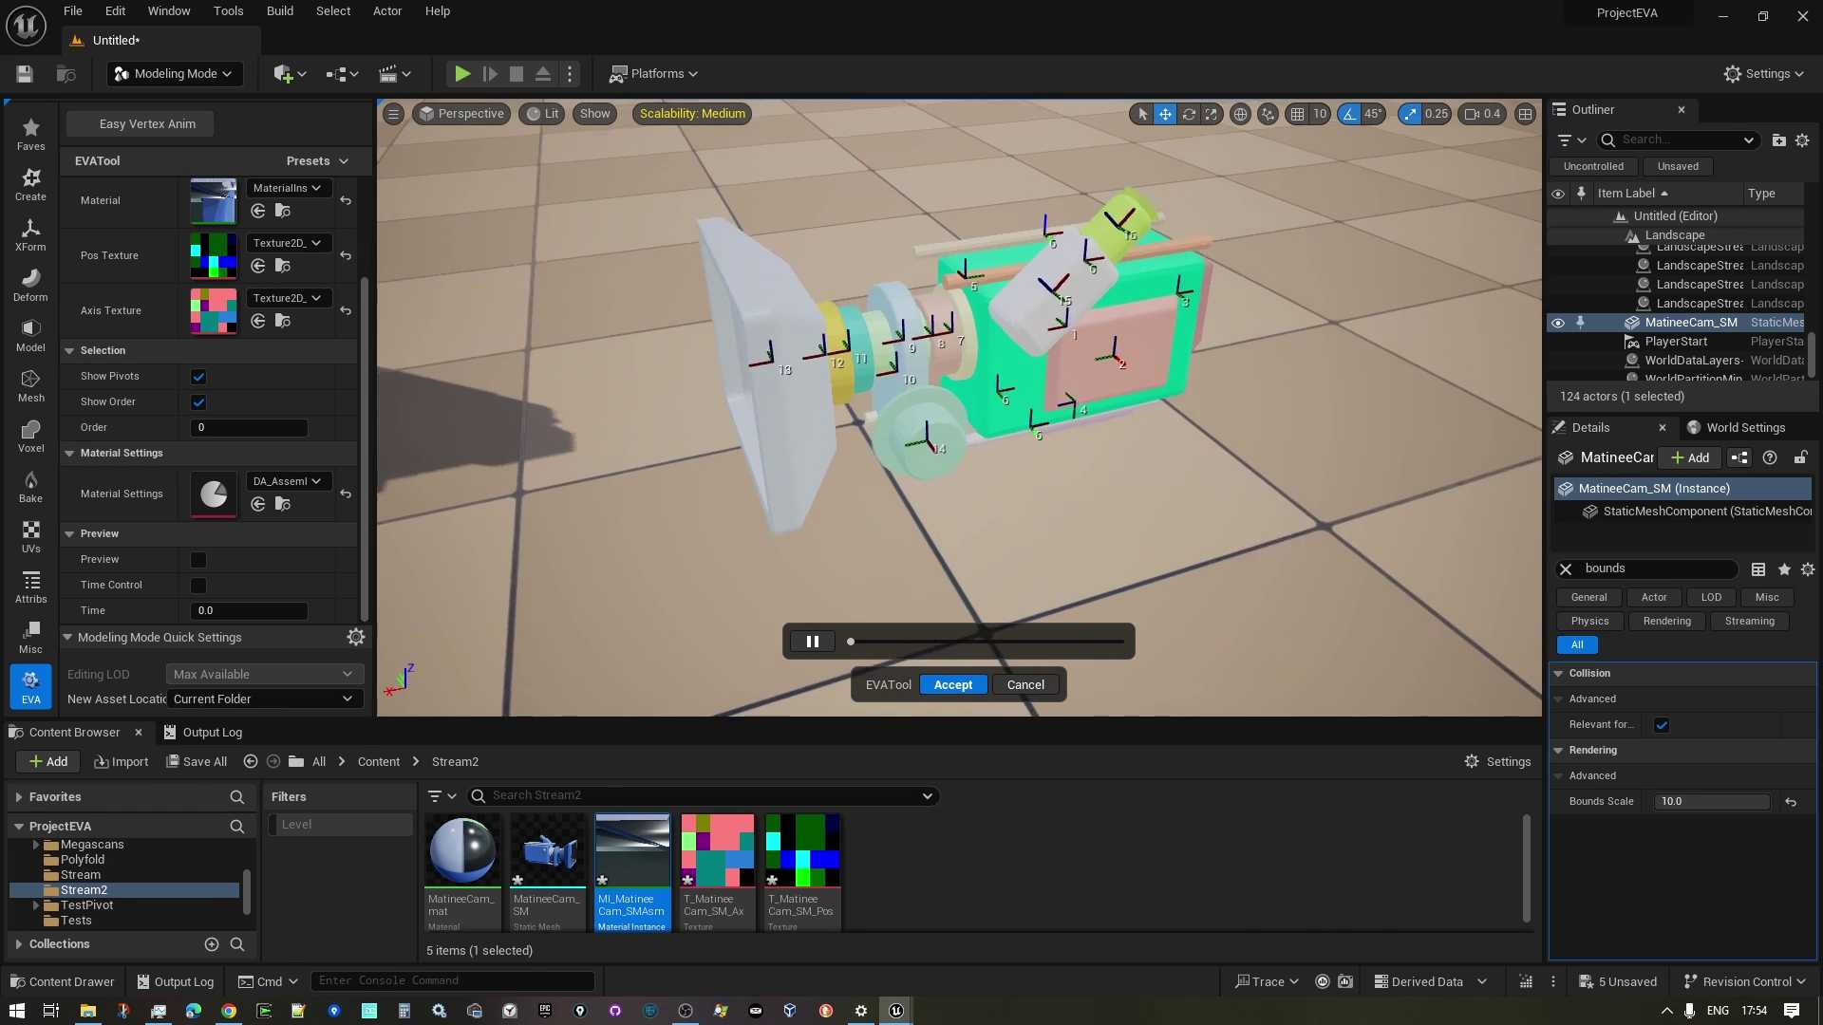
right_click_drag(927, 584, 925, 584)
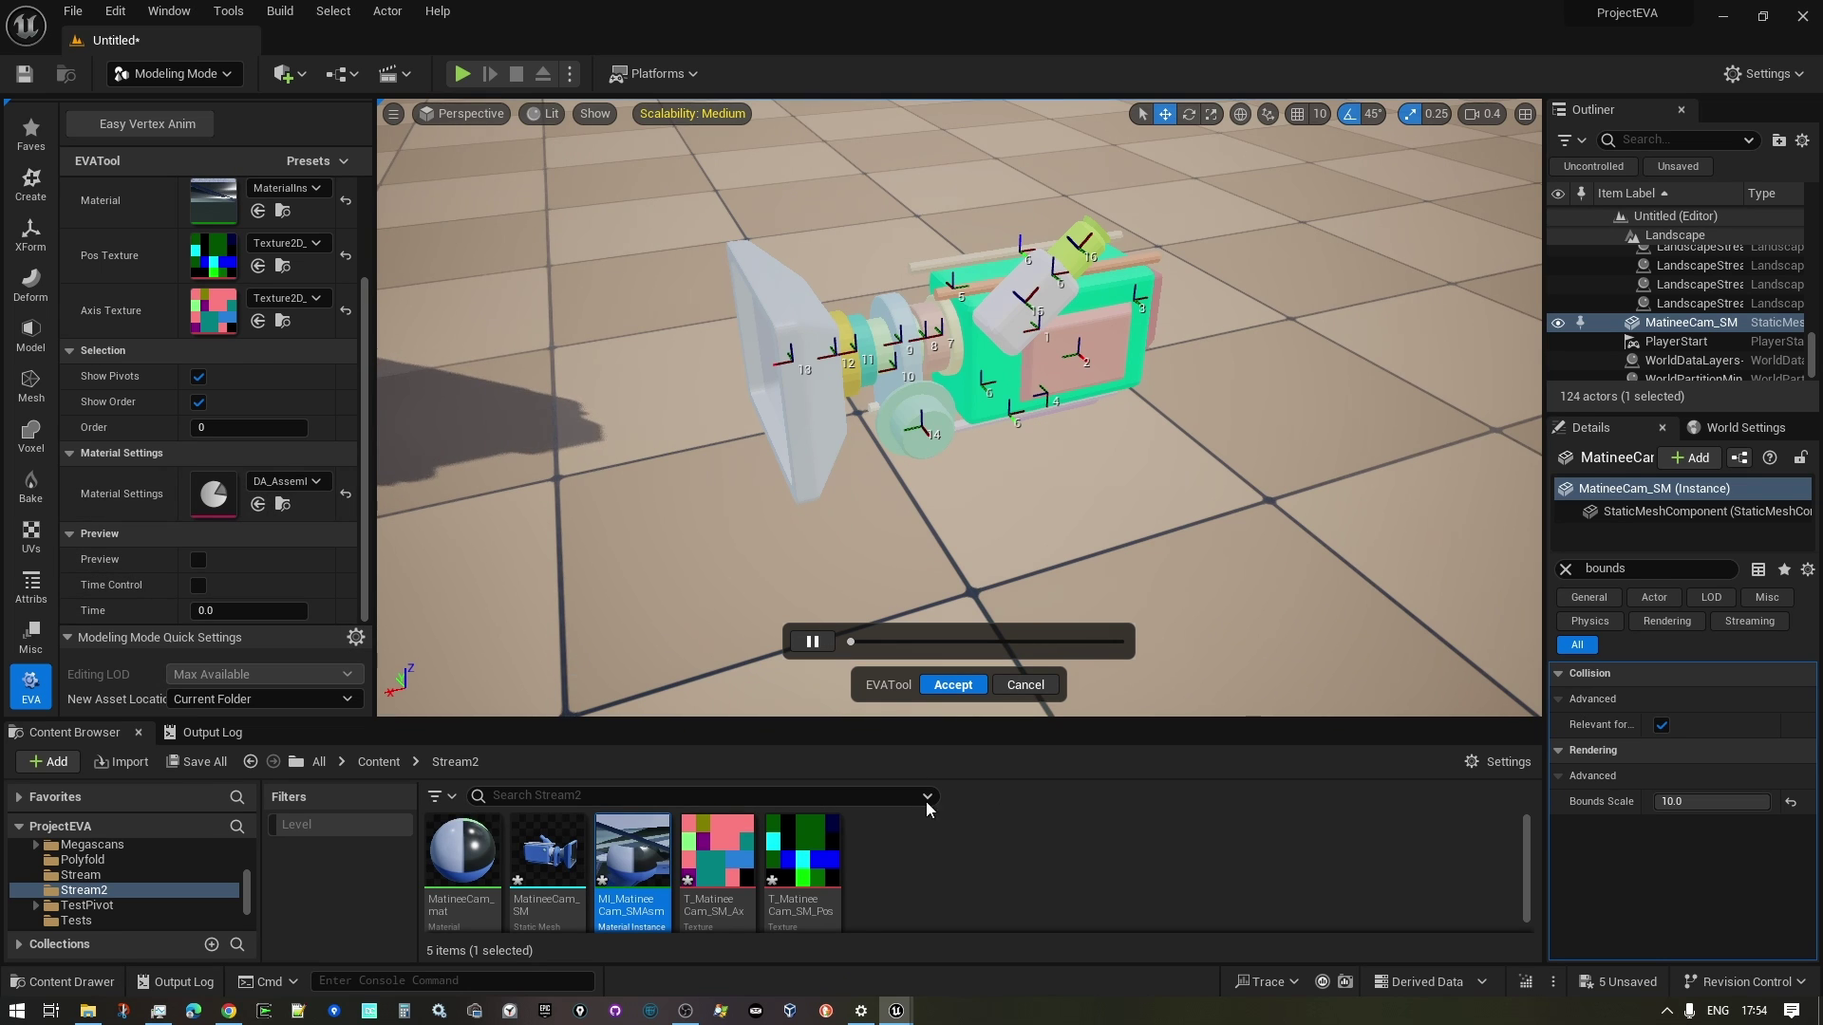
right_click_drag(955, 570, 954, 570)
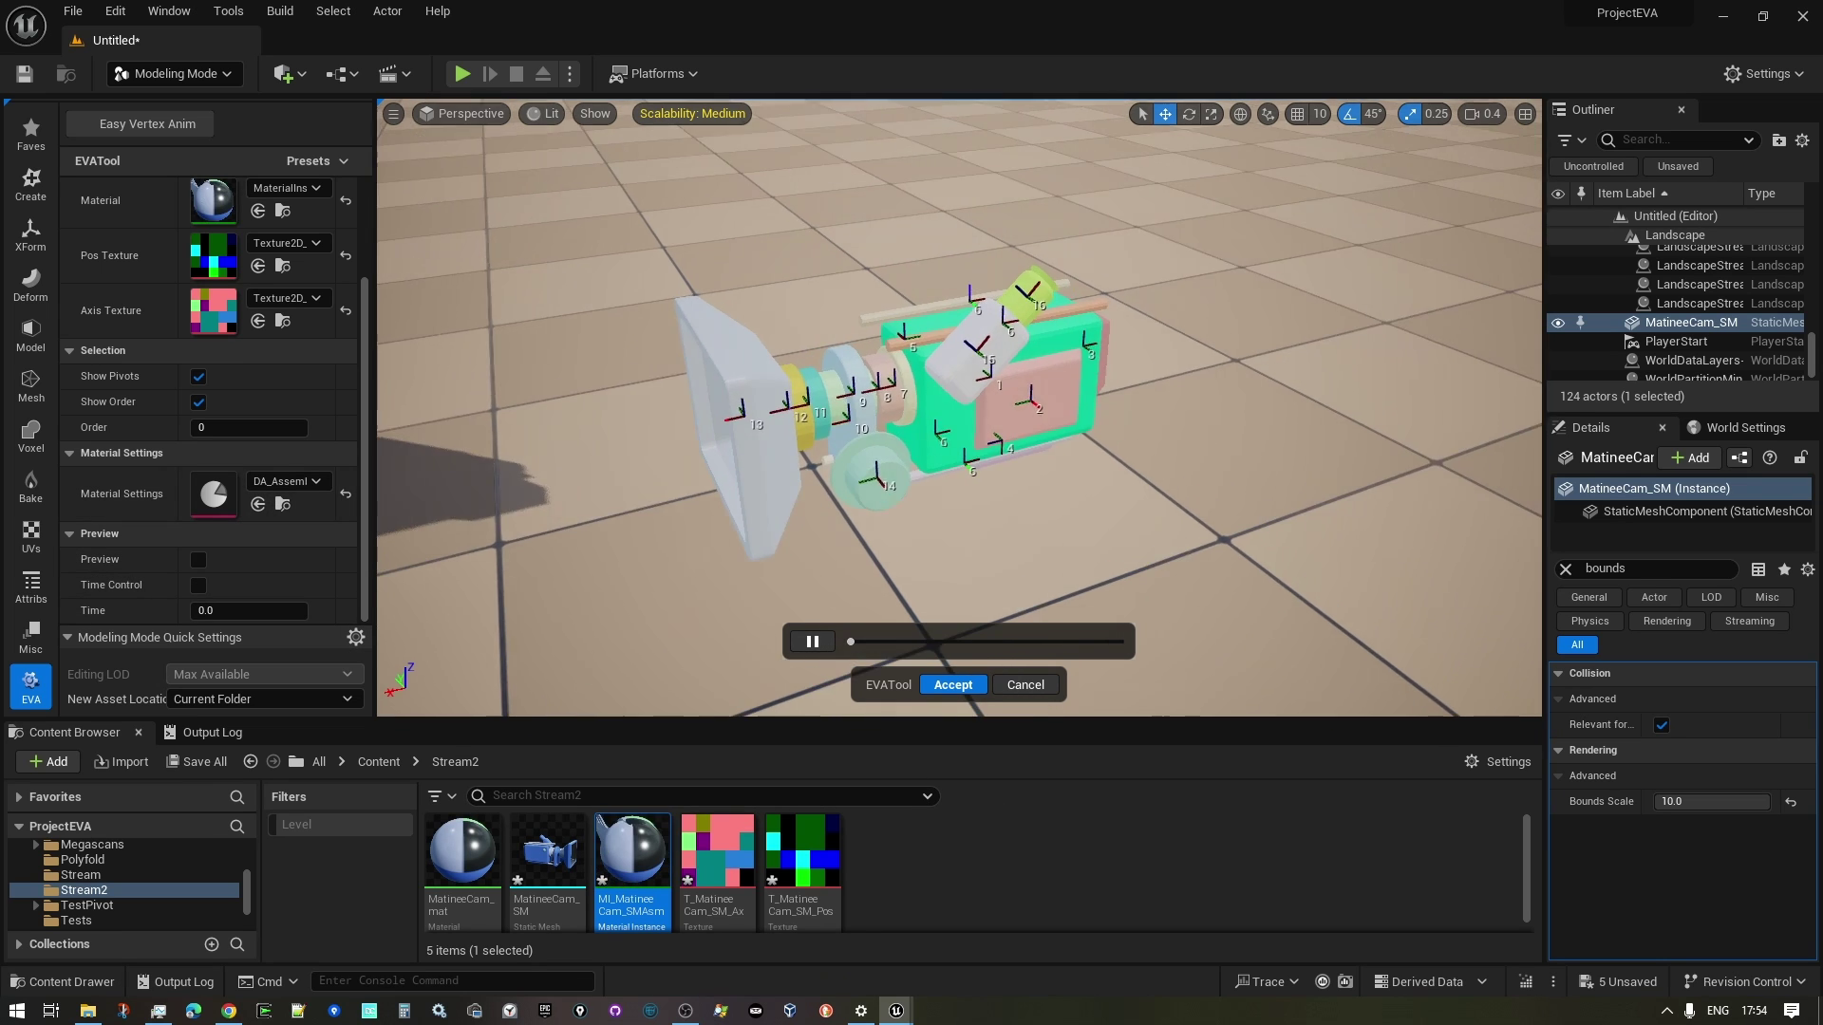
right_click_drag(1180, 549, 1179, 550)
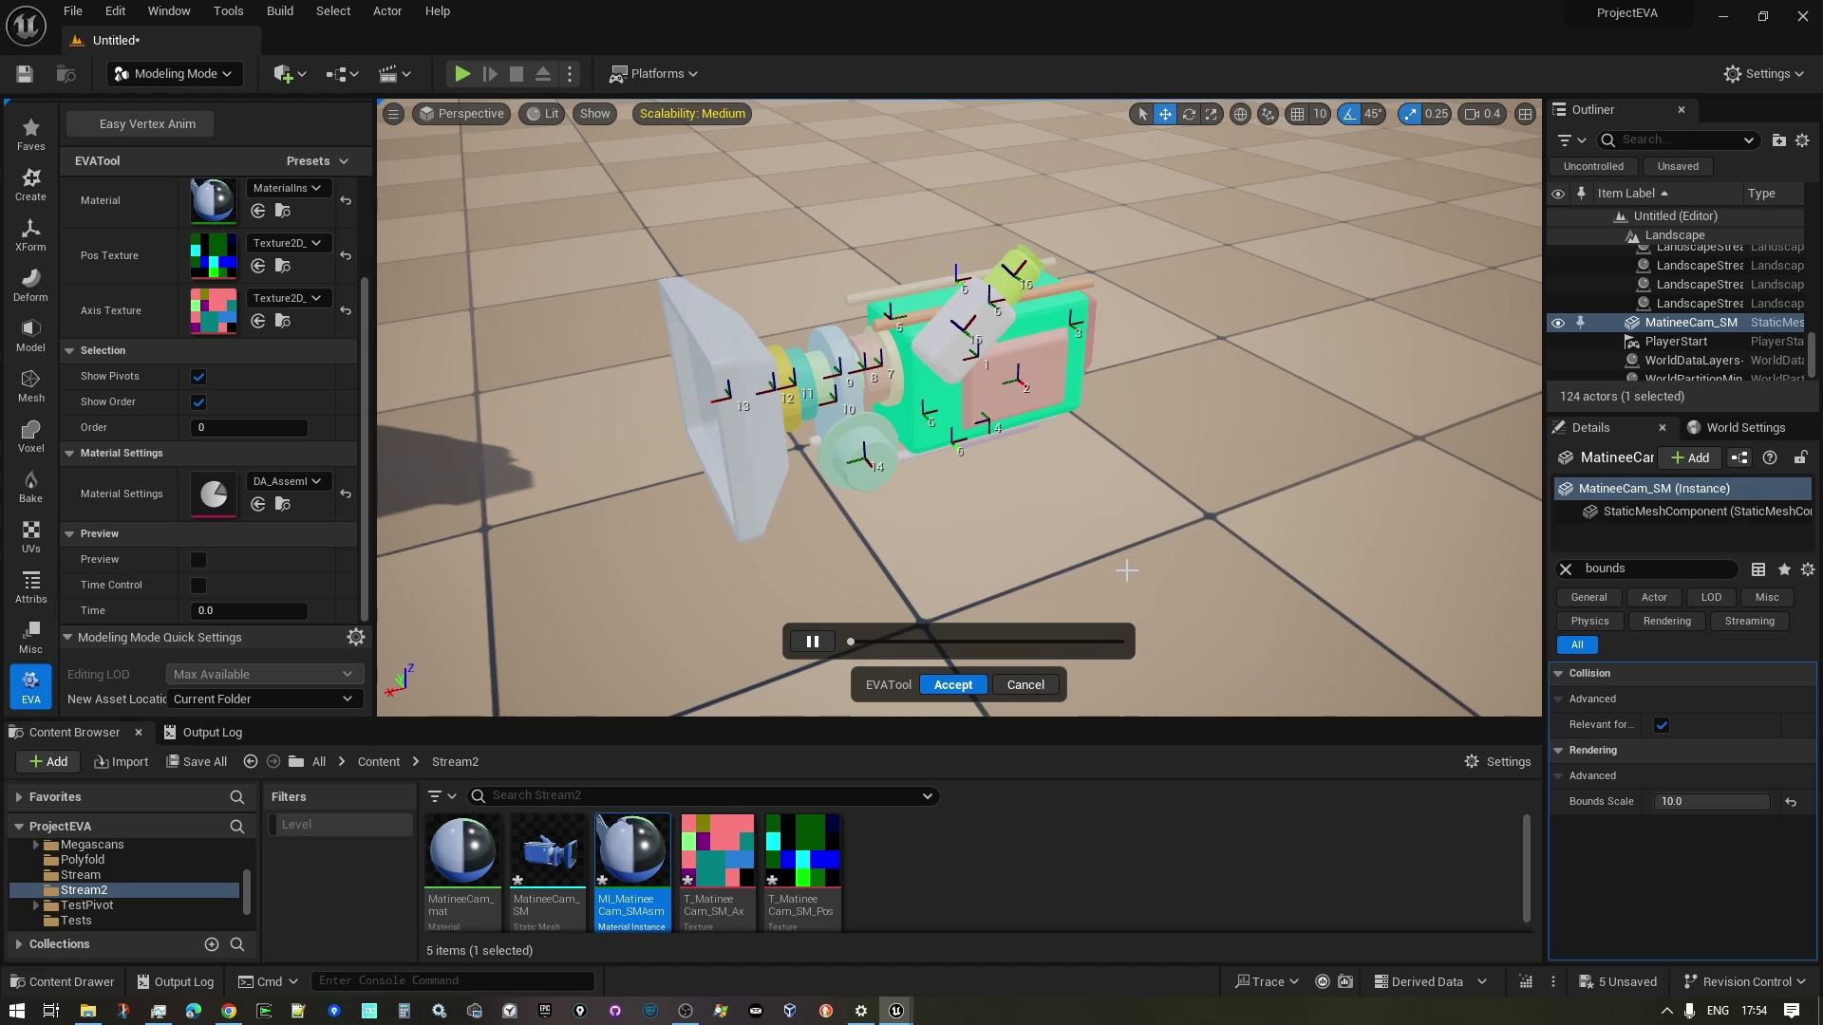
mouse_move(1126, 569)
right_mouse_down()
mouse_move(1092, 569)
mouse_move(1125, 570)
right_mouse_up()
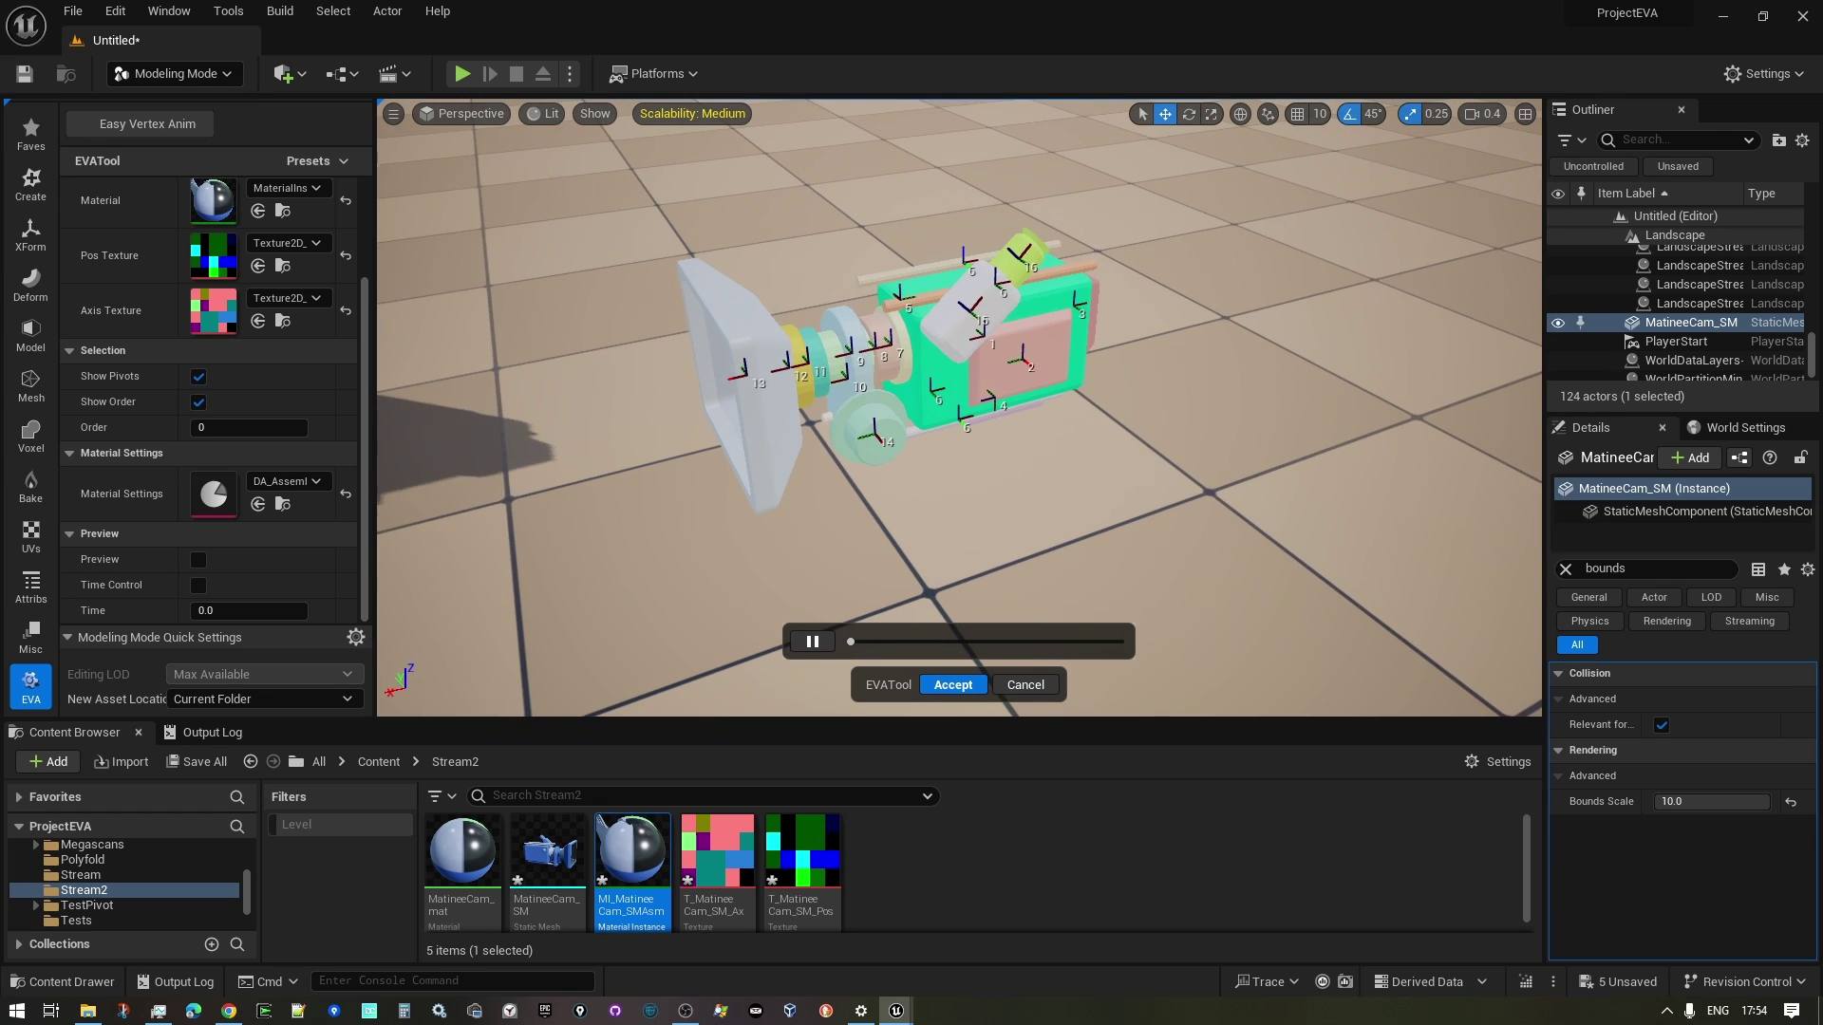
mouse_move(1123, 570)
right_mouse_down()
mouse_move(1168, 569)
mouse_move(1160, 613)
right_mouse_up()
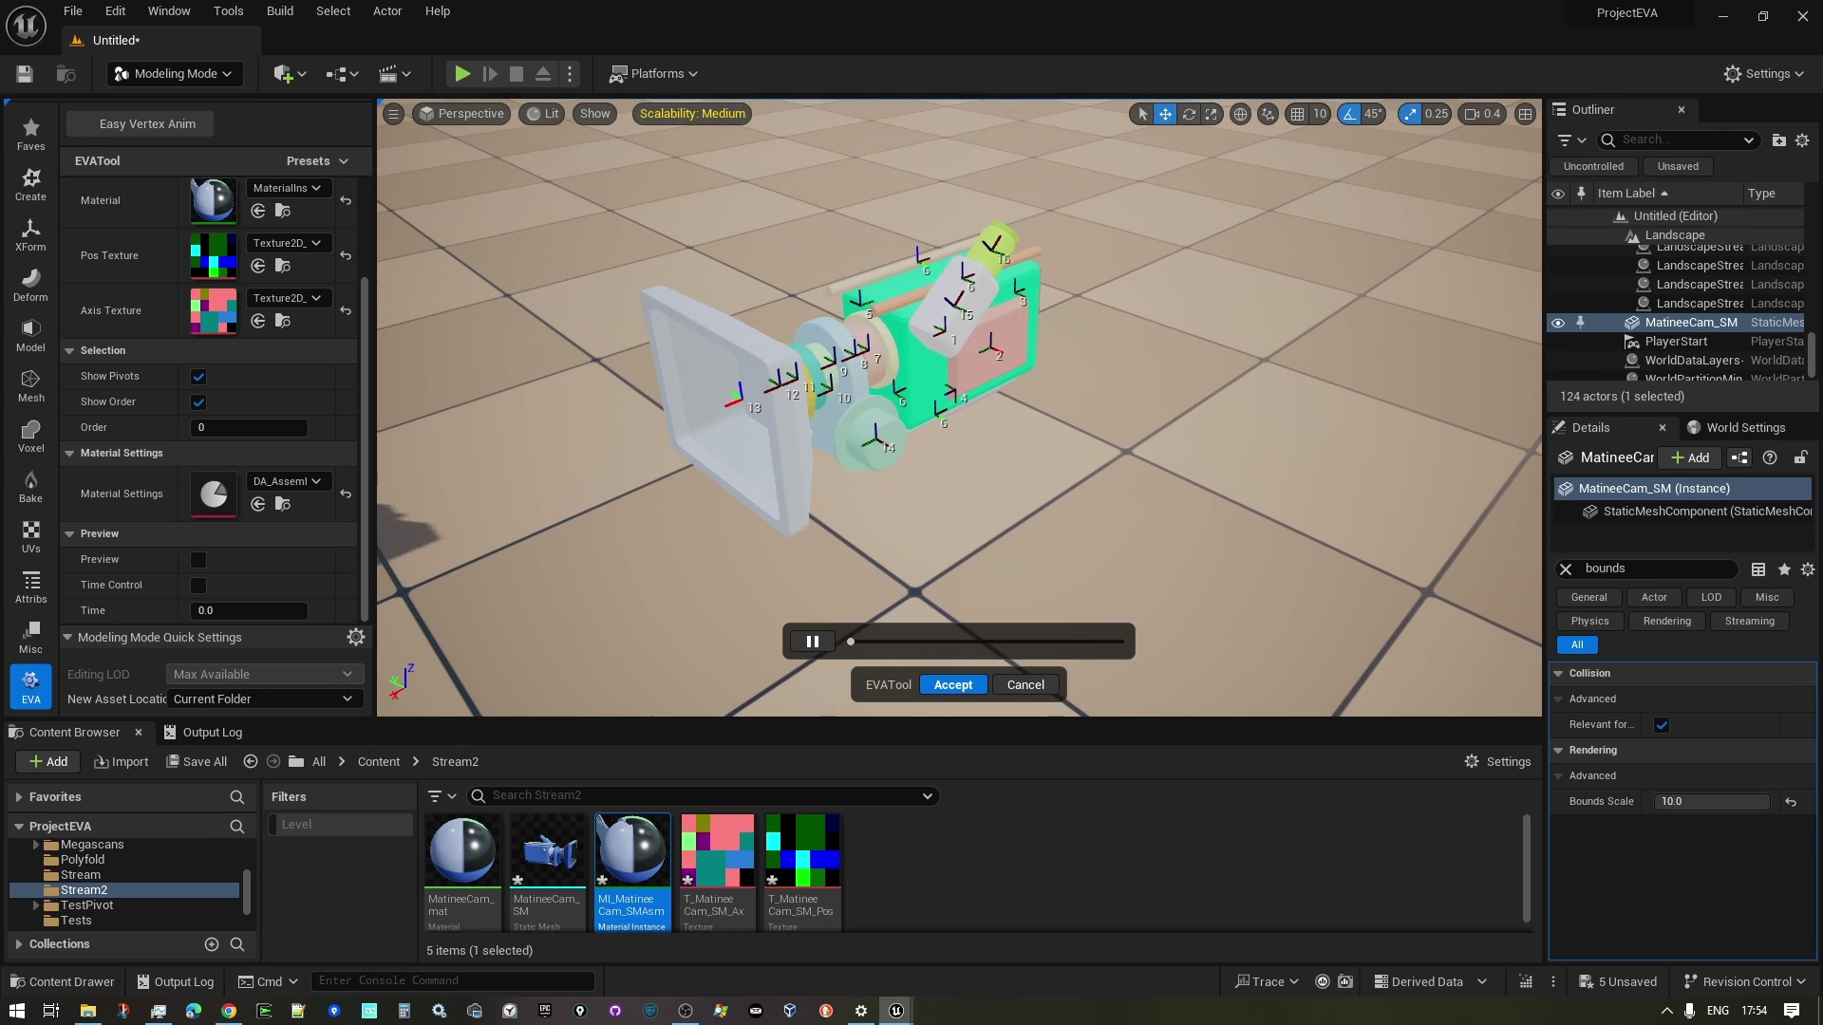
mouse_move(1126, 553)
right_mouse_down()
mouse_move(1068, 555)
mouse_move(1148, 557)
mouse_move(1132, 546)
right_mouse_up()
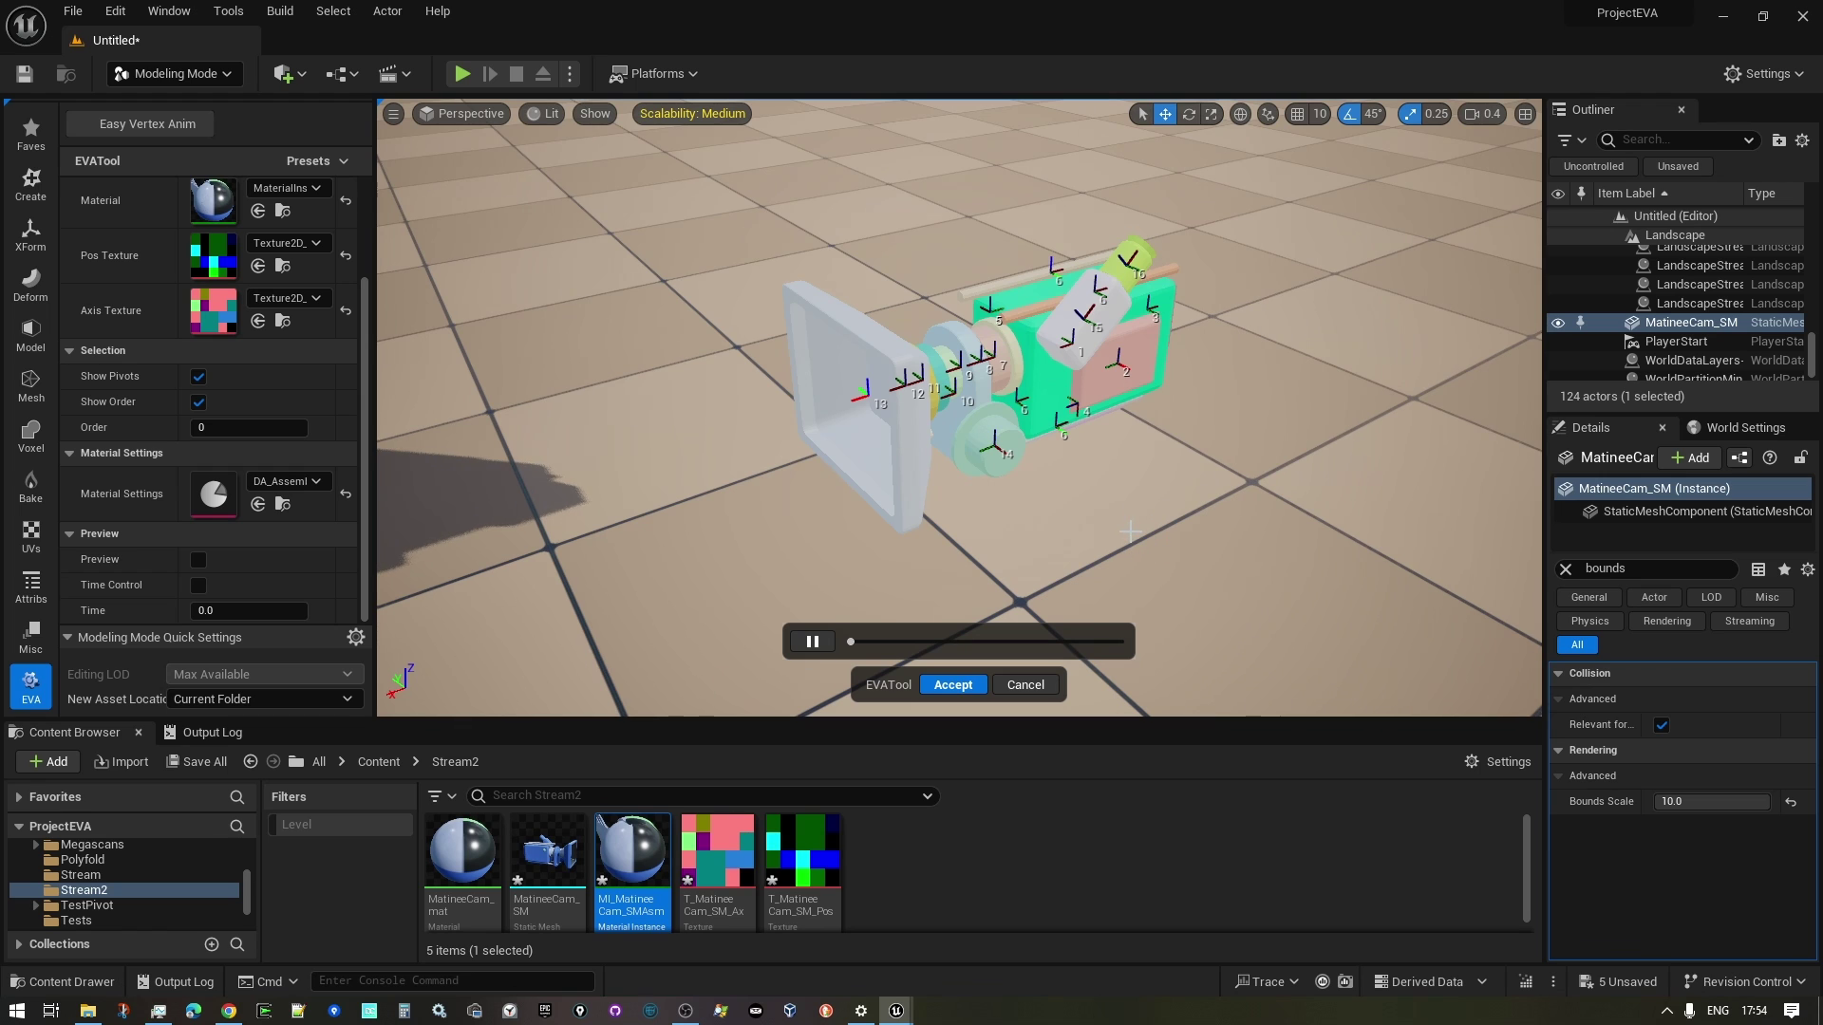